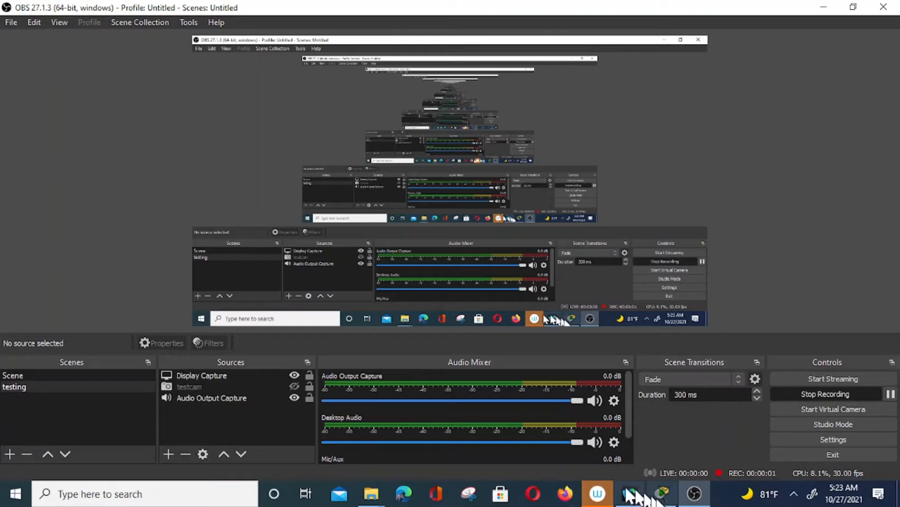
Bring the Cisco Packet Tracer window to the front from the taskbar
{"action": "left_click", "coordinate": [663, 492]}
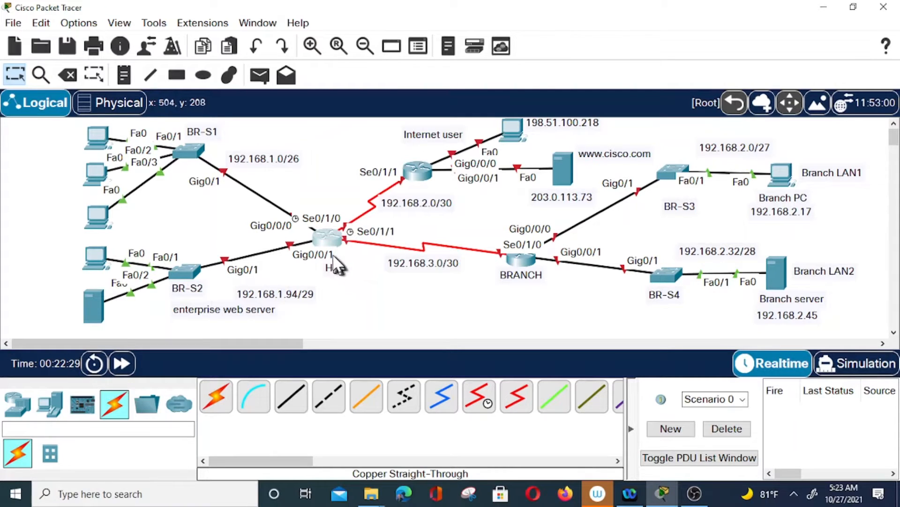
Open the HQ router's (Router0) command-line interface
{"action": "left_click", "coordinate": [329, 241]}
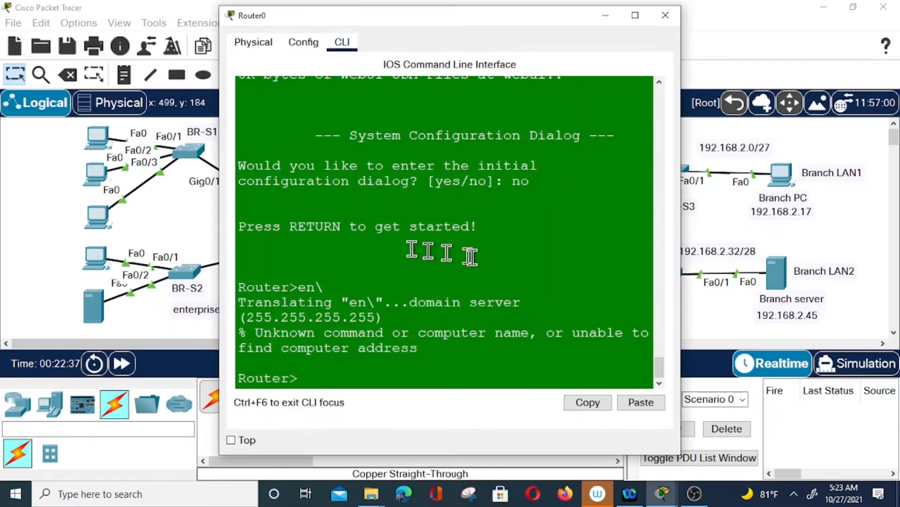
Move the router window aside and enter global configuration mode with en and config t
{"action": "left_click_drag", "start_coordinate": [494, 27], "coordinate": [691, 34]}
{"action": "left_click", "coordinate": [549, 374]}
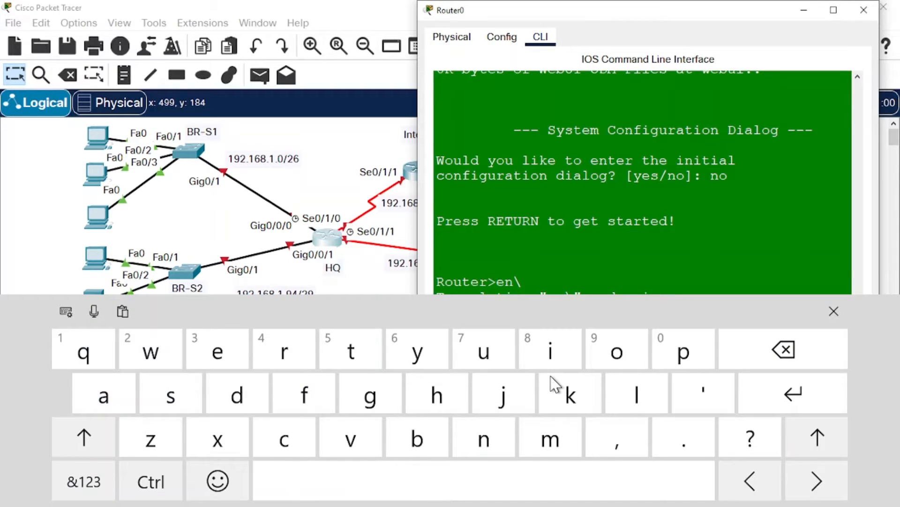
{"action": "type", "text": "er>e"}
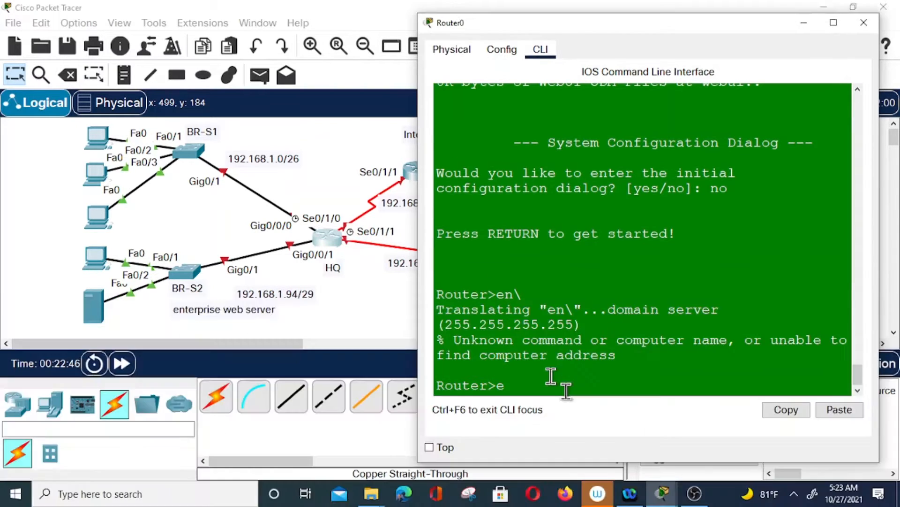
{"action": "type", "text": "n"}
{"action": "key", "text": "Return"}
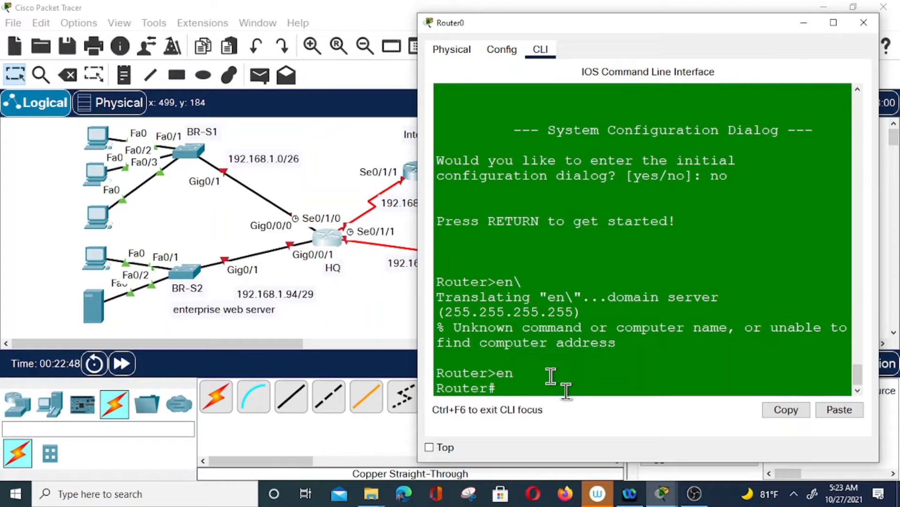
{"action": "type", "text": "config t"}
{"action": "key", "text": "Return"}
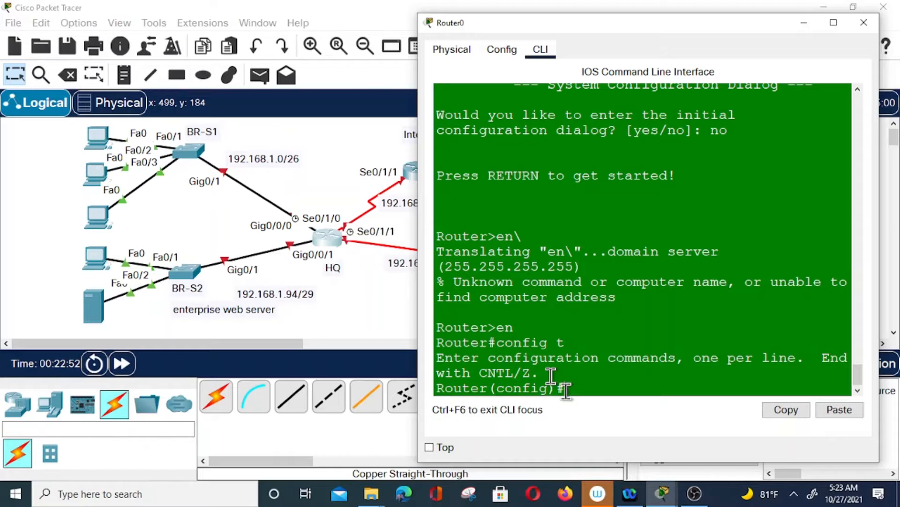
Set the hostname to HQ and disable IP domain lookup
{"action": "type", "text": "ig)#hos"}
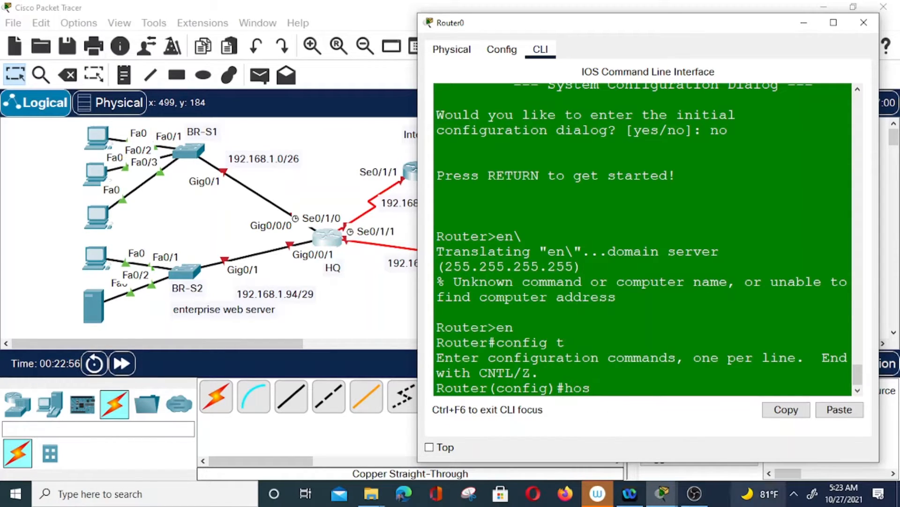
{"action": "type", "text": "tname"}
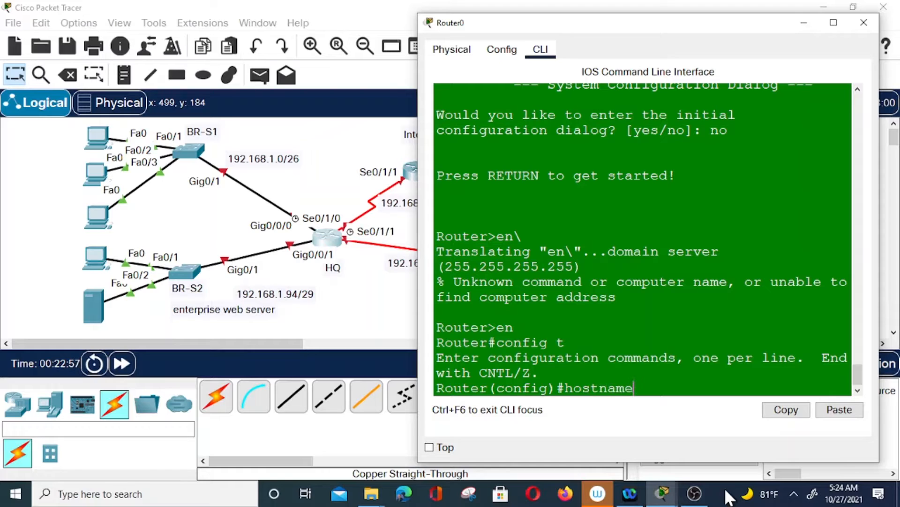
{"action": "type", "text": " hQ"}
{"action": "key", "text": "BackSpace"}
{"action": "key", "text": "BackSpace"}
{"action": "type", "text": "HQ"}
{"action": "key", "text": "Return"}
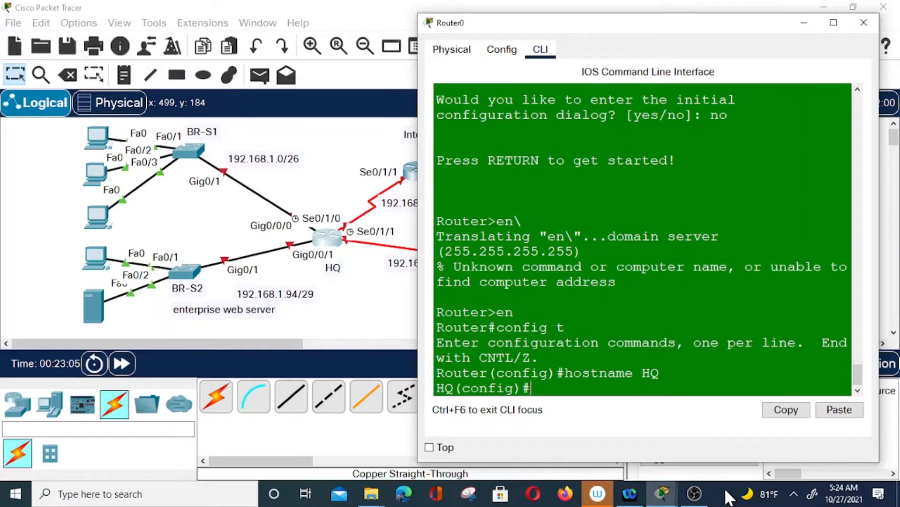
{"action": "type", "text": "no ip doma"}
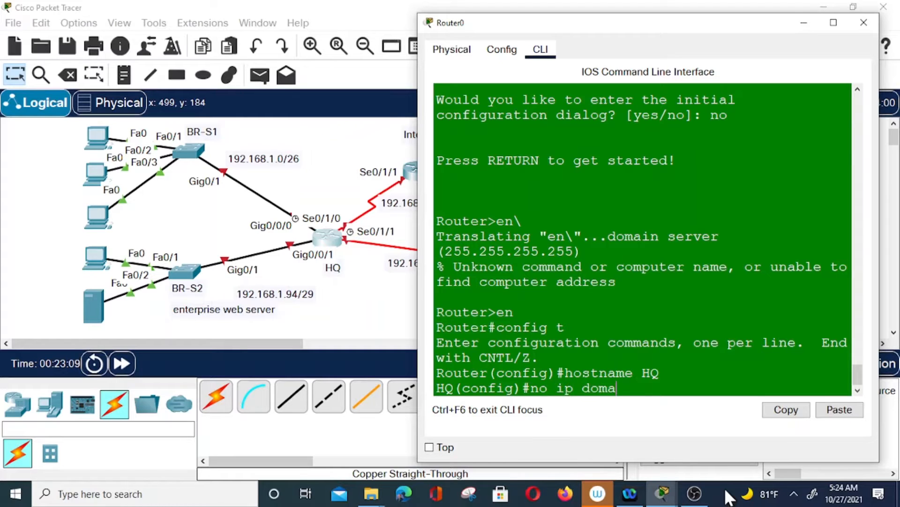
{"action": "type", "text": "in-lookup"}
{"action": "key", "text": "Return"}
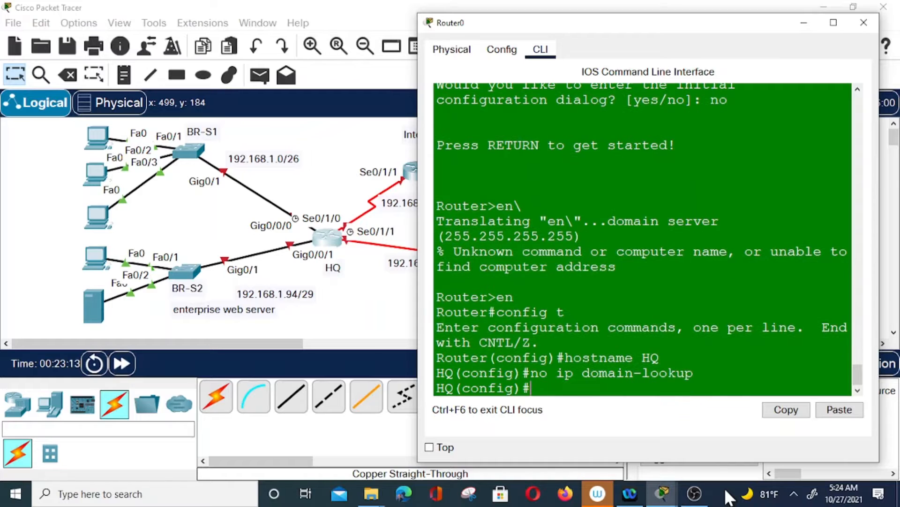
{"action": "type", "text": "enable pa"}
{"action": "key", "text": "BackSpace"}
{"action": "key", "text": "BackSpace"}
{"action": "type", "text": "secret"}
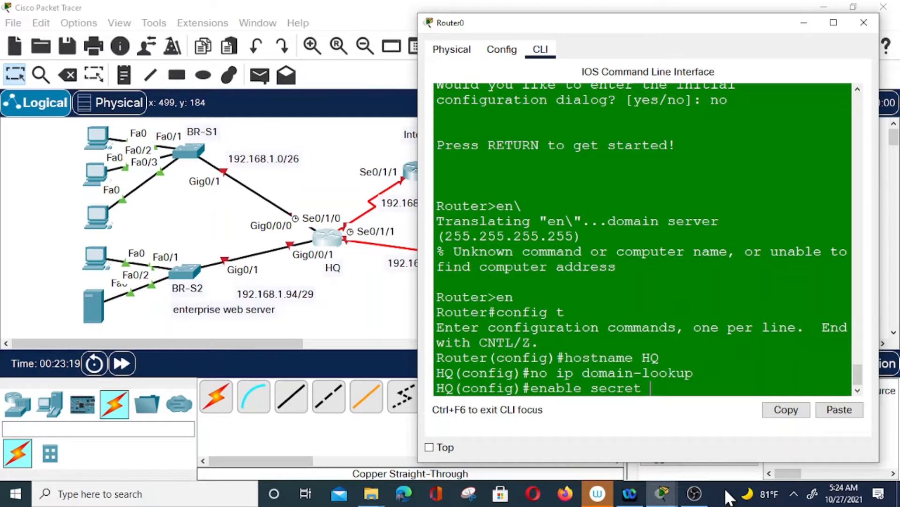
{"action": "type", "text": " class"}
{"action": "key", "text": "Return"}
{"action": "type", "text": "nfig)#enable password cisco"}
{"action": "key", "text": "Return"}
{"action": "type", "text": "lon"}
{"action": "key", "text": "BackSpace"}
{"action": "key", "text": "BackSpace"}
{"action": "type", "text": "ine con 0"}
{"action": "key", "text": "Return"}
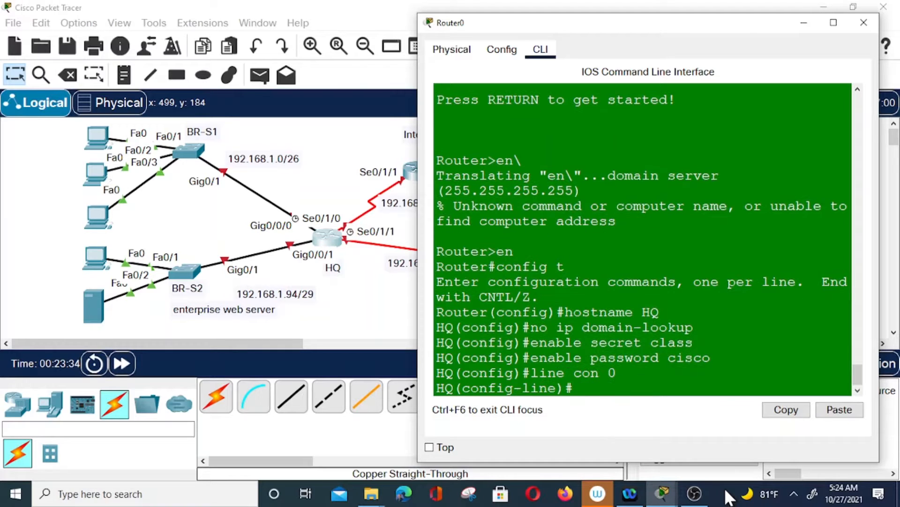
{"action": "type", "text": "password cisco"}
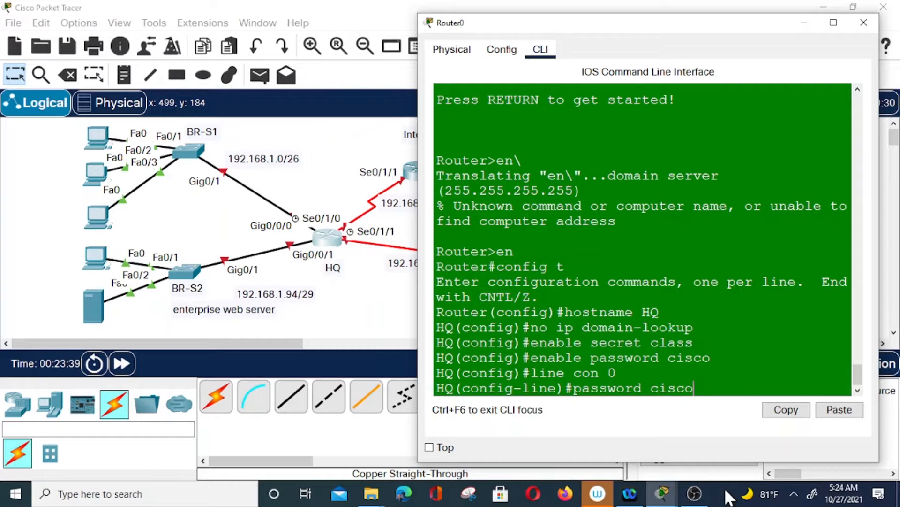
{"action": "key", "text": "Return"}
{"action": "type", "text": "login"}
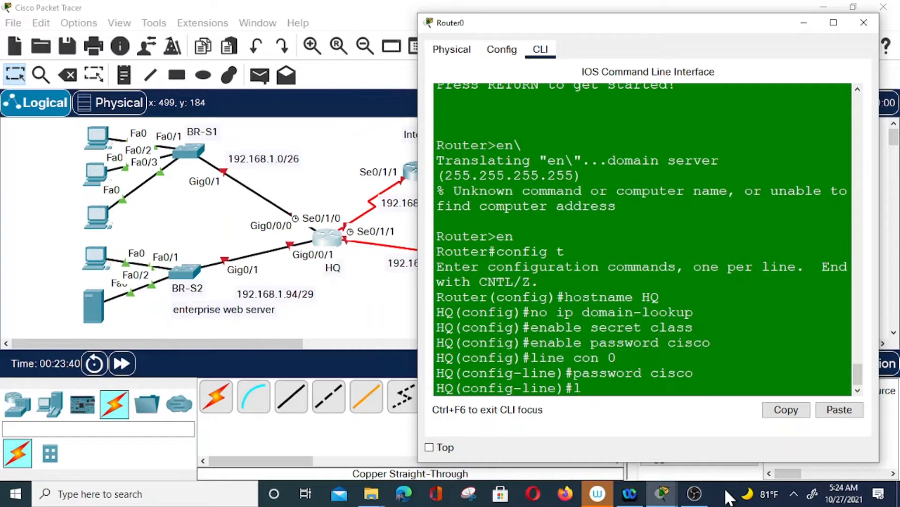
{"action": "key", "text": "Return"}
{"action": "type", "text": "line vty 0 4"}
{"action": "key", "text": "Return"}
{"action": "type", "text": "password cisco"}
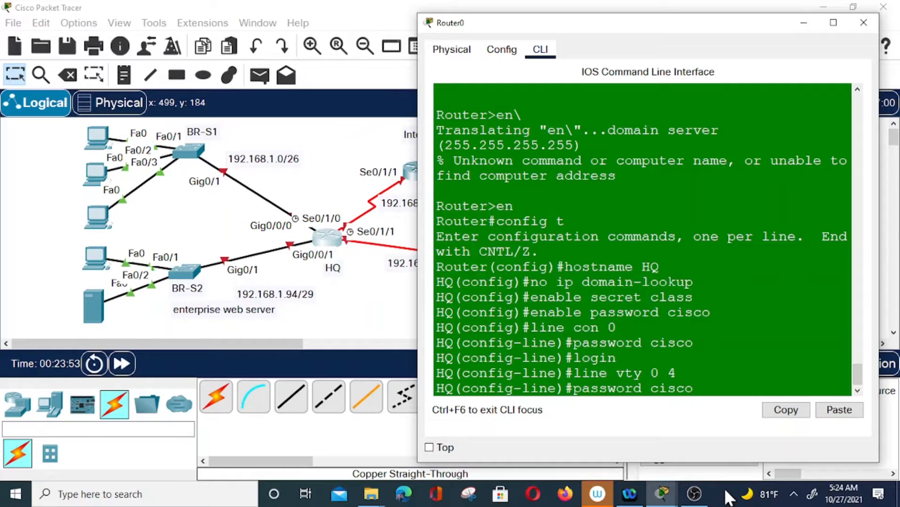
{"action": "key", "text": "Return"}
{"action": "type", "text": "login"}
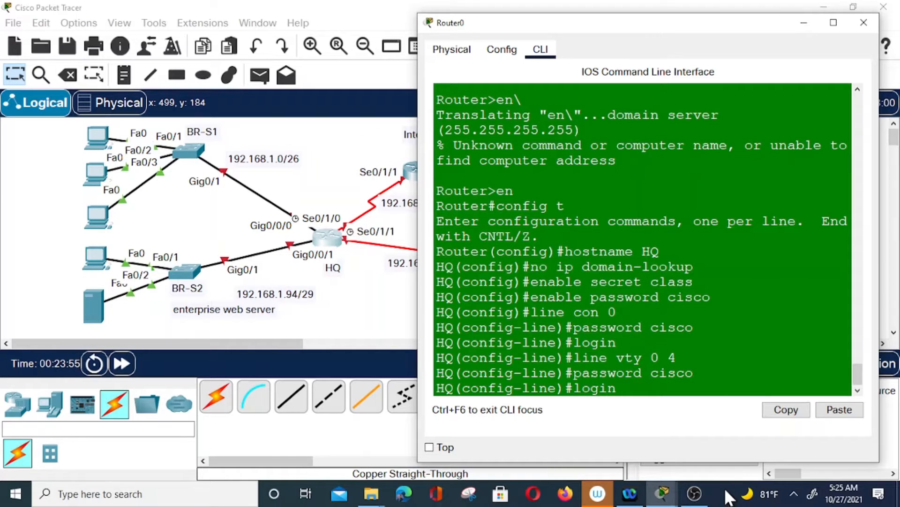
{"action": "key", "text": "Return"}
{"action": "type", "text": "se"}
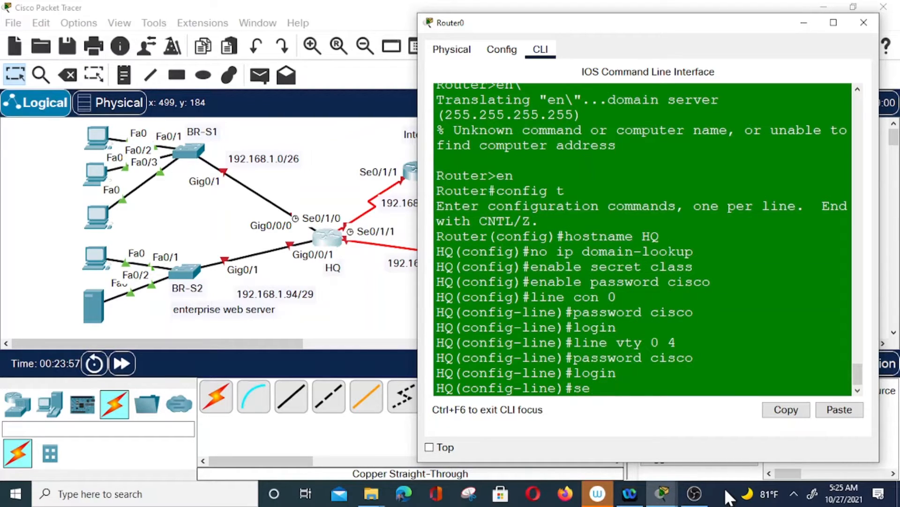
{"action": "type", "text": "rvice password"}
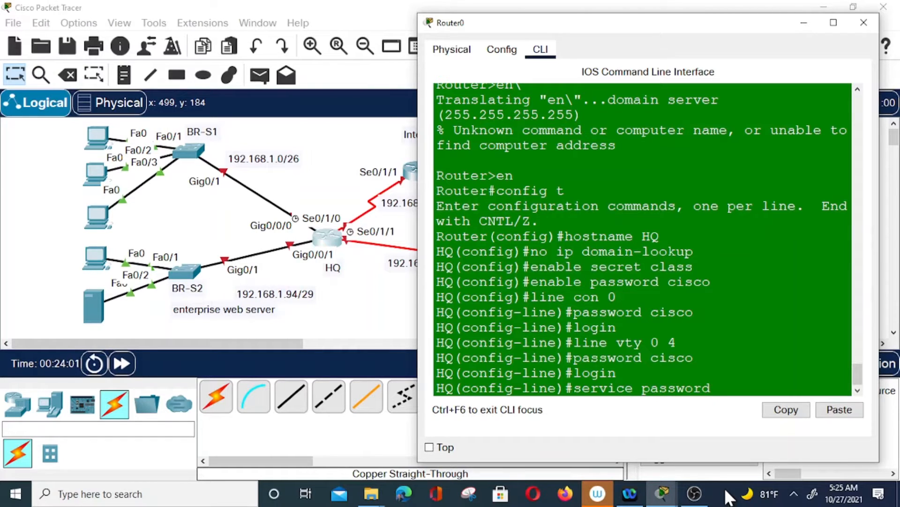
{"action": "type", "text": "-encryption"}
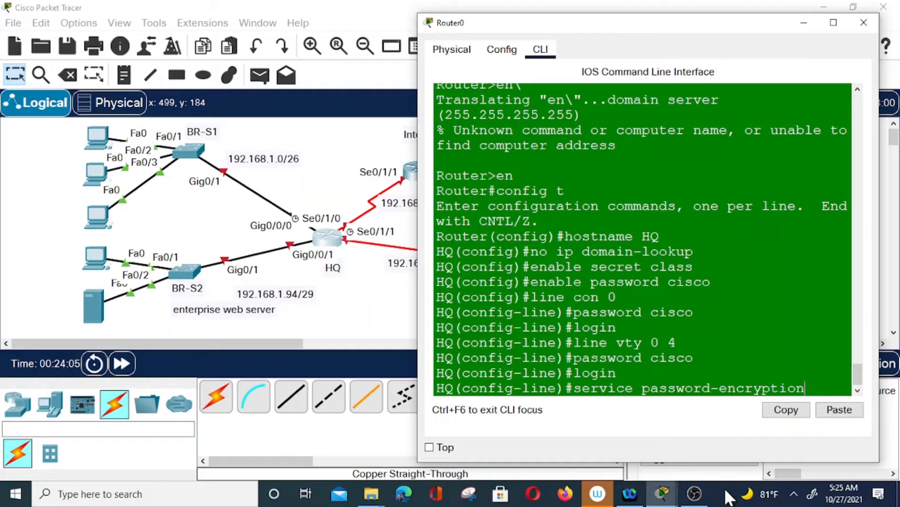
{"action": "key", "text": "Return"}
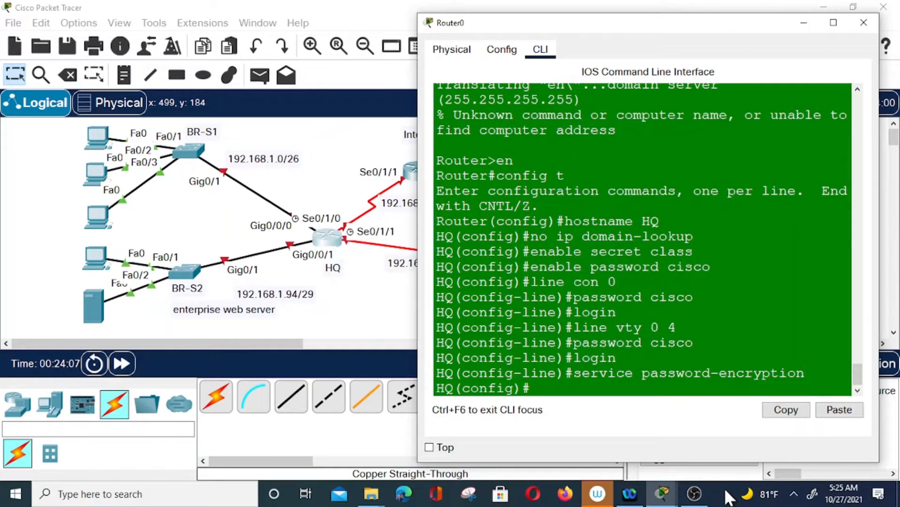
Apply the MOTD banner 'Unauthorized access prohibited' using $ delimiters
{"action": "type", "text": "banner motd"}
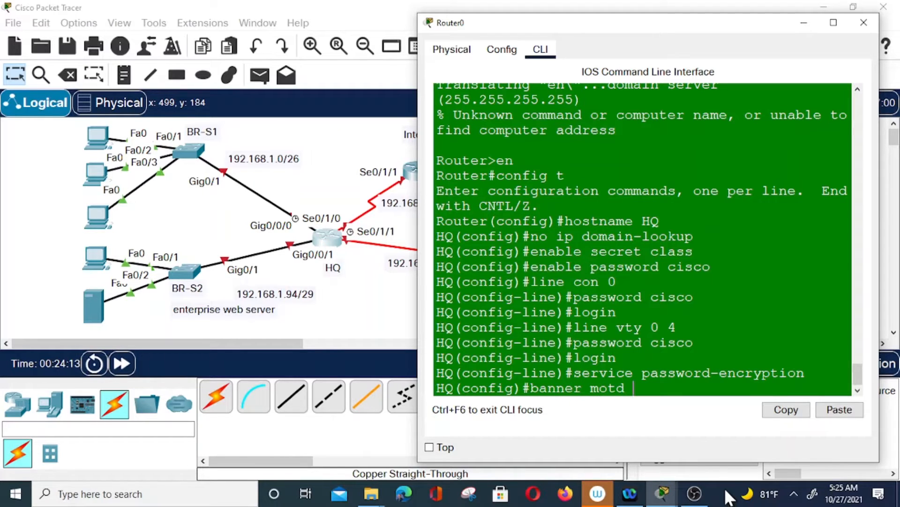
{"action": "type", "text": " $ Unautho"}
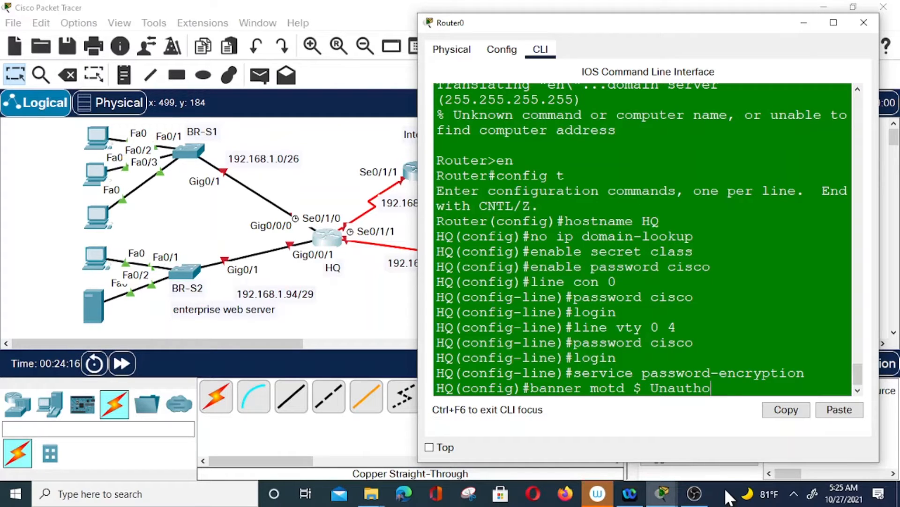
{"action": "type", "text": "rized access pro"}
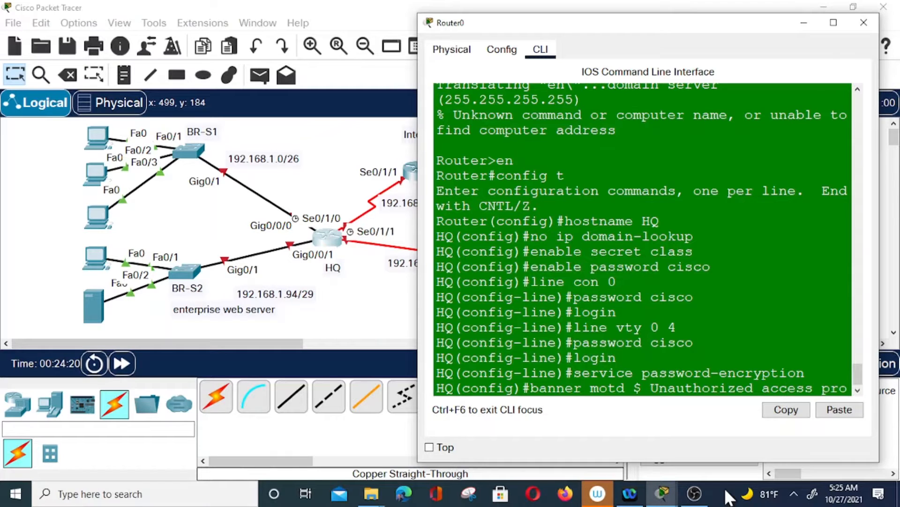
{"action": "type", "text": "hibited"}
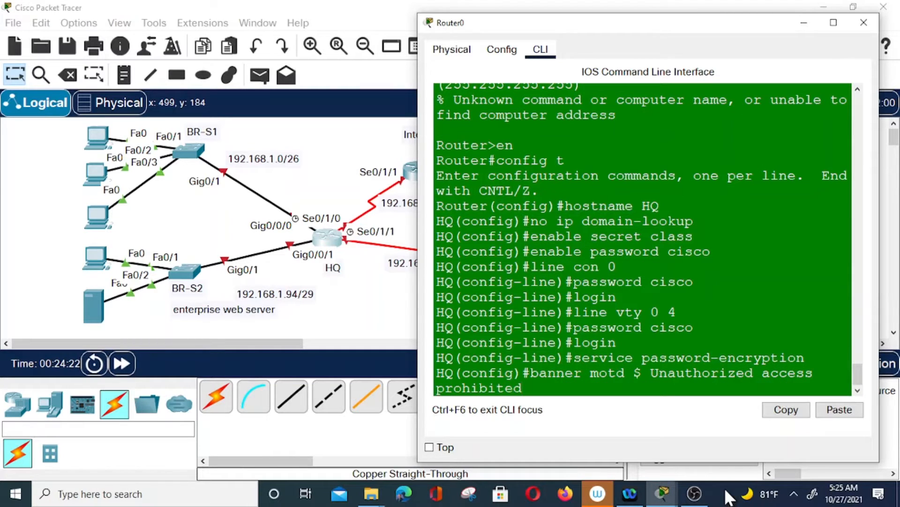
{"action": "type", "text": " $"}
{"action": "key", "text": "Return"}
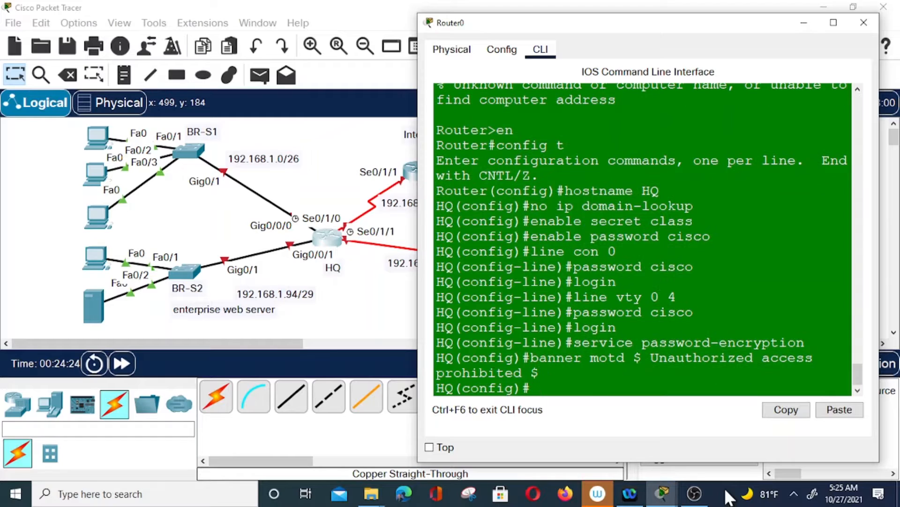
{"action": "type", "text": "int s0/1/0"}
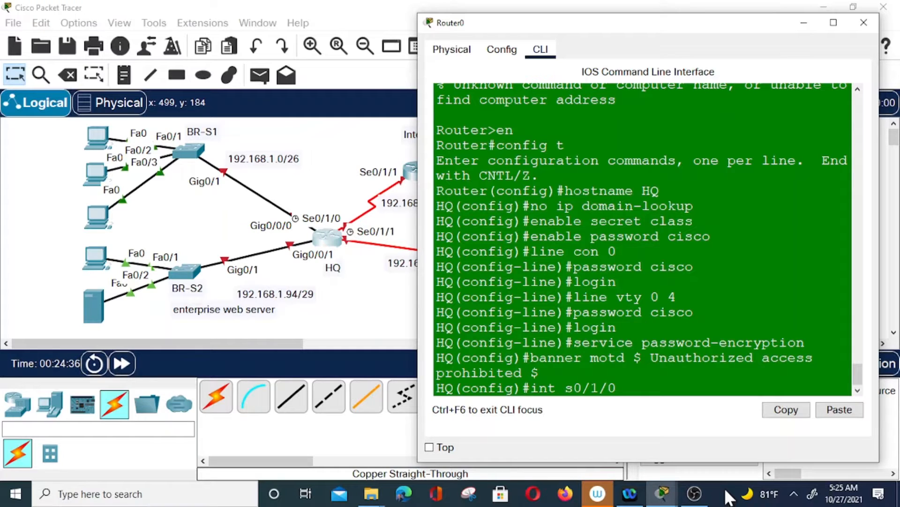
Give Serial0/1/0 address 192.168.2.1 255.255.255.252, clock rate 128000, and enable it
{"action": "key", "text": "Return"}
{"action": "type", "text": "ip a"}
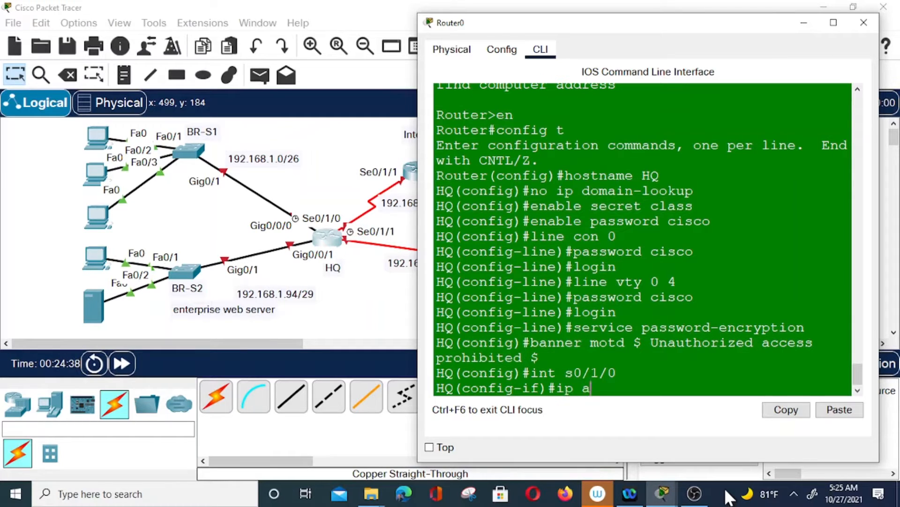
{"action": "type", "text": "ddress 192.1"}
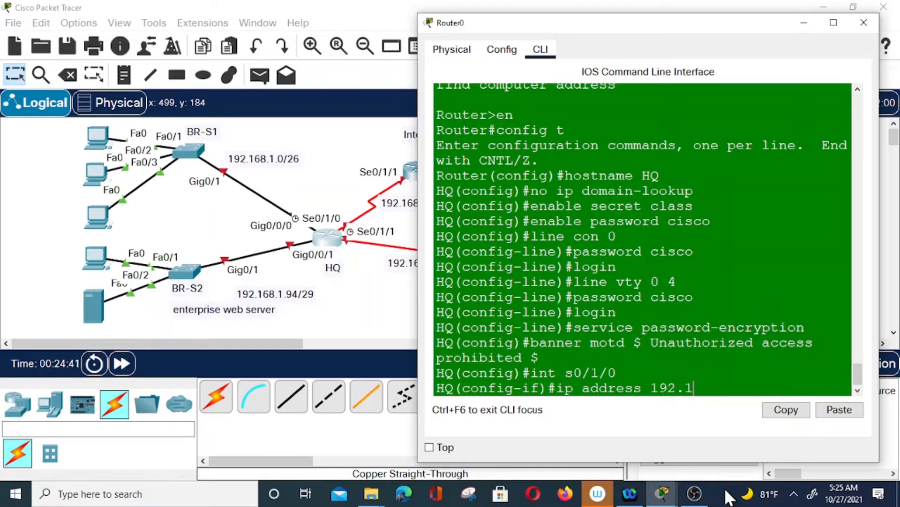
{"action": "type", "text": "68.2.1 255.255.255.252"}
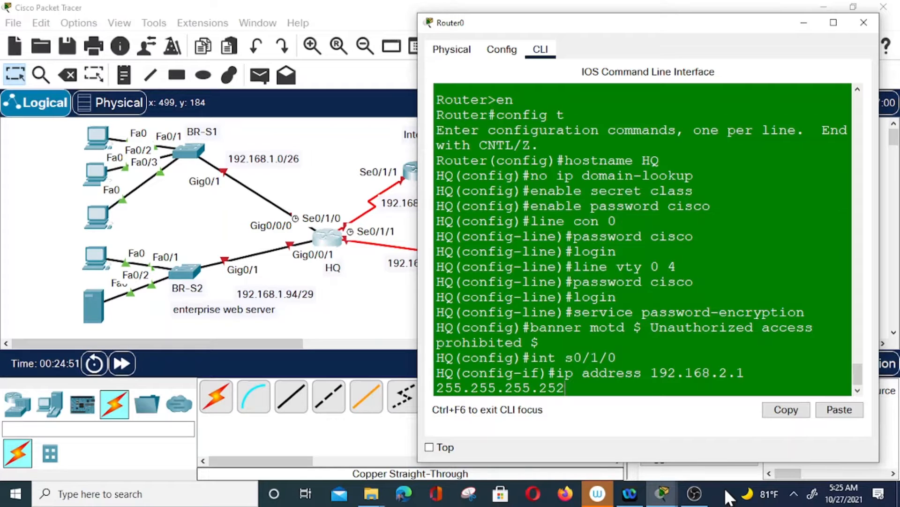
{"action": "key", "text": "Return"}
{"action": "type", "text": "clock a"}
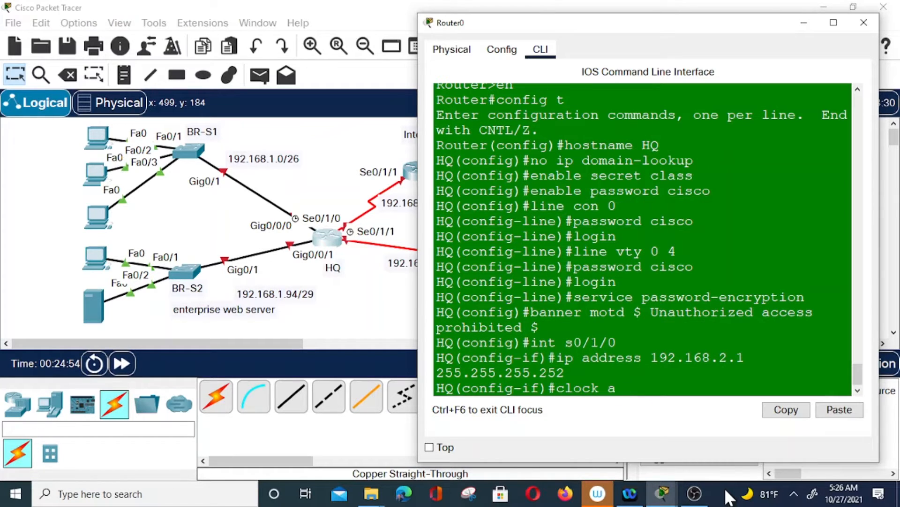
{"action": "key", "text": "BackSpace"}
{"action": "type", "text": "rate 128000"}
{"action": "key", "text": "Return"}
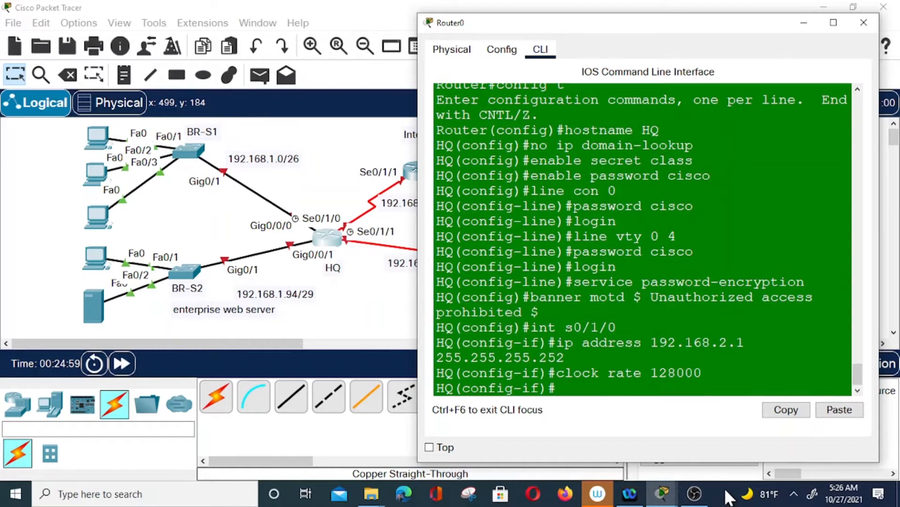
{"action": "type", "text": "no shut"}
{"action": "key", "text": "Return"}
{"action": "key", "text": "Up"}
{"action": "key", "text": "Up"}
{"action": "key", "text": "Up"}
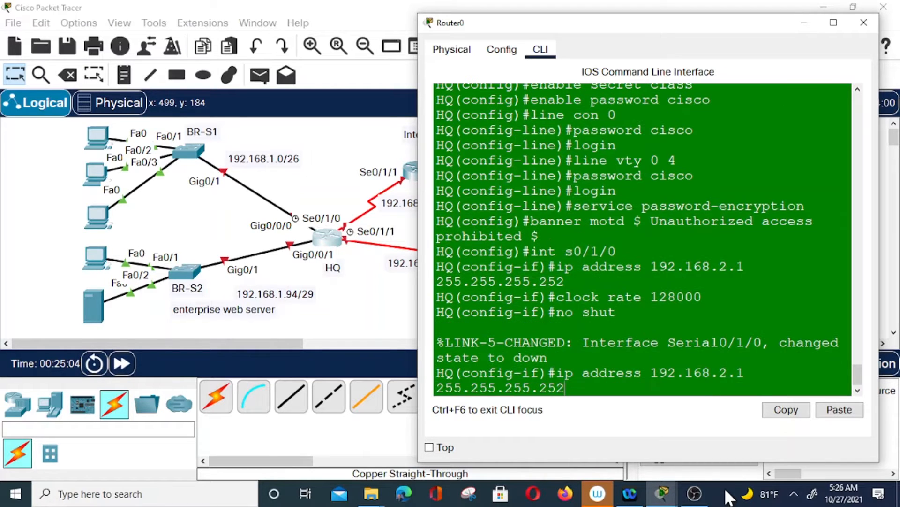
{"action": "key", "text": "Up"}
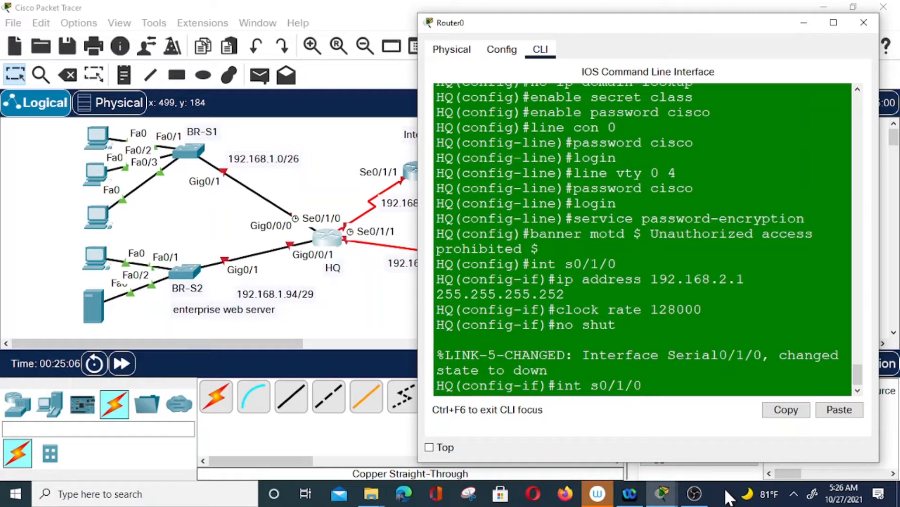
Switch to interface s0/1/1 and assign it 192.168.3.1 255.255.255.252
{"action": "key", "text": "BackSpace"}
{"action": "type", "text": "1"}
{"action": "key", "text": "Return"}
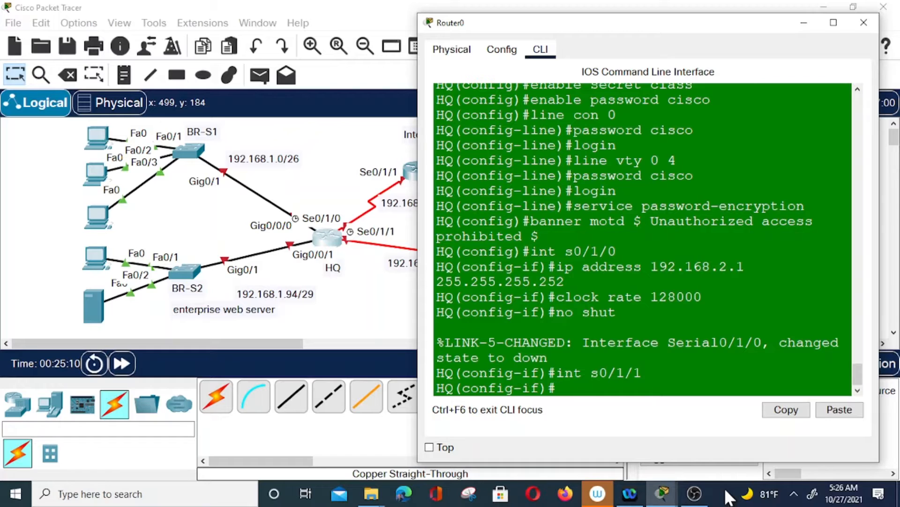
{"action": "type", "text": "ip address 192.168.3"}
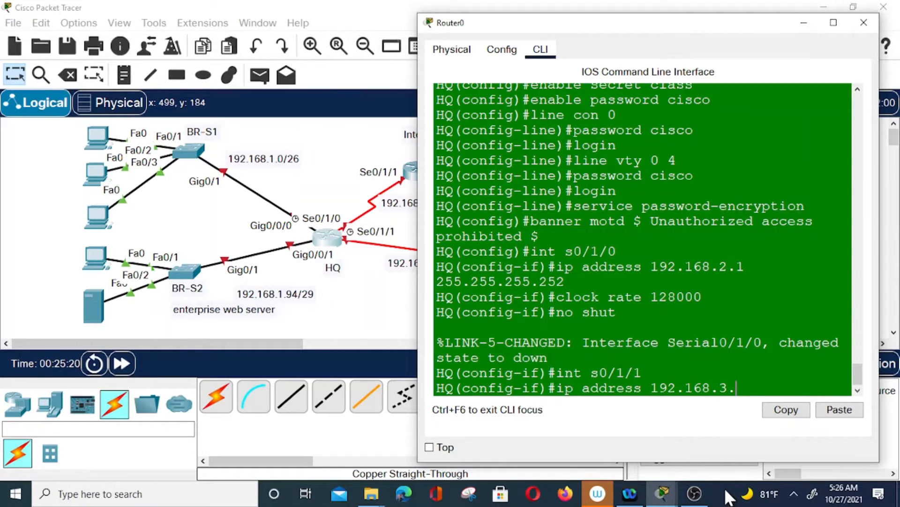
{"action": "type", "text": ".1 255.255.25"}
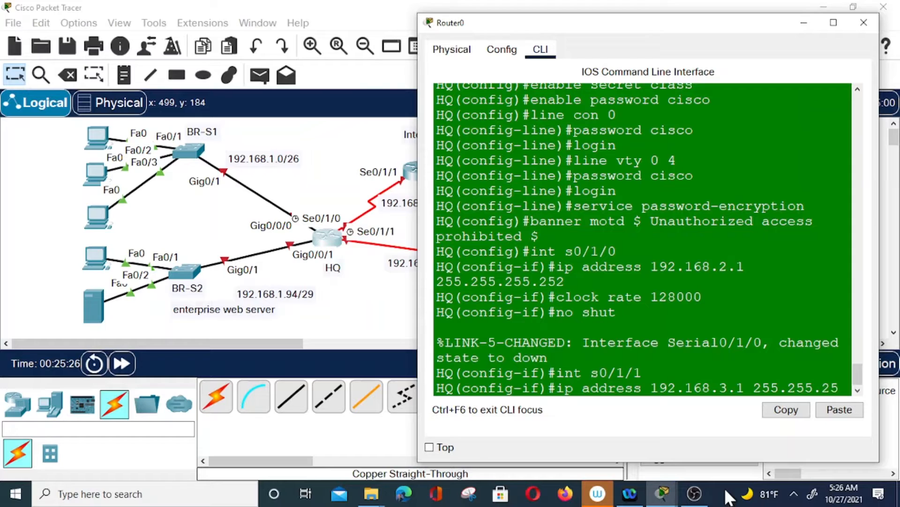
{"action": "type", "text": "5.252"}
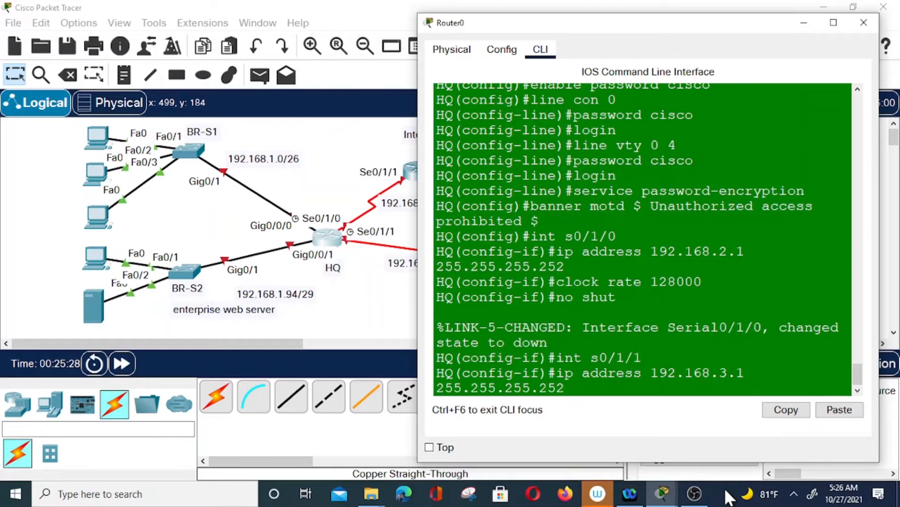
{"action": "key", "text": "Return"}
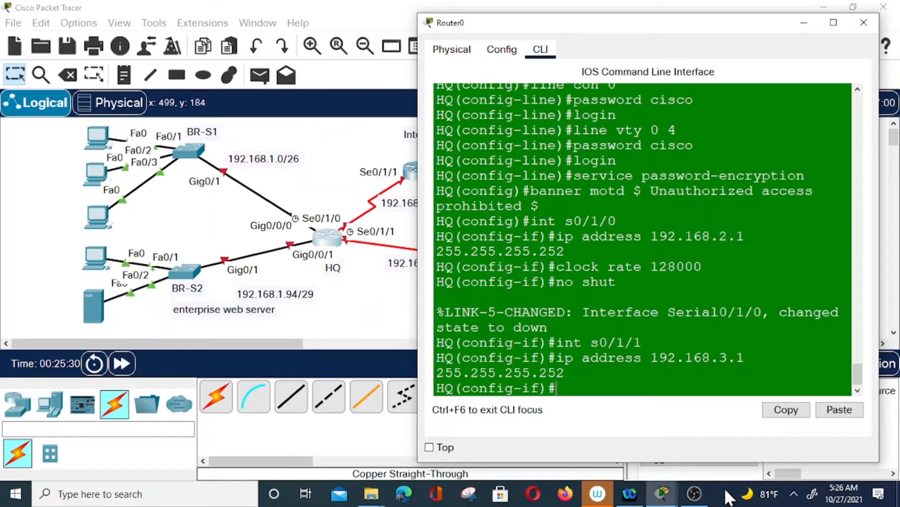
Set Serial0/1/1 clock rate to 128000 and bring the interface up
{"action": "type", "text": "clock rate 12"}
{"action": "type", "text": "8000"}
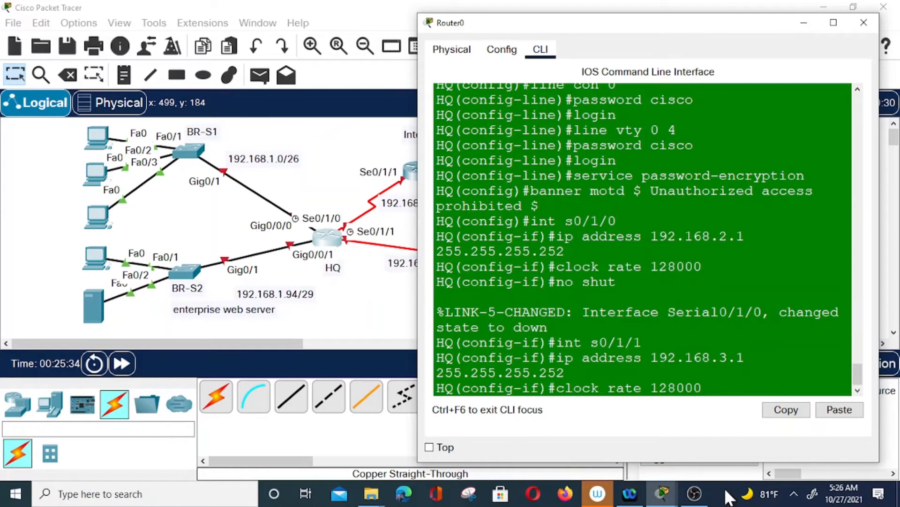
{"action": "key", "text": "Return"}
{"action": "type", "text": "no shut"}
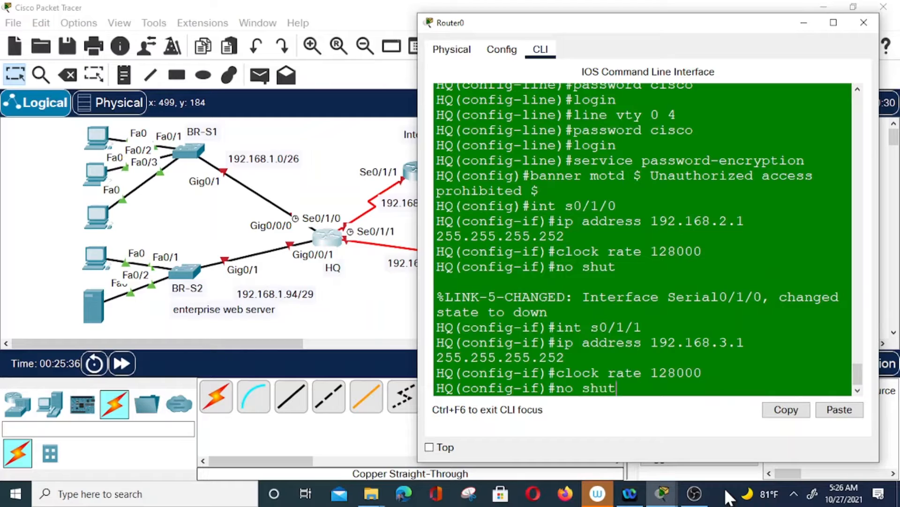
{"action": "key", "text": "Return"}
{"action": "key", "text": "Return"}
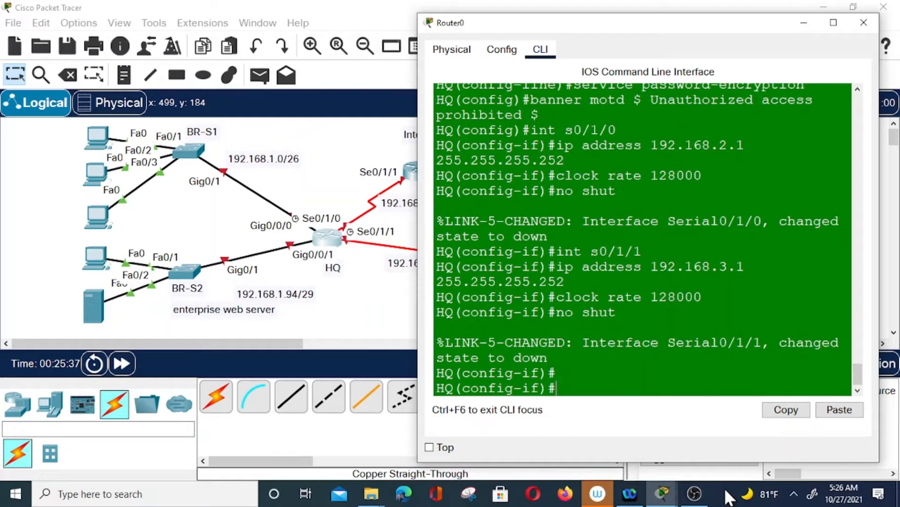
{"action": "key", "text": "Up"}
{"action": "key", "text": "Up"}
{"action": "key", "text": "Up"}
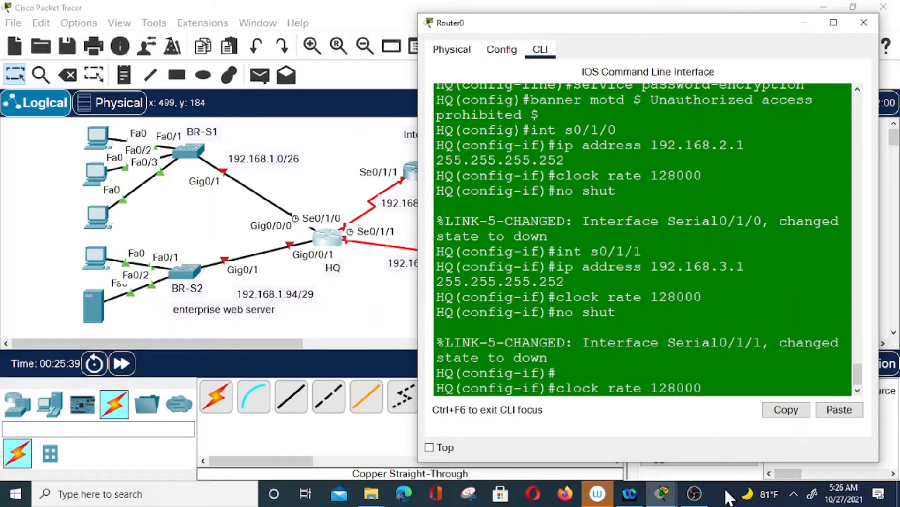
{"action": "key", "text": "Up"}
{"action": "key", "text": "Left"}
{"action": "key", "text": "Left"}
{"action": "key", "text": "Left"}
{"action": "key", "text": "Left"}
Edit the recalled interface command to int g0/0/0 and enter that interface
{"action": "key", "text": "BackSpace"}
{"action": "type", "text": "g"}
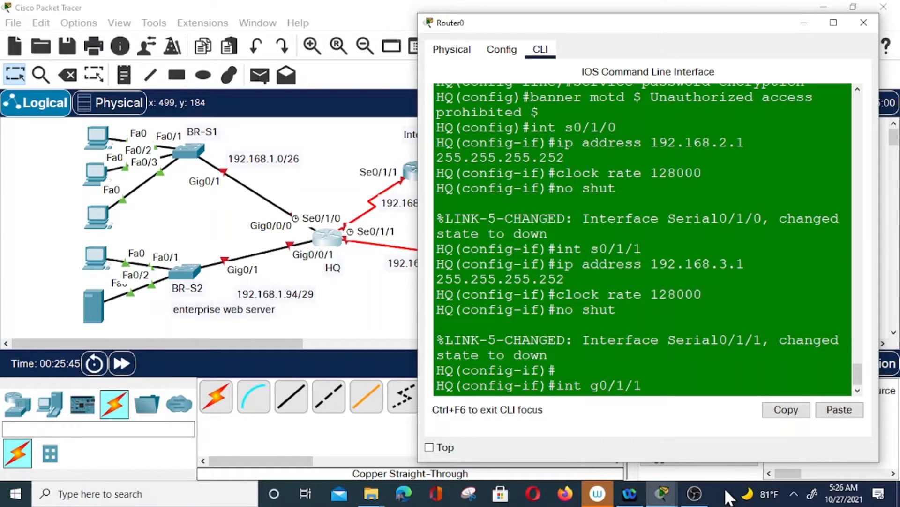
{"action": "key", "text": "BackSpace"}
{"action": "type", "text": "0"}
{"action": "key", "text": "Right"}
{"action": "key", "text": "Delete"}
{"action": "type", "text": "0"}
{"action": "key", "text": "Return"}
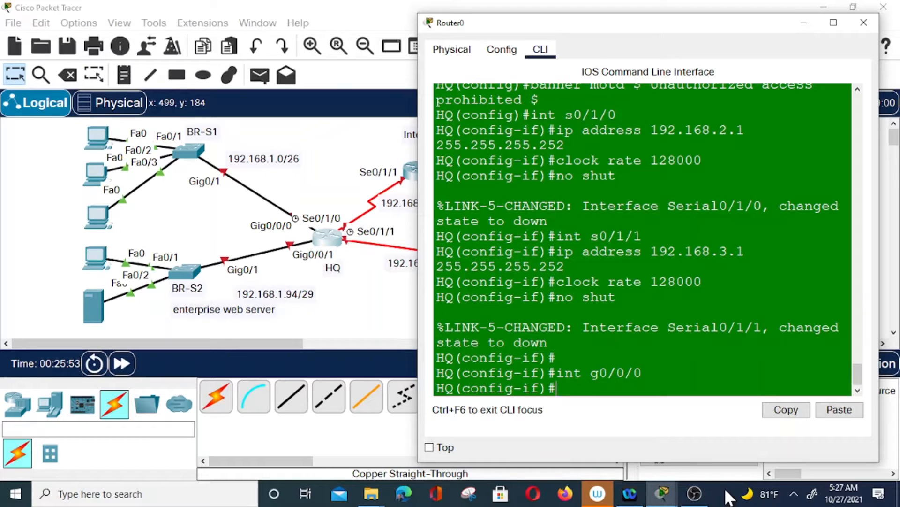
Assign 192.168.1.1 255.255.255.192 to GigabitEthernet0/0/0 and bring it up
{"action": "type", "text": "ip address 192.168"}
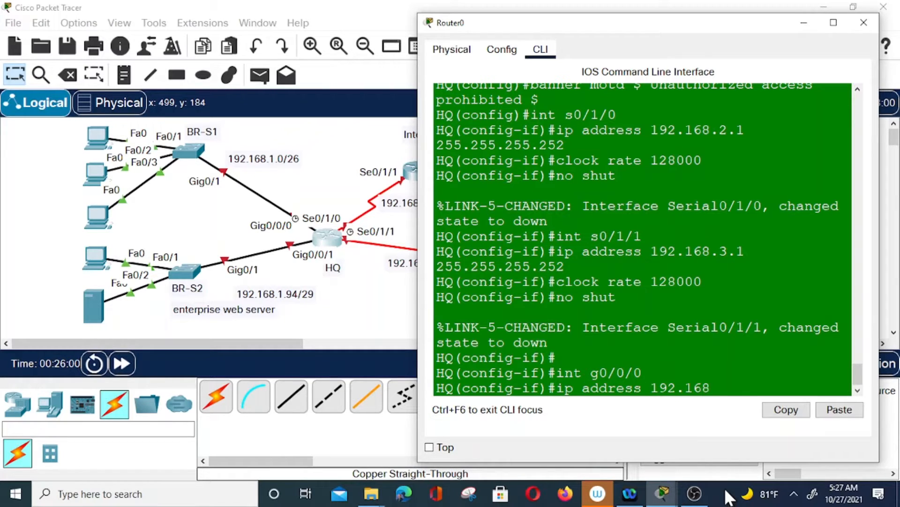
{"action": "type", "text": ".1.1 255.255.255."}
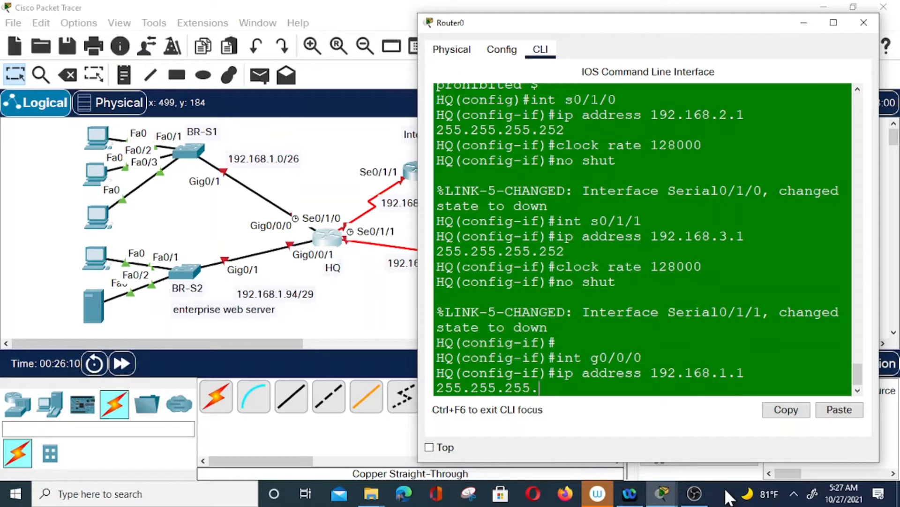
{"action": "type", "text": "192"}
{"action": "key", "text": "Return"}
{"action": "type", "text": "no shut"}
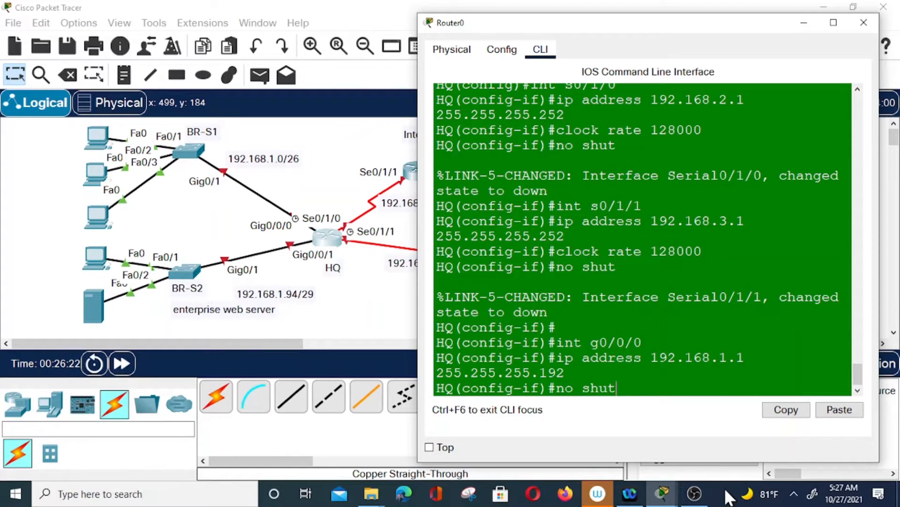
{"action": "key", "text": "Return"}
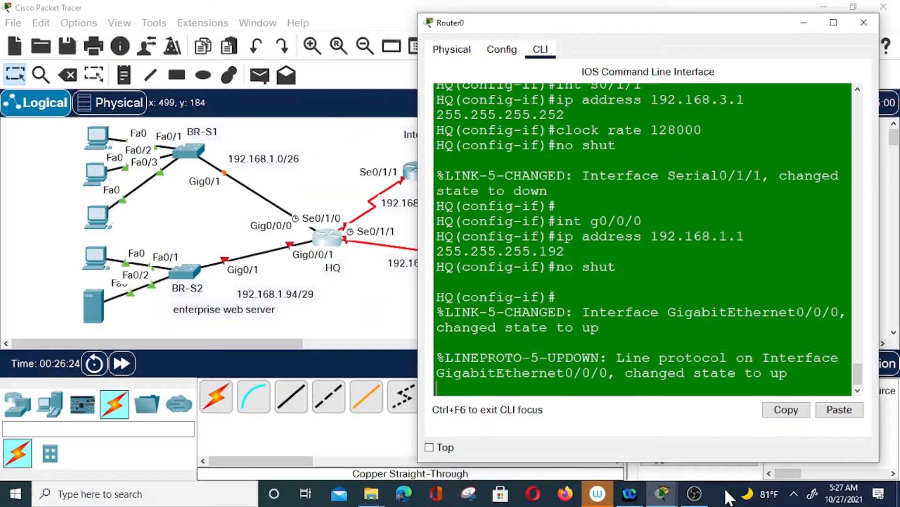
{"action": "key", "text": "Return"}
{"action": "key", "text": "Up"}
{"action": "key", "text": "Up"}
{"action": "key", "text": "Up"}
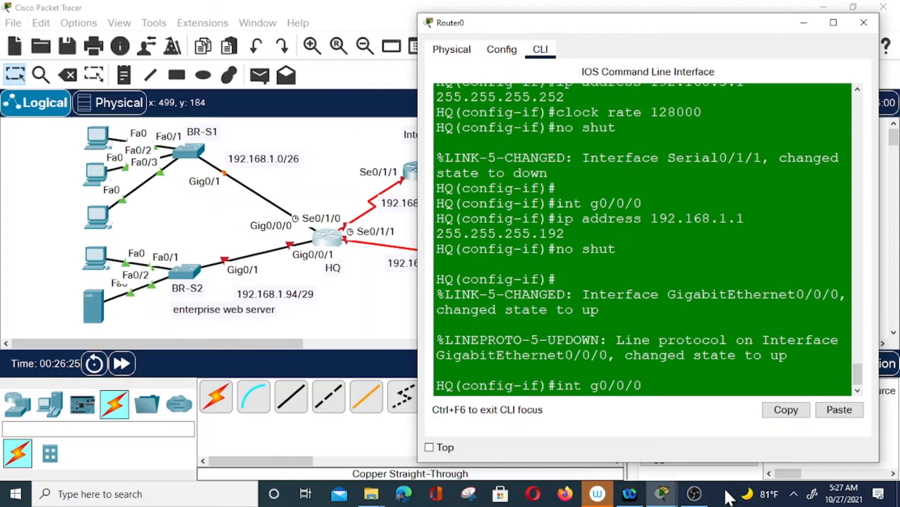
Enter interface g0/0/1 and start typing address 192.168.1.65
{"action": "key", "text": "BackSpace"}
{"action": "type", "text": "1"}
{"action": "key", "text": "Return"}
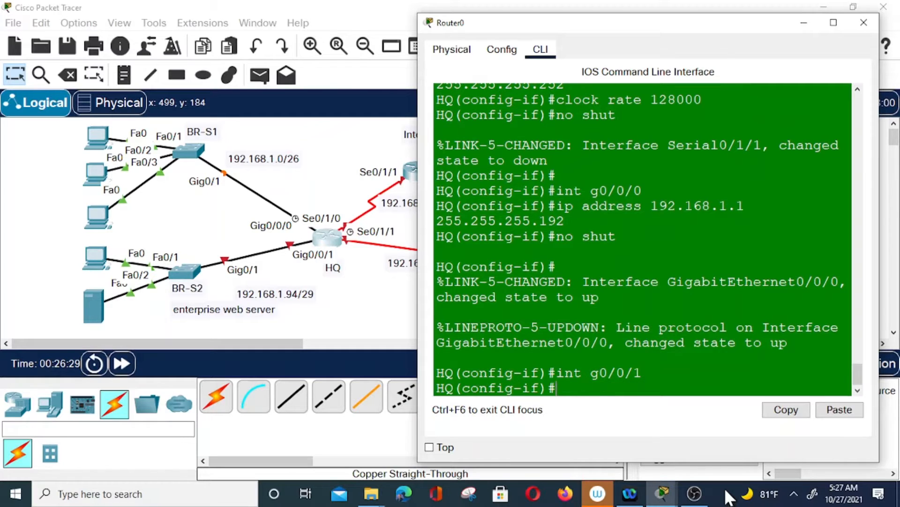
{"action": "type", "text": "ip address"}
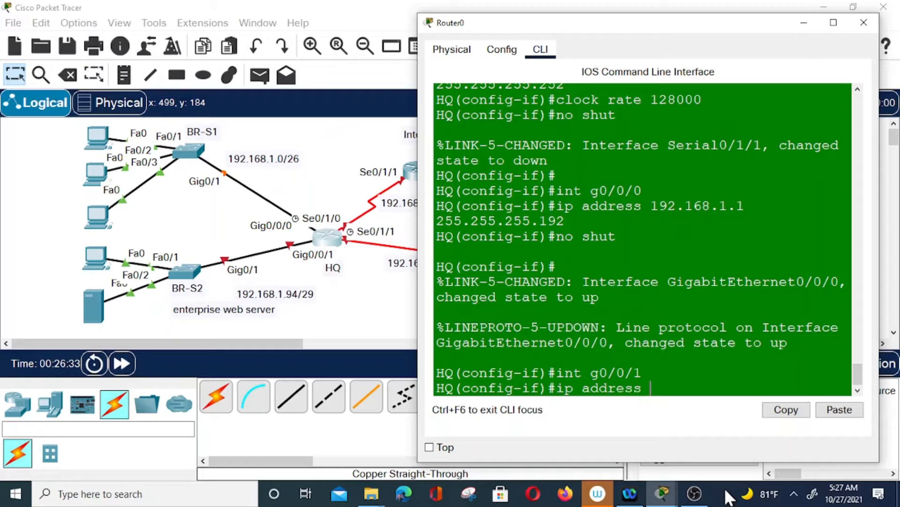
{"action": "type", "text": " 192.168.1"}
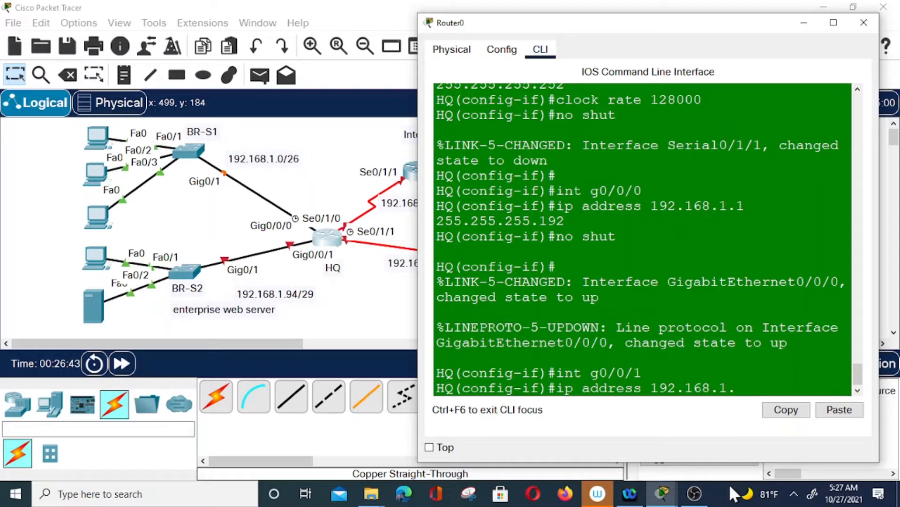
{"action": "type", "text": ".65"}
Correct the topology note from 192.168.1.94/29 to 192.168.1.64/29, then return to HQ's CLI
{"action": "left_click", "coordinate": [294, 293]}
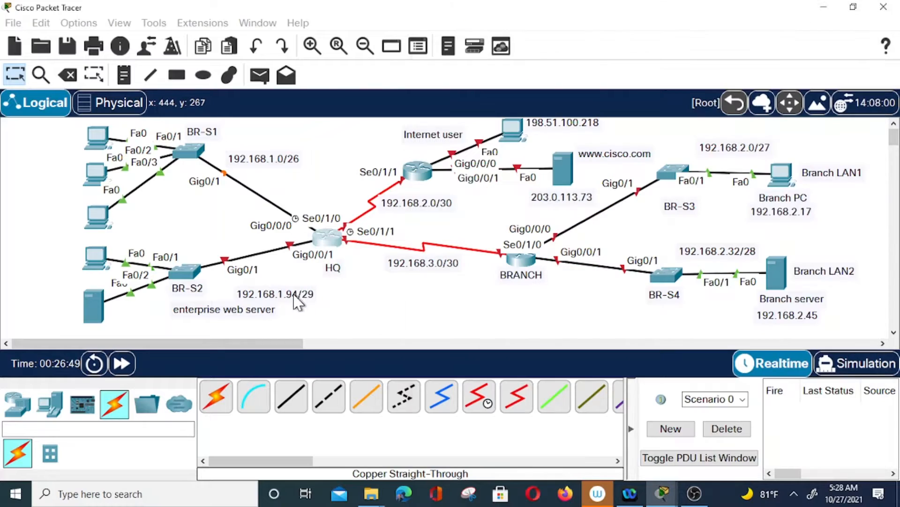
{"action": "left_click", "coordinate": [292, 293]}
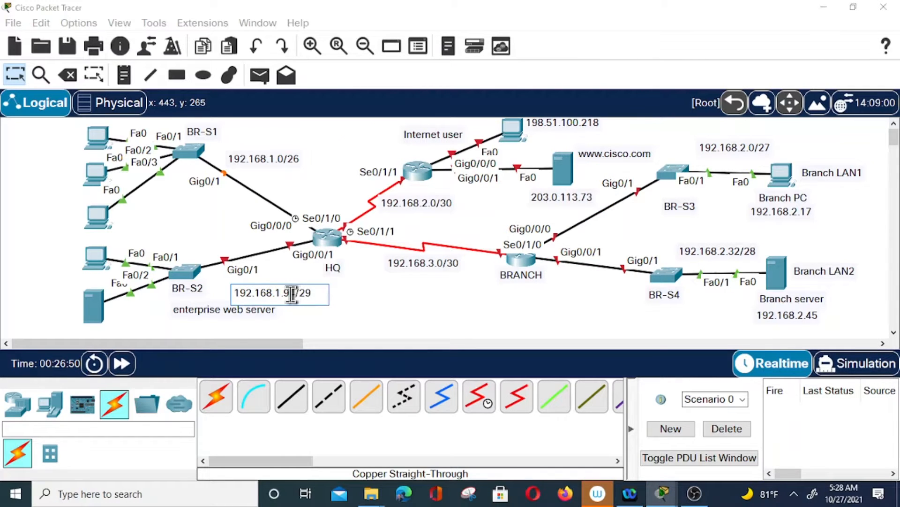
{"action": "key", "text": "BackSpace"}
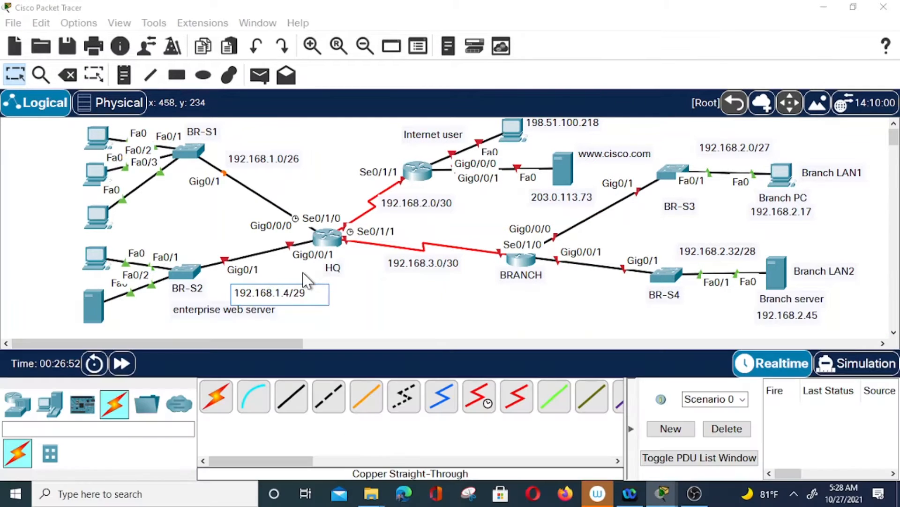
{"action": "type", "text": "6"}
{"action": "left_click", "coordinate": [402, 324]}
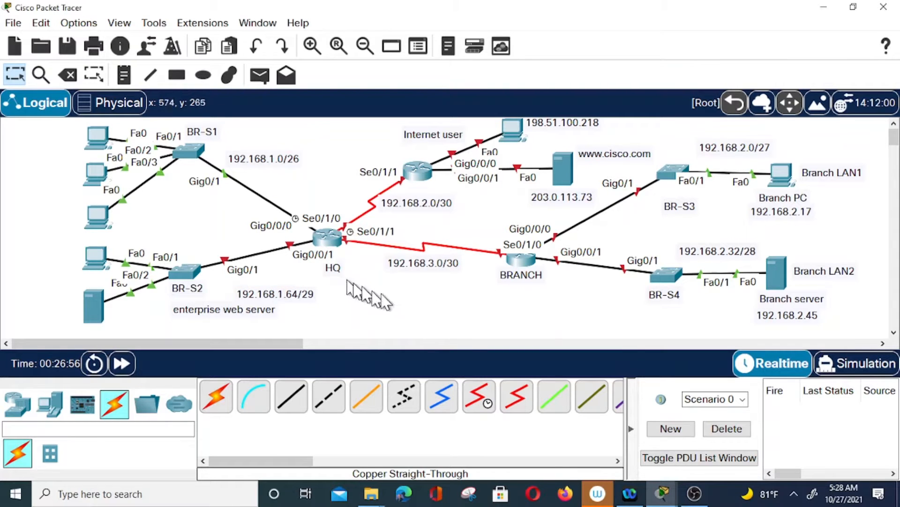
{"action": "left_click", "coordinate": [327, 244]}
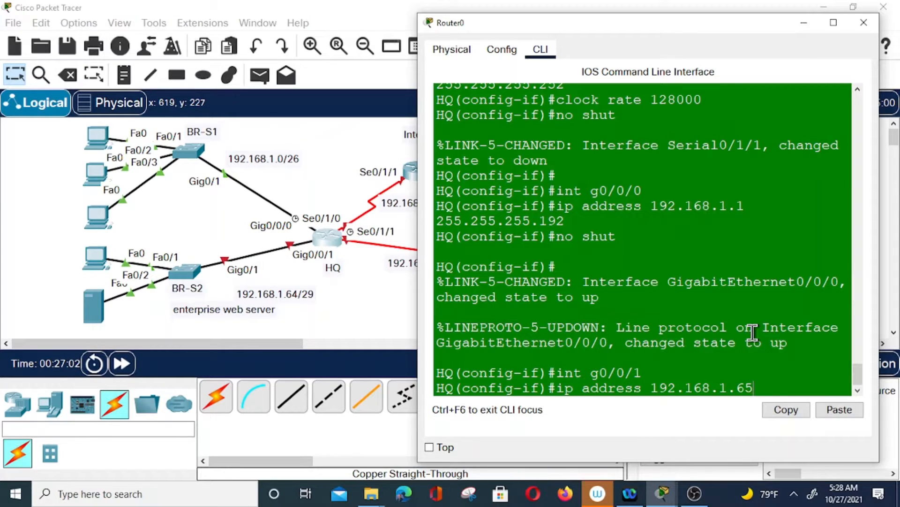
Give HQ's GigabitEthernet0/0/1 mask 255.255.255.248, bring it up, then minimise the console
{"action": "type", "text": "255.255.255."}
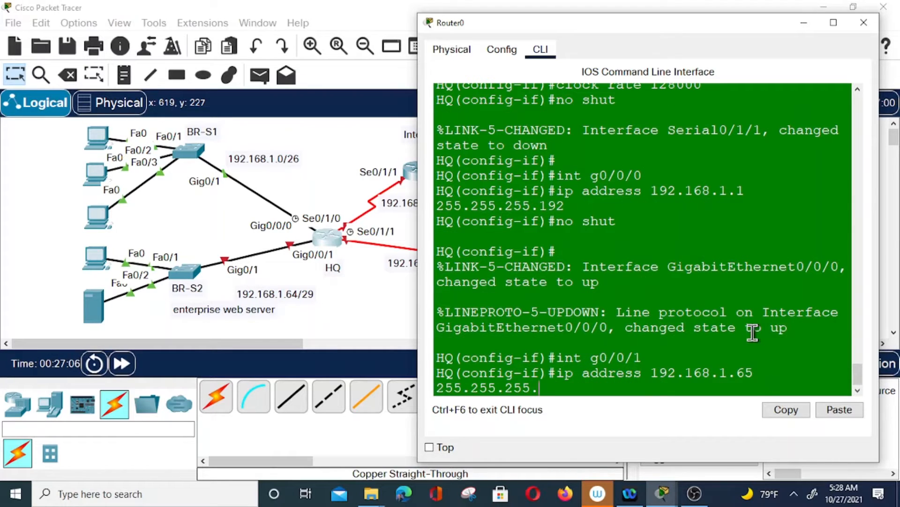
{"action": "type", "text": "248"}
{"action": "key", "text": "Return"}
{"action": "type", "text": "no shut"}
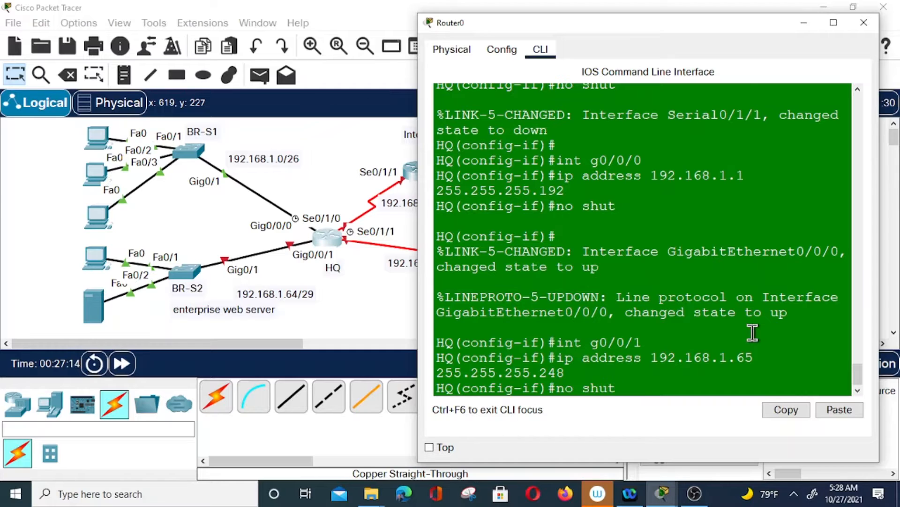
{"action": "key", "text": "Return"}
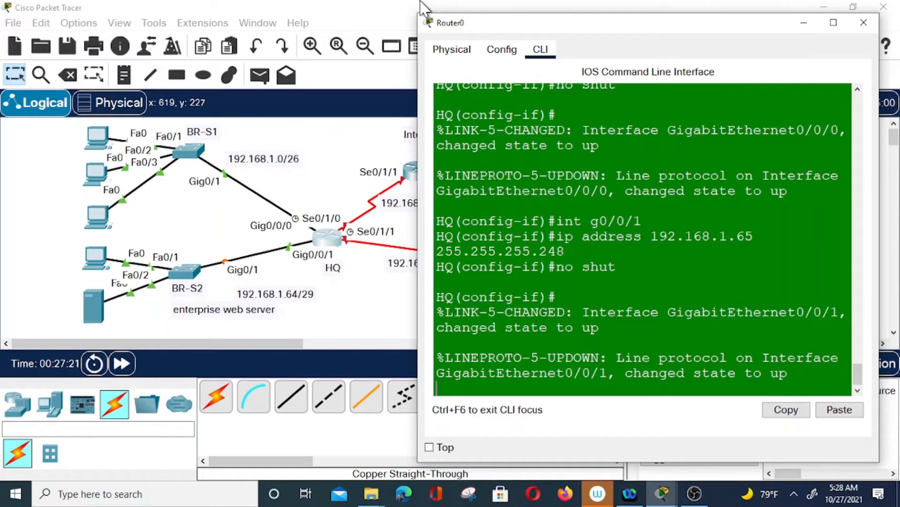
{"action": "left_click", "coordinate": [803, 29]}
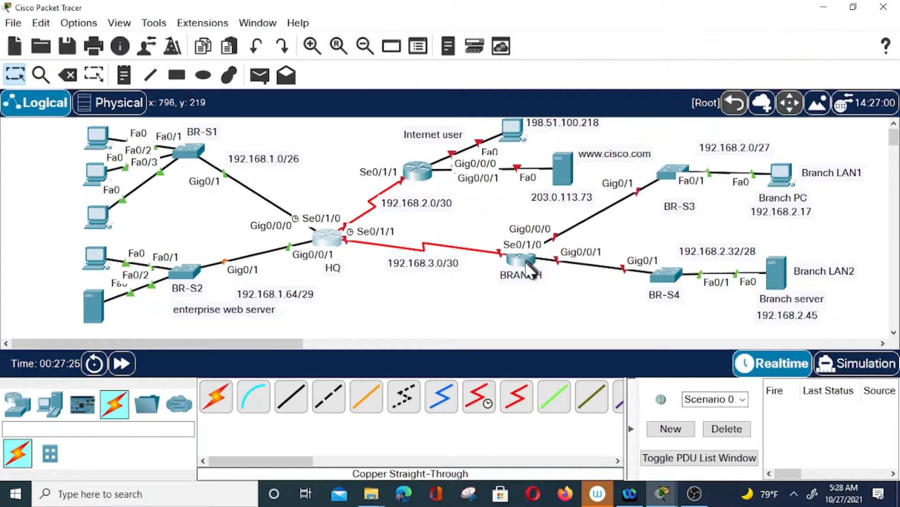
Open the BRANCH router's CLI and move its window aside to keep the topology visible
{"action": "left_click", "coordinate": [522, 259]}
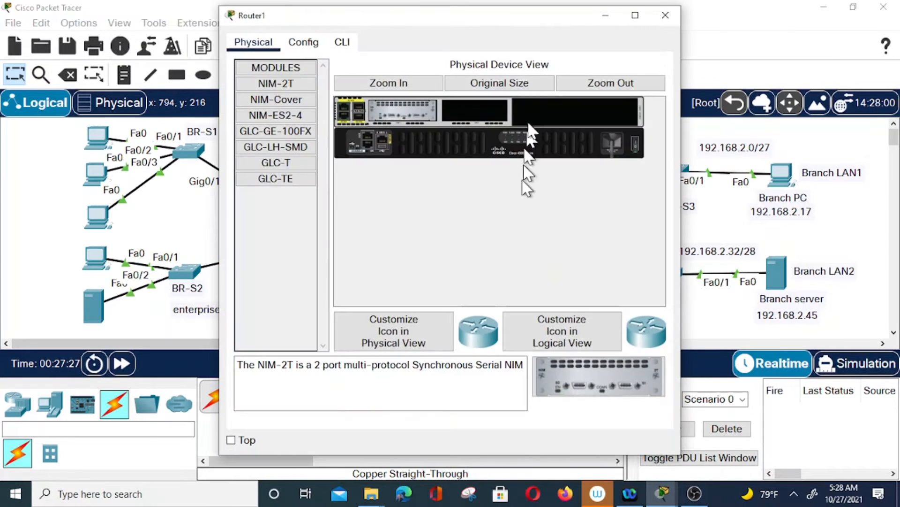
{"action": "left_click", "coordinate": [342, 42]}
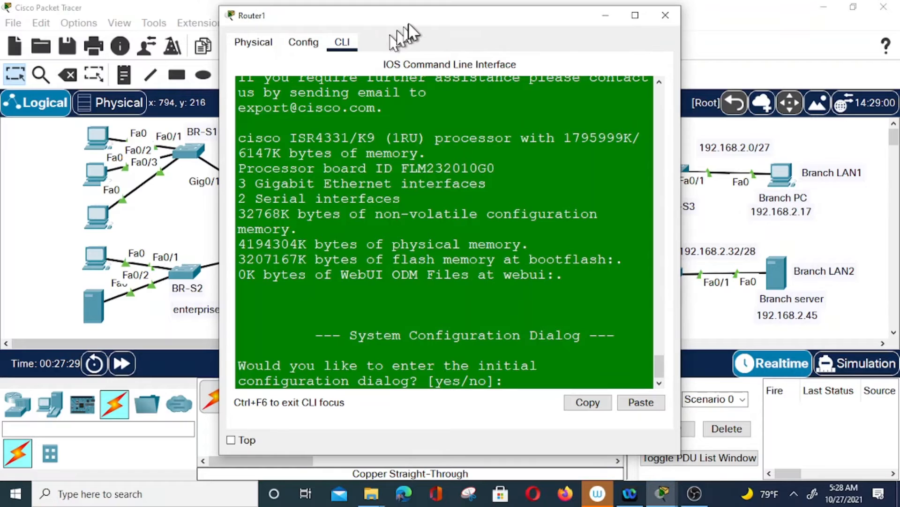
{"action": "left_click_drag", "start_coordinate": [410, 17], "coordinate": [213, 31]}
{"action": "left_click", "coordinate": [382, 381]}
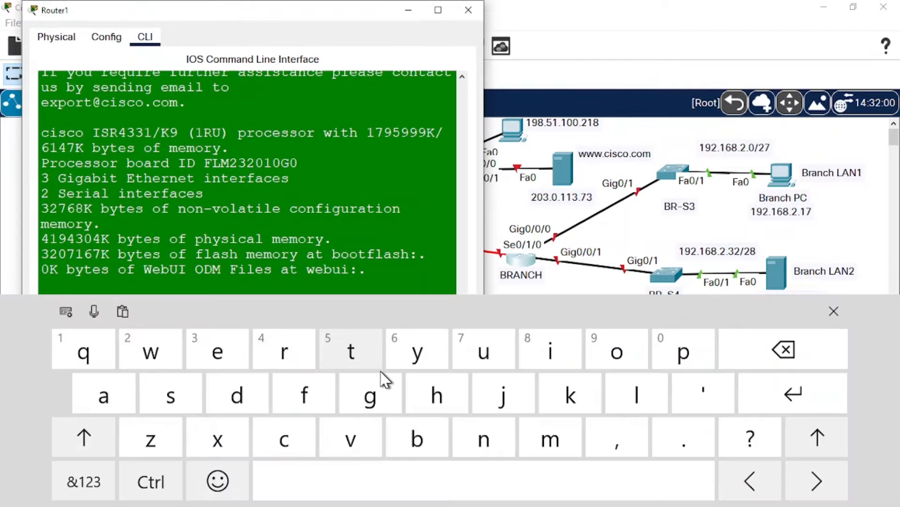
Decline the initial configuration dialog and enter privileged mode with en
{"action": "key", "text": "Return"}
{"action": "type", "text": "no"}
{"action": "key", "text": "Return"}
{"action": "key", "text": "Return"}
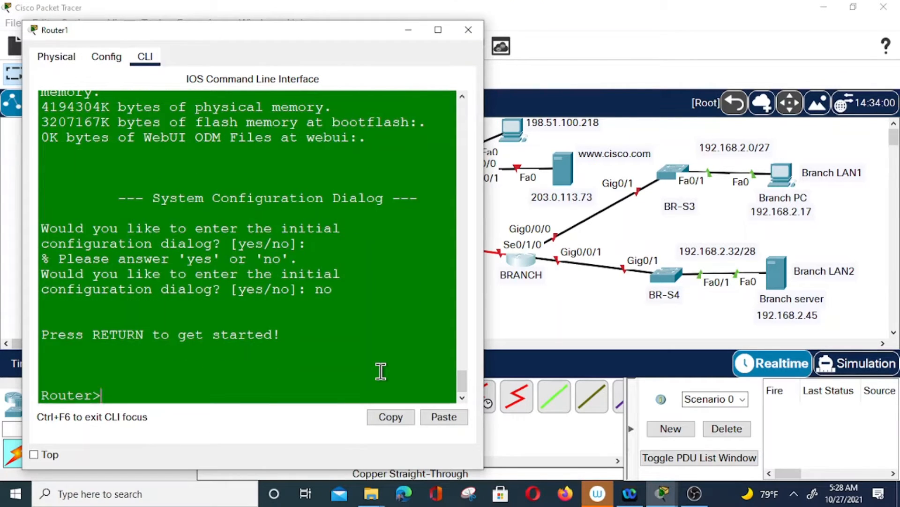
{"action": "type", "text": "en"}
{"action": "key", "text": "Return"}
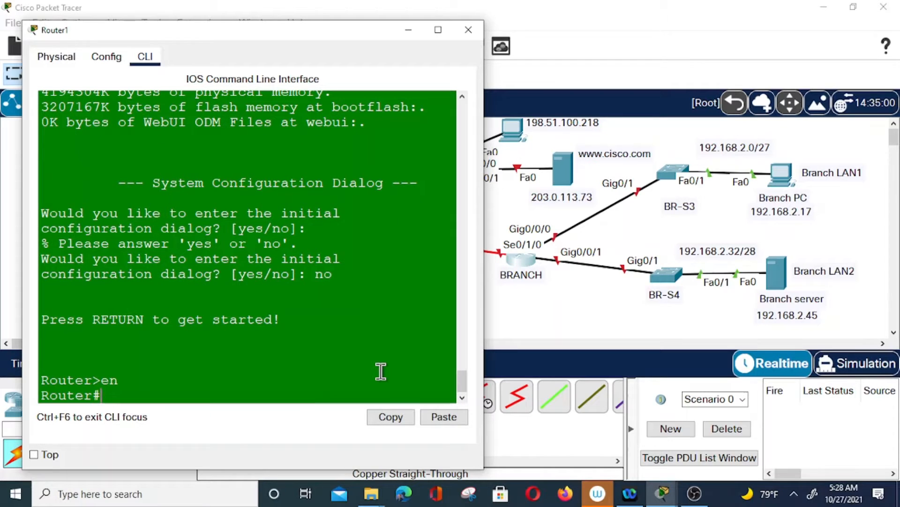
Enter global configuration mode and set the router hostname to BRANCH
{"action": "type", "text": "con"}
{"action": "type", "text": "gi"}
{"action": "key", "text": "BackSpace"}
{"action": "key", "text": "BackSpace"}
{"action": "type", "text": "g"}
{"action": "key", "text": "BackSpace"}
{"action": "type", "text": "t"}
{"action": "key", "text": "BackSpace"}
{"action": "type", "text": "f t"}
{"action": "key", "text": "Return"}
{"action": "type", "text": "con"}
{"action": "key", "text": "BackSpace"}
{"action": "key", "text": "BackSpace"}
{"action": "key", "text": "BackSpace"}
{"action": "type", "text": "hostname BRANCH"}
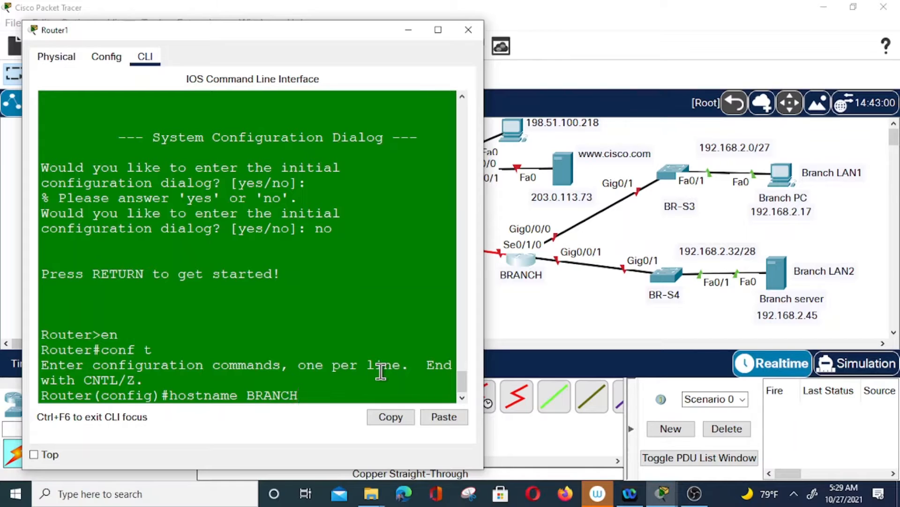
{"action": "key", "text": "Return"}
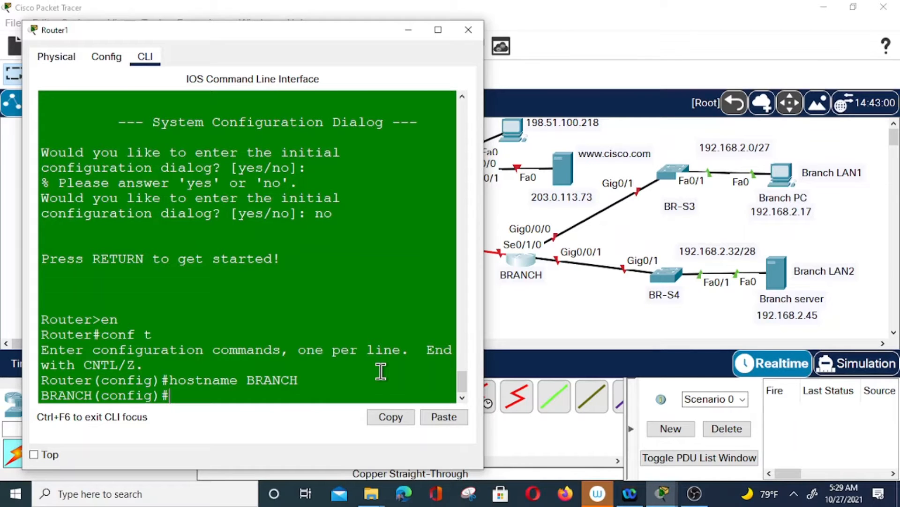
Disable IP domain lookup and set the enable secret and enable password
{"action": "type", "text": "no ip "}
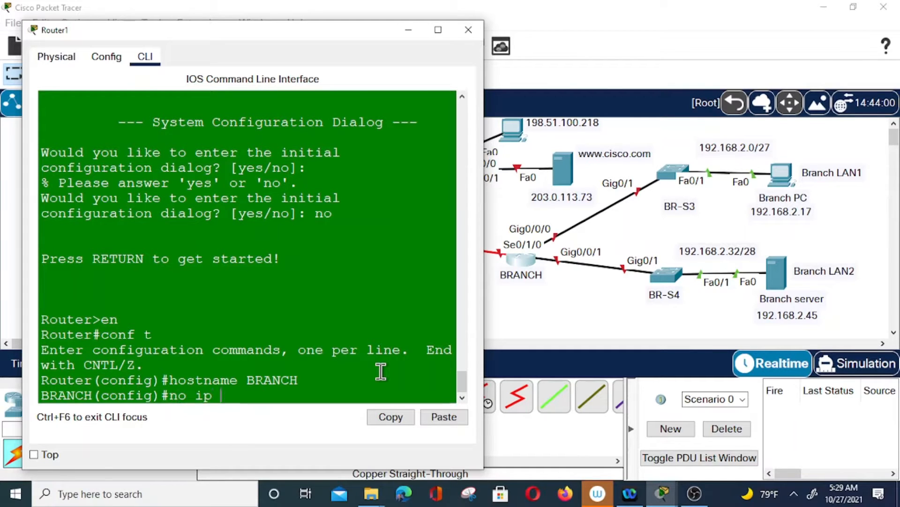
{"action": "type", "text": "domain-look"}
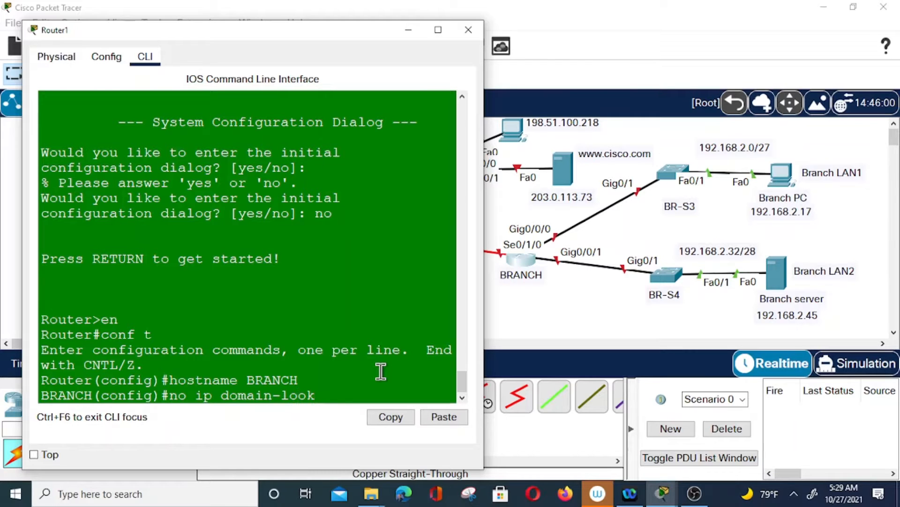
{"action": "type", "text": "up"}
{"action": "key", "text": "Return"}
{"action": "type", "text": "enable"}
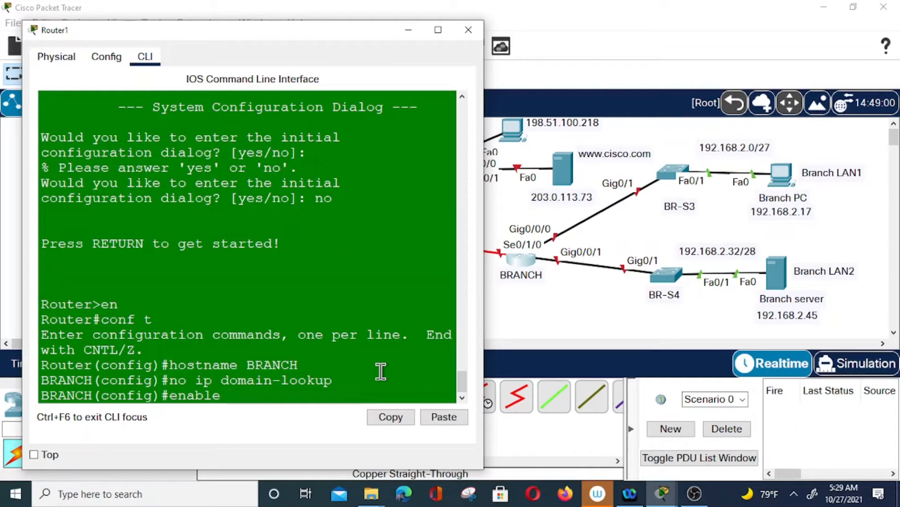
{"action": "type", "text": " secret class"}
{"action": "key", "text": "Return"}
{"action": "type", "text": "ena"}
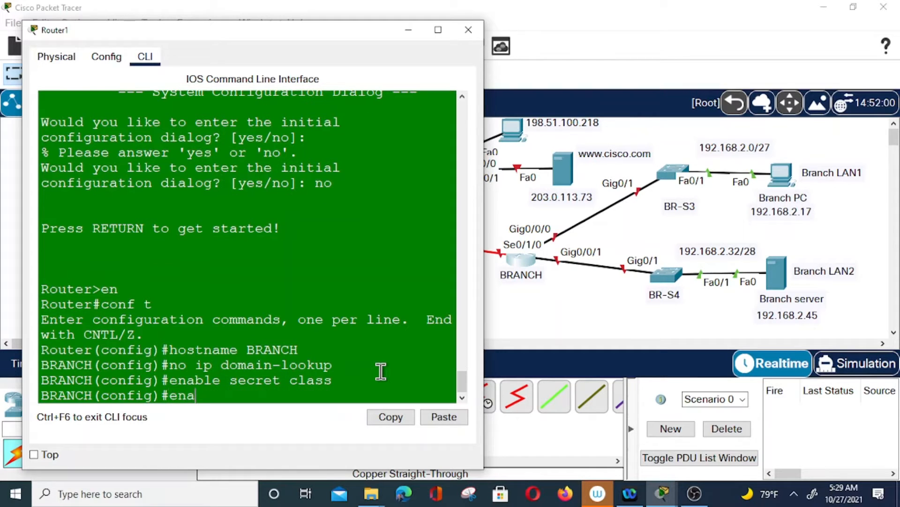
{"action": "type", "text": "ble password cisco"}
{"action": "key", "text": "Return"}
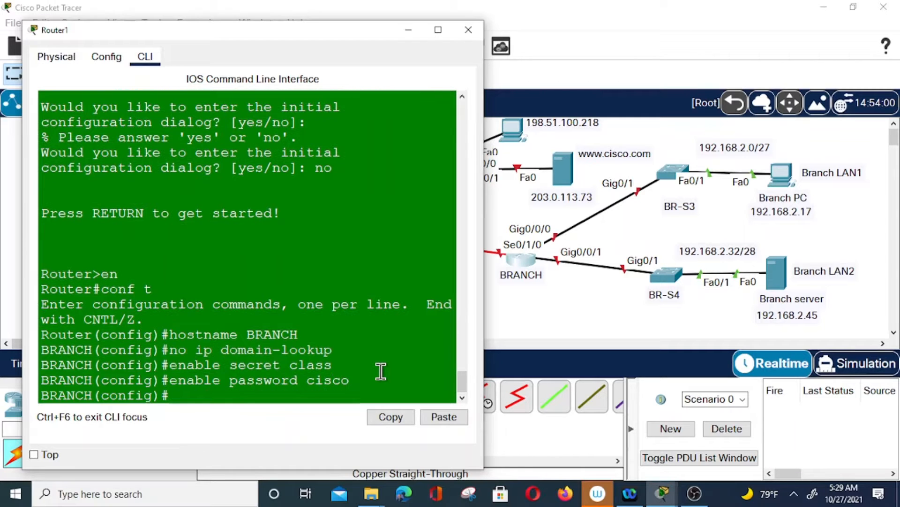
{"action": "type", "text": "line con 0"}
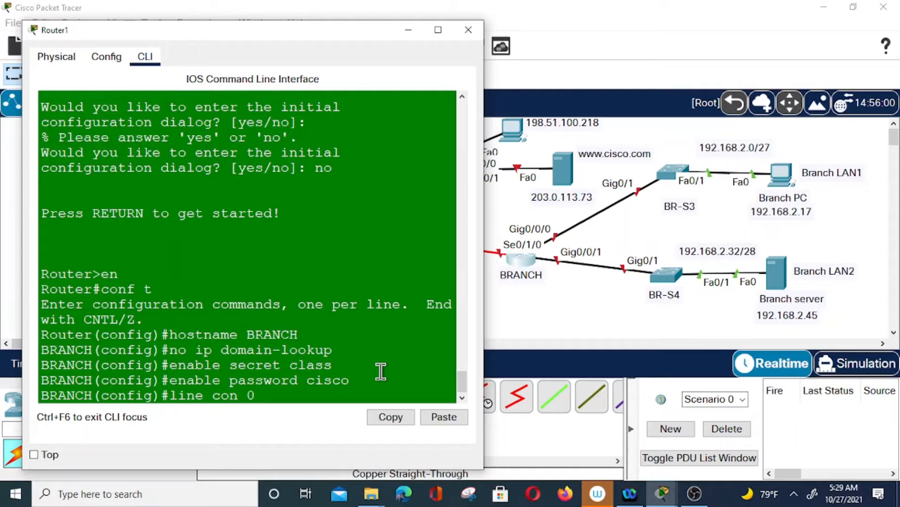
Set a password with login on console line 0 and on vty lines 0 4
{"action": "key", "text": "Return"}
{"action": "type", "text": "pass"}
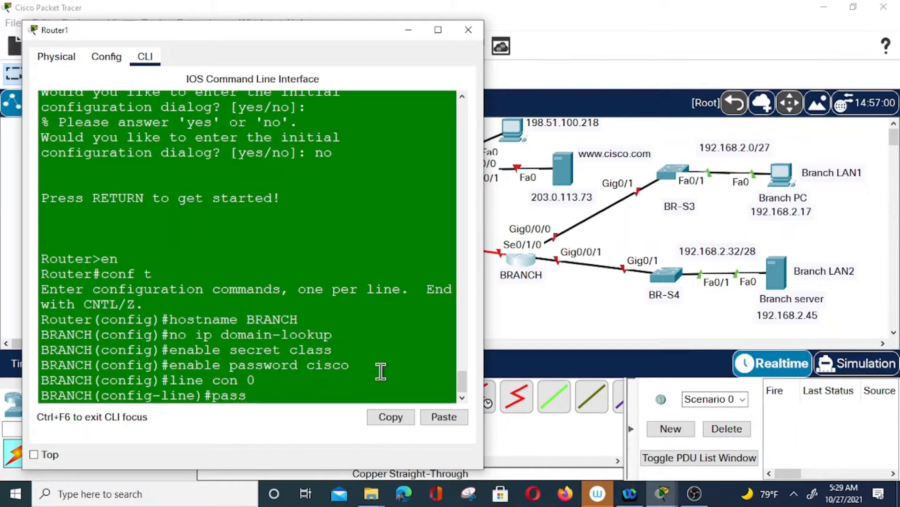
{"action": "type", "text": "word cico"}
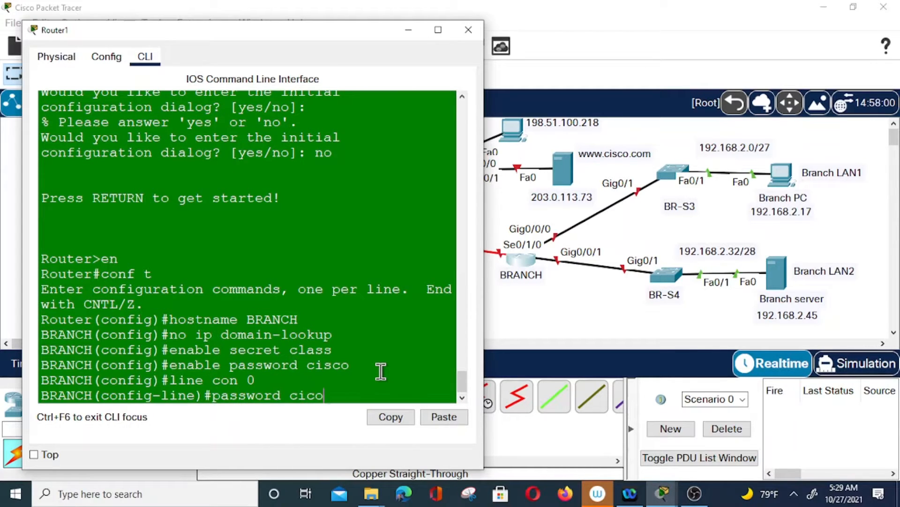
{"action": "key", "text": "Return"}
{"action": "type", "text": "lo"}
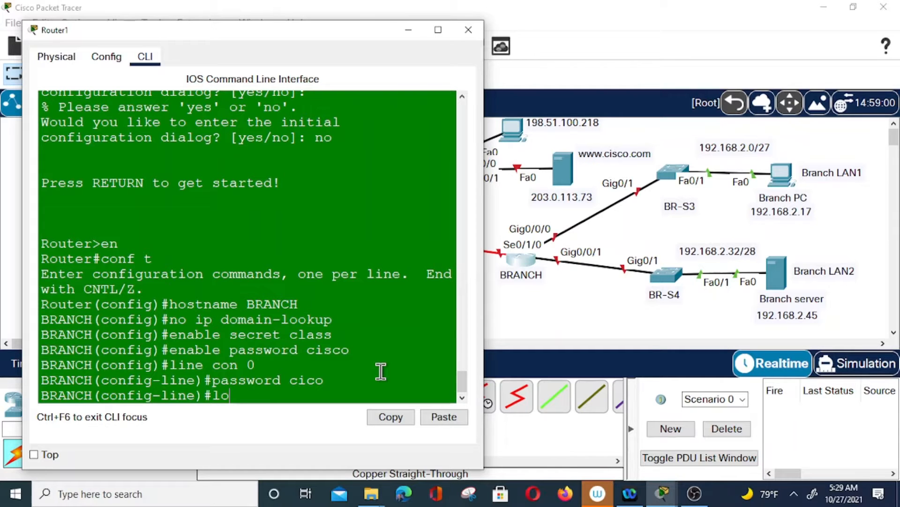
{"action": "type", "text": "gin"}
{"action": "key", "text": "Return"}
{"action": "type", "text": "line"}
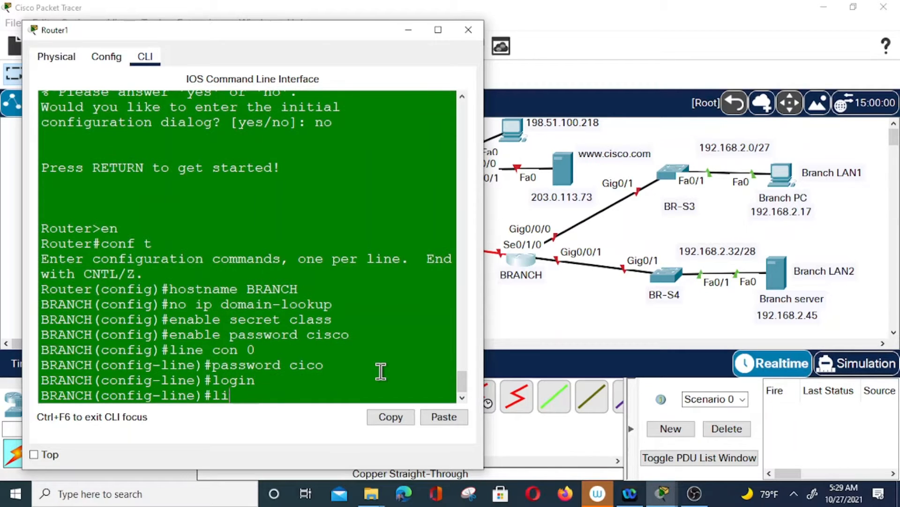
{"action": "type", "text": " vty 0 4"}
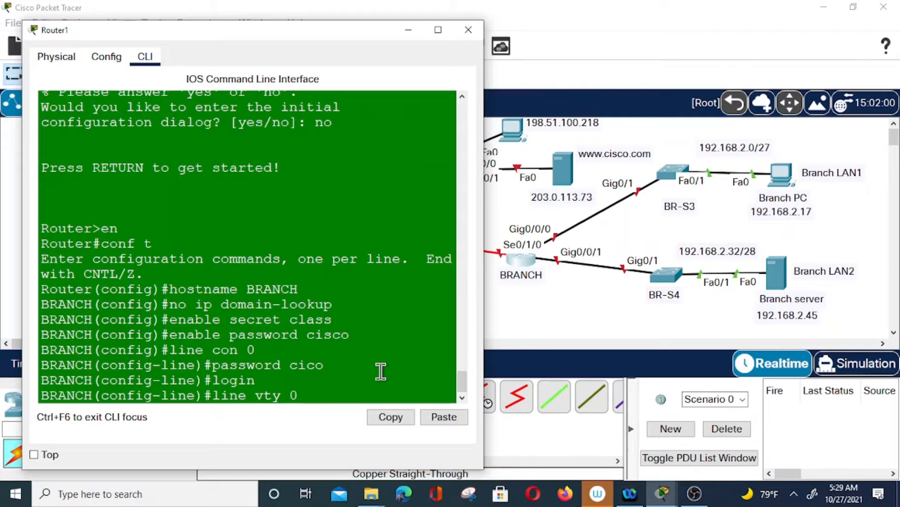
{"action": "key", "text": "Return"}
{"action": "type", "text": "password cisco"}
{"action": "key", "text": "Return"}
{"action": "type", "text": "login"}
{"action": "key", "text": "Return"}
Enable service password-encryption on BRANCH
{"action": "type", "text": "en"}
{"action": "key", "text": "BackSpace"}
{"action": "key", "text": "BackSpace"}
{"action": "type", "text": "ser"}
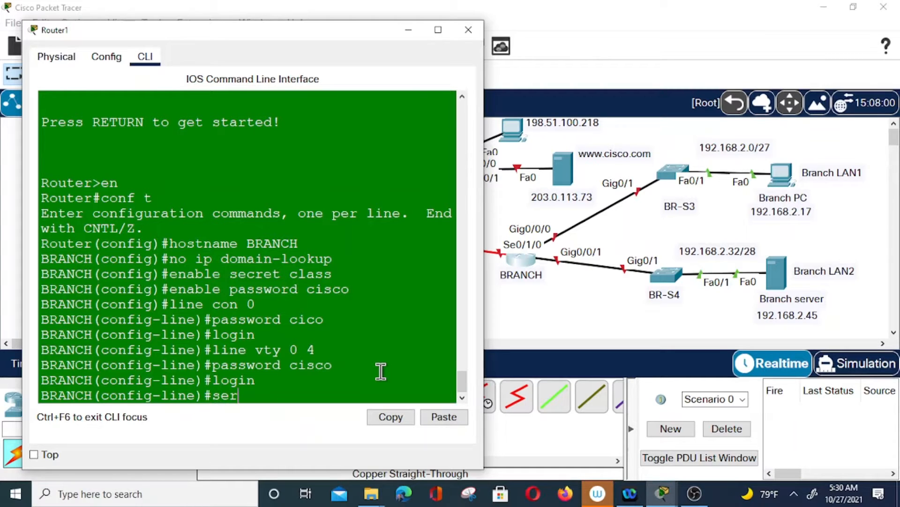
{"action": "key", "text": "BackSpace"}
{"action": "key", "text": "BackSpace"}
{"action": "type", "text": "ice password"}
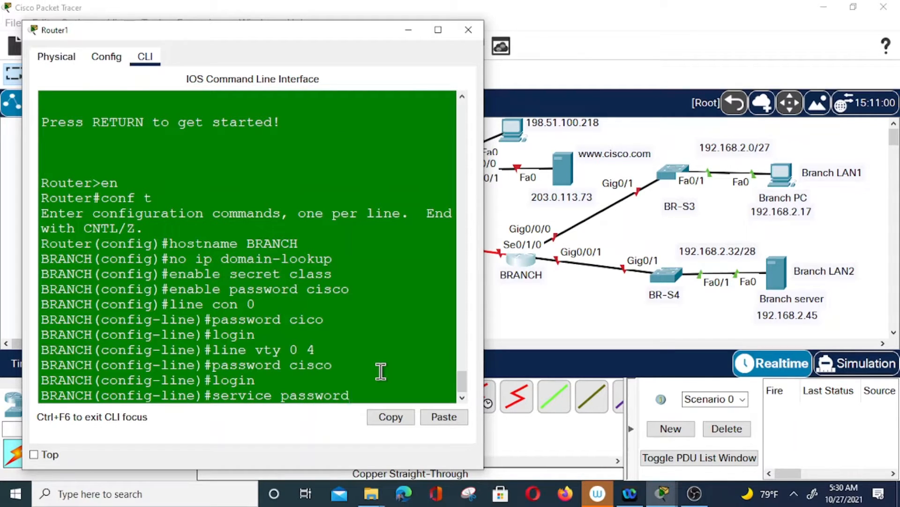
{"action": "type", "text": "-encryption"}
{"action": "key", "text": "Return"}
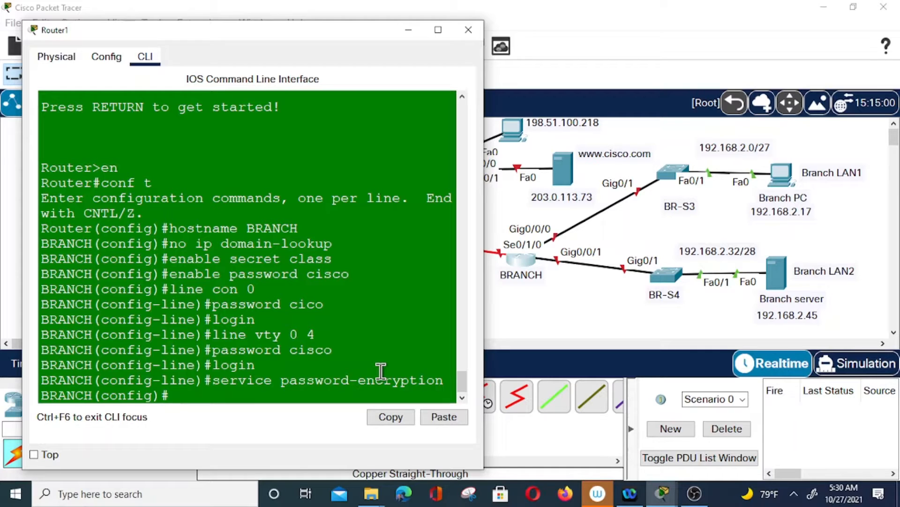
{"action": "type", "text": "int s0/1/0"}
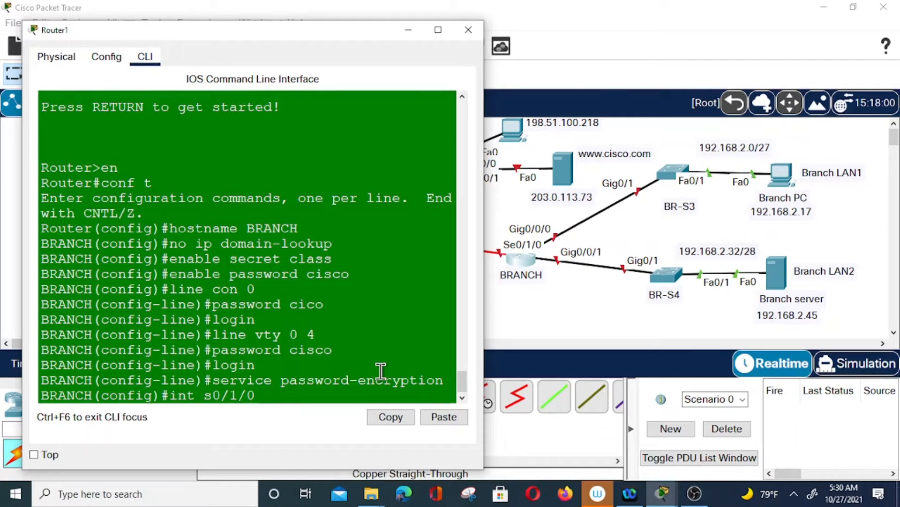
Assign Serial0/1/0 the address 192.168.3.2 255.255.255.252 and bring it up
{"action": "key", "text": "Return"}
{"action": "type", "text": "ip a"}
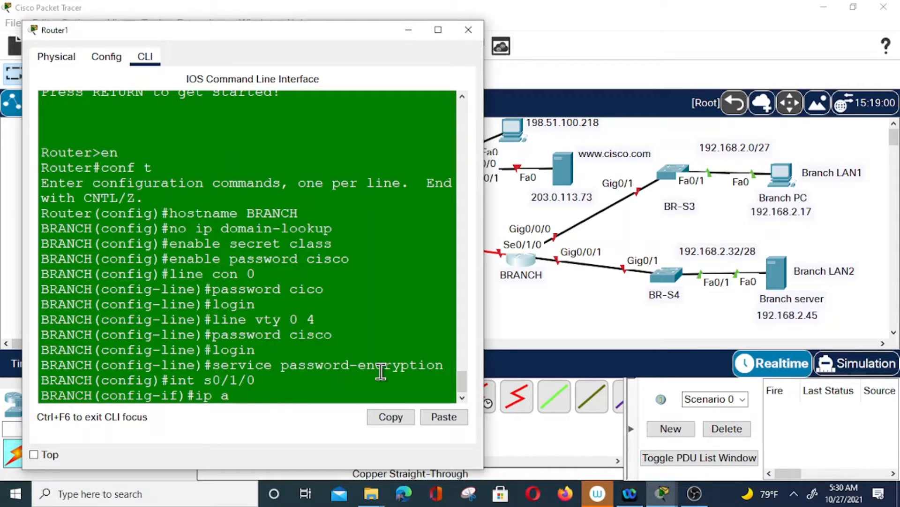
{"action": "type", "text": "ddress 192.168.3.2"}
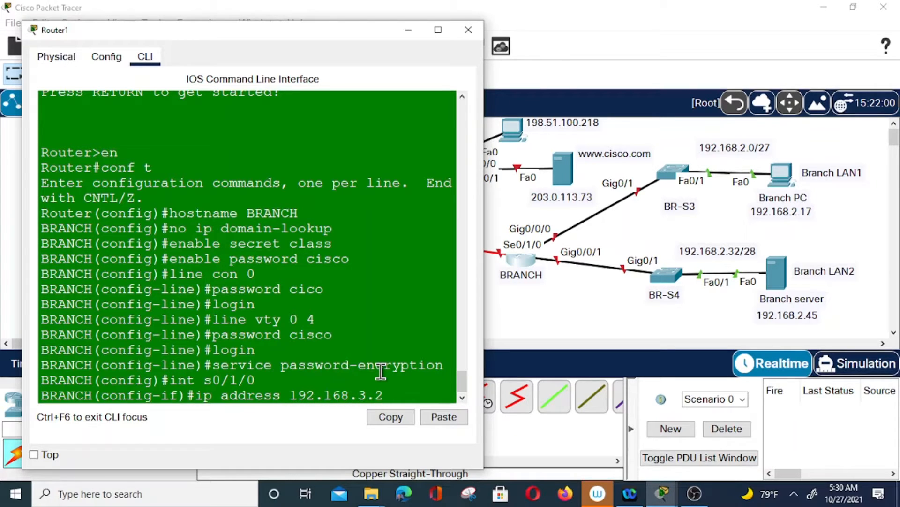
{"action": "type", "text": " 255.255.255.25"}
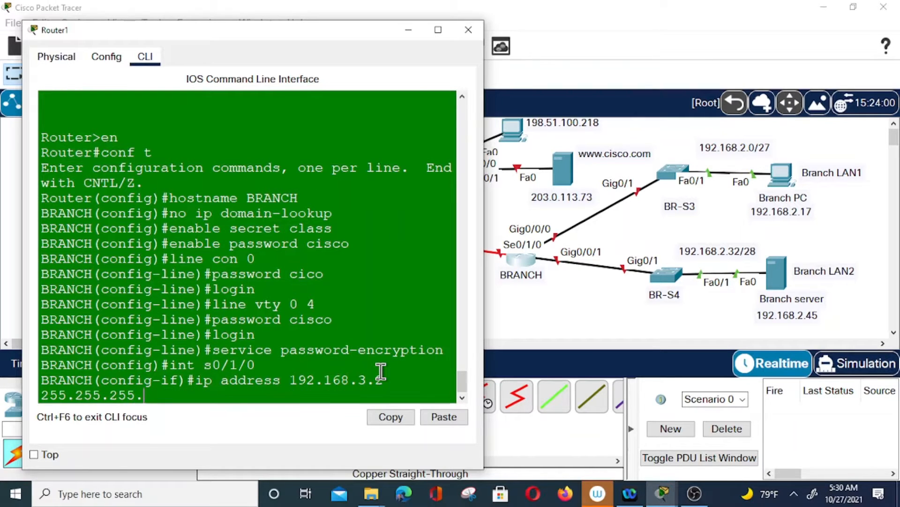
{"action": "type", "text": "2"}
{"action": "key", "text": "Return"}
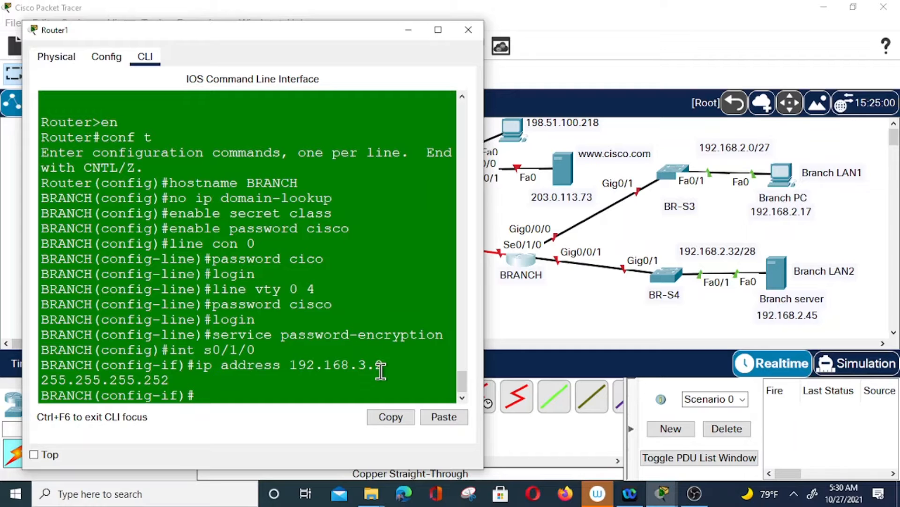
{"action": "type", "text": "no shut"}
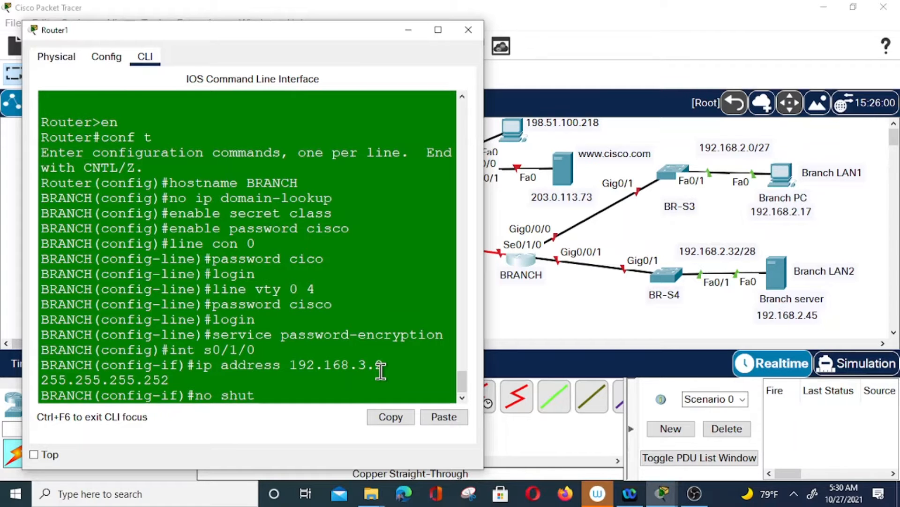
{"action": "key", "text": "Return"}
{"action": "key", "text": "Return"}
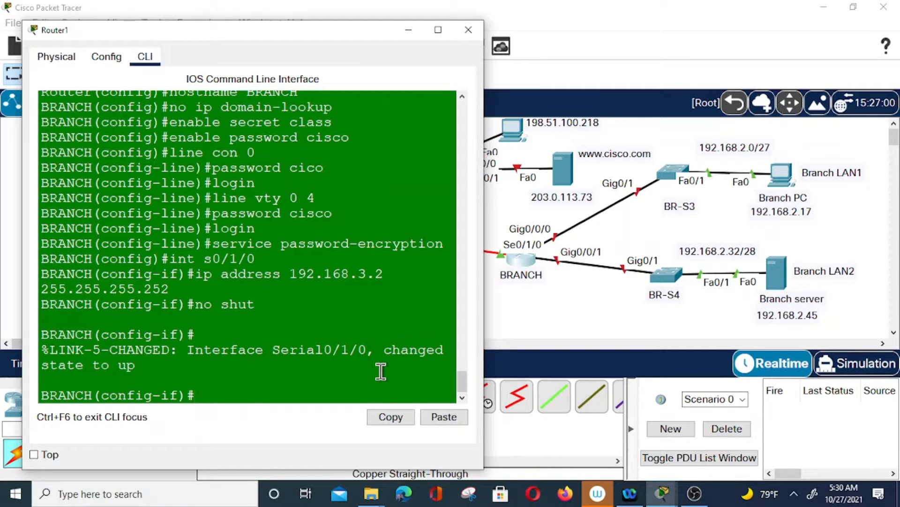
Recall the earlier interface command from history and edit it into 'int g0/0/0'
{"action": "key", "text": "Up"}
{"action": "key", "text": "Up"}
{"action": "key", "text": "Up"}
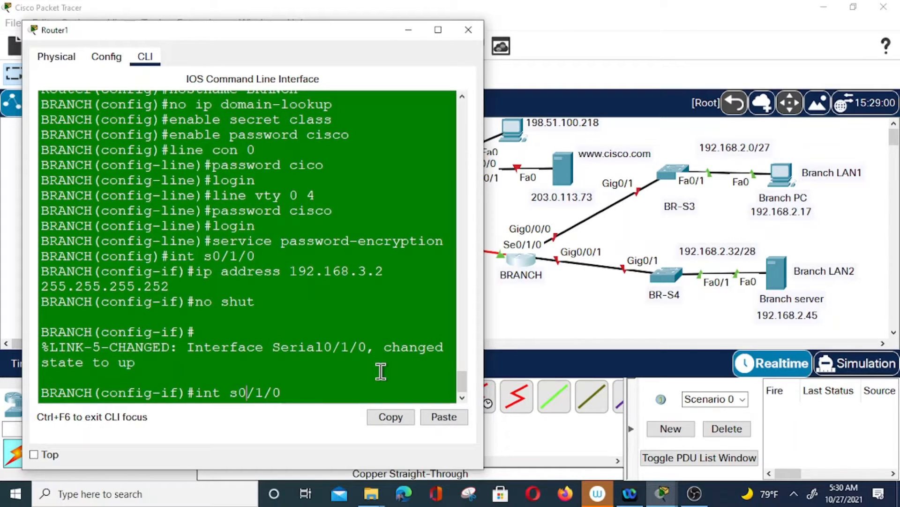
{"action": "type", "text": "ged state to upg"}
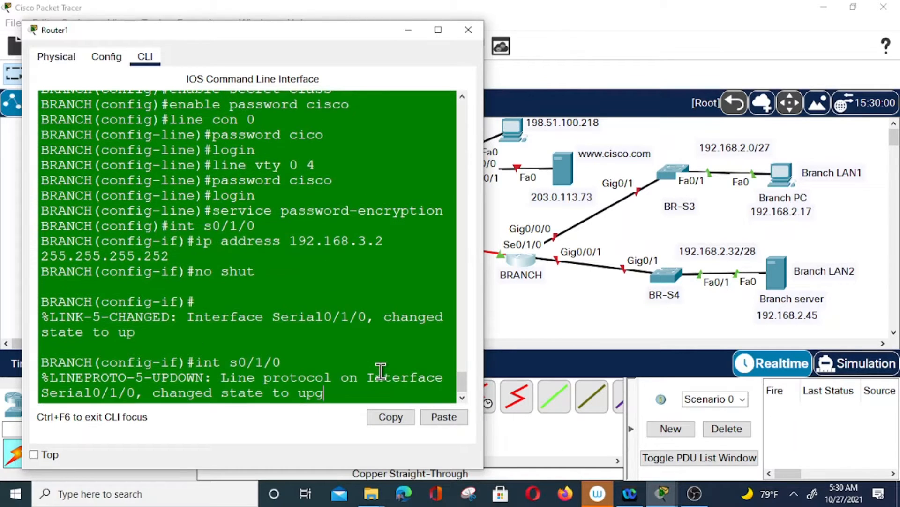
{"action": "key", "text": "Return"}
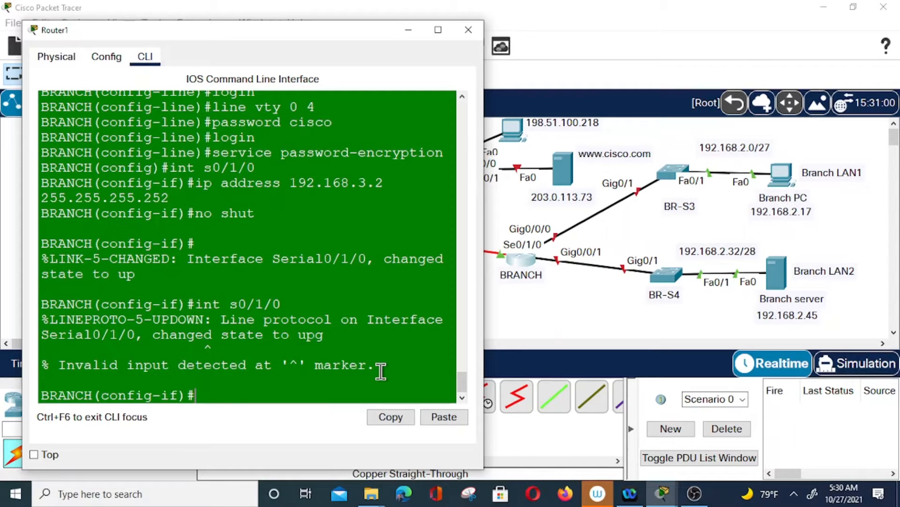
{"action": "key", "text": "Up"}
{"action": "key", "text": "BackSpace"}
{"action": "key", "text": "BackSpace"}
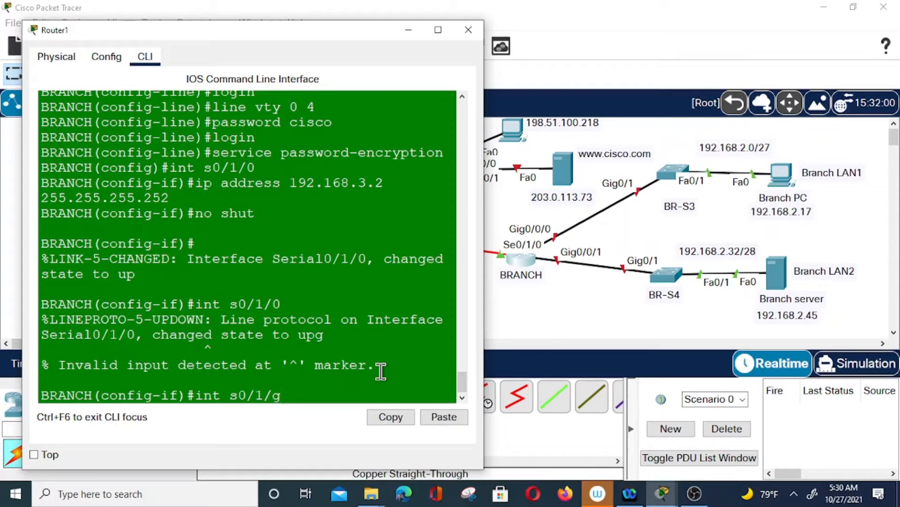
{"action": "key", "text": "Left"}
{"action": "key", "text": "Left"}
{"action": "key", "text": "Left"}
{"action": "key", "text": "Left"}
{"action": "key", "text": "BackSpace"}
{"action": "type", "text": "g"}
{"action": "key", "text": "Right"}
{"action": "key", "text": "Right"}
{"action": "key", "text": "BackSpace"}
{"action": "type", "text": "0/0"}
Address GigabitEthernet0/0/0 as 192.168.2.16 255.255.255.224 and bring it up
{"action": "key", "text": "Return"}
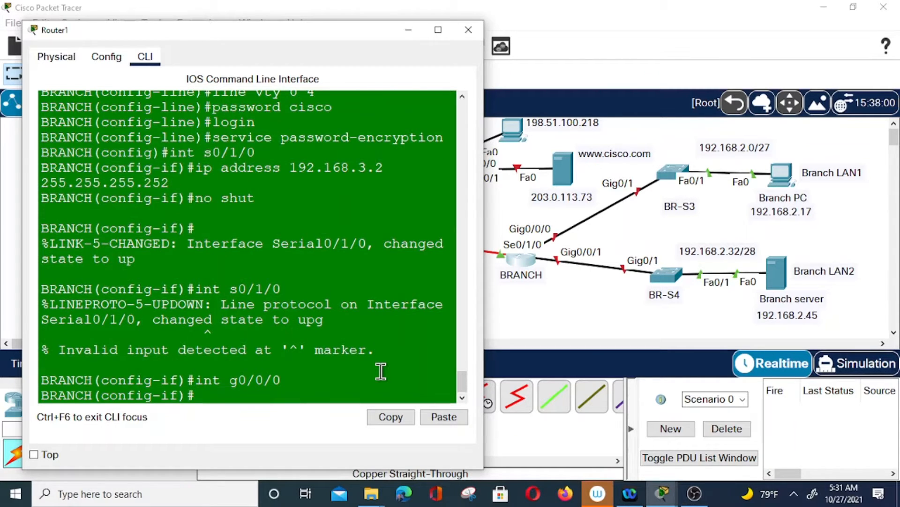
{"action": "type", "text": "ip address"}
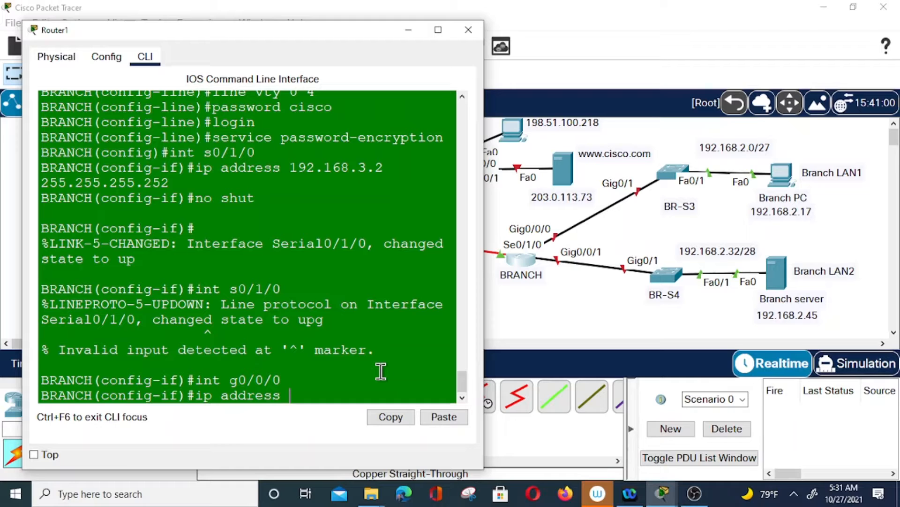
{"action": "type", "text": " 192.168."}
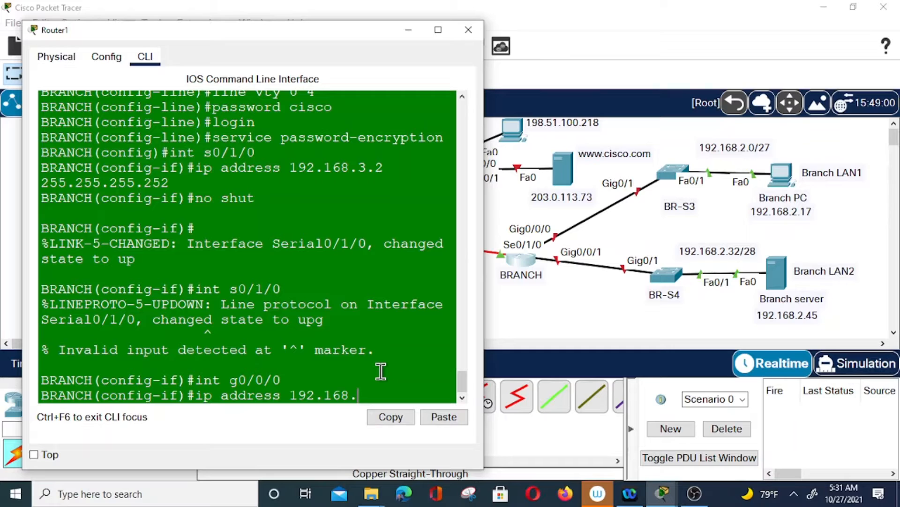
{"action": "type", "text": "2"}
{"action": "type", "text": "3"}
{"action": "key", "text": "BackSpace"}
{"action": "type", "text": "16"}
{"action": "type", "text": "255.25"}
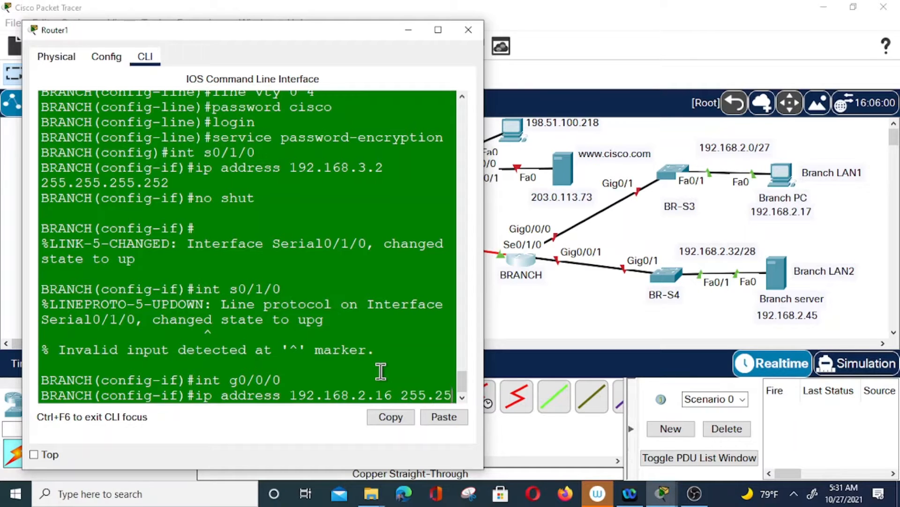
{"action": "type", "text": "5.255."}
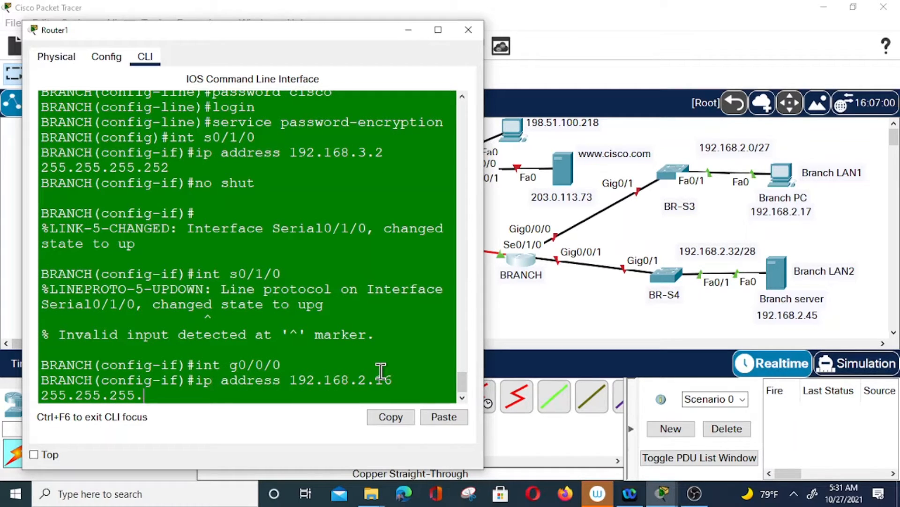
{"action": "type", "text": "224"}
{"action": "key", "text": "Return"}
{"action": "type", "text": "no shut"}
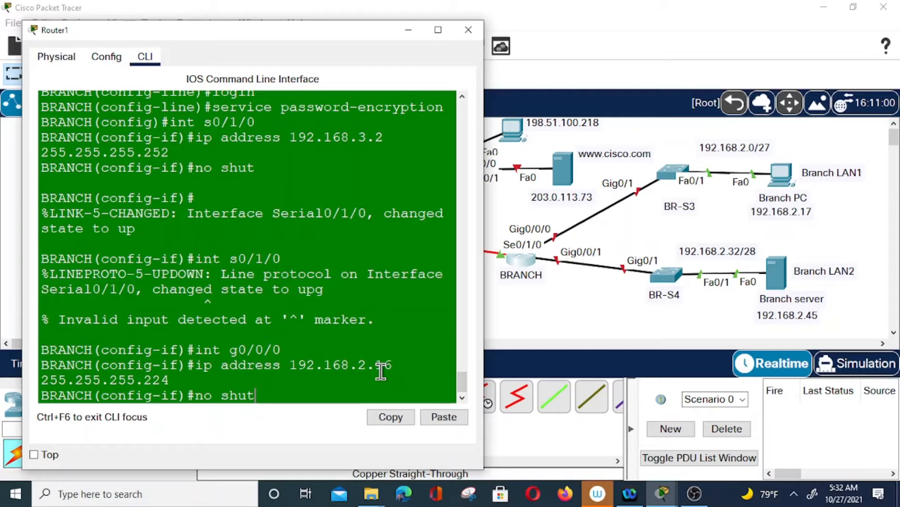
{"action": "key", "text": "Return"}
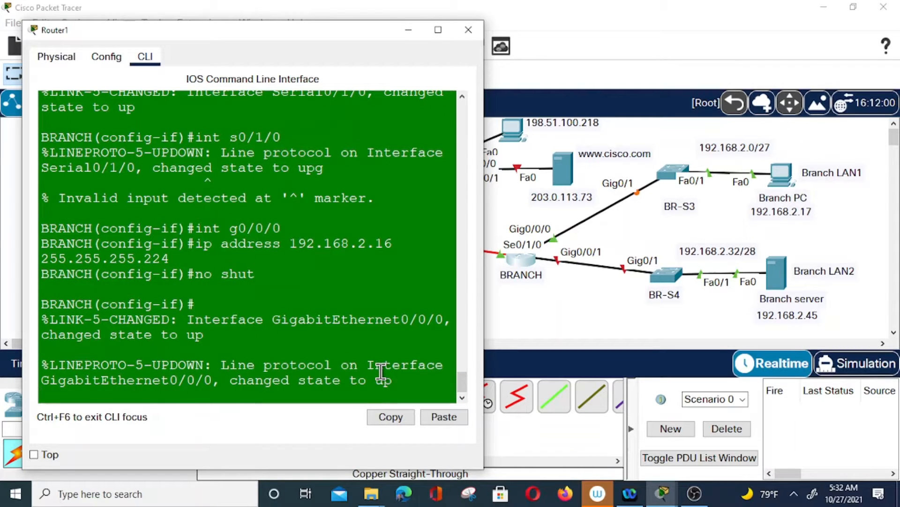
Recall the interface command and edit it into 'int g0/0/1'
{"action": "key", "text": "Return"}
{"action": "key", "text": "Up"}
{"action": "key", "text": "Up"}
{"action": "key", "text": "Up"}
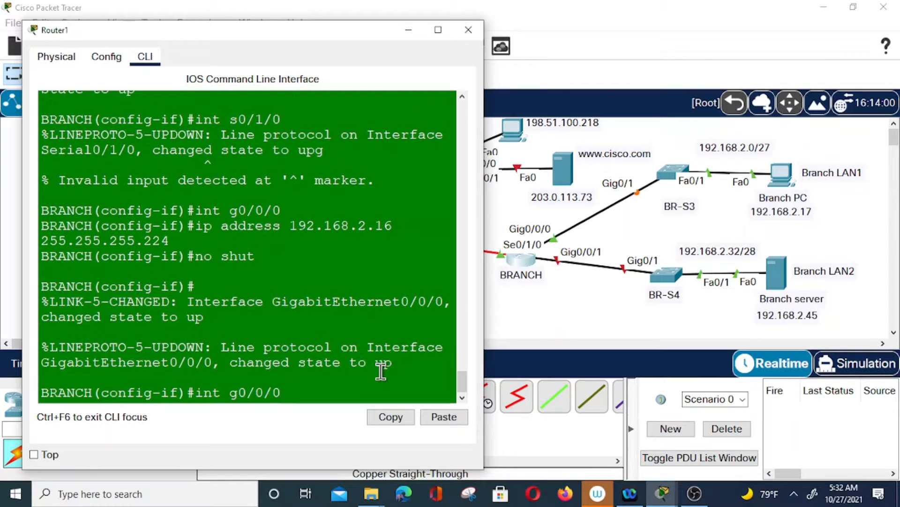
{"action": "key", "text": "BackSpace"}
{"action": "type", "text": "1"}
Address GigabitEthernet0/0/1 as 192.168.2.33 255.255.255.240 and bring it up
{"action": "key", "text": "Return"}
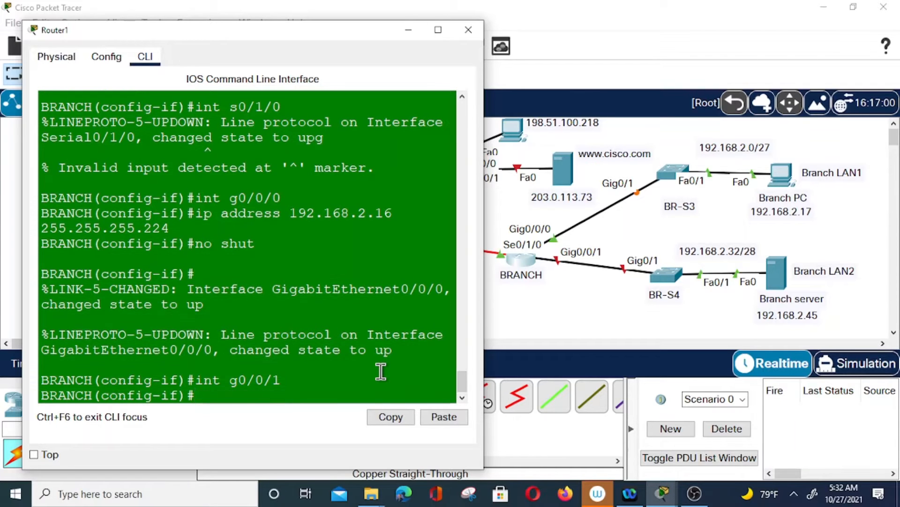
{"action": "type", "text": "ip address"}
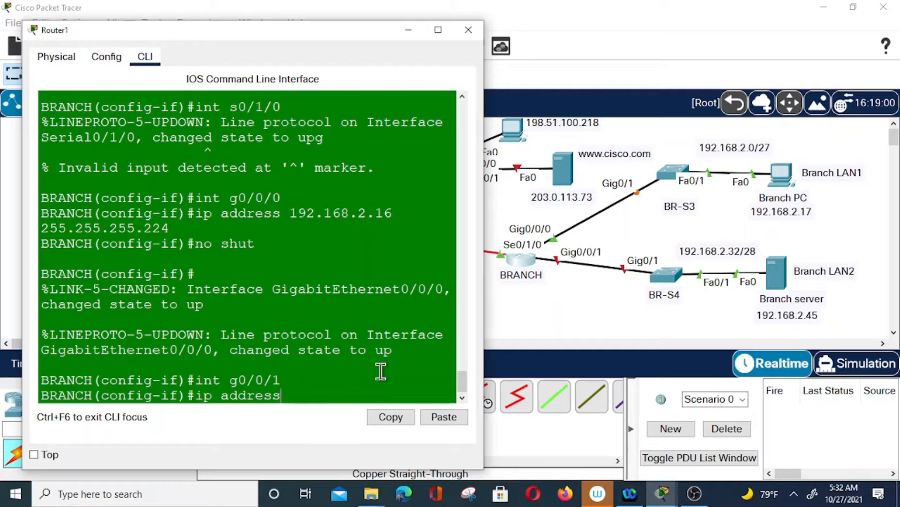
{"action": "type", "text": " 192.168"}
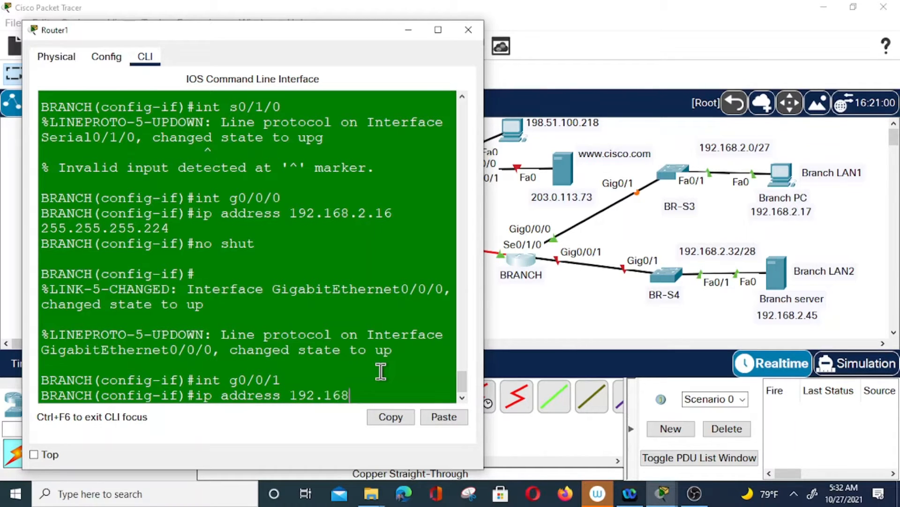
{"action": "type", "text": ".2.3"}
{"action": "type", "text": "32"}
{"action": "key", "text": "BackSpace"}
{"action": "type", "text": "3 255.255.255.2"}
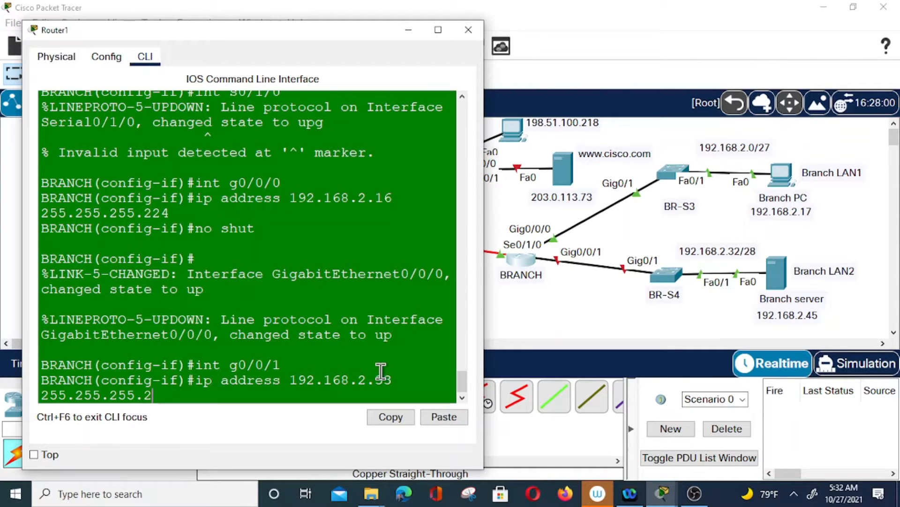
{"action": "type", "text": "40"}
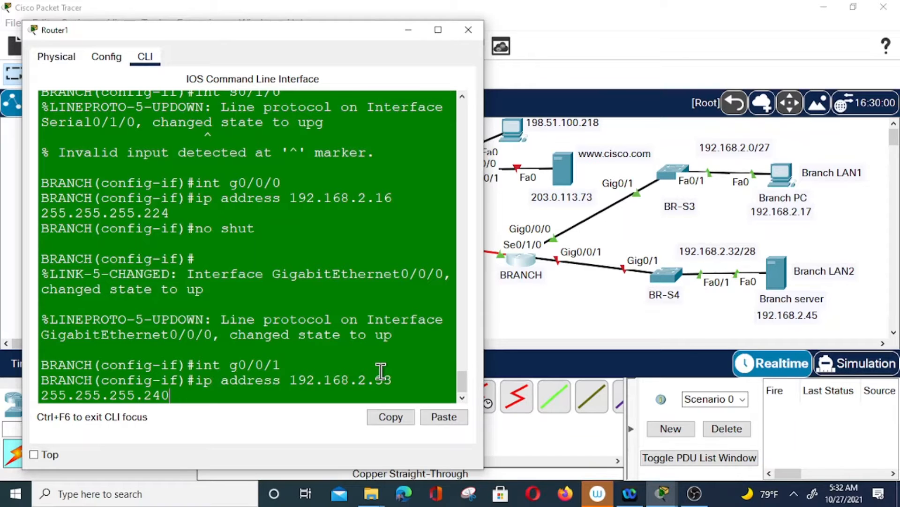
{"action": "key", "text": "Return"}
{"action": "type", "text": "no shut"}
{"action": "key", "text": "Return"}
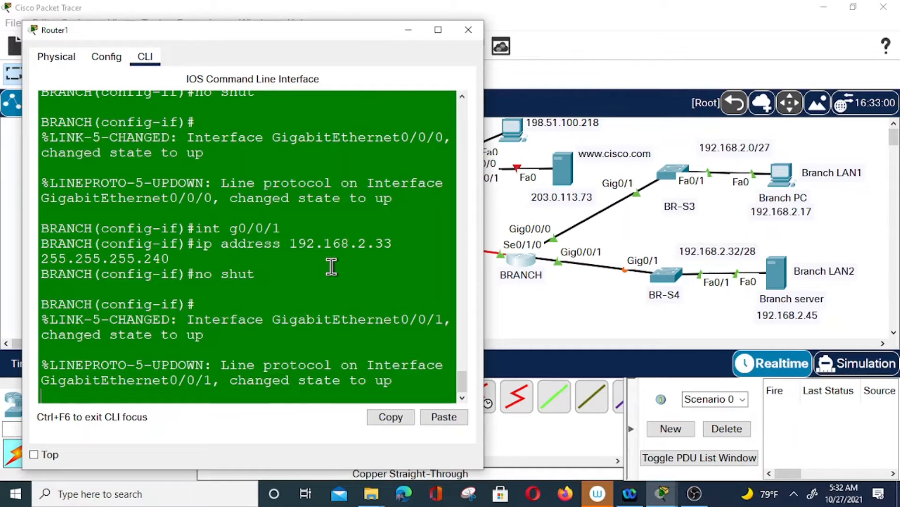
{"action": "key", "text": "Return"}
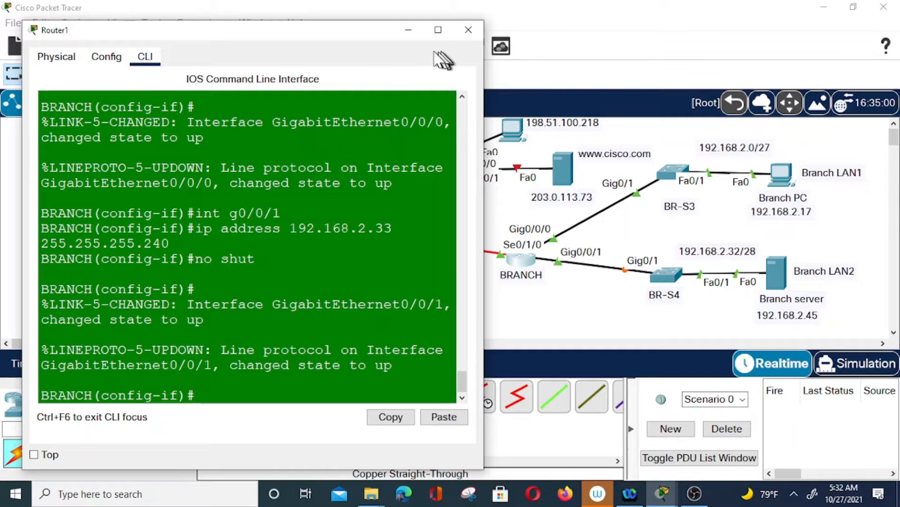
Minimise the BRANCH console and open the Internet router's CLI, moved to the right
{"action": "left_click", "coordinate": [408, 31]}
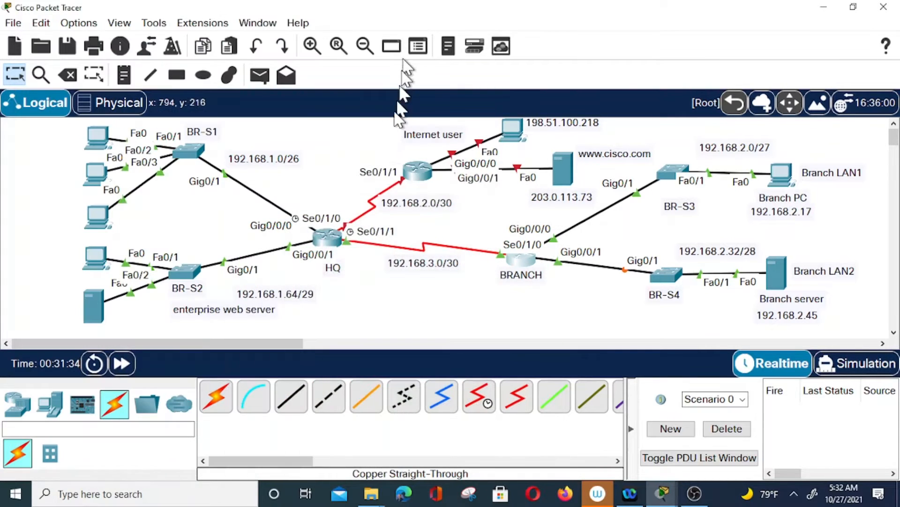
{"action": "left_click", "coordinate": [422, 174]}
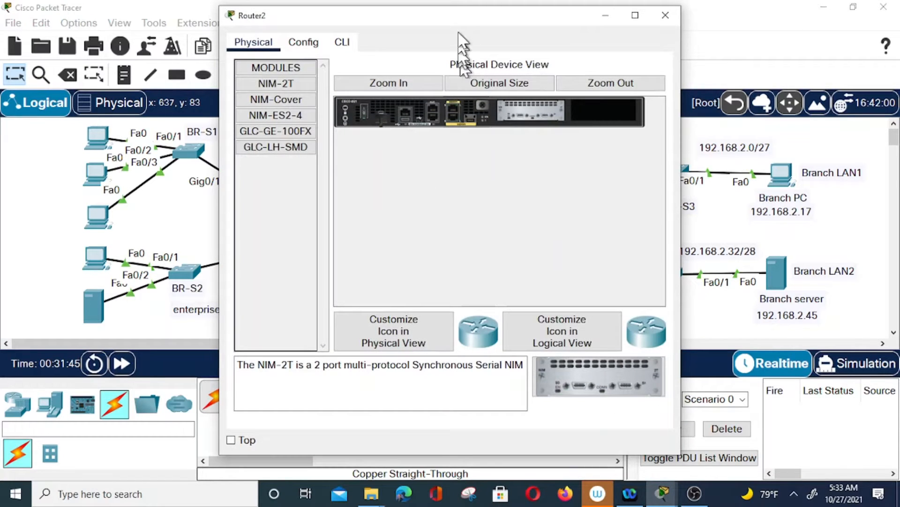
{"action": "left_click_drag", "start_coordinate": [462, 27], "coordinate": [681, 54]}
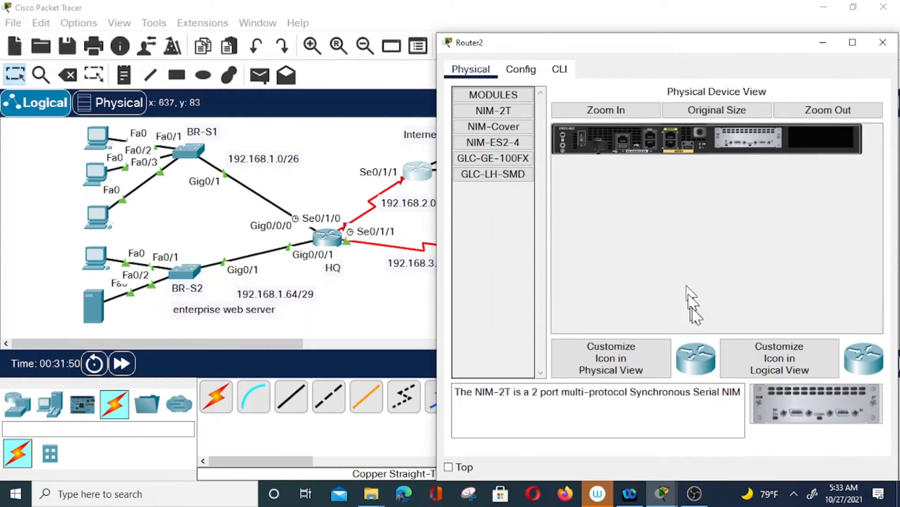
{"action": "left_click", "coordinate": [562, 71]}
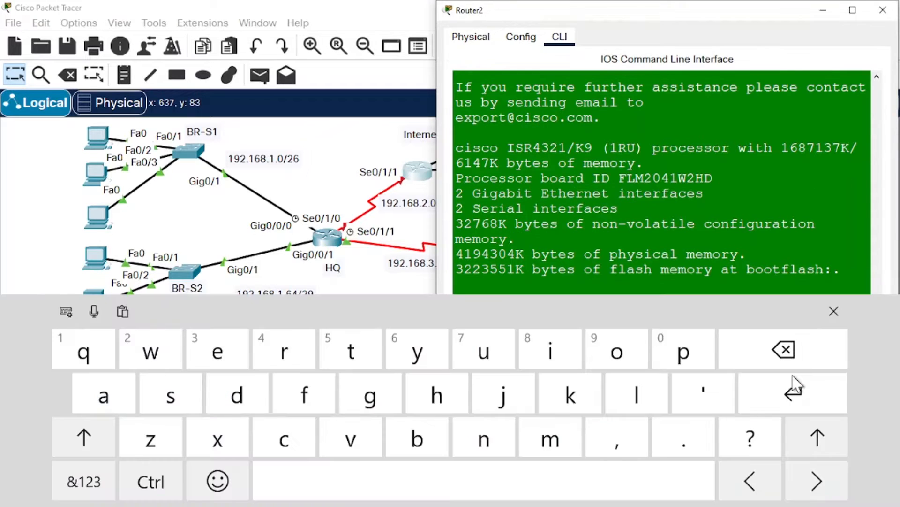
Decline setup, enter configuration mode, and rename the router to Internet
{"action": "type", "text": "no"}
{"action": "key", "text": "Return"}
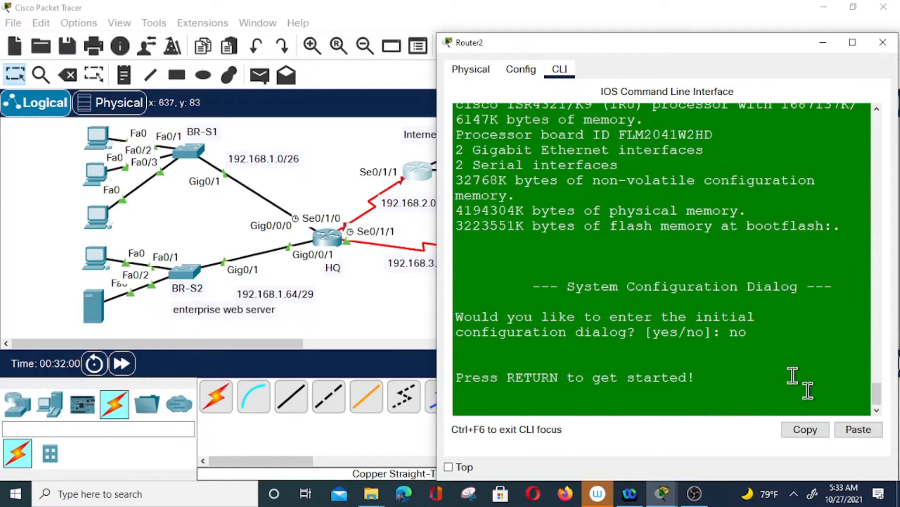
{"action": "key", "text": "Return"}
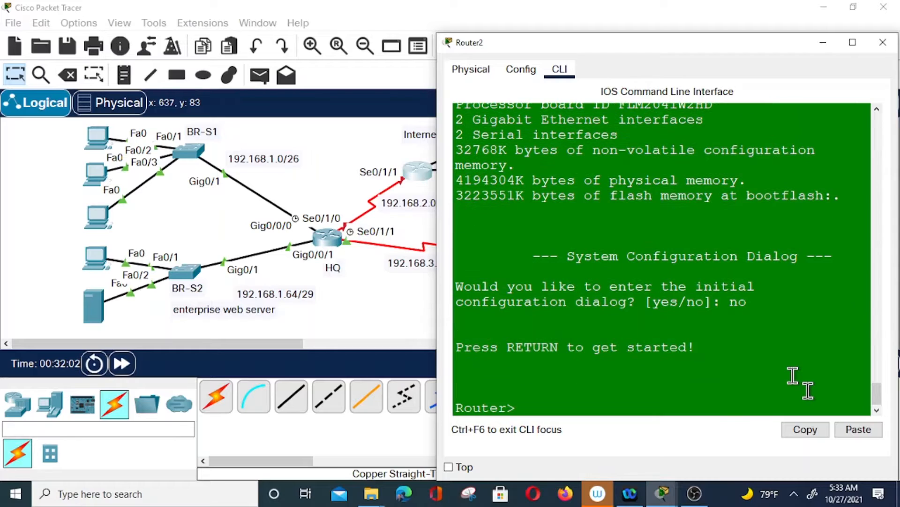
{"action": "type", "text": "en"}
{"action": "key", "text": "Return"}
{"action": "type", "text": "co"}
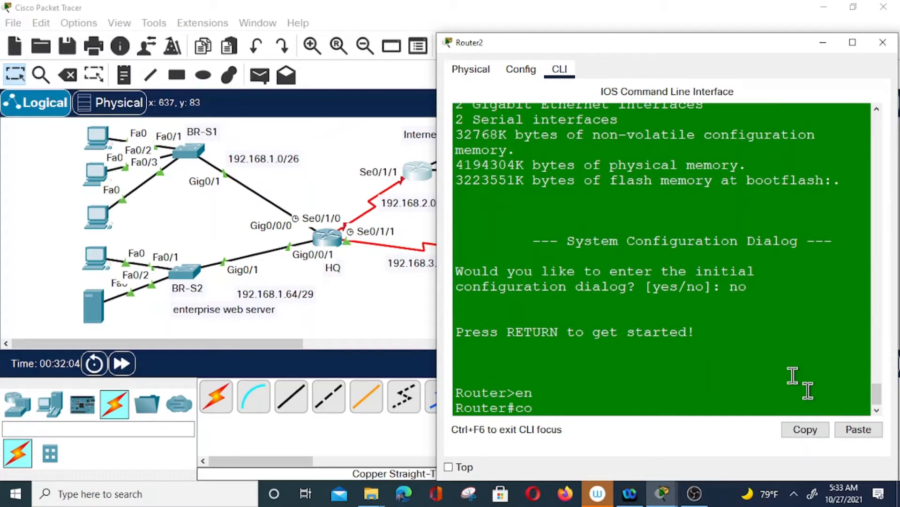
{"action": "type", "text": "nfig t"}
{"action": "key", "text": "Return"}
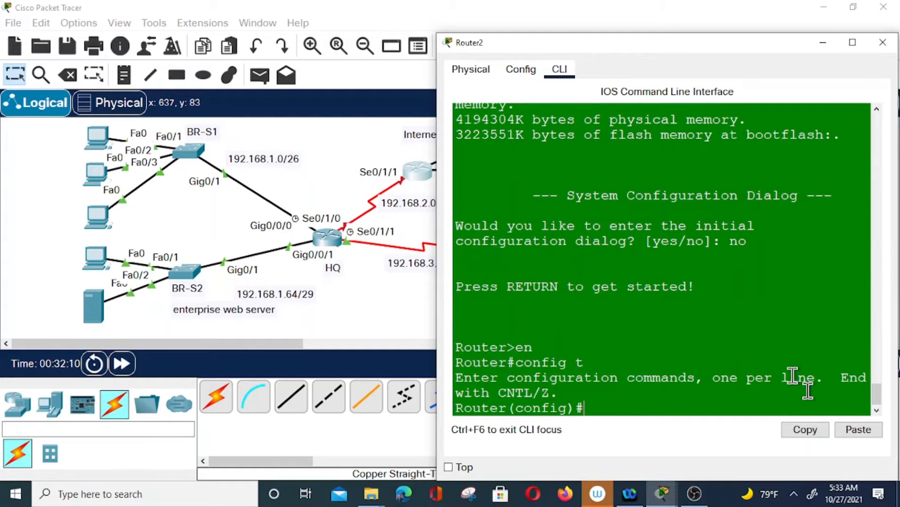
{"action": "type", "text": "hostname Internet"}
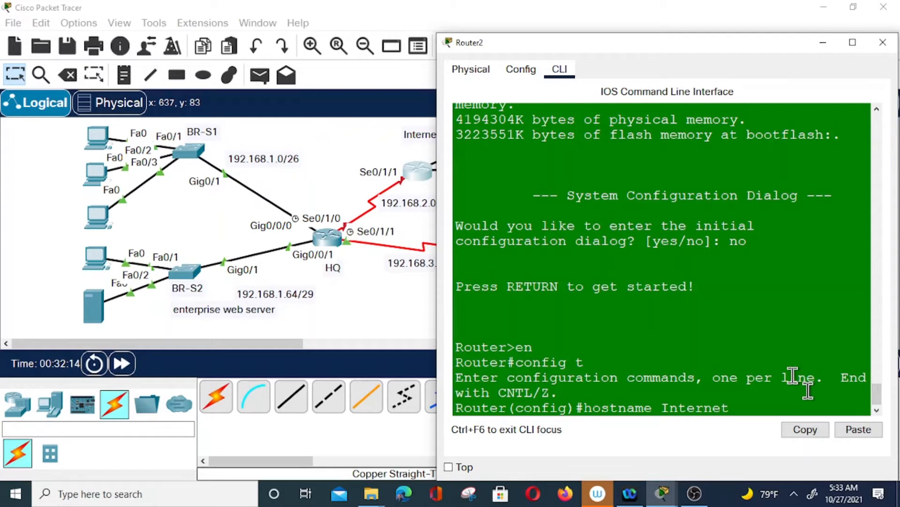
{"action": "key", "text": "Return"}
Disable IP domain lookup and set the enable secret and enable password
{"action": "type", "text": "no "}
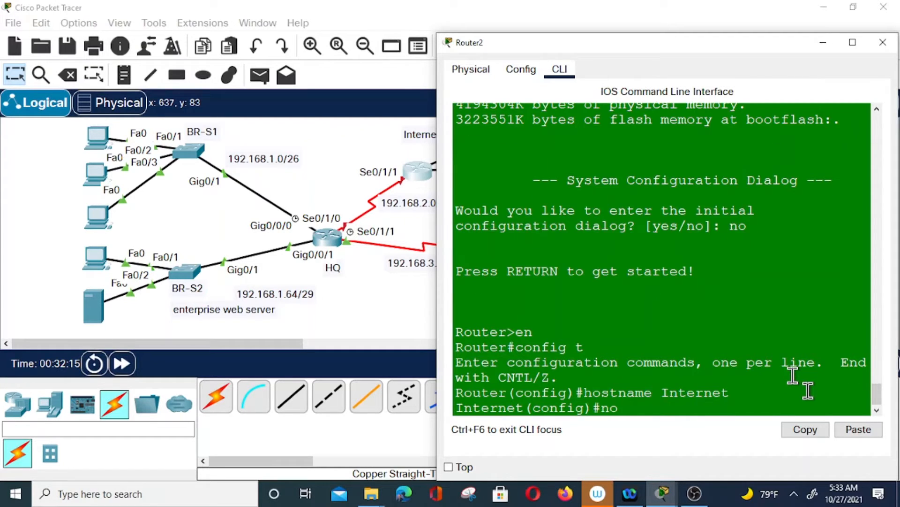
{"action": "type", "text": "ip domain-lookup"}
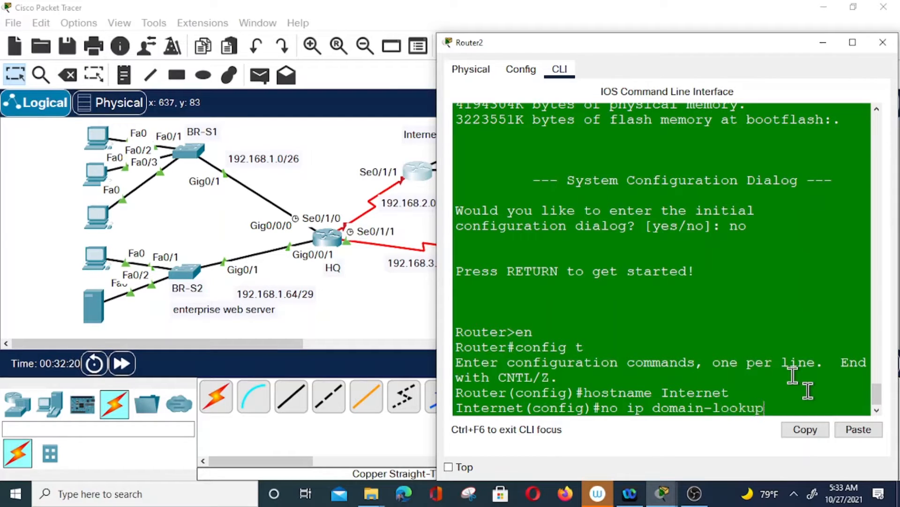
{"action": "key", "text": "Return"}
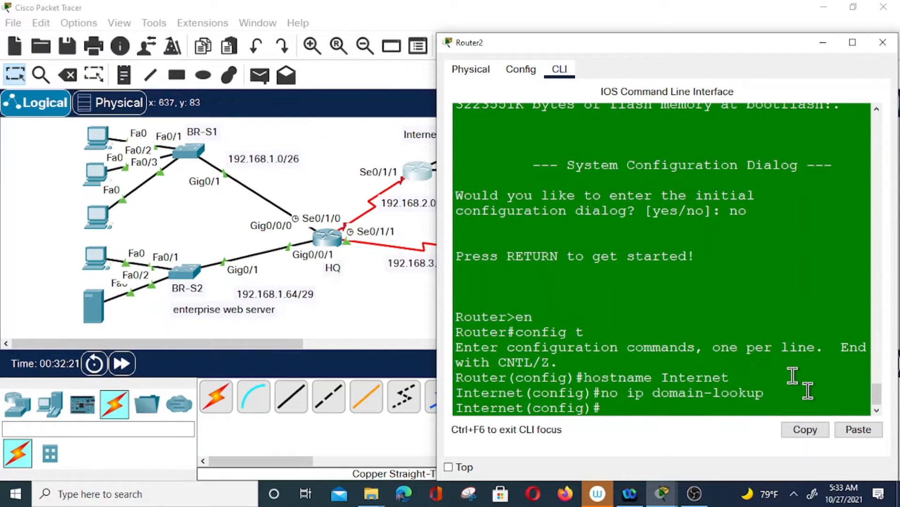
{"action": "type", "text": "enable s"}
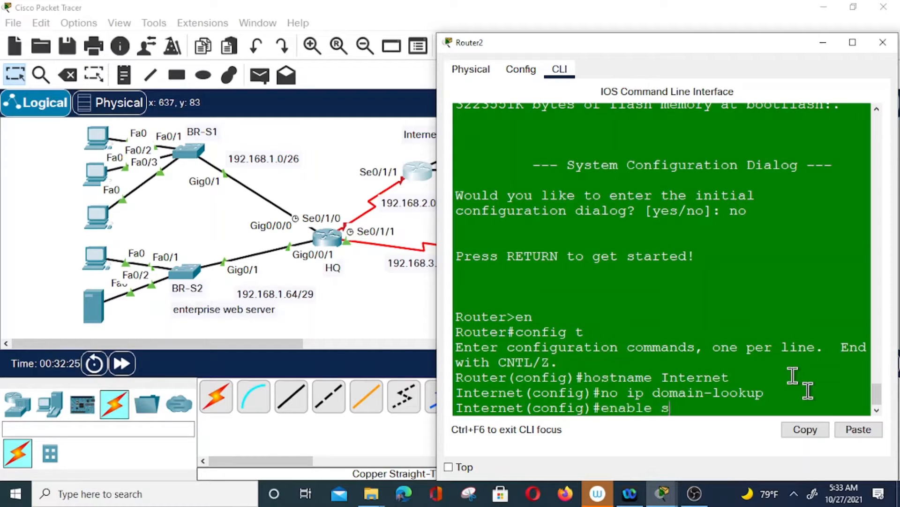
{"action": "type", "text": "ecret"}
{"action": "type", "text": "class"}
{"action": "key", "text": "Return"}
{"action": "type", "text": "enable"}
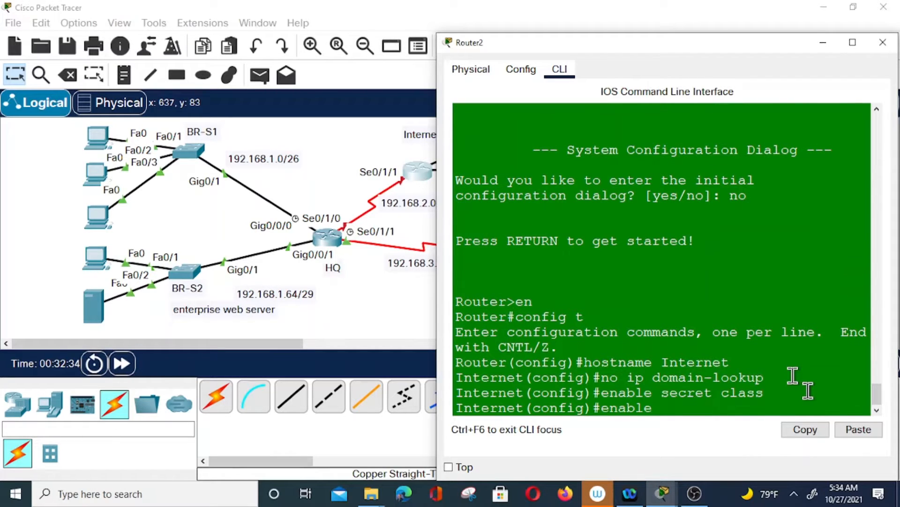
{"action": "type", "text": " password cisco"}
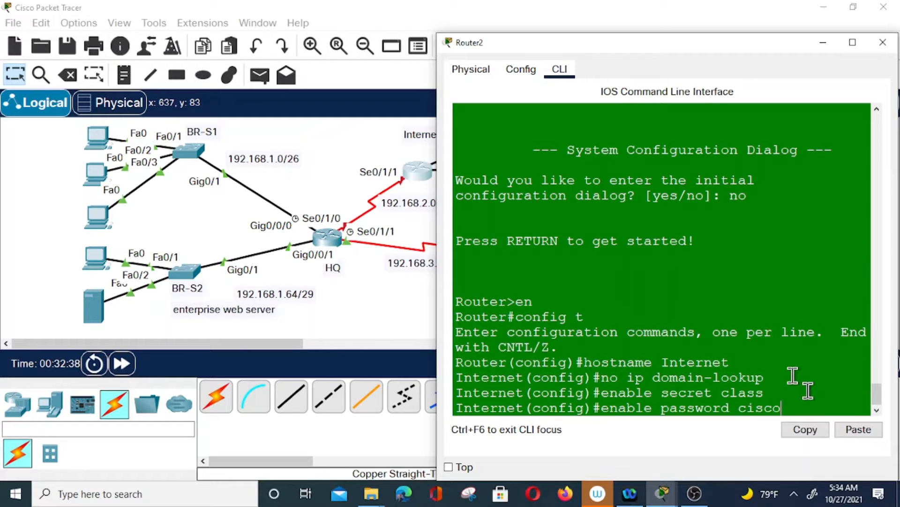
{"action": "key", "text": "Return"}
Set a password with login on console line 0 and on vty lines 0 4
{"action": "type", "text": "line"}
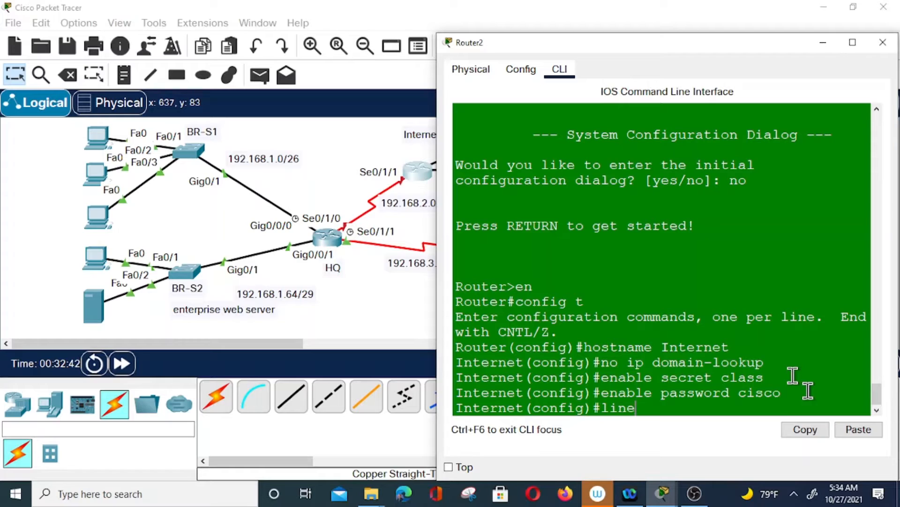
{"action": "type", "text": " con 0"}
{"action": "key", "text": "Return"}
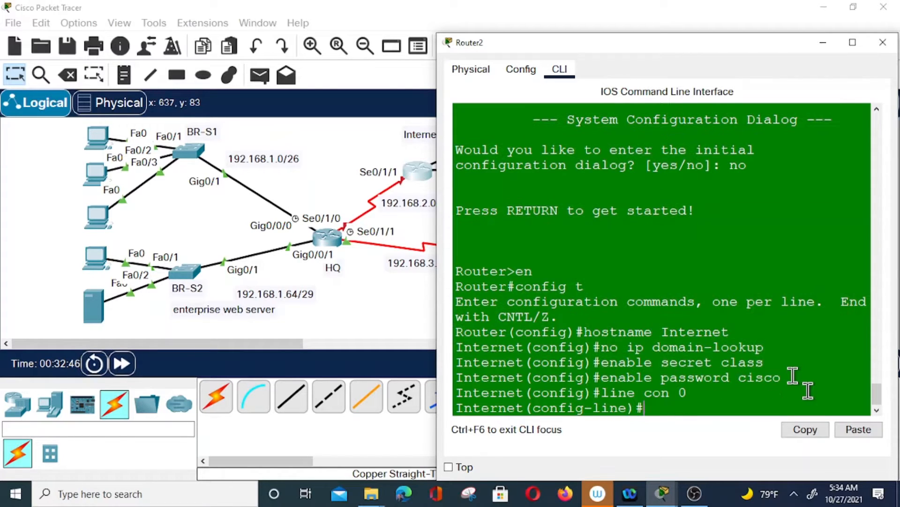
{"action": "type", "text": "password cisco"}
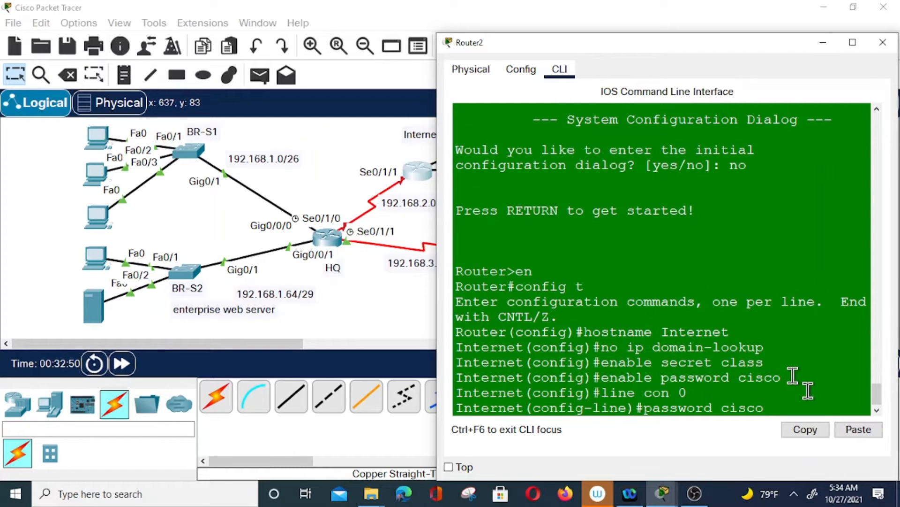
{"action": "key", "text": "Return"}
{"action": "type", "text": "login"}
{"action": "key", "text": "Return"}
{"action": "type", "text": "ling"}
{"action": "key", "text": "BackSpace"}
{"action": "type", "text": "e vt"}
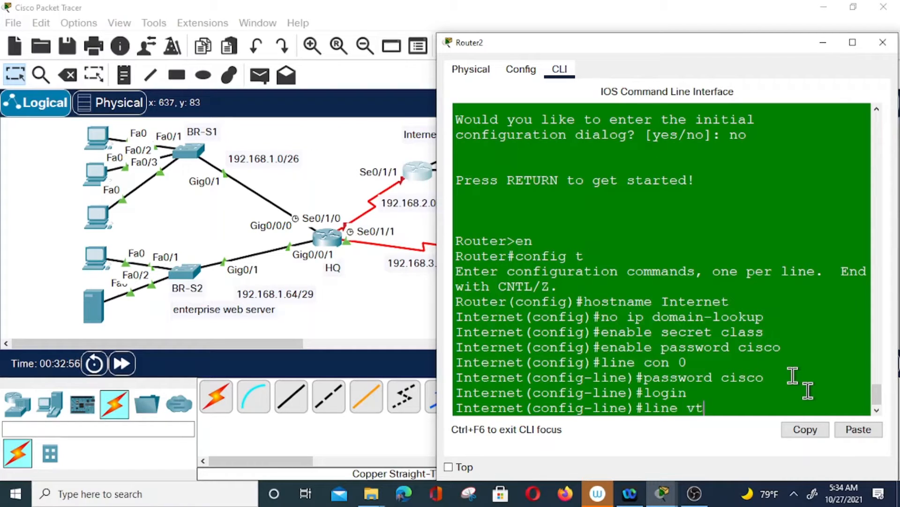
{"action": "type", "text": "y 0 4"}
{"action": "key", "text": "Return"}
{"action": "type", "text": "password cisco"}
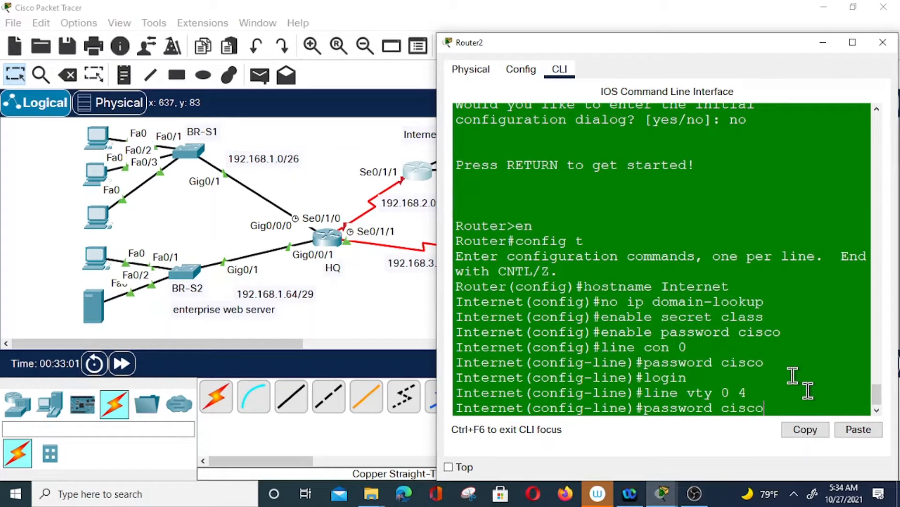
{"action": "key", "text": "Return"}
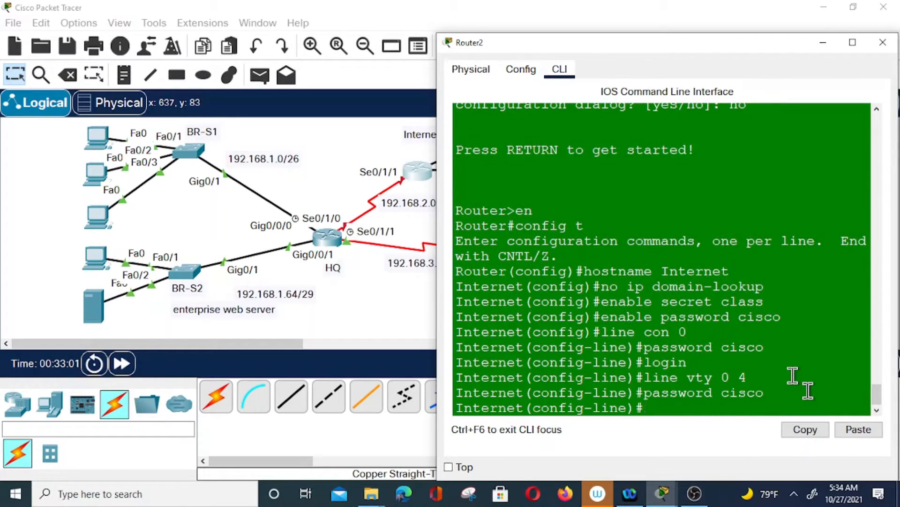
{"action": "type", "text": "login"}
{"action": "key", "text": "Return"}
Enable service password-encryption on the Internet router
{"action": "type", "text": "e"}
{"action": "key", "text": "BackSpace"}
{"action": "type", "text": "serv"}
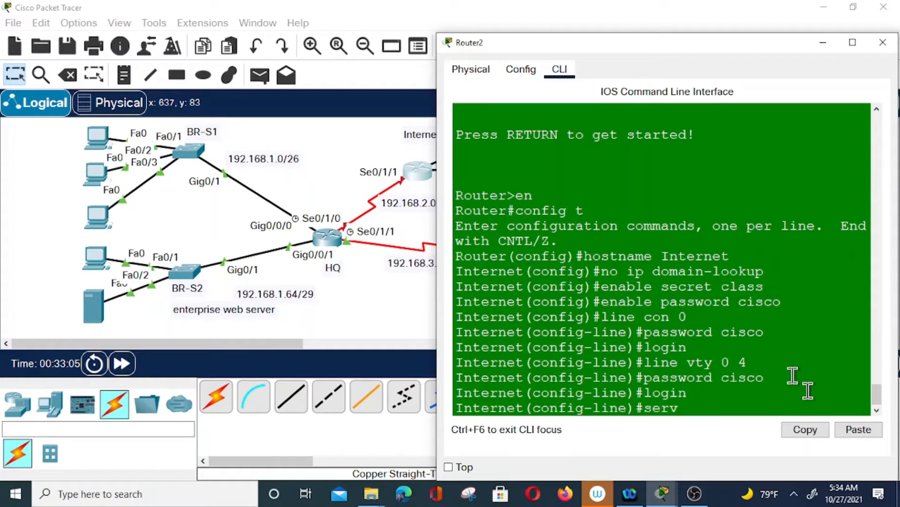
{"action": "type", "text": "ice password"}
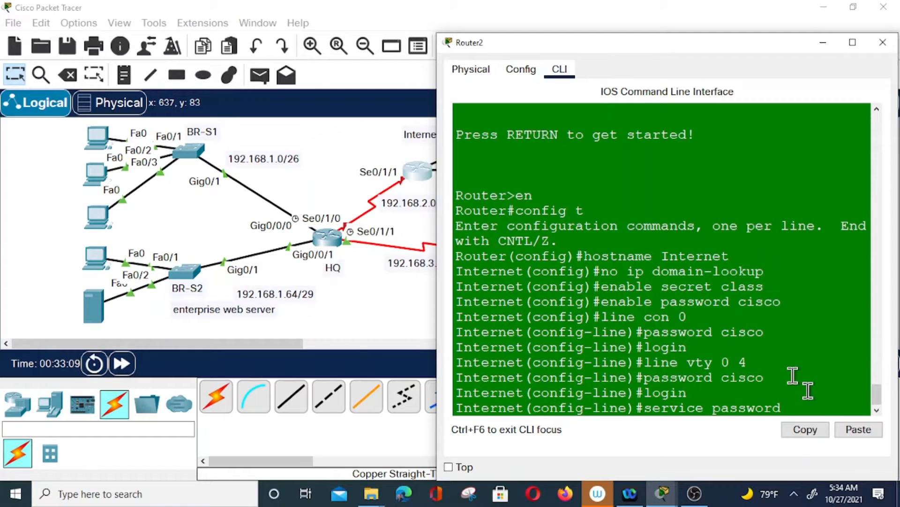
{"action": "type", "text": "-encryption"}
{"action": "key", "text": "Return"}
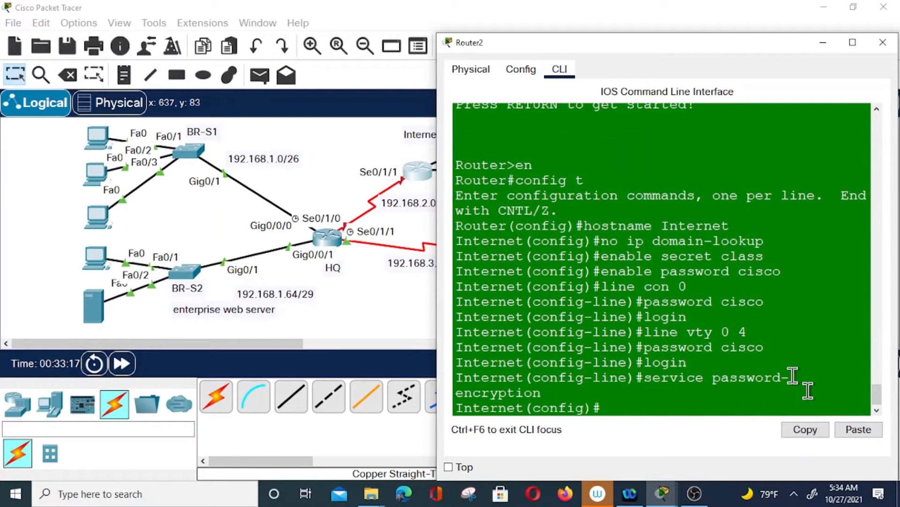
{"action": "type", "text": "banne"}
{"action": "type", "text": "r"}
{"action": "type", "text": " mot"}
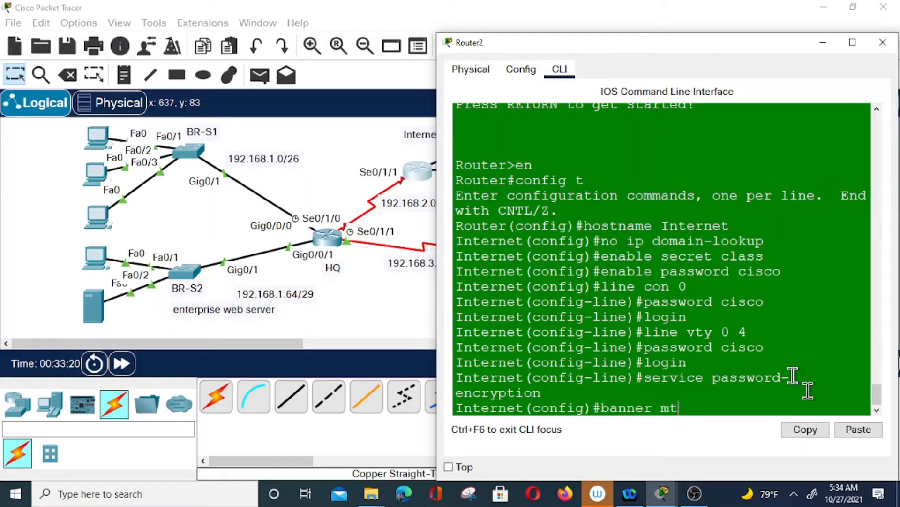
{"action": "type", "text": "d $ Unau"}
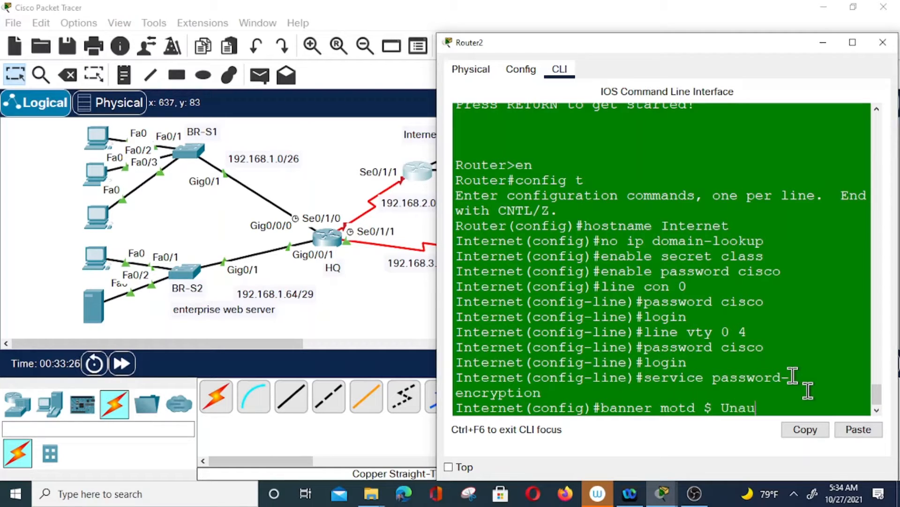
{"action": "type", "text": "thorized acce"}
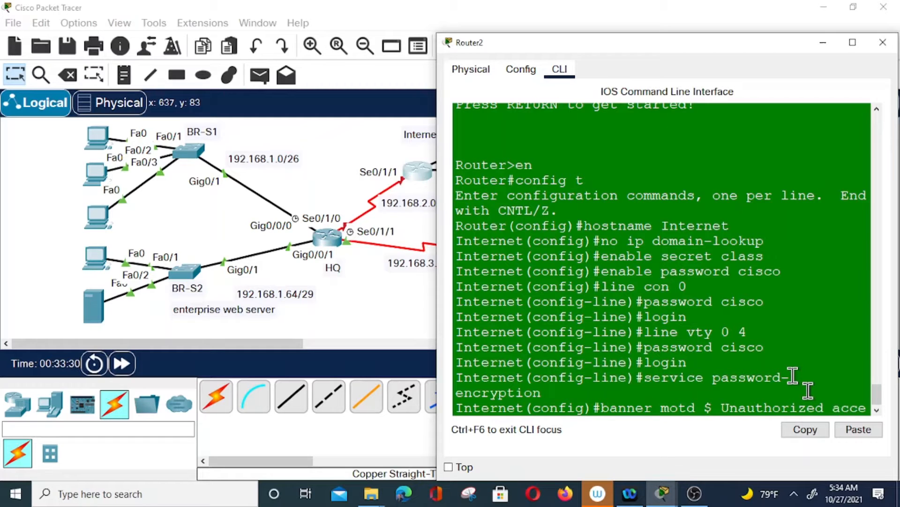
{"action": "type", "text": "ss pho"}
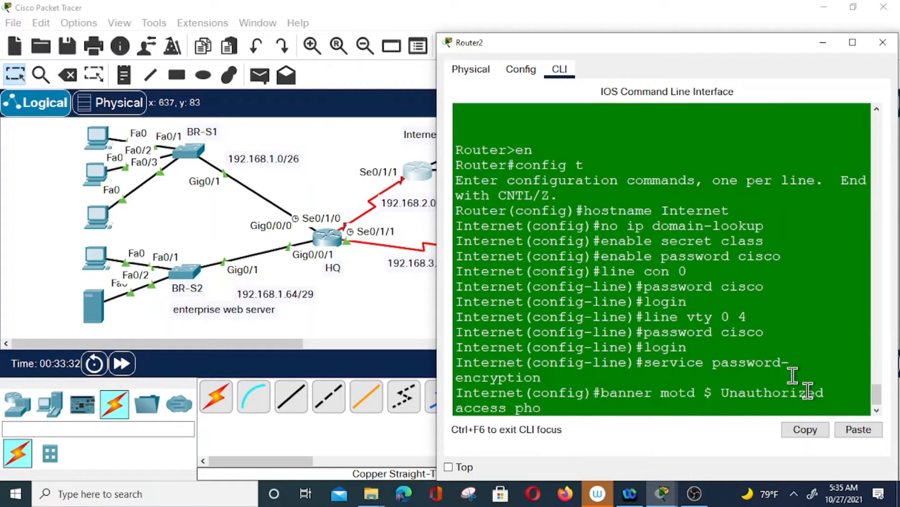
Finish the MOTD banner 'Unauthorized access prohibited' with the $ delimiter and apply it
{"action": "key", "text": "BackSpace"}
{"action": "key", "text": "BackSpace"}
{"action": "type", "text": "rohibited $"}
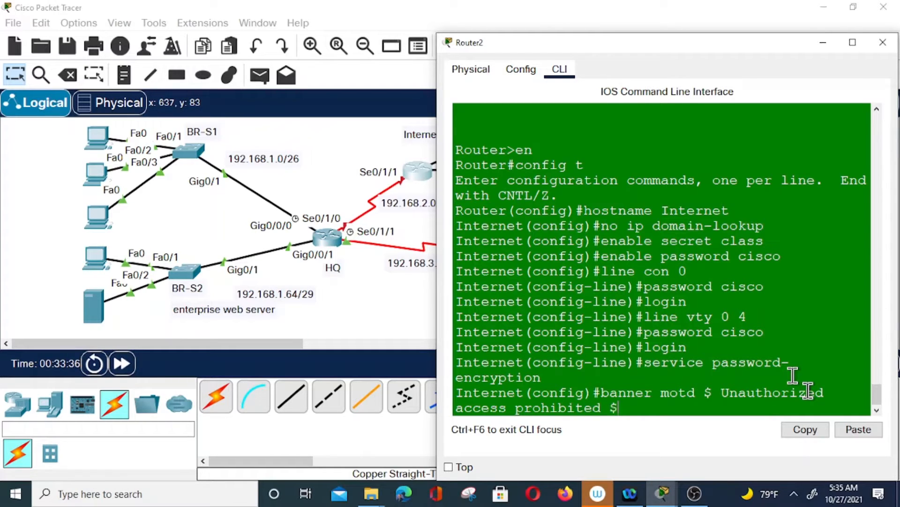
{"action": "key", "text": "Return"}
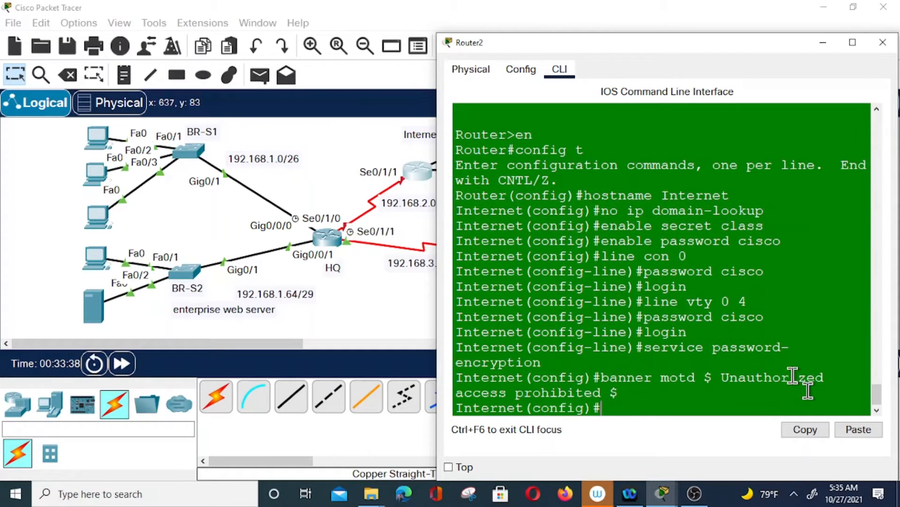
{"action": "type", "text": "int s0/1/1"}
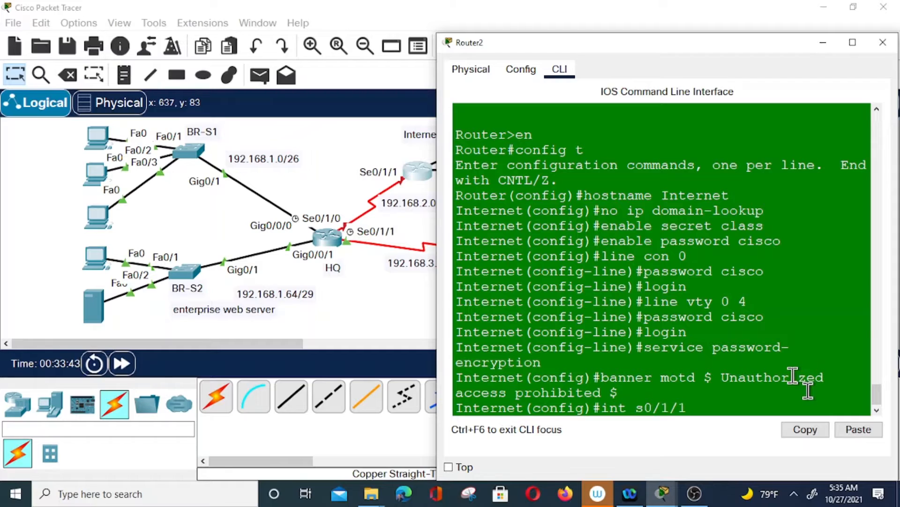
Assign 192.168.2.2 255.255.255.252 to Serial0/1/1, fixing the misspelled 'addrss' command
{"action": "key", "text": "Return"}
{"action": "type", "text": "ip addrss 192.168.2.2"}
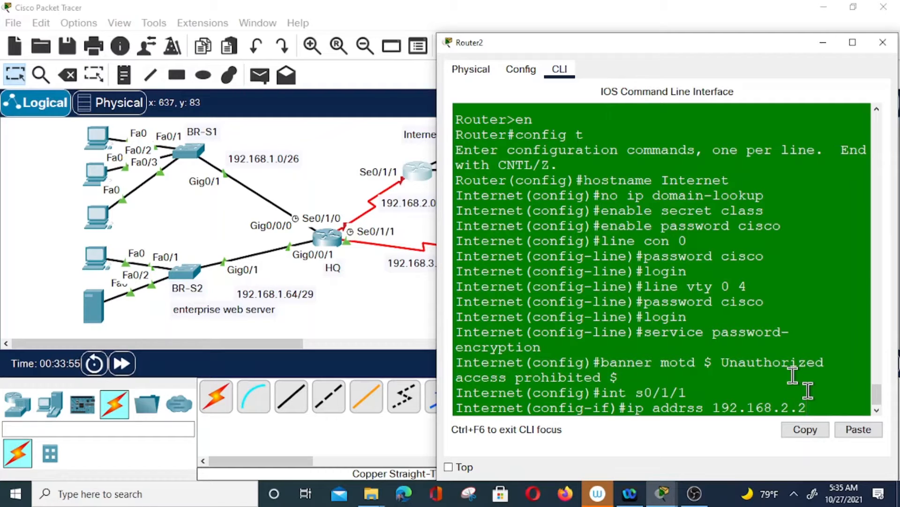
{"action": "type", "text": " 255.255.255.252"}
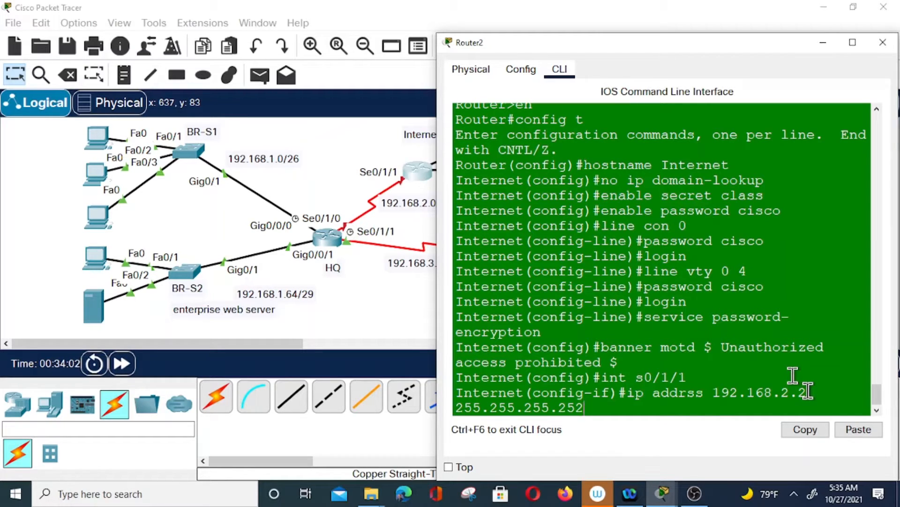
{"action": "key", "text": "Return"}
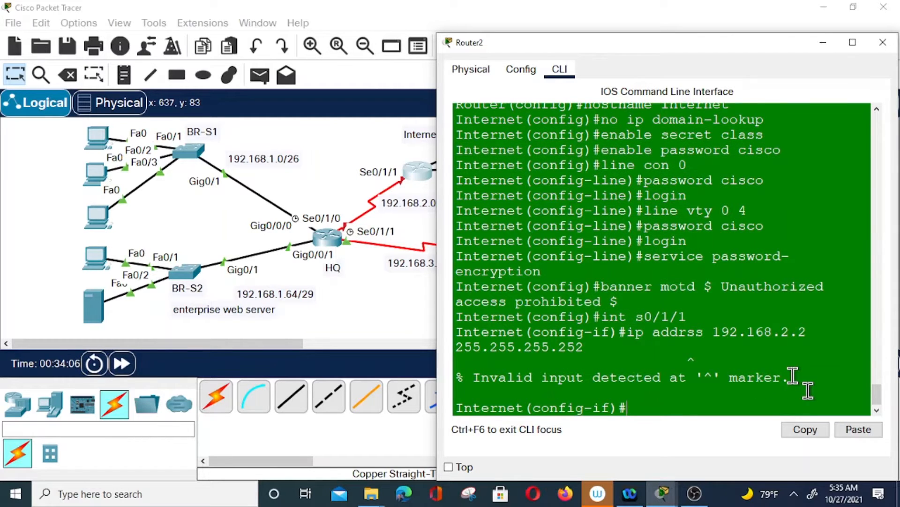
{"action": "key", "text": "Up"}
{"action": "key", "text": "Left"}
{"action": "key", "text": "Left"}
{"action": "key", "text": "Left"}
{"action": "key", "text": "Left"}
{"action": "key", "text": "Left"}
{"action": "key", "text": "Left"}
{"action": "key", "text": "Left"}
{"action": "key", "text": "Left"}
{"action": "key", "text": "Left"}
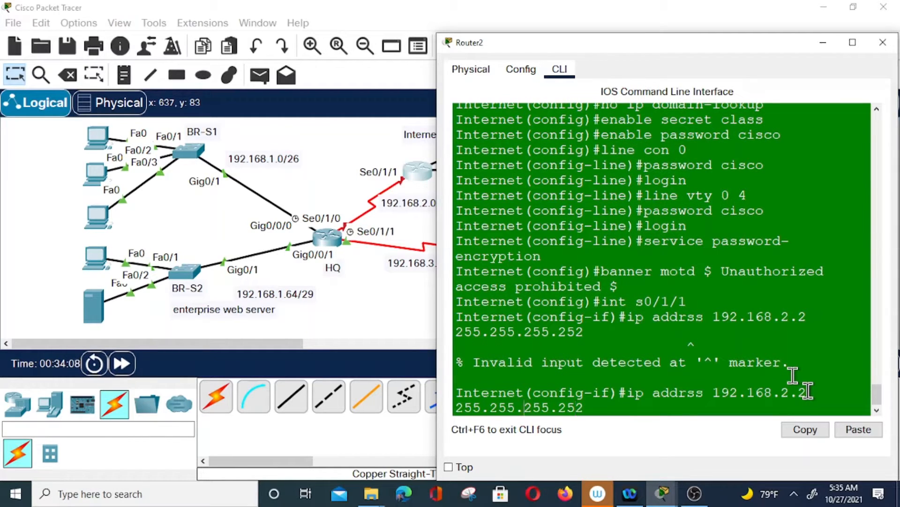
{"action": "key", "text": "Left"}
{"action": "key", "text": "Left"}
{"action": "key", "text": "Left"}
{"action": "key", "text": "Left"}
{"action": "key", "text": "Left"}
{"action": "key", "text": "Left"}
{"action": "key", "text": "Left"}
{"action": "key", "text": "Left"}
{"action": "key", "text": "Left"}
{"action": "type", "text": "e"}
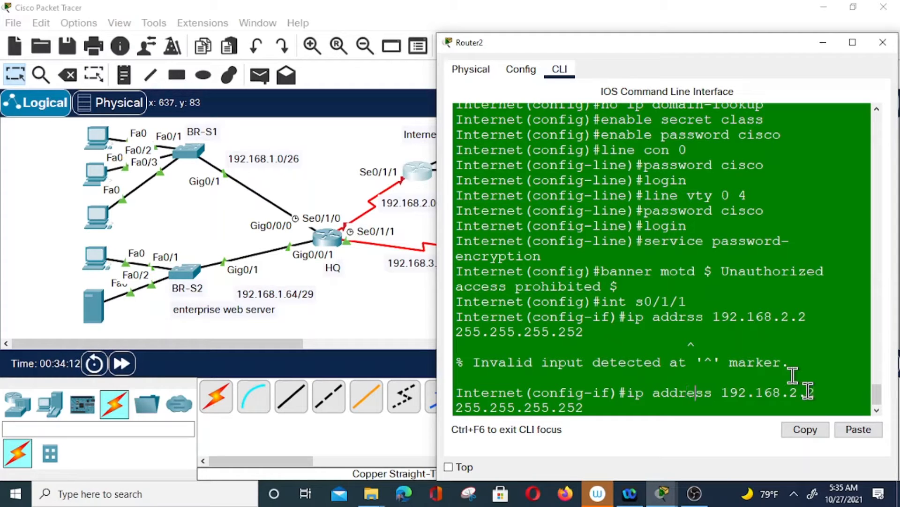
{"action": "key", "text": "Return"}
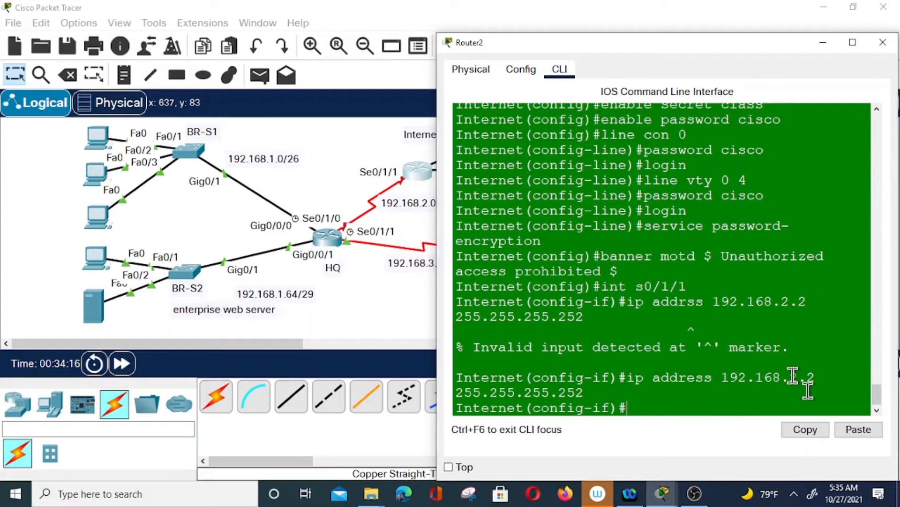
Enable Serial0/1/1 with no shut
{"action": "left_click_drag", "start_coordinate": [565, 47], "coordinate": [547, 37]}
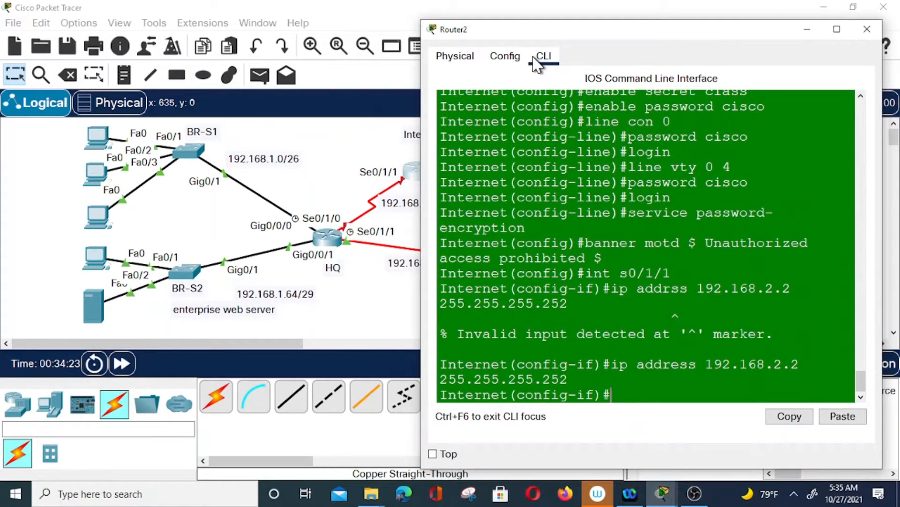
{"action": "type", "text": "int g0/0/0"}
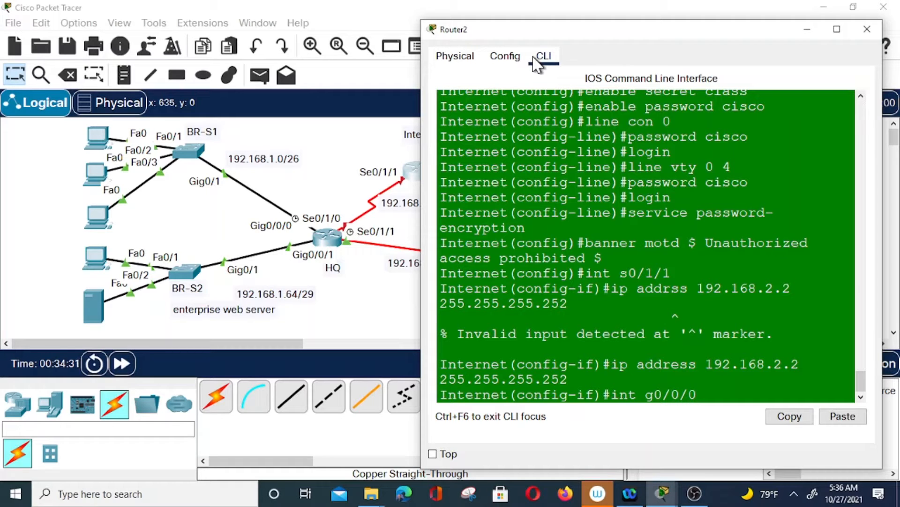
{"action": "key", "text": "BackSpace"}
{"action": "key", "text": "BackSpace"}
{"action": "key", "text": "BackSpace"}
{"action": "key", "text": "BackSpace"}
{"action": "key", "text": "BackSpace"}
{"action": "key", "text": "BackSpace"}
{"action": "key", "text": "BackSpace"}
{"action": "key", "text": "BackSpace"}
{"action": "key", "text": "BackSpace"}
{"action": "key", "text": "BackSpace"}
{"action": "type", "text": "no "}
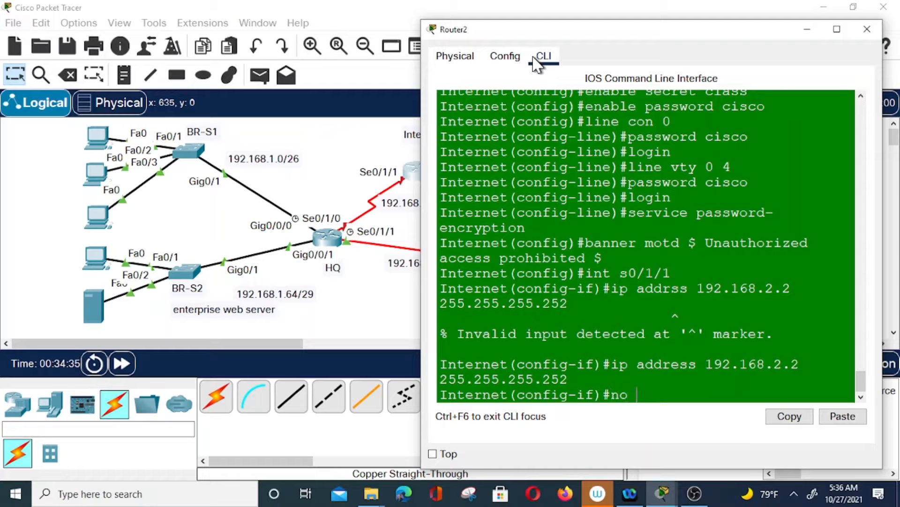
{"action": "type", "text": "shut"}
{"action": "key", "text": "Return"}
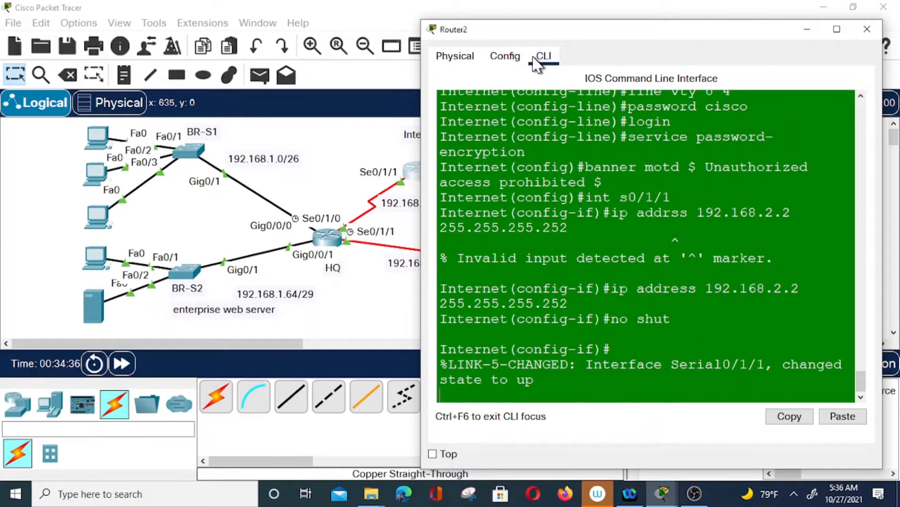
{"action": "key", "text": "Return"}
{"action": "type", "text": "i"}
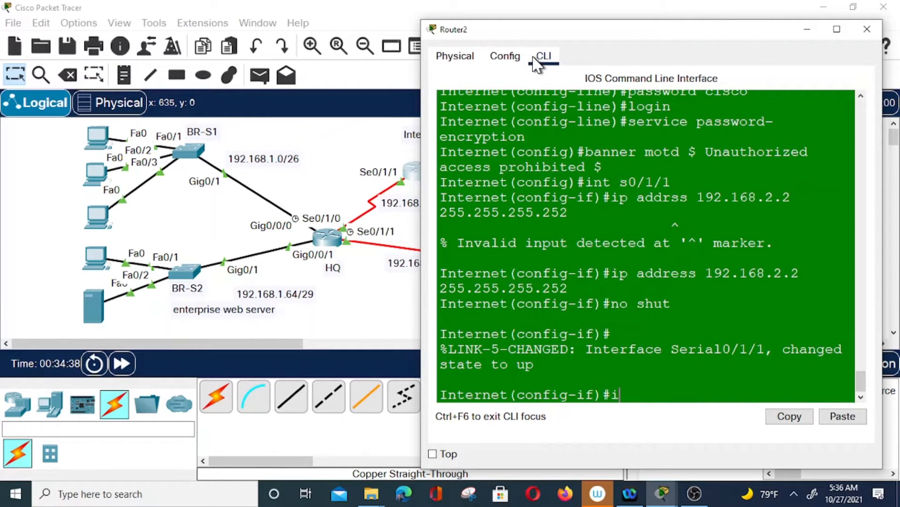
{"action": "type", "text": "nt g0/0/0"}
Assign 198.51.100.217 255.255.255.0 to GigabitEthernet0/0/0
{"action": "key", "text": "Return"}
{"action": "type", "text": "ip "}
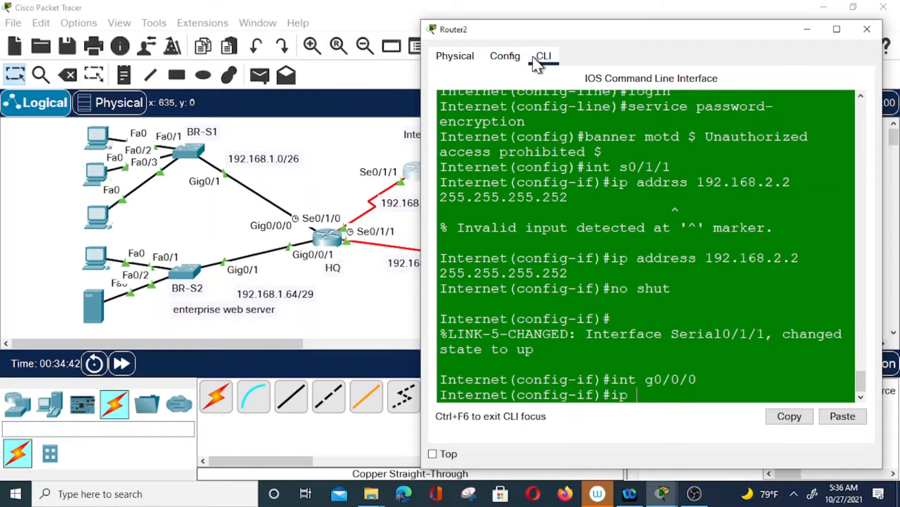
{"action": "type", "text": "address "}
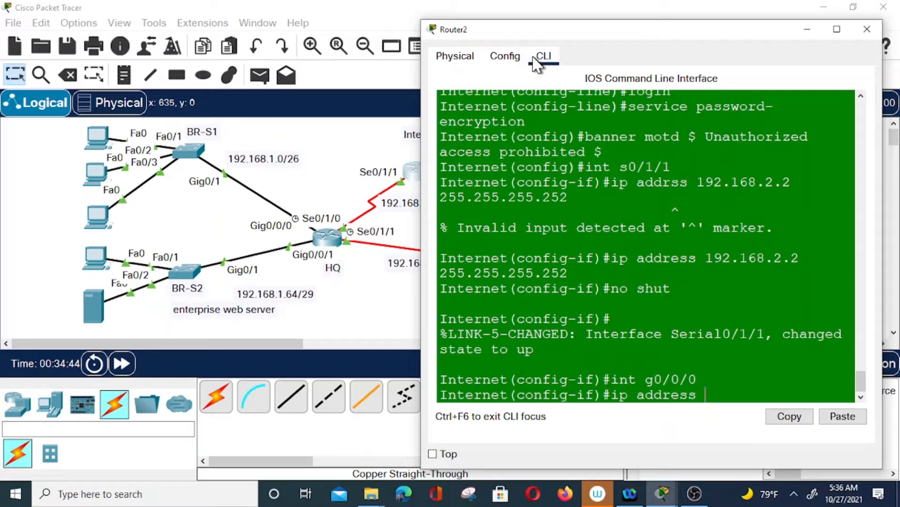
{"action": "type", "text": "198"}
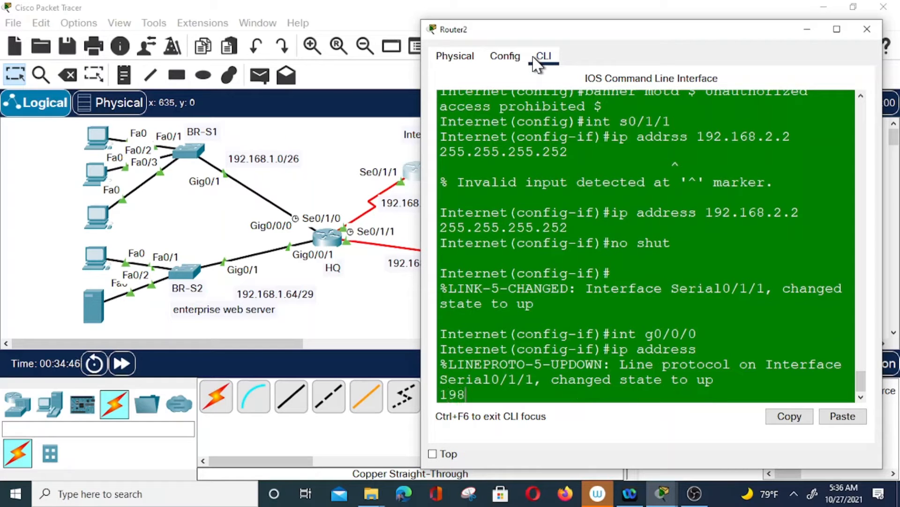
{"action": "key", "text": "Return"}
{"action": "key", "text": "Up"}
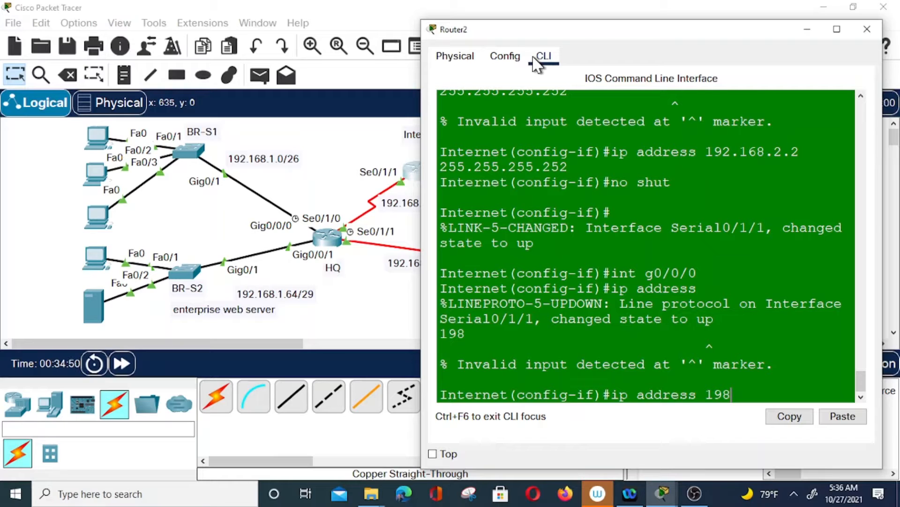
{"action": "type", "text": ".51.100.217 255"}
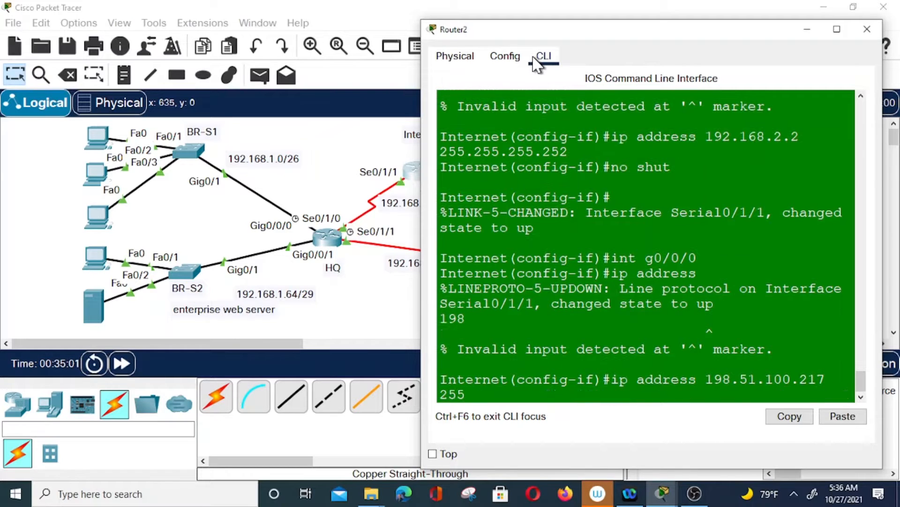
{"action": "type", "text": ".255.255.0"}
{"action": "key", "text": "Return"}
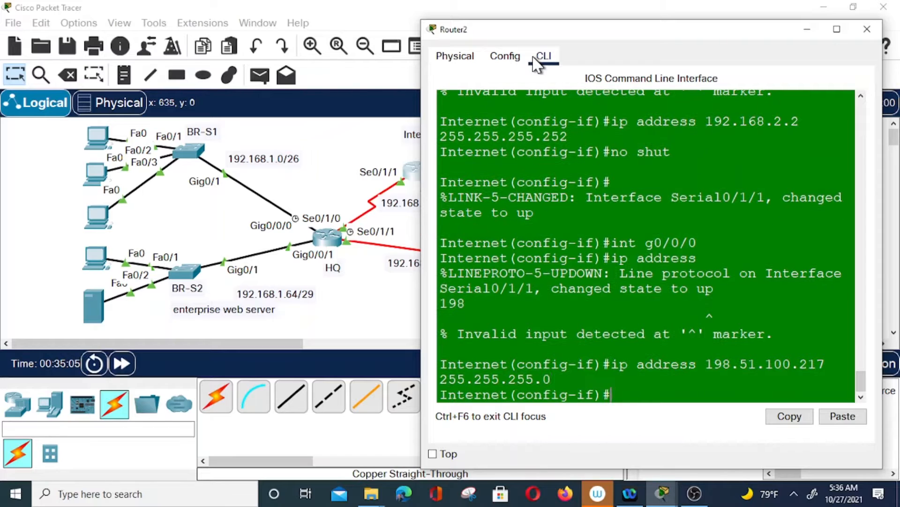
Enable GigabitEthernet0/0/0 with no shut
{"action": "type", "text": "no shut"}
{"action": "key", "text": "Return"}
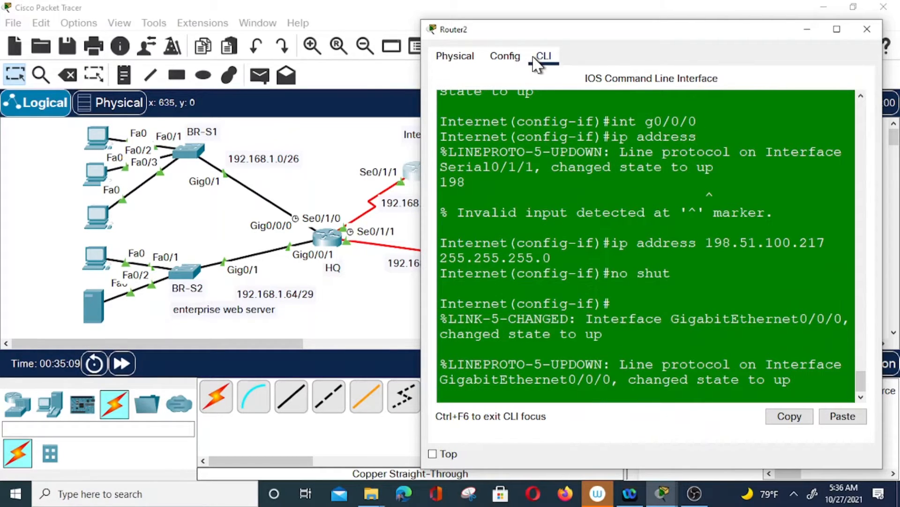
{"action": "key", "text": "Return"}
{"action": "key", "text": "Up"}
{"action": "key", "text": "Up"}
{"action": "key", "text": "BackSpace"}
{"action": "key", "text": "BackSpace"}
{"action": "key", "text": "BackSpace"}
{"action": "key", "text": "BackSpace"}
{"action": "key", "text": "BackSpace"}
{"action": "key", "text": "BackSpace"}
{"action": "key", "text": "BackSpace"}
{"action": "key", "text": "BackSpace"}
{"action": "key", "text": "BackSpace"}
{"action": "key", "text": "BackSpace"}
{"action": "key", "text": "BackSpace"}
{"action": "key", "text": "BackSpace"}
{"action": "key", "text": "BackSpace"}
{"action": "key", "text": "BackSpace"}
{"action": "key", "text": "BackSpace"}
{"action": "key", "text": "BackSpace"}
{"action": "key", "text": "BackSpace"}
{"action": "key", "text": "BackSpace"}
{"action": "key", "text": "BackSpace"}
{"action": "key", "text": "BackSpace"}
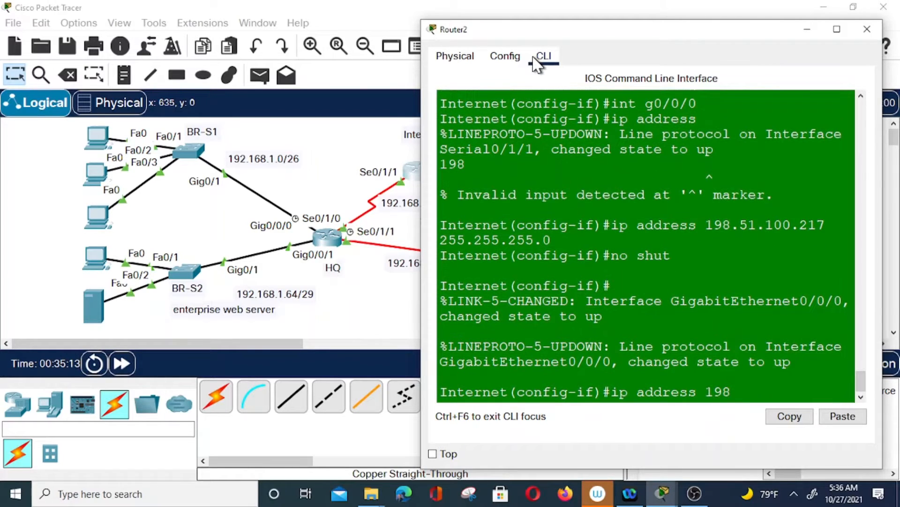
{"action": "key", "text": "Up"}
{"action": "key", "text": "Up"}
{"action": "key", "text": "BackSpace"}
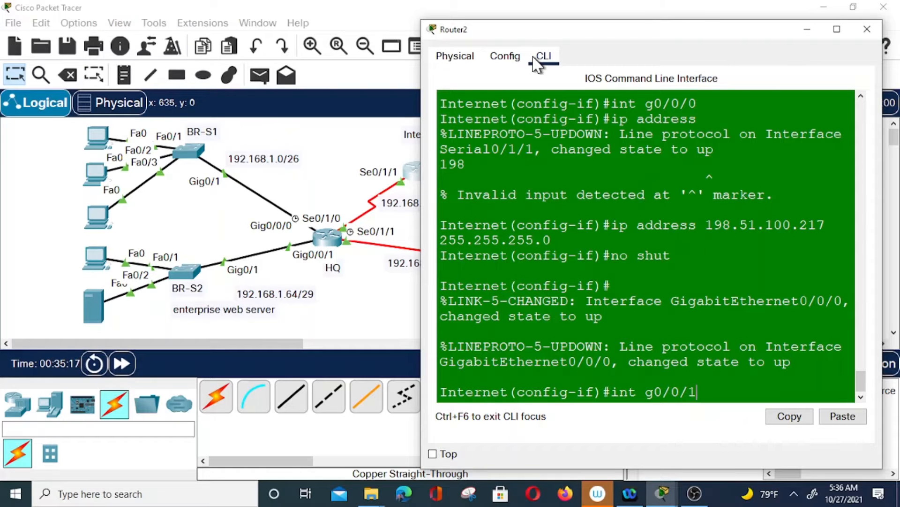
Select GigabitEthernet0/0/1 and assign it 203.0.113.72 255.255.255.0
{"action": "type", "text": "1"}
{"action": "key", "text": "Return"}
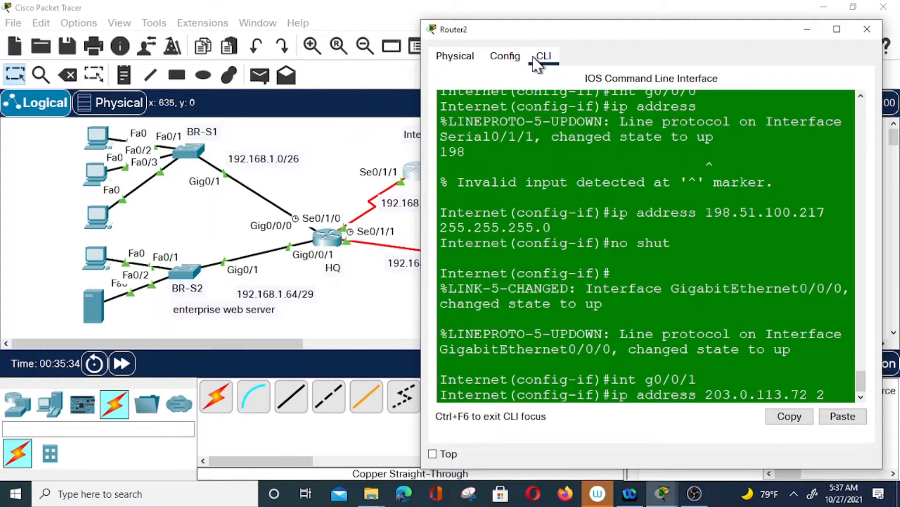
{"action": "type", "text": "255.255.0"}
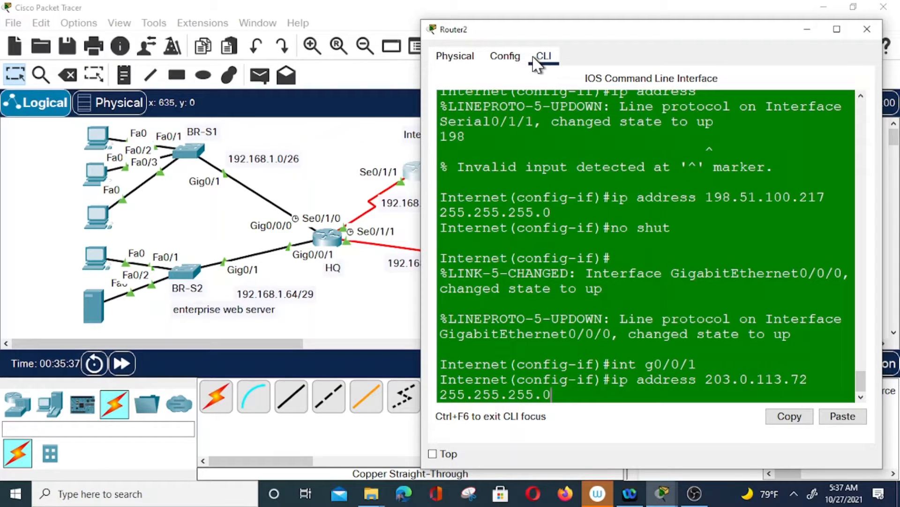
{"action": "key", "text": "Return"}
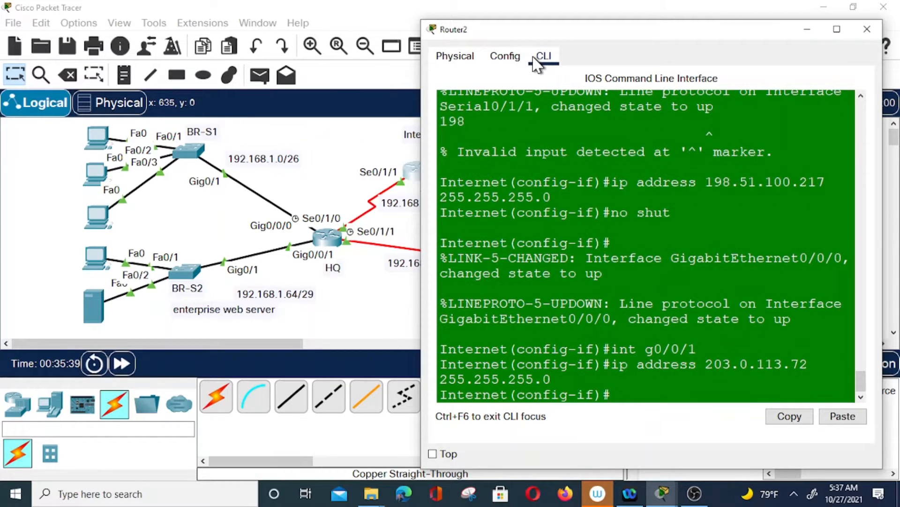
Enable GigabitEthernet0/0/1 with no shut
{"action": "type", "text": "no shut"}
{"action": "key", "text": "Return"}
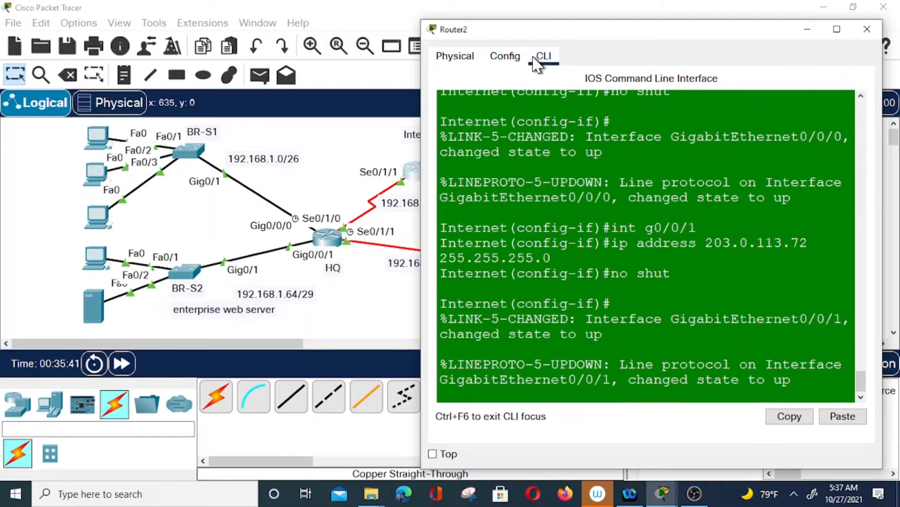
{"action": "key", "text": "Return"}
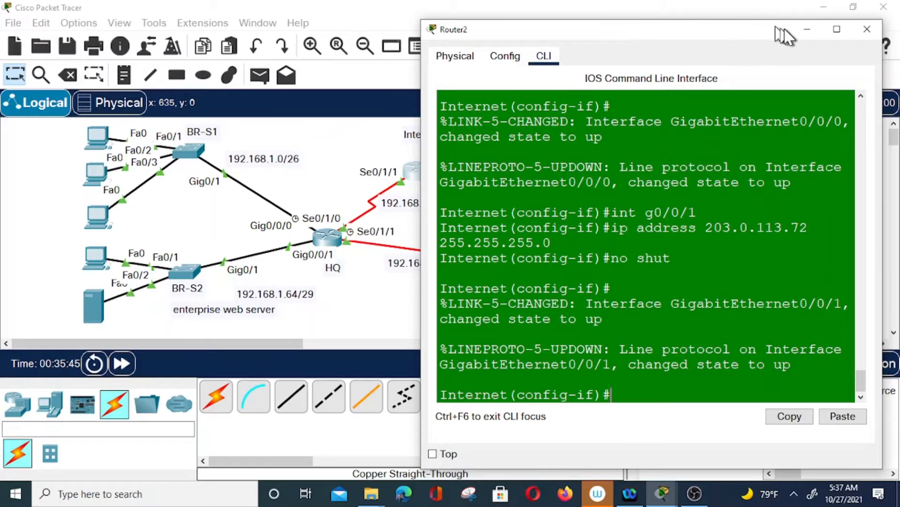
Minimize the Internet router's console and group the router into a new cluster
{"action": "left_click", "coordinate": [806, 30]}
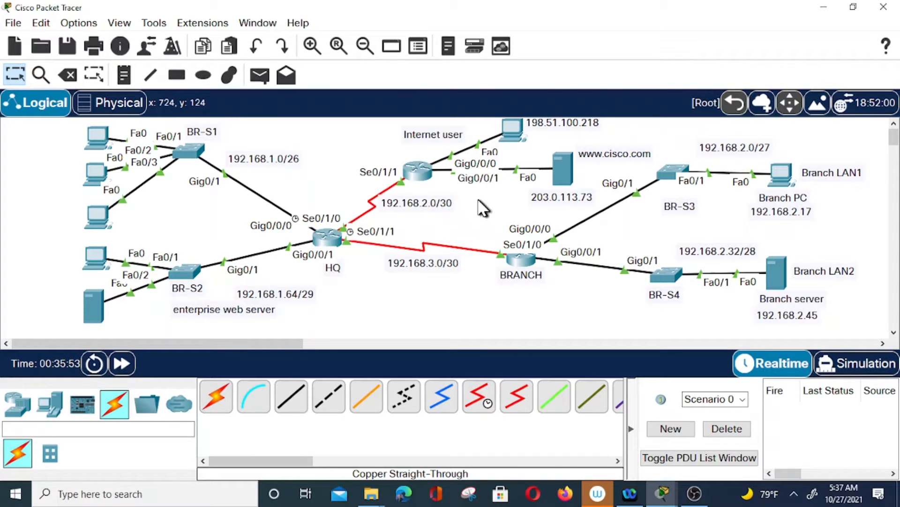
{"action": "left_click", "coordinate": [422, 172]}
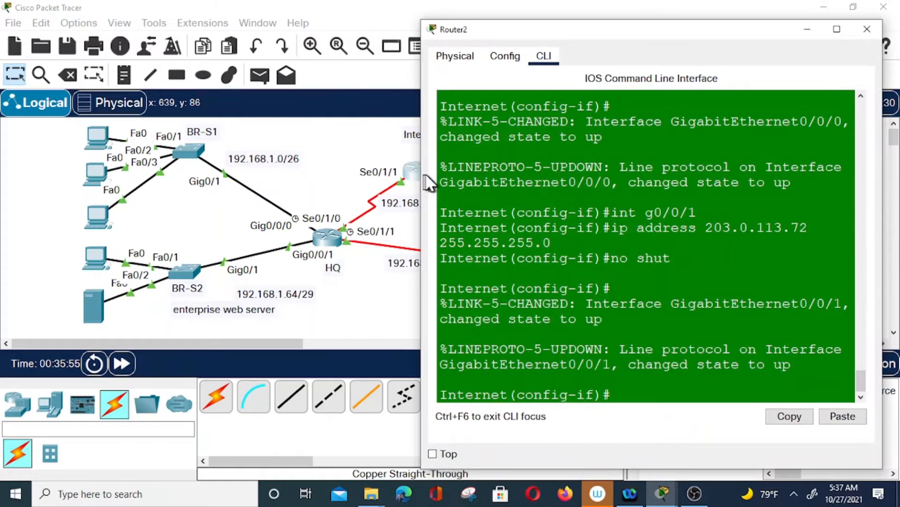
{"action": "left_click", "coordinate": [807, 29]}
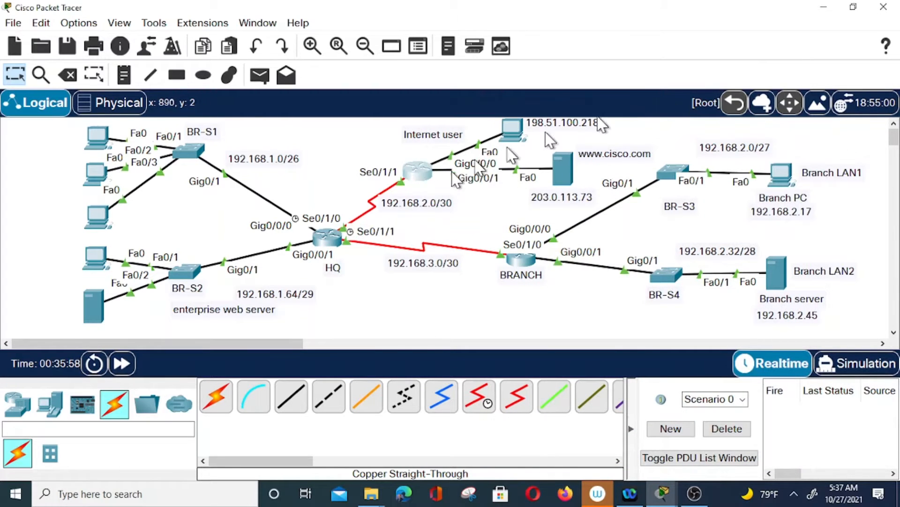
{"action": "left_click", "coordinate": [766, 104]}
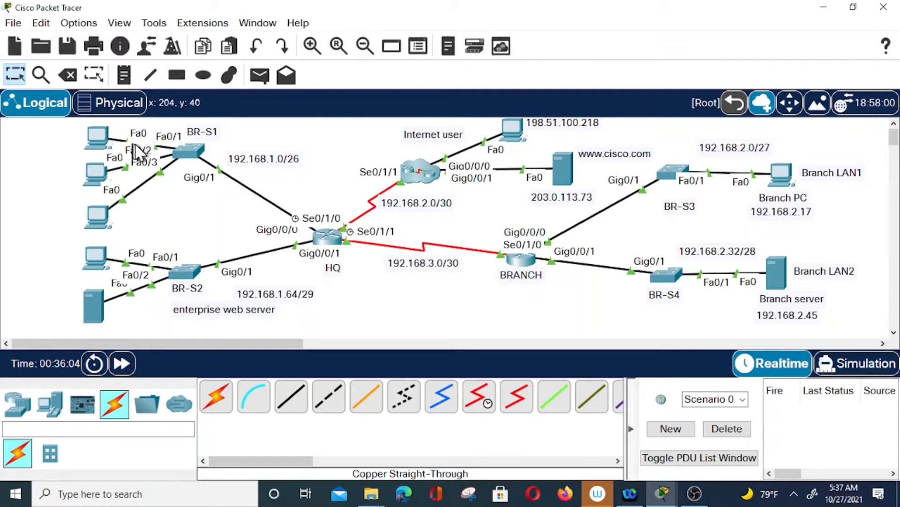
Add text notes HQLAN1 and HQLAN2 and position them beside the upper and lower HQ LANs
{"action": "left_click", "coordinate": [123, 76]}
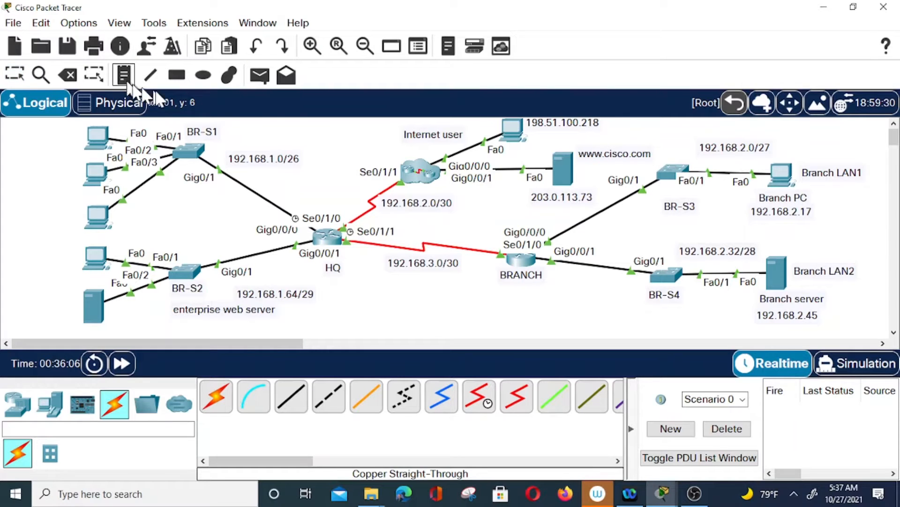
{"action": "left_click", "coordinate": [14, 144]}
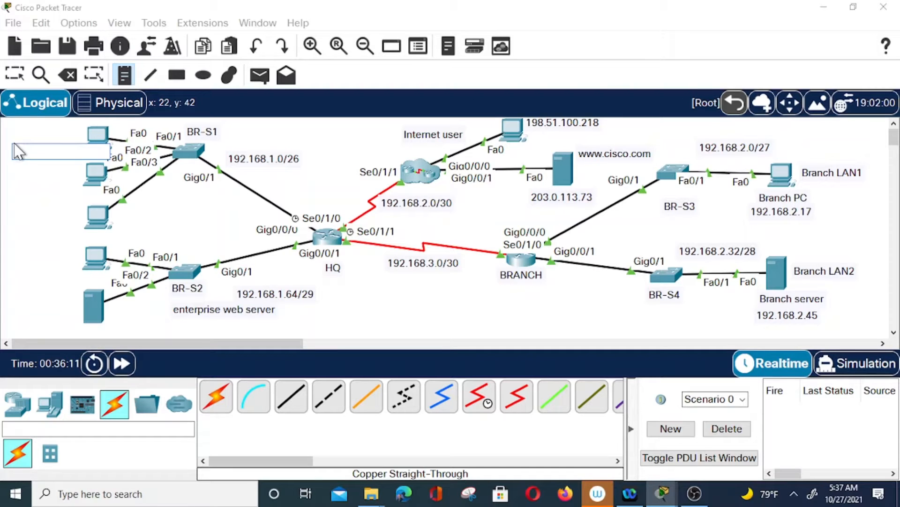
{"action": "type", "text": "HQLAN1"}
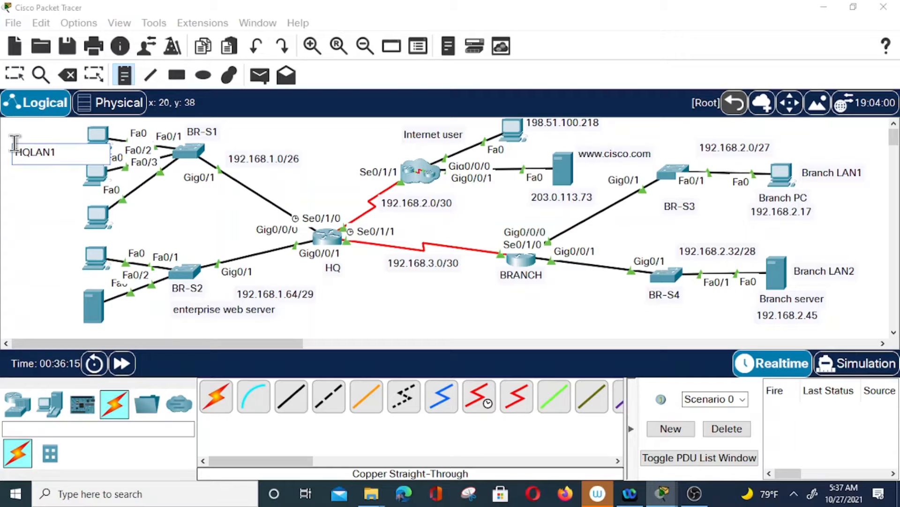
{"action": "left_click", "coordinate": [8, 266]}
{"action": "left_click", "coordinate": [10, 265]}
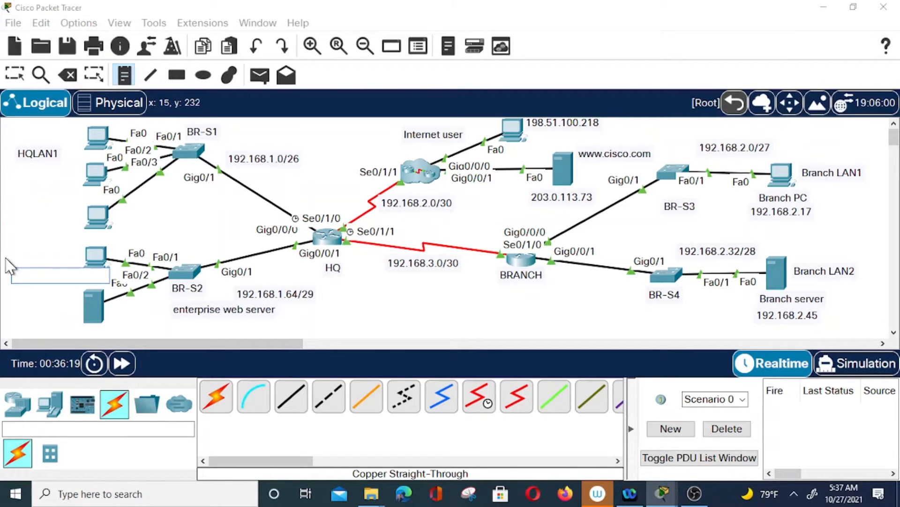
{"action": "type", "text": "HQLAN2"}
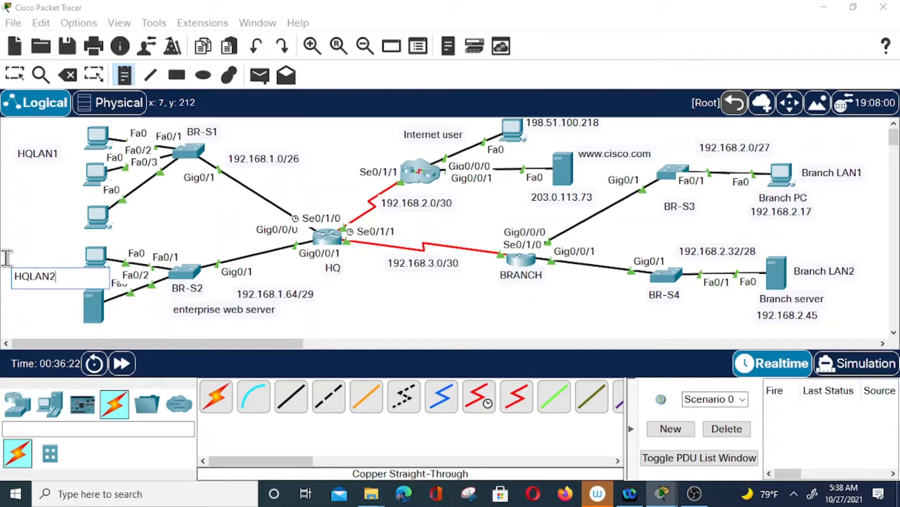
{"action": "key", "text": "Escape"}
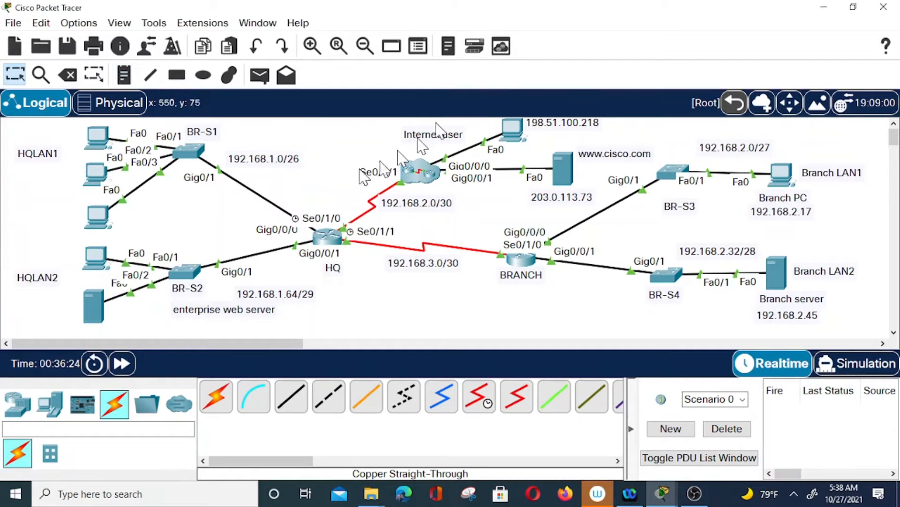
{"action": "left_click_drag", "start_coordinate": [53, 160], "coordinate": [38, 175]}
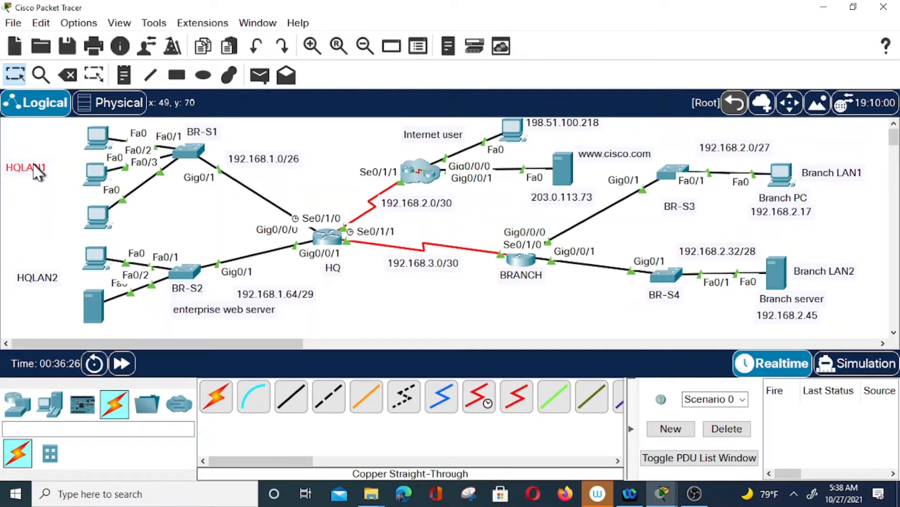
{"action": "left_click_drag", "start_coordinate": [40, 280], "coordinate": [29, 275]}
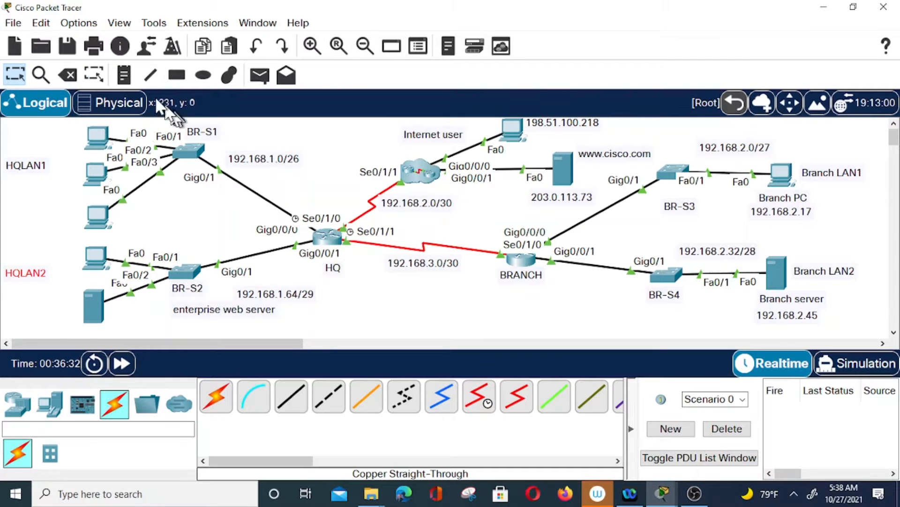
{"action": "left_click", "coordinate": [129, 78]}
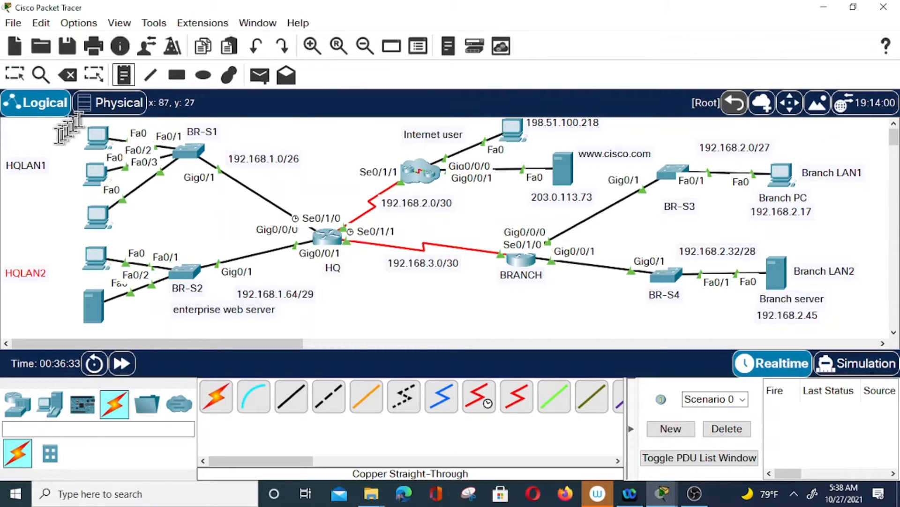
Add IP notes 192.168.1.10, 192.168.1.20 and 192.168.1.30 beside the HQLAN1 PCs
{"action": "left_click", "coordinate": [35, 135]}
{"action": "type", "text": "192.168.1.10"}
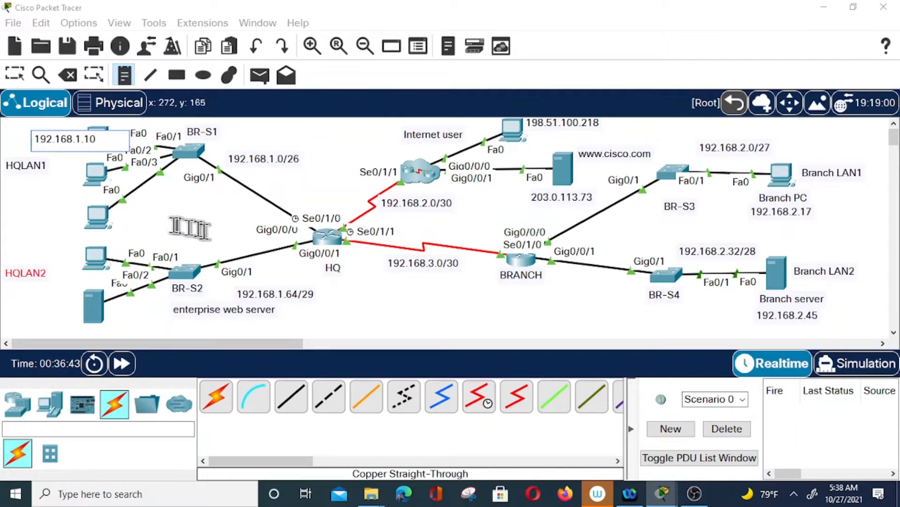
{"action": "left_click", "coordinate": [29, 184]}
{"action": "type", "text": "192.1"}
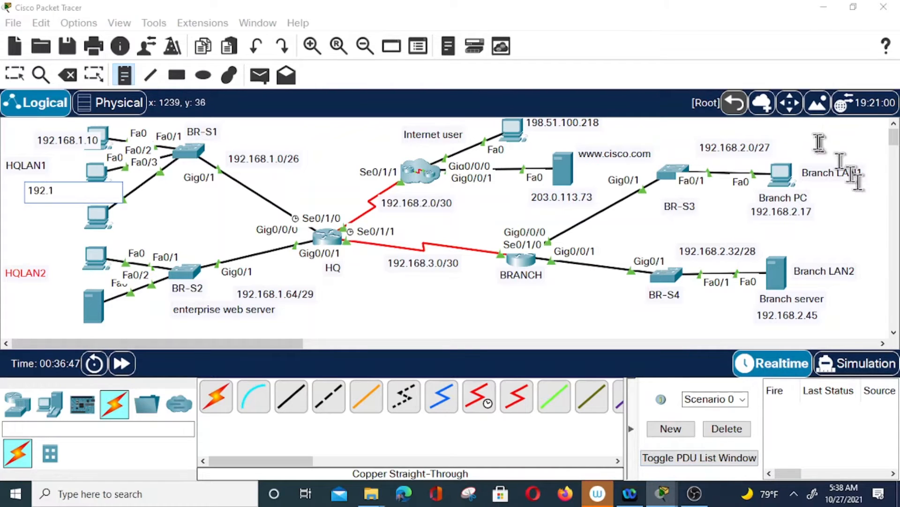
{"action": "type", "text": "68"}
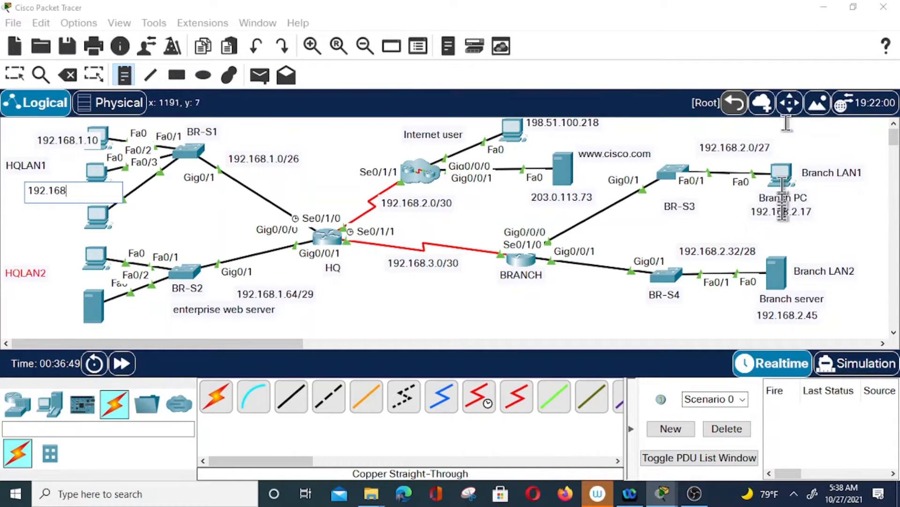
{"action": "type", "text": ".1.20"}
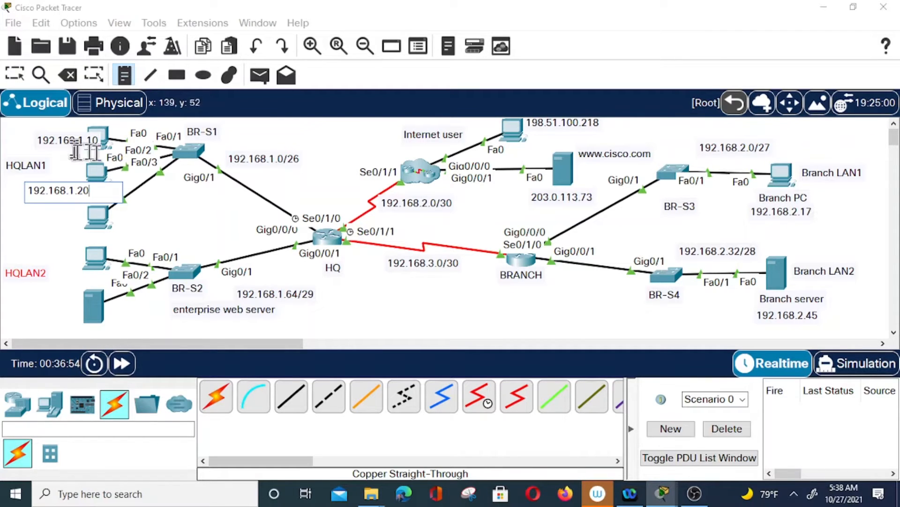
{"action": "left_click", "coordinate": [31, 222]}
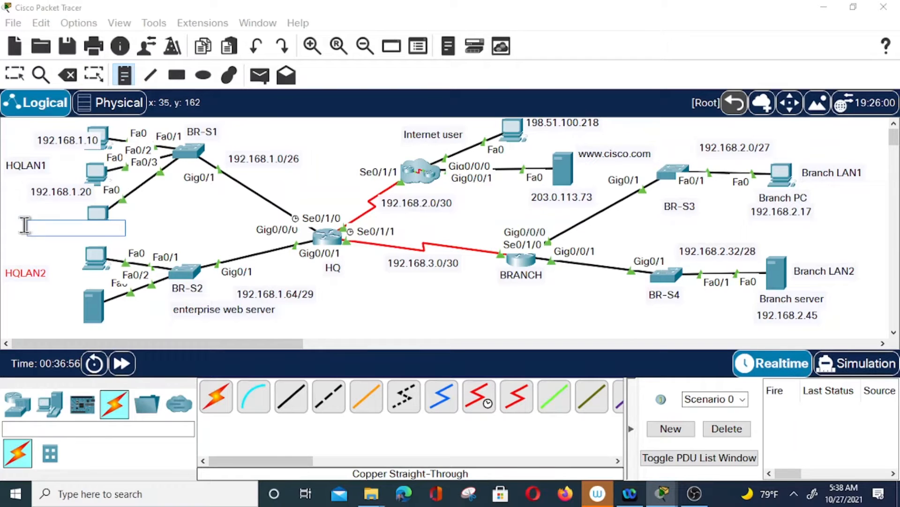
{"action": "type", "text": "19"}
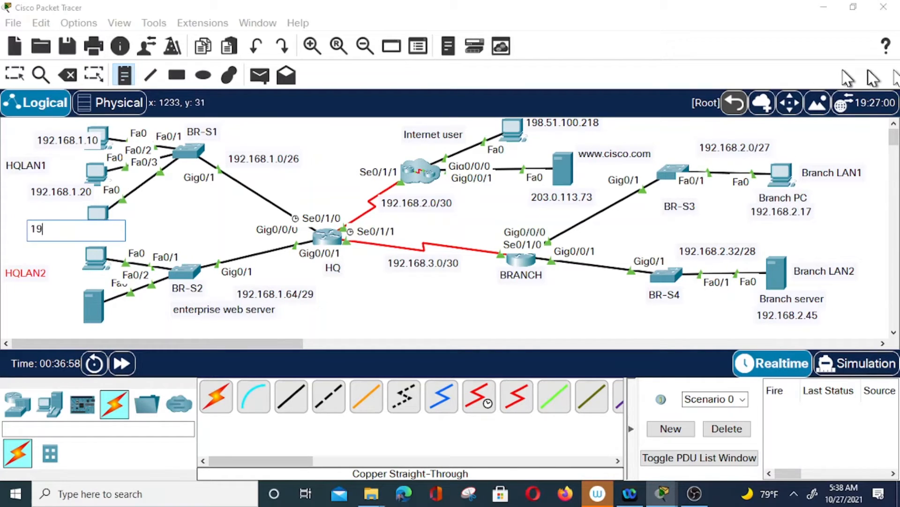
{"action": "type", "text": "2.168."}
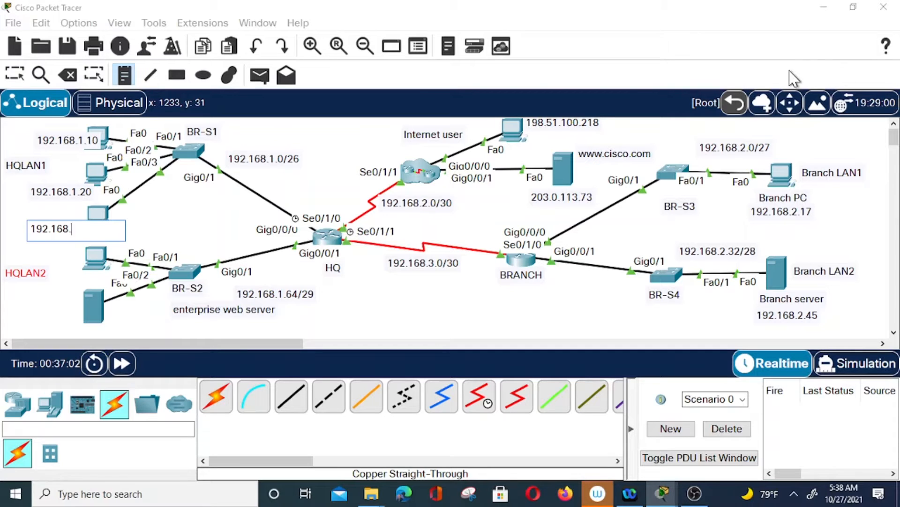
{"action": "type", "text": "1.30"}
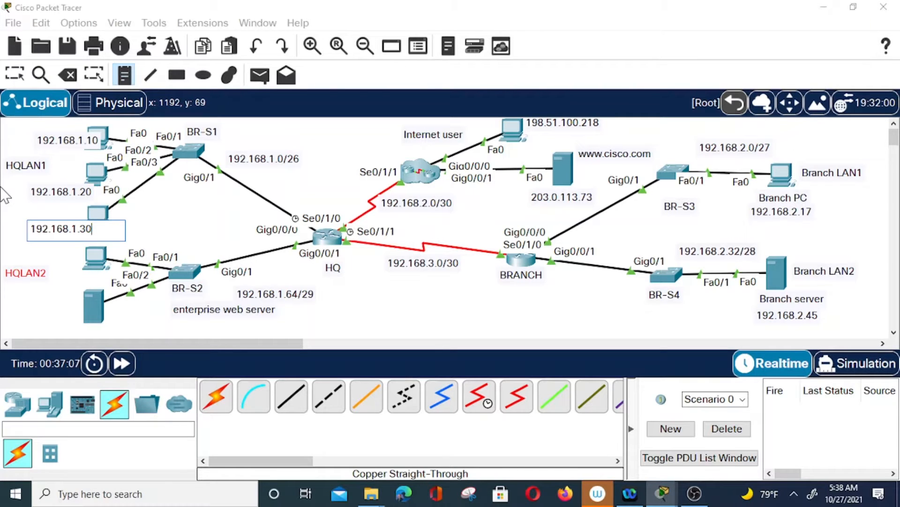
{"action": "left_click", "coordinate": [14, 156]}
Add IP notes 192.168.1.67 for the HQLAN2 PC and 192.168.1.70 for the server
{"action": "left_click", "coordinate": [36, 250]}
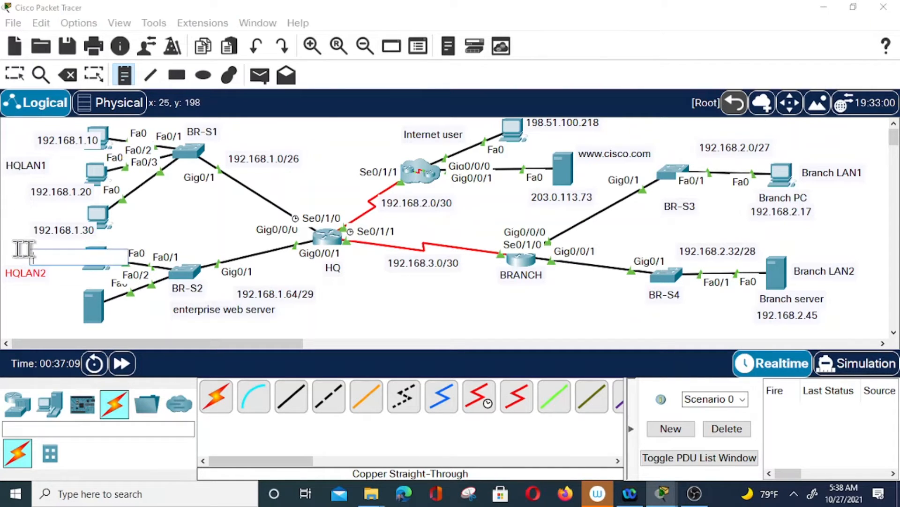
{"action": "type", "text": "192.168"}
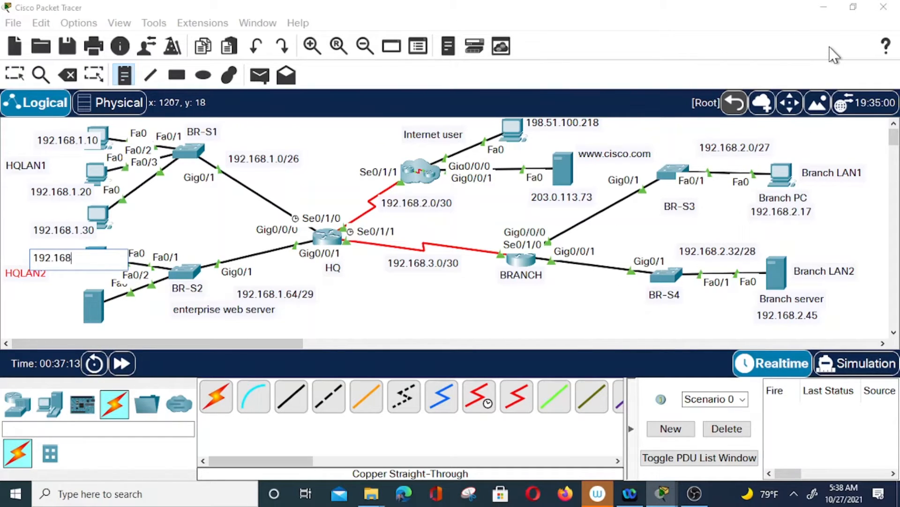
{"action": "type", "text": ".1.67"}
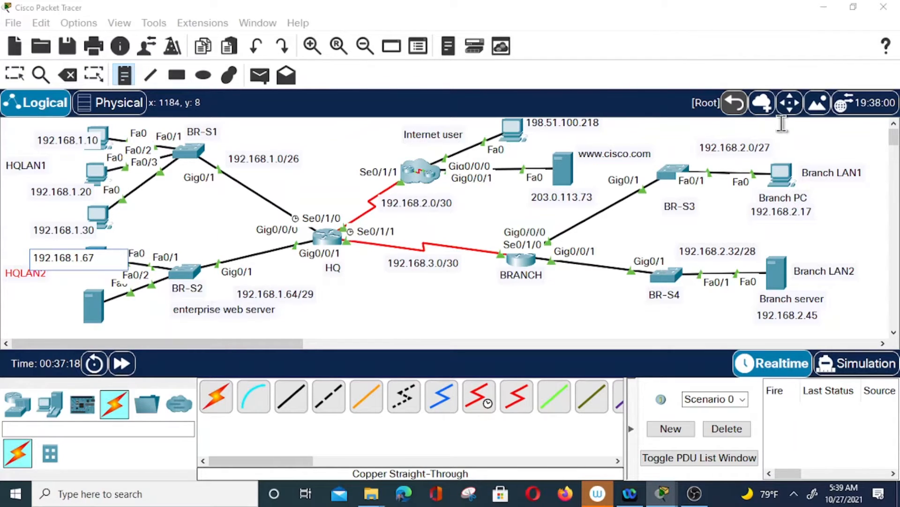
{"action": "left_click", "coordinate": [18, 310]}
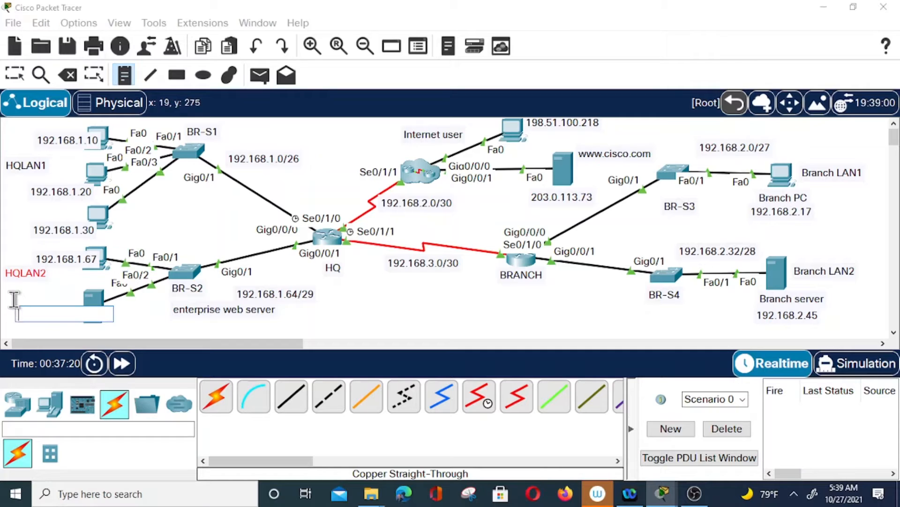
{"action": "type", "text": "192.168.1.70"}
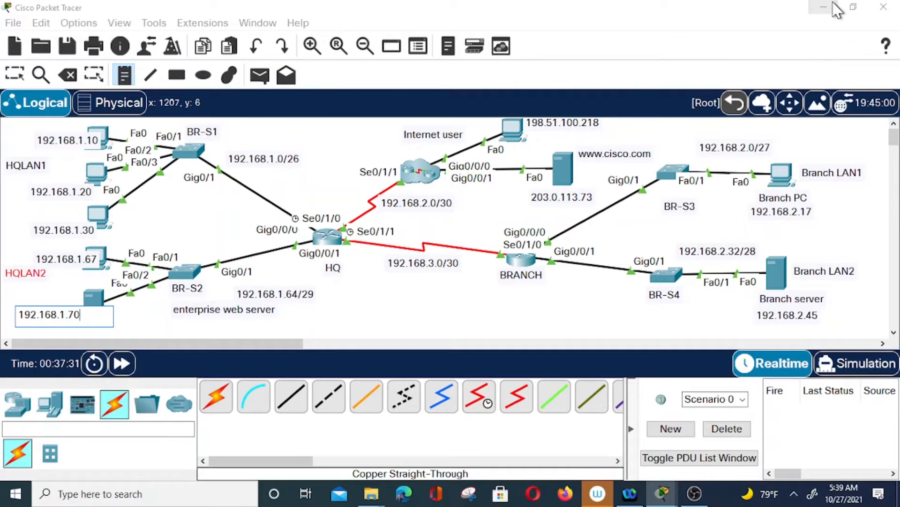
{"action": "key", "text": "Escape"}
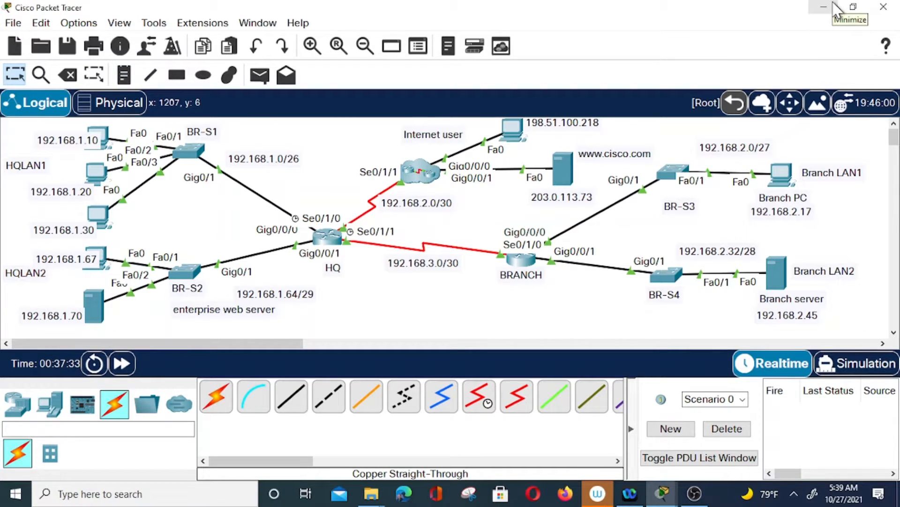
Drag the 192.168.1.10–192.168.1.70 notes and enterprise web server label closer to their devices
{"action": "left_click_drag", "start_coordinate": [66, 140], "coordinate": [49, 128]}
{"action": "left_click_drag", "start_coordinate": [70, 195], "coordinate": [57, 185]}
{"action": "left_click_drag", "start_coordinate": [72, 231], "coordinate": [57, 218]}
{"action": "left_click_drag", "start_coordinate": [66, 261], "coordinate": [45, 255]}
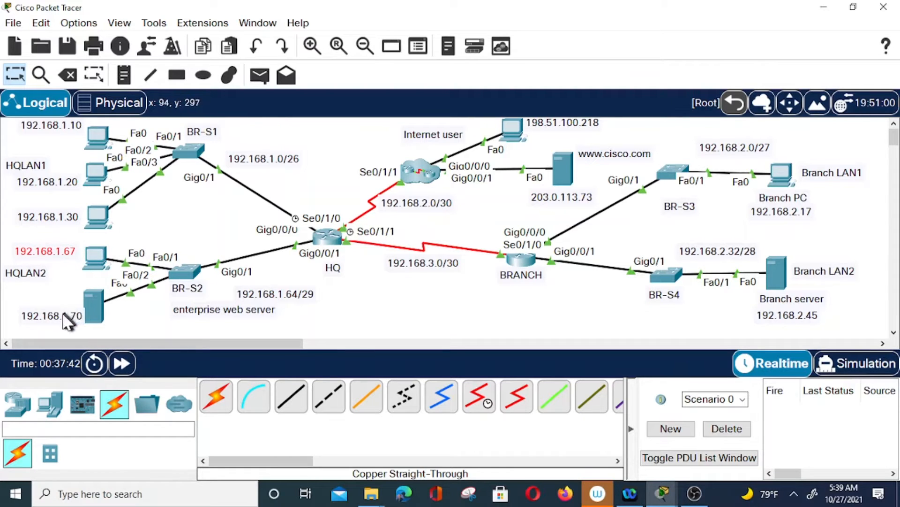
{"action": "left_click_drag", "start_coordinate": [63, 312], "coordinate": [56, 304]}
{"action": "left_click_drag", "start_coordinate": [217, 314], "coordinate": [154, 316]}
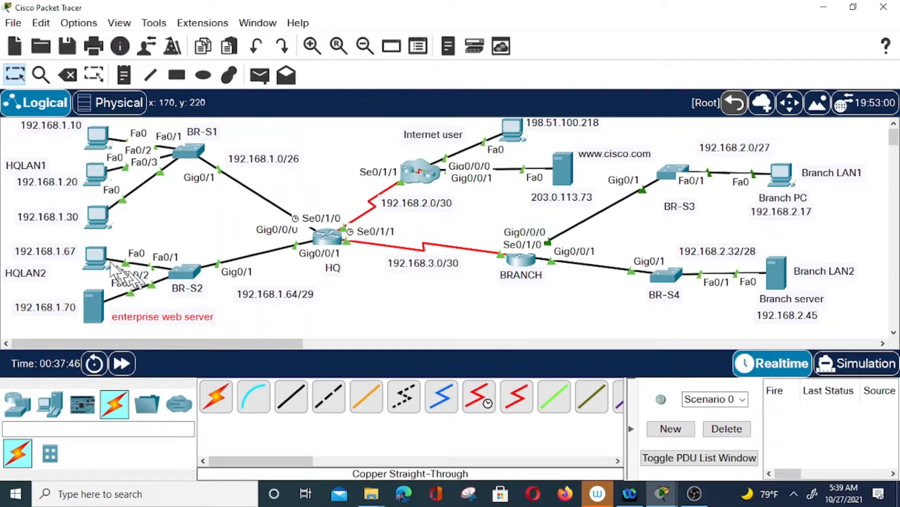
Place name notes PC1, PC2, PC3 and Admin next to the four HQ hosts
{"action": "left_click", "coordinate": [122, 74]}
{"action": "left_click", "coordinate": [65, 158]}
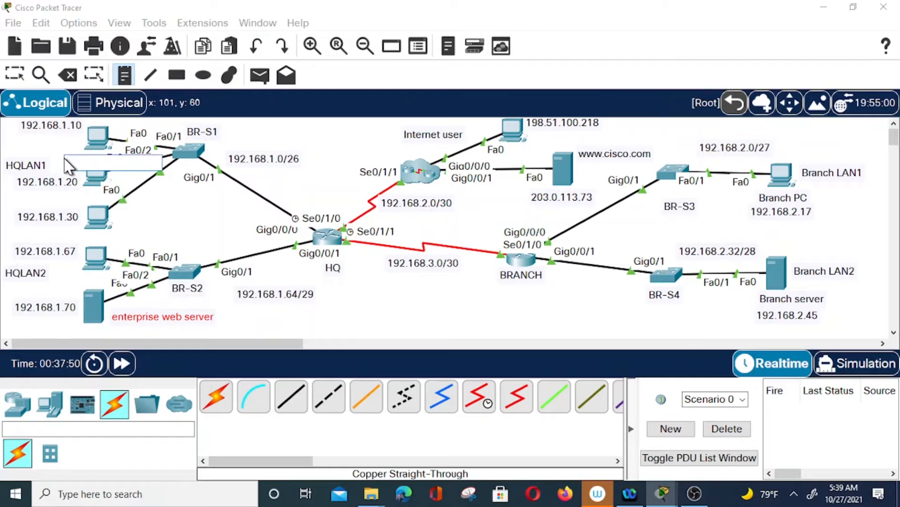
{"action": "type", "text": "PC1"}
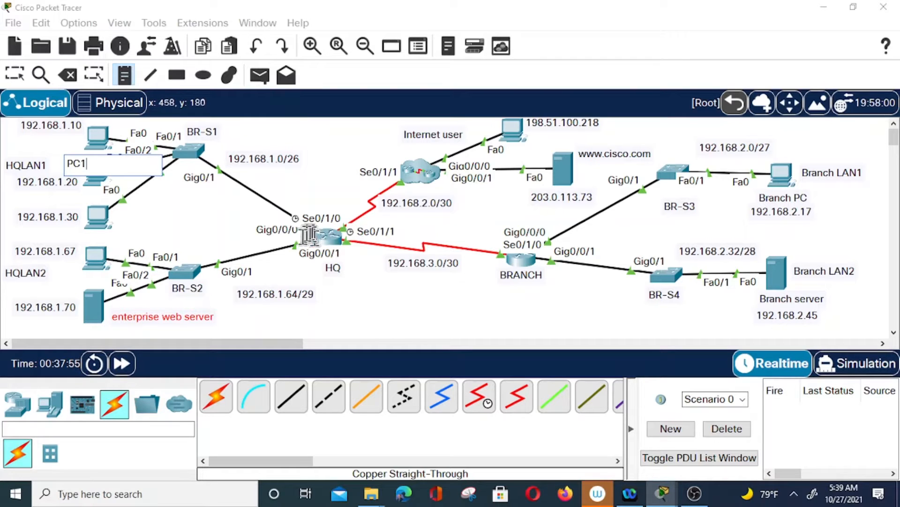
{"action": "left_click", "coordinate": [72, 195]}
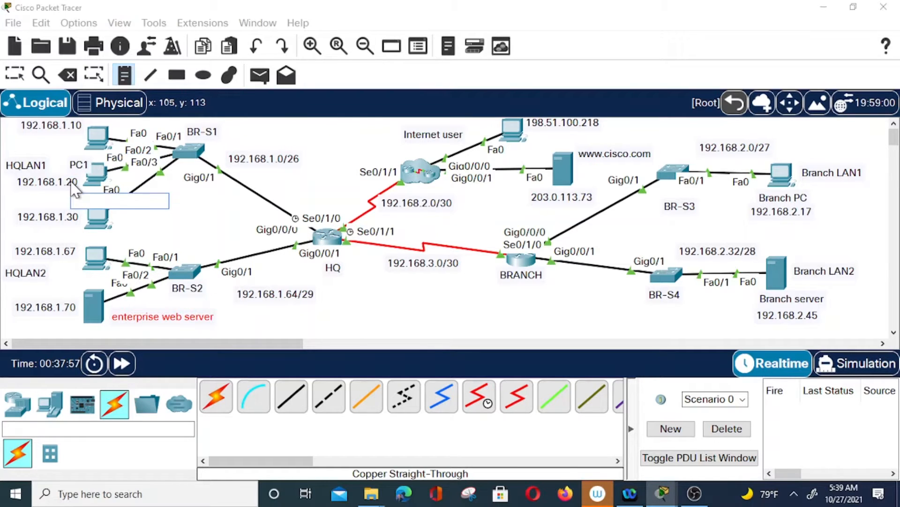
{"action": "type", "text": "PC2"}
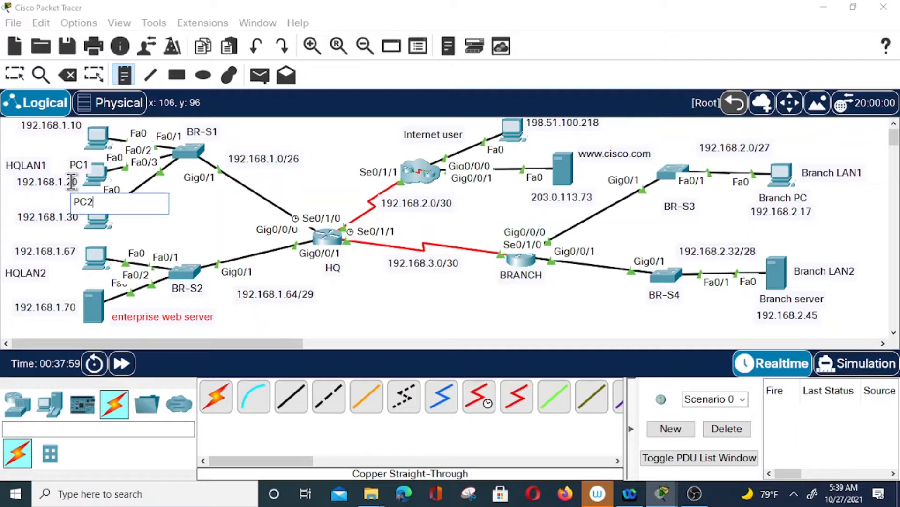
{"action": "left_click", "coordinate": [97, 236]}
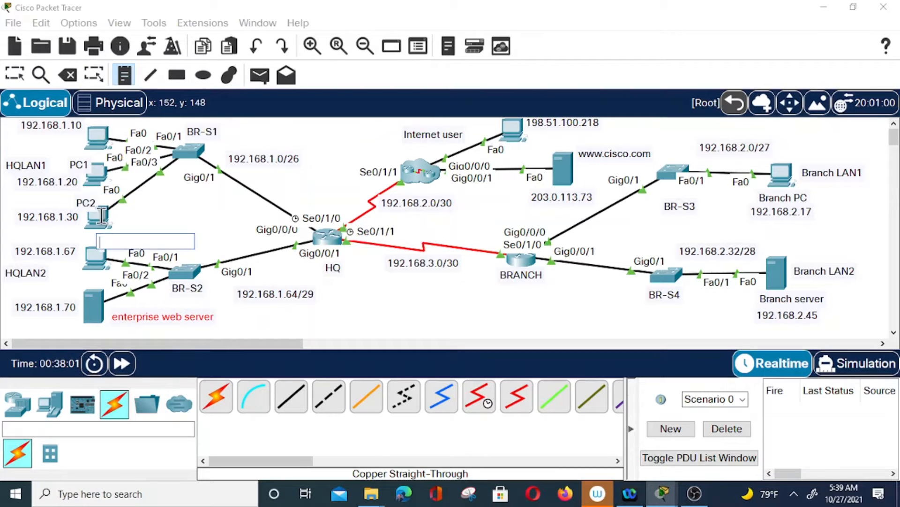
{"action": "type", "text": "PC3"}
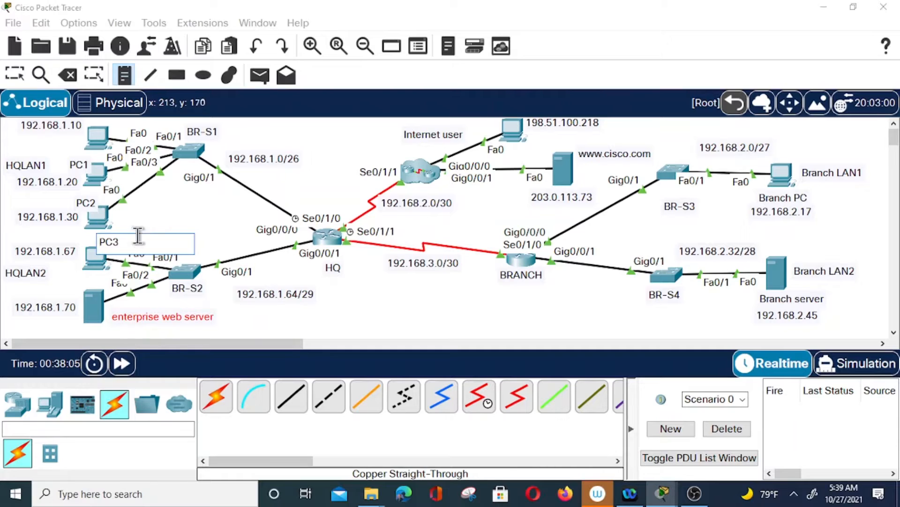
{"action": "left_click", "coordinate": [70, 280]}
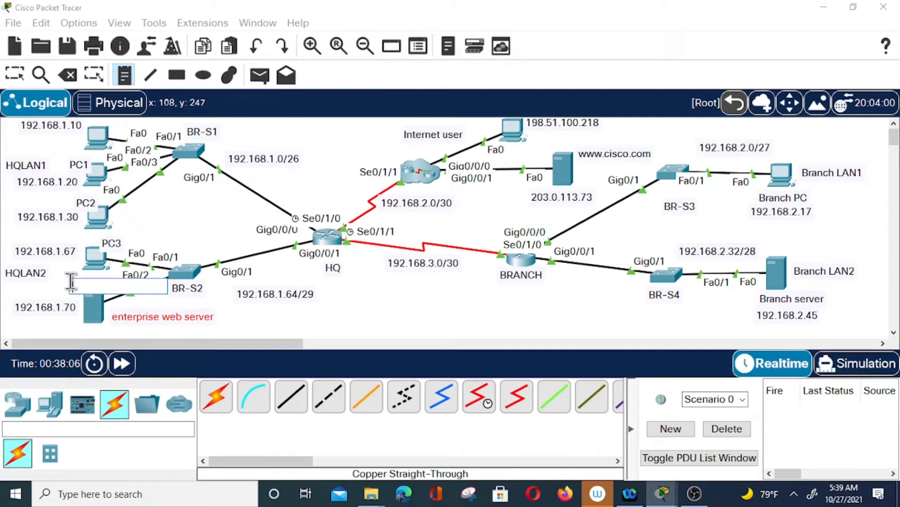
{"action": "type", "text": "Admin"}
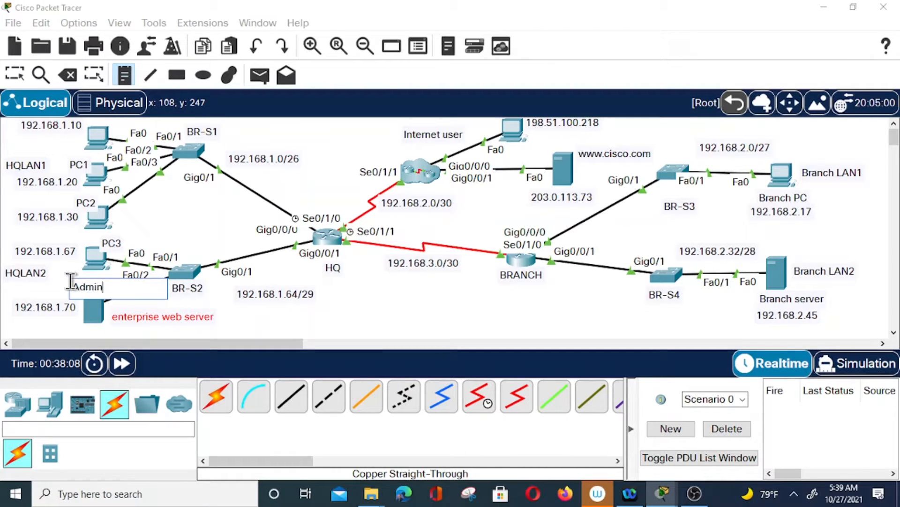
{"action": "key", "text": "Escape"}
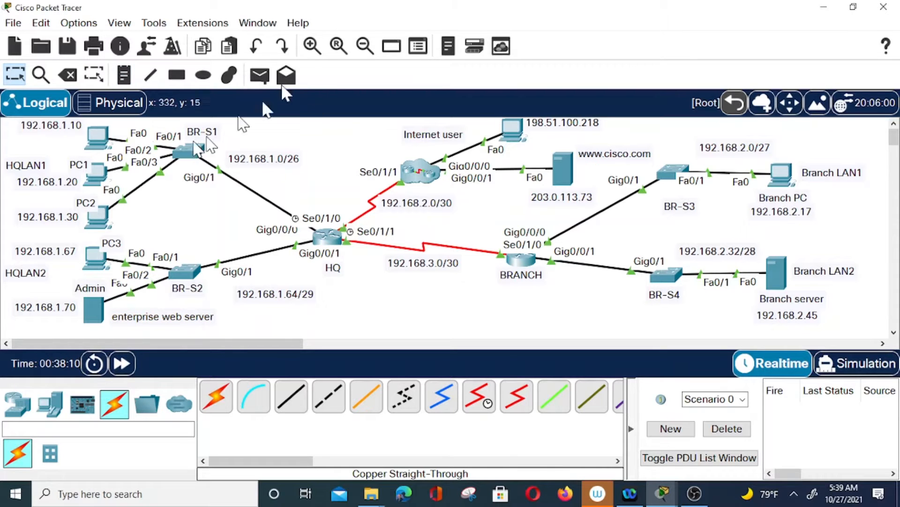
Move PC1–PC3 and Admin labels beside their PCs and 192.168.1.70 below the server
{"action": "left_click_drag", "start_coordinate": [85, 165], "coordinate": [68, 139]}
{"action": "left_click_drag", "start_coordinate": [86, 202], "coordinate": [70, 171]}
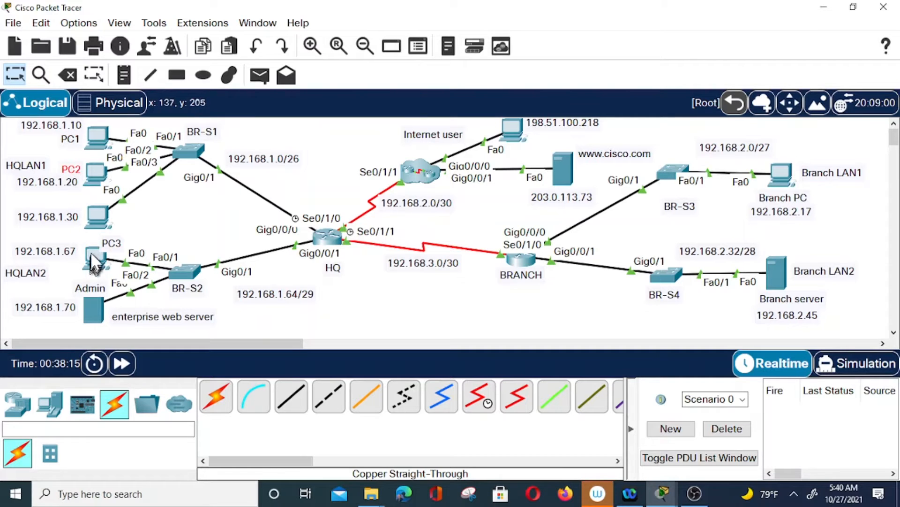
{"action": "left_click_drag", "start_coordinate": [113, 240], "coordinate": [72, 199]}
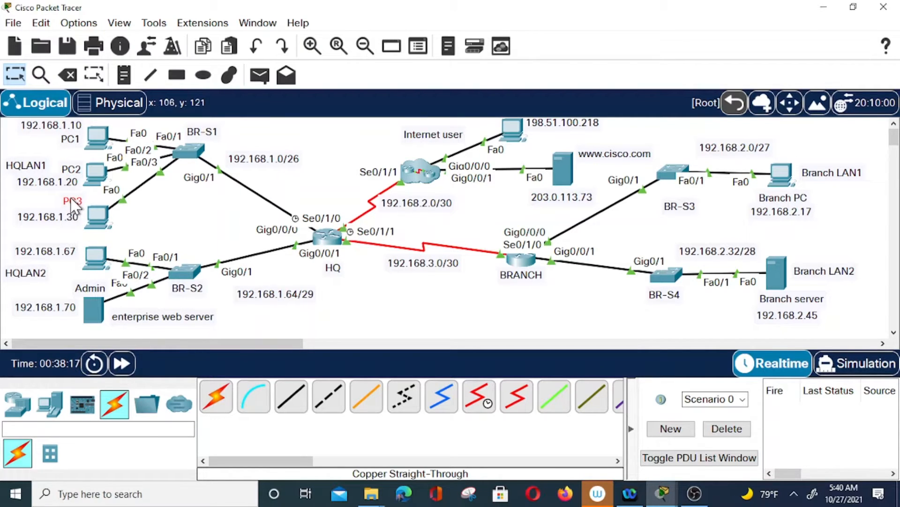
{"action": "left_click_drag", "start_coordinate": [96, 291], "coordinate": [83, 278]}
{"action": "left_click_drag", "start_coordinate": [44, 252], "coordinate": [58, 252]}
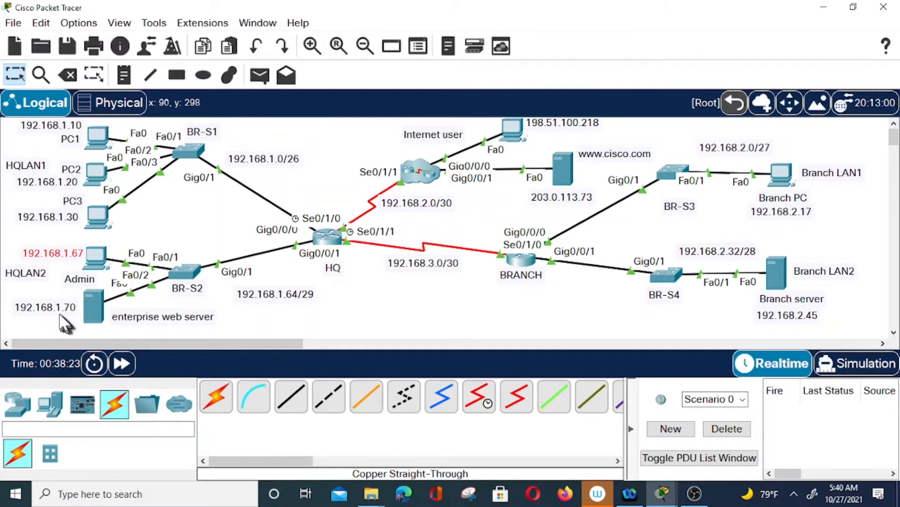
{"action": "left_click_drag", "start_coordinate": [57, 308], "coordinate": [107, 331]}
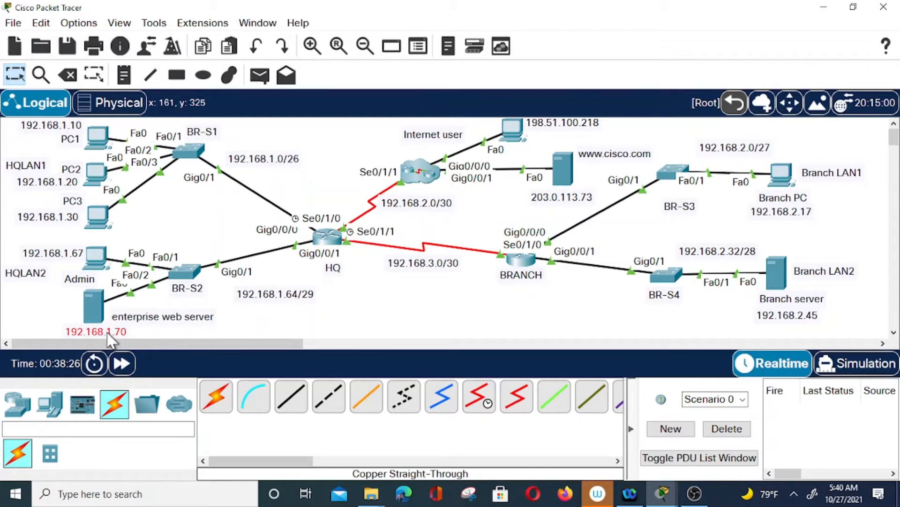
{"action": "left_click", "coordinate": [77, 281]}
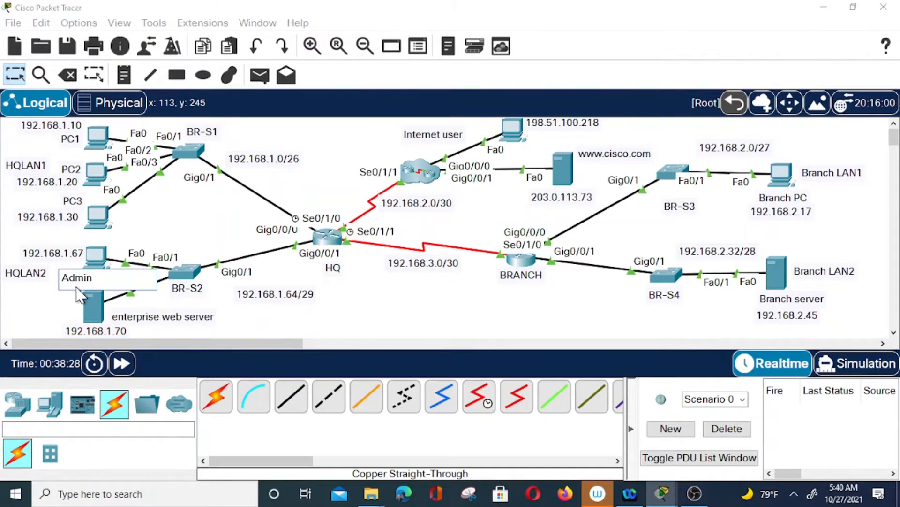
{"action": "left_click", "coordinate": [414, 300]}
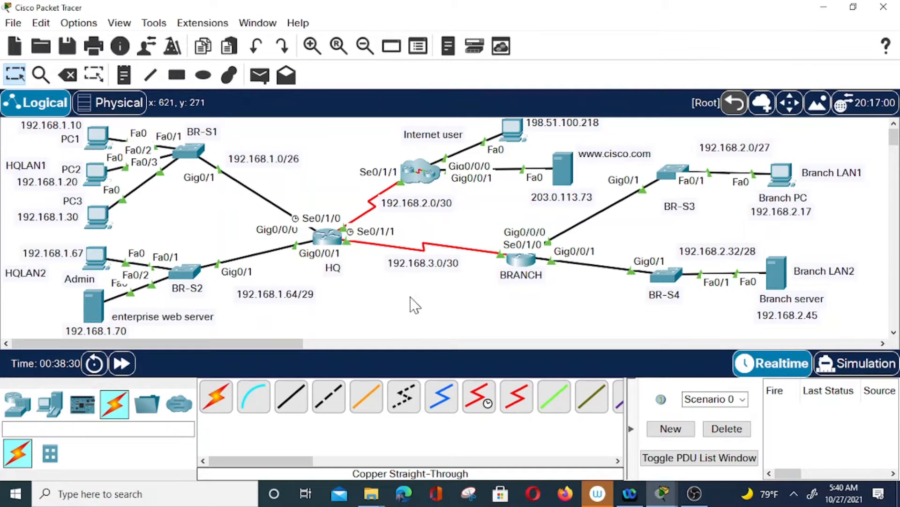
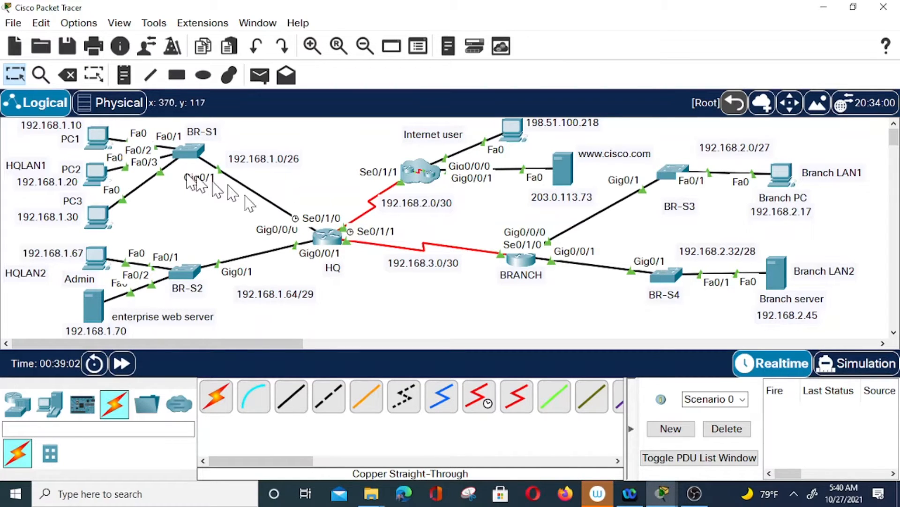
Type a ping to 192.168.1.7 in PC1's command prompt, then close without running it
{"action": "left_click", "coordinate": [102, 135]}
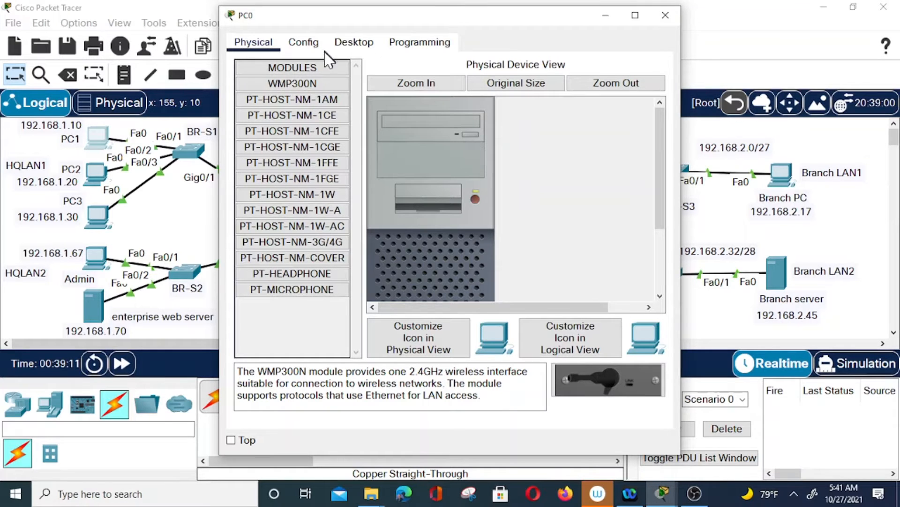
{"action": "left_click", "coordinate": [354, 42]}
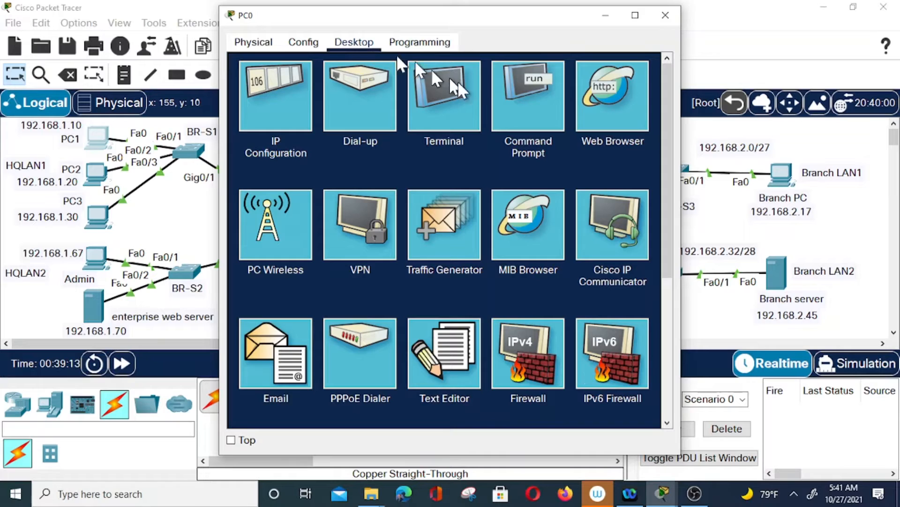
{"action": "left_click", "coordinate": [530, 105]}
{"action": "type", "text": "ping 1"}
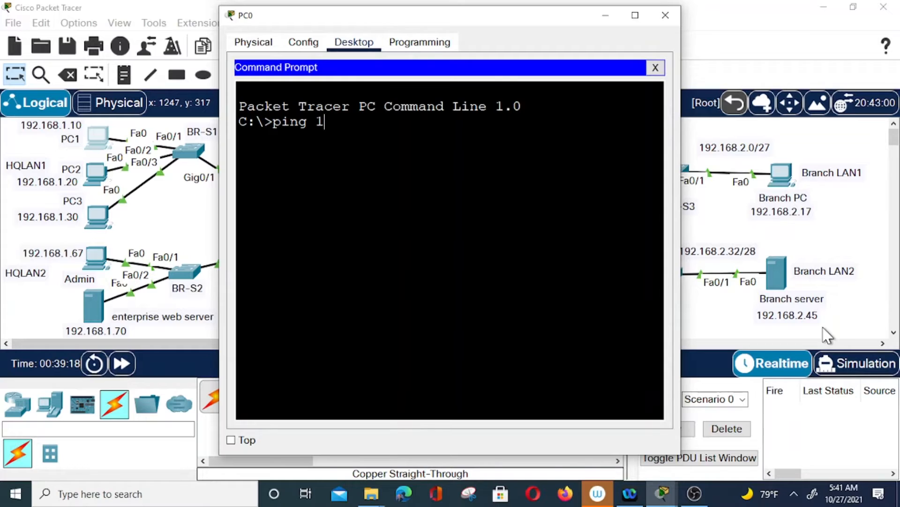
{"action": "type", "text": "92.16"}
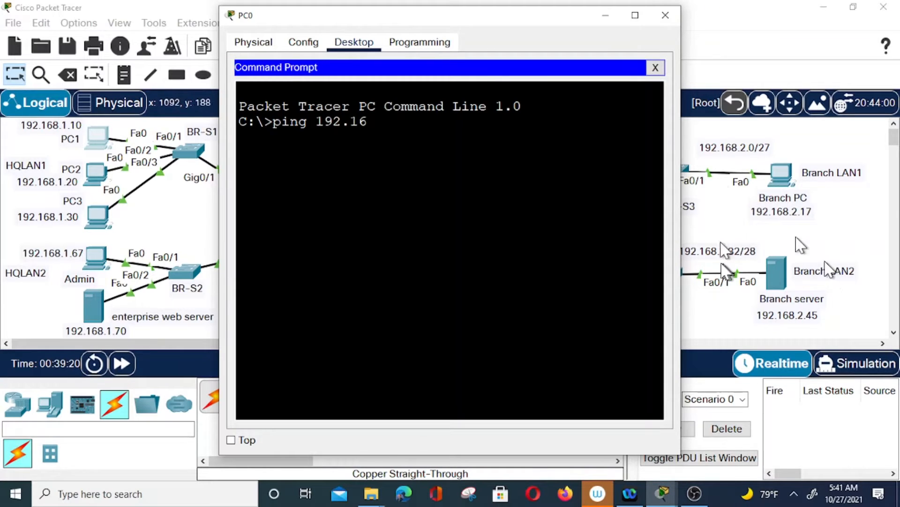
{"action": "type", "text": "8.1.7"}
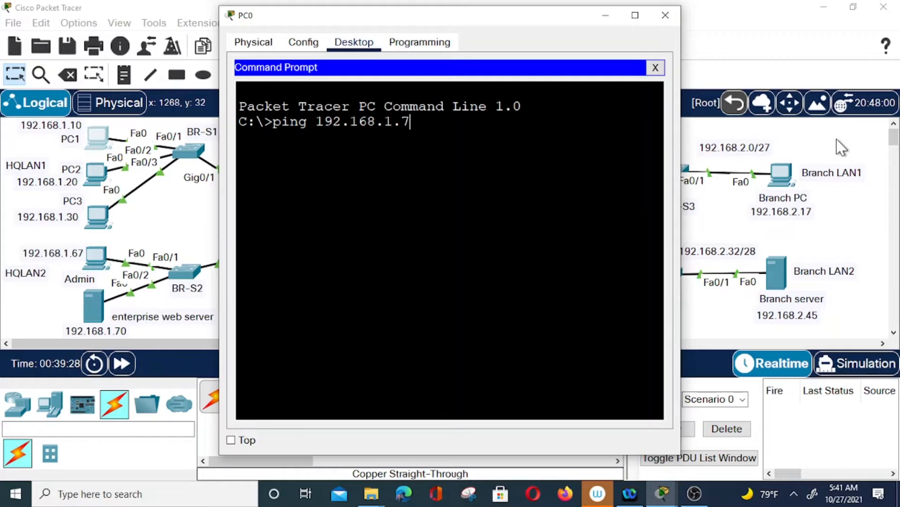
{"action": "left_click", "coordinate": [666, 15]}
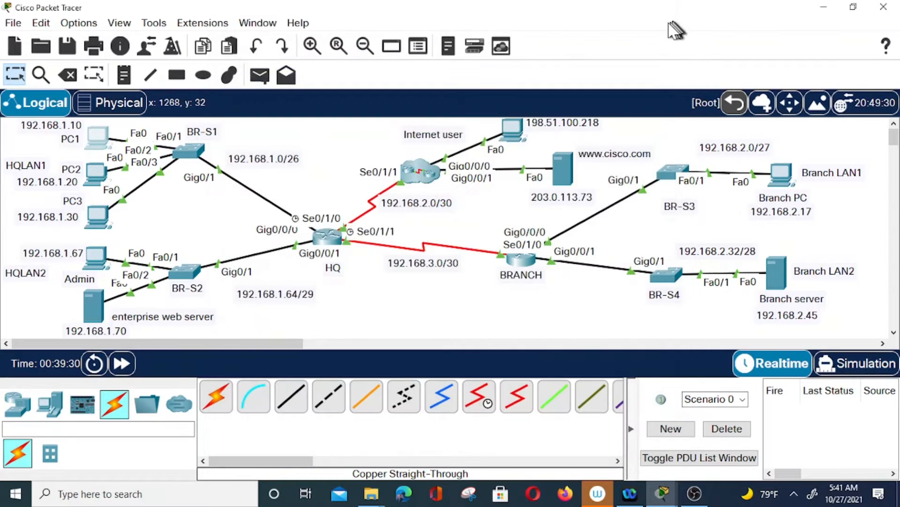
Give PC1 IPv4 192.168.1.10, mask 255.255.255.0 and gateway 192.168.1.1
{"action": "left_click", "coordinate": [98, 138]}
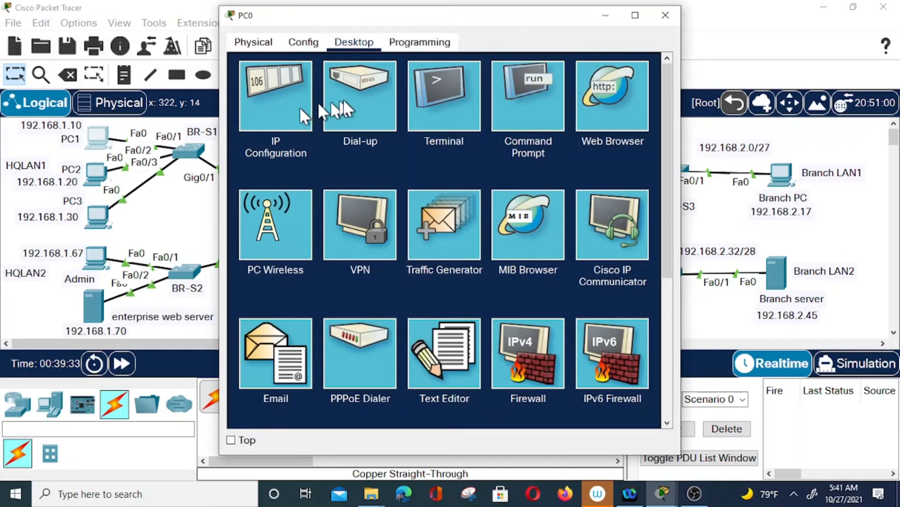
{"action": "left_click", "coordinate": [274, 105]}
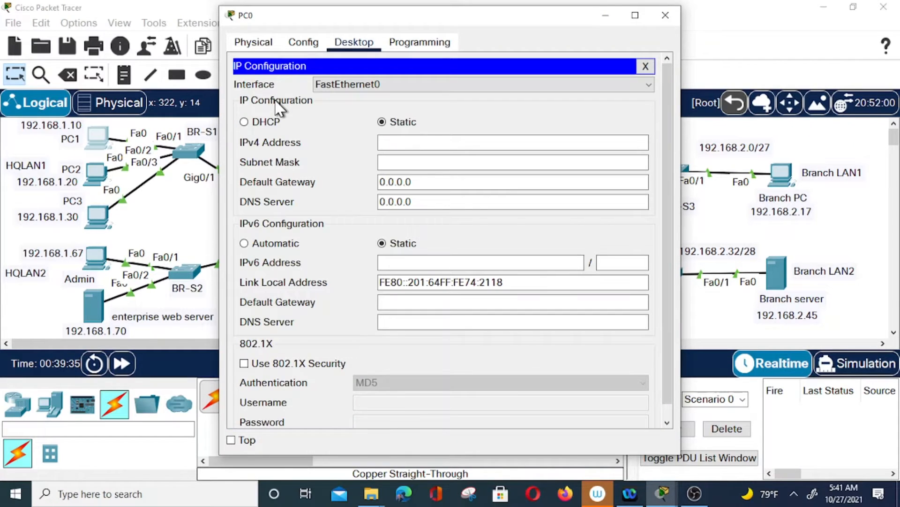
{"action": "left_click", "coordinate": [528, 142]}
{"action": "type", "text": "192.168.1.10"}
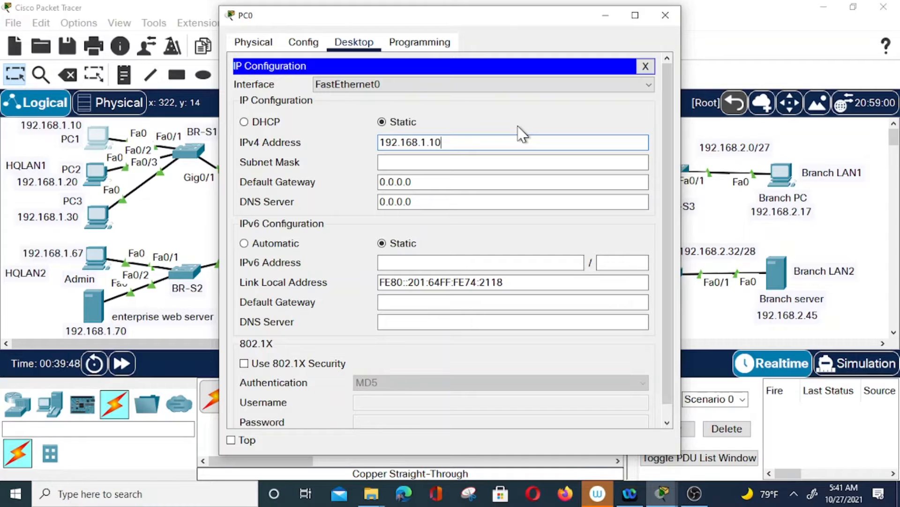
{"action": "left_click", "coordinate": [422, 159]}
{"action": "left_click", "coordinate": [444, 141]}
{"action": "left_click_drag", "start_coordinate": [444, 141], "coordinate": [380, 157]}
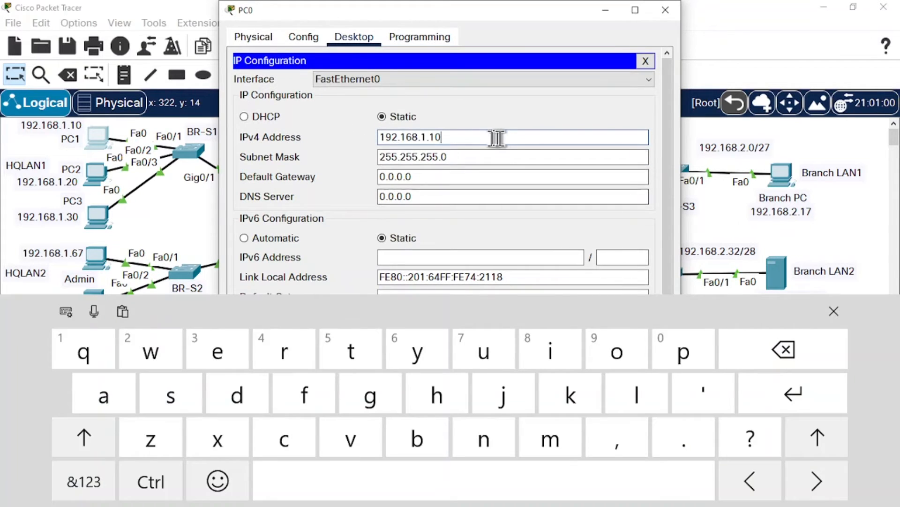
{"action": "left_click_drag", "start_coordinate": [480, 133], "coordinate": [381, 137]}
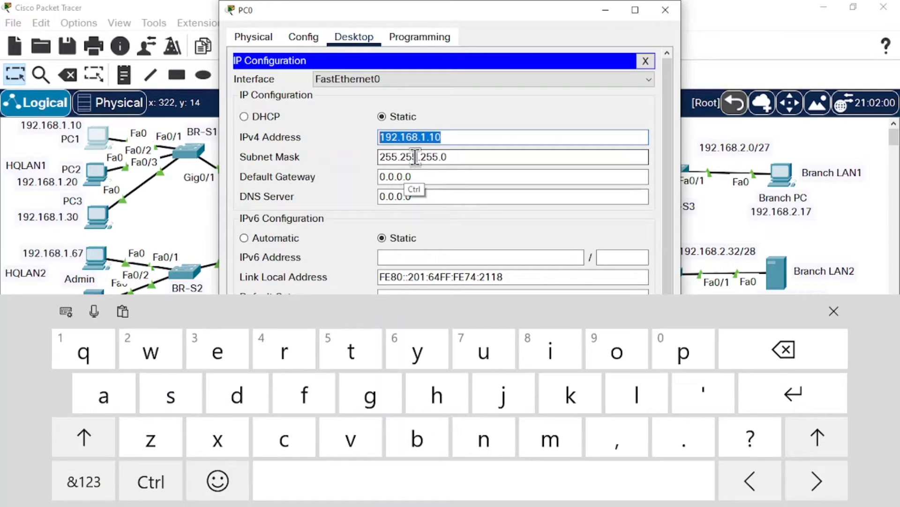
{"action": "key", "text": "ctrl+c"}
{"action": "left_click_drag", "start_coordinate": [432, 180], "coordinate": [370, 185]}
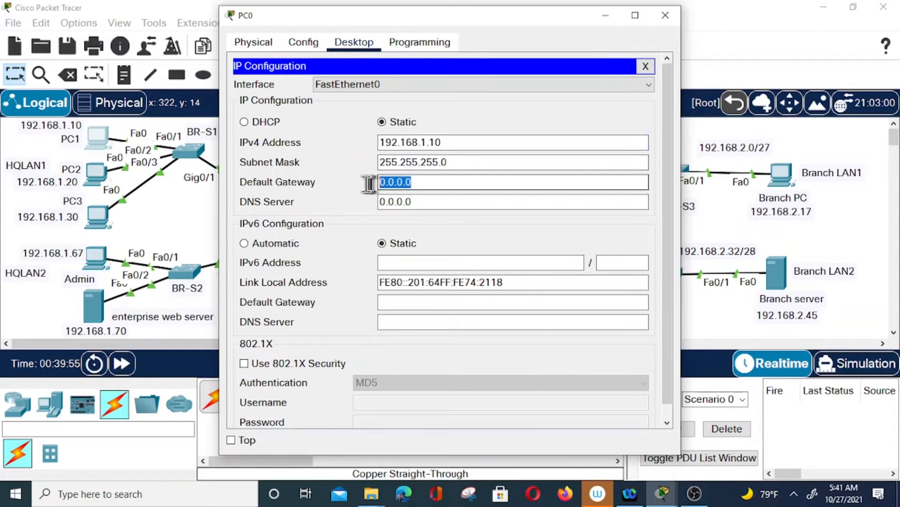
{"action": "key", "text": "ctrl+v"}
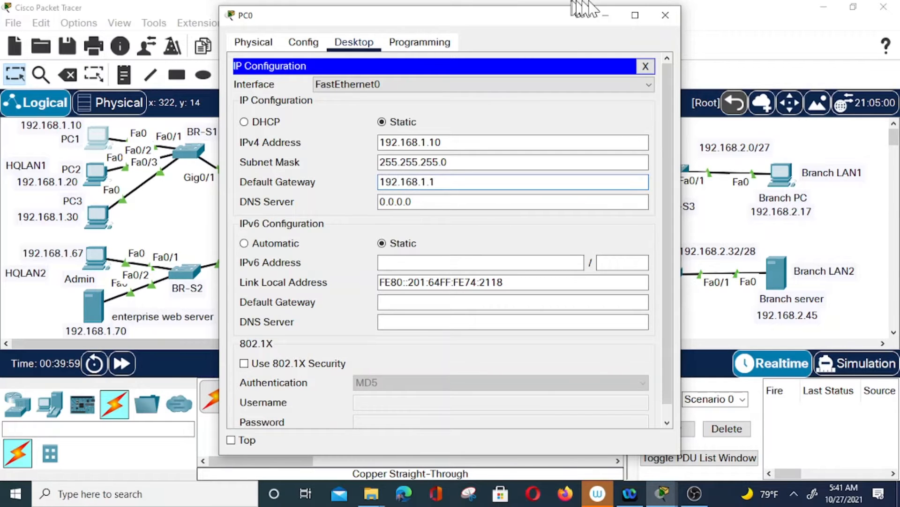
{"action": "left_click", "coordinate": [665, 15]}
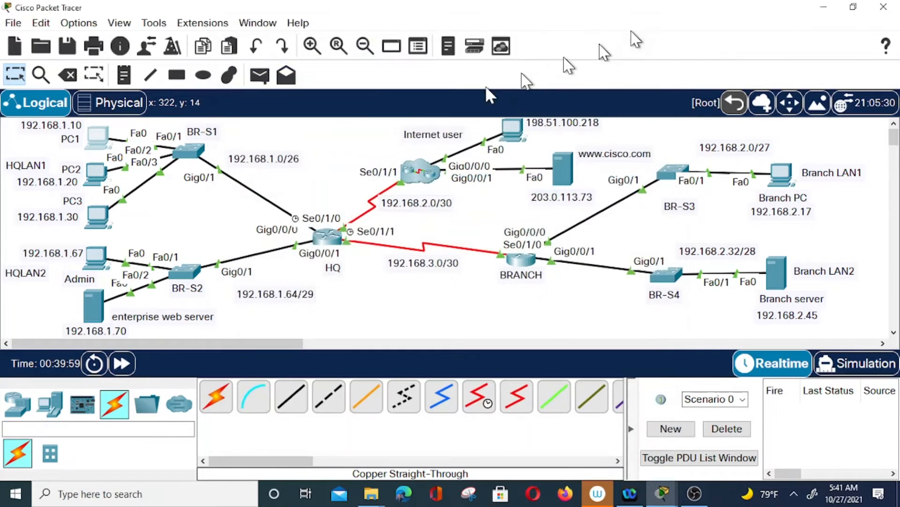
Give PC2 IPv4 192.168.1.20, default mask 255.255.255.0 and gateway 192.168.1.1 via copy-paste
{"action": "left_click", "coordinate": [96, 174]}
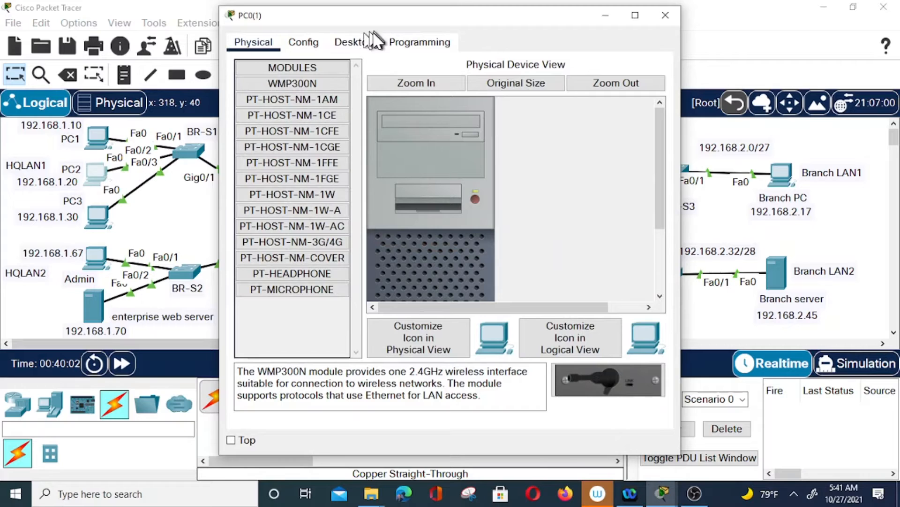
{"action": "left_click", "coordinate": [356, 42]}
{"action": "left_click", "coordinate": [314, 78]}
{"action": "left_click", "coordinate": [434, 142]}
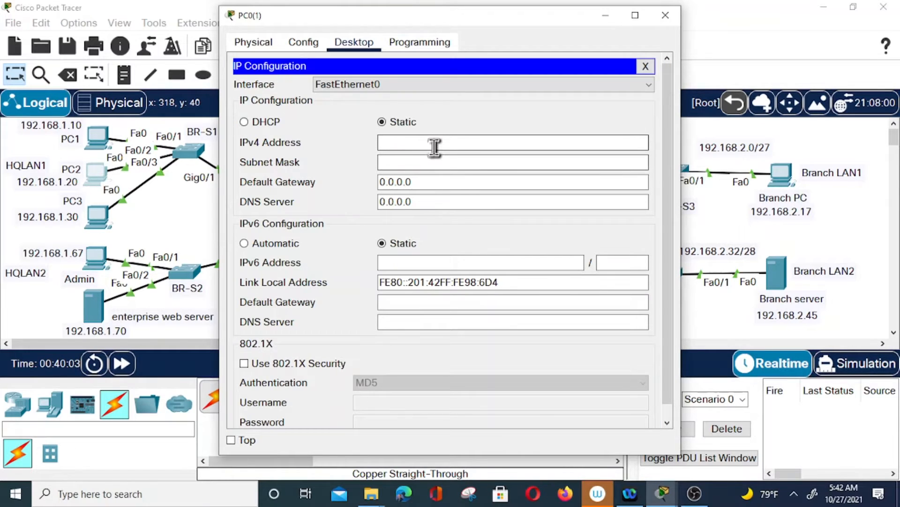
{"action": "type", "text": "192.168"}
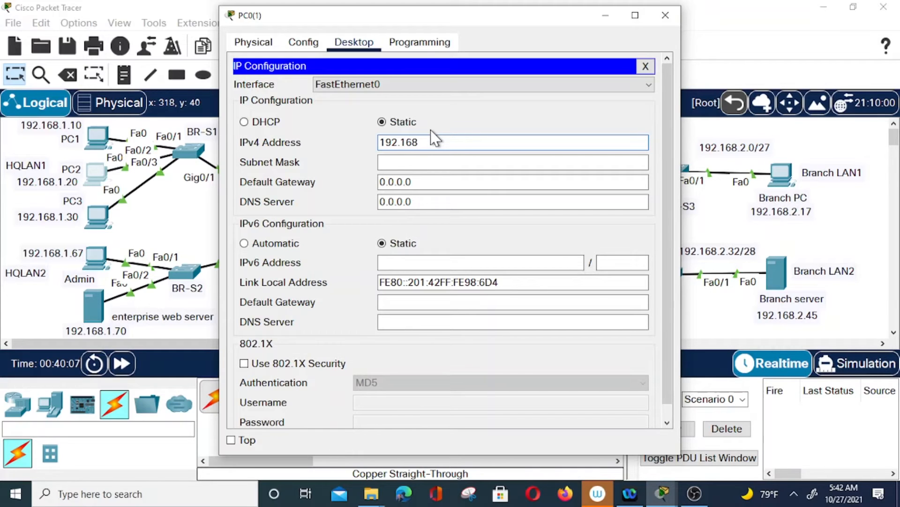
{"action": "type", "text": ".1.20"}
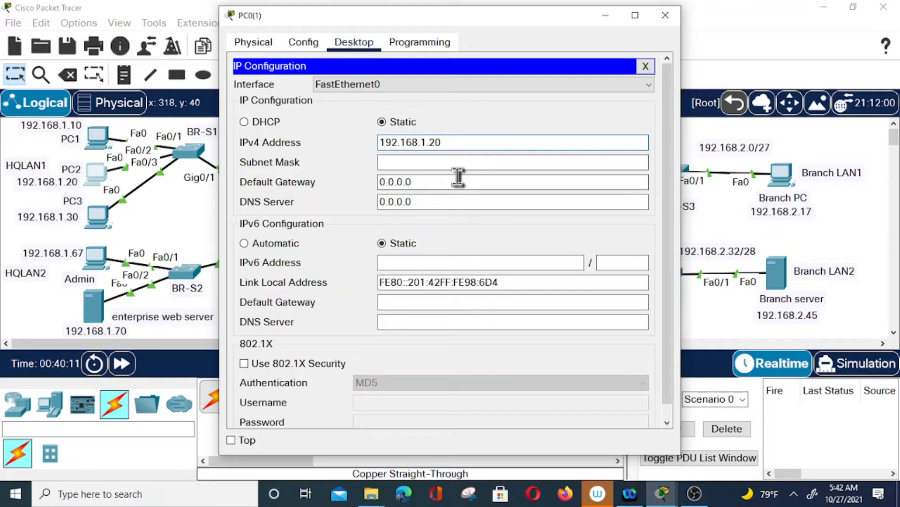
{"action": "left_click", "coordinate": [452, 163]}
{"action": "left_click_drag", "start_coordinate": [446, 142], "coordinate": [376, 143]}
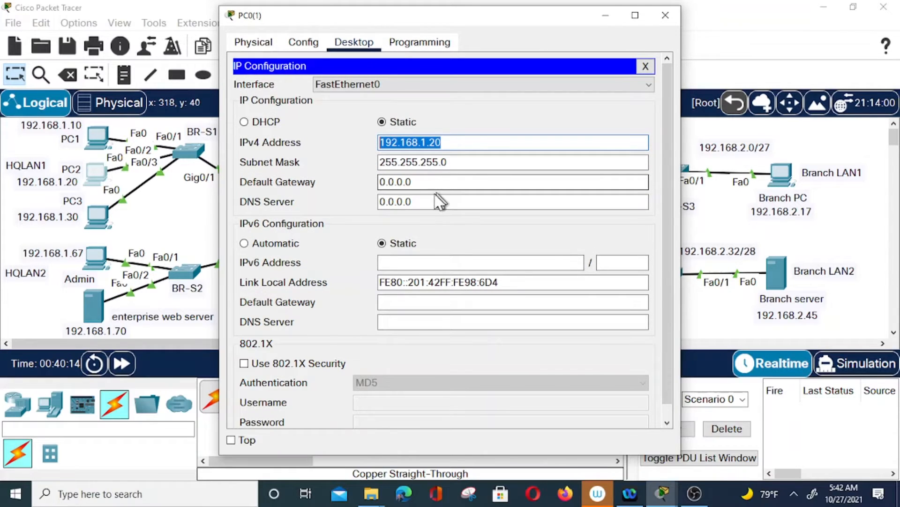
{"action": "left_click_drag", "start_coordinate": [428, 182], "coordinate": [382, 183]}
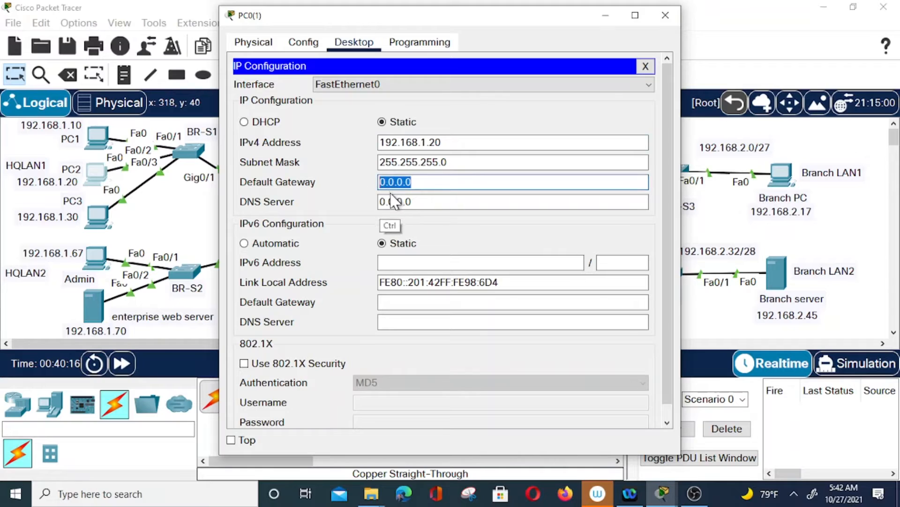
{"action": "key", "text": "ctrl+v"}
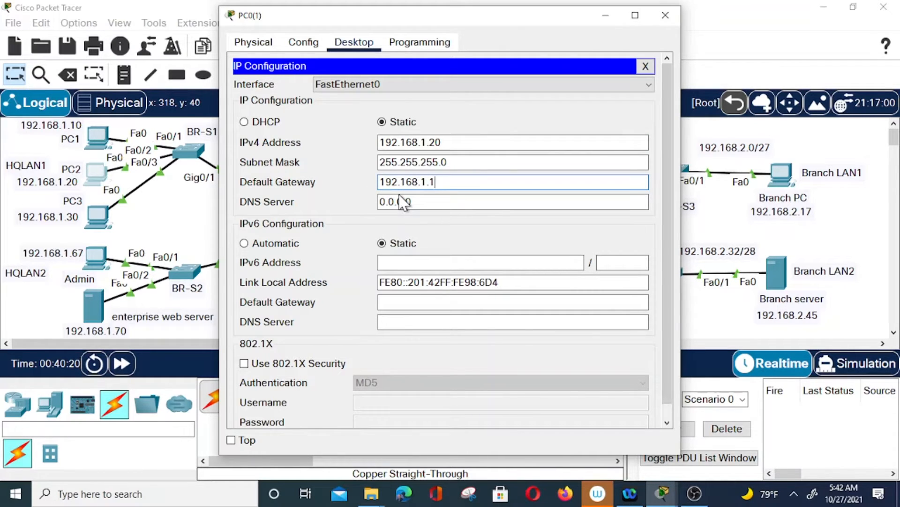
{"action": "left_click", "coordinate": [664, 15]}
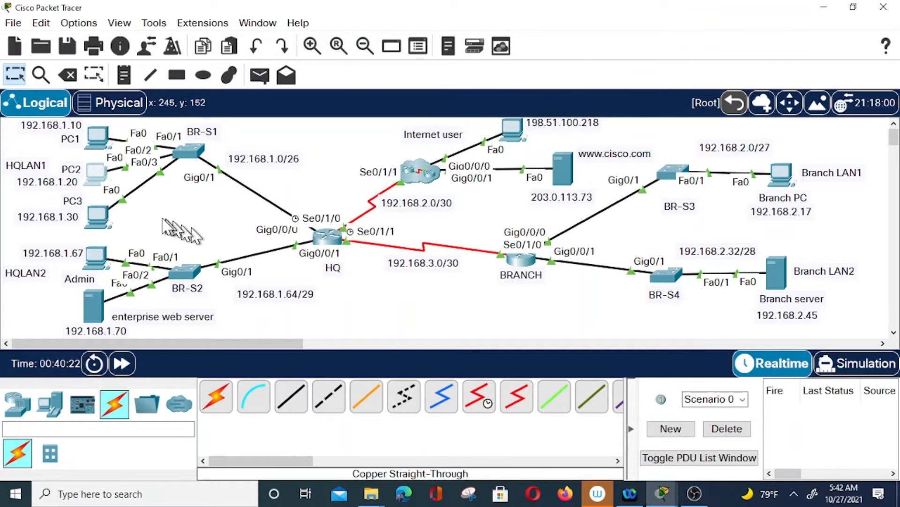
Enter PC3's IPv4 address 192.168.1.30 and fill in the default subnet mask
{"action": "left_click", "coordinate": [98, 220]}
{"action": "mouse_move", "coordinate": [79, 216]}
{"action": "left_mouse_down"}
{"action": "mouse_move", "coordinate": [21, 220]}
{"action": "mouse_move", "coordinate": [83, 216]}
{"action": "left_mouse_up"}
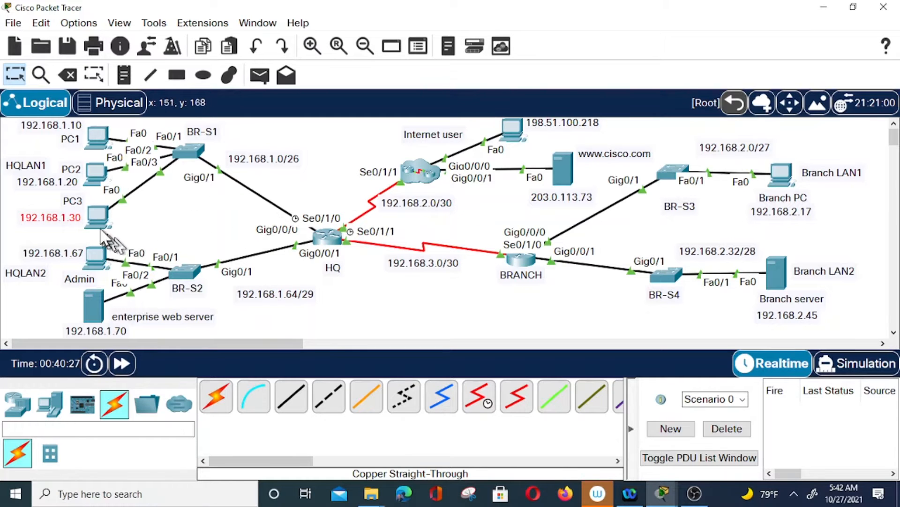
{"action": "left_click", "coordinate": [98, 217]}
{"action": "left_click", "coordinate": [351, 43]}
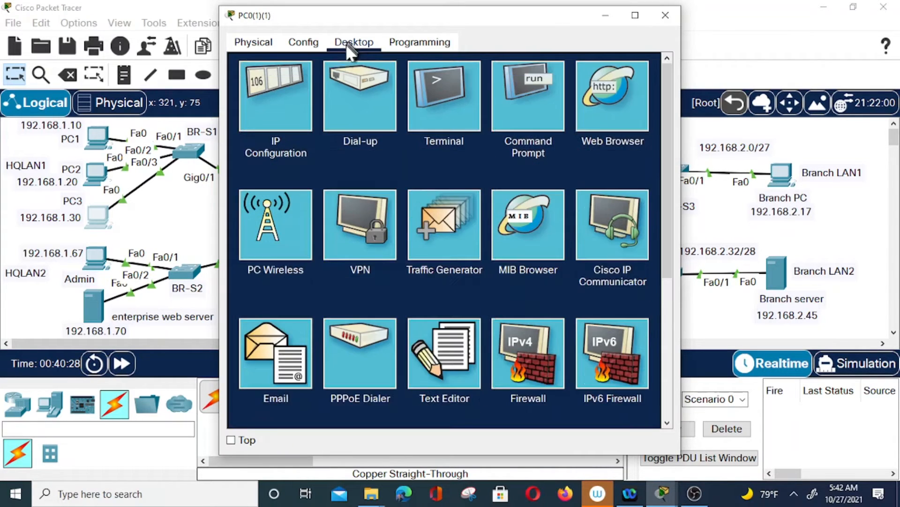
{"action": "left_click", "coordinate": [292, 97]}
{"action": "left_click", "coordinate": [404, 143]}
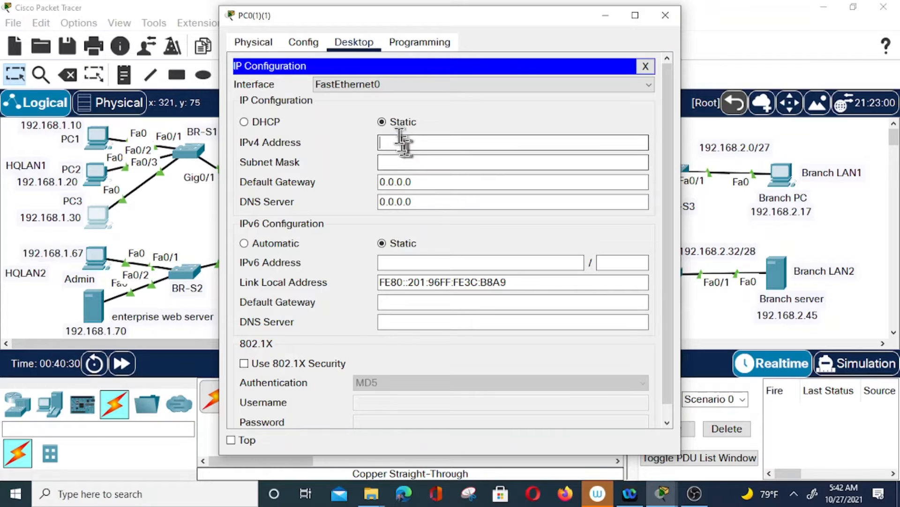
{"action": "type", "text": "192.168.1"}
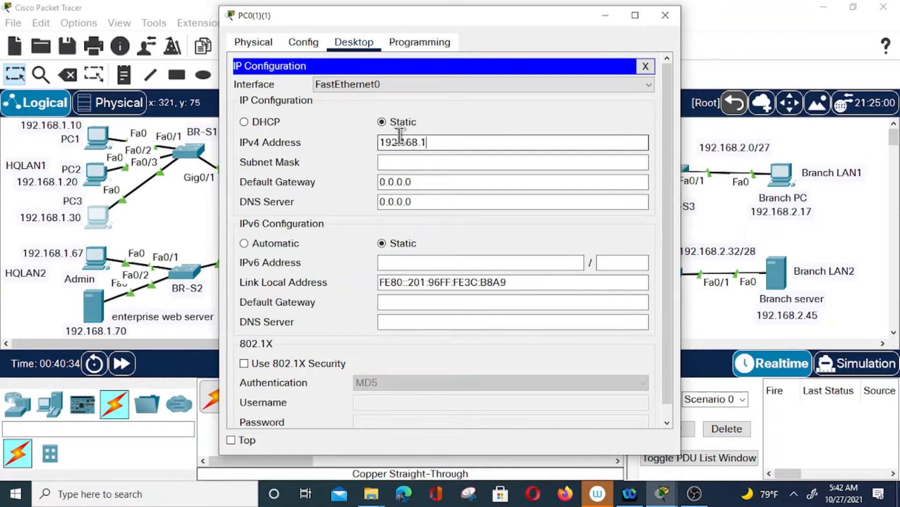
{"action": "type", "text": ".30"}
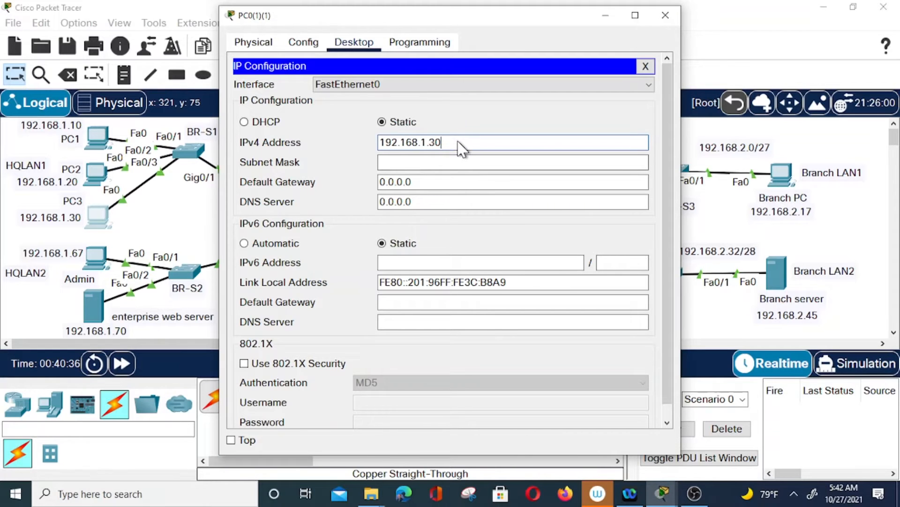
{"action": "left_click", "coordinate": [464, 162]}
Set PC3's gateway to 192.168.1.1 and change its mask to 255.255.255.192
{"action": "left_click_drag", "start_coordinate": [446, 142], "coordinate": [371, 137]}
{"action": "key", "text": "ctrl+c"}
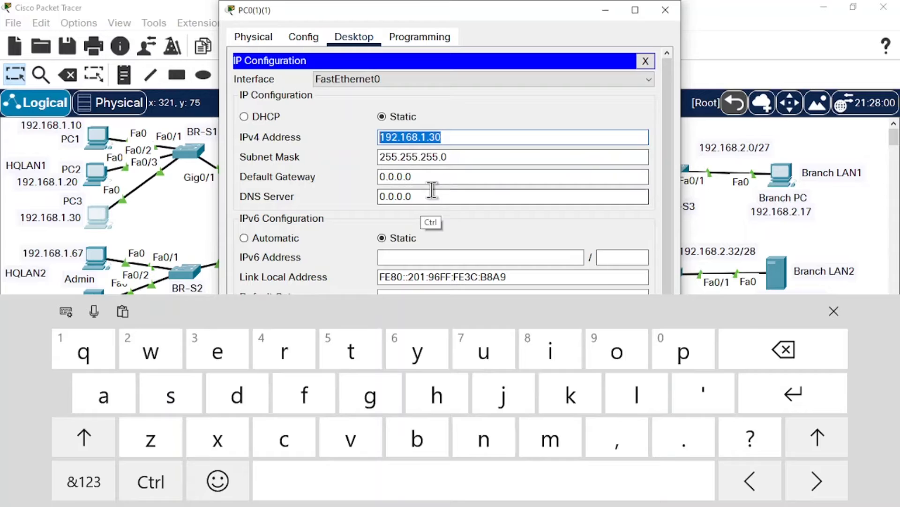
{"action": "left_click_drag", "start_coordinate": [432, 183], "coordinate": [383, 183]}
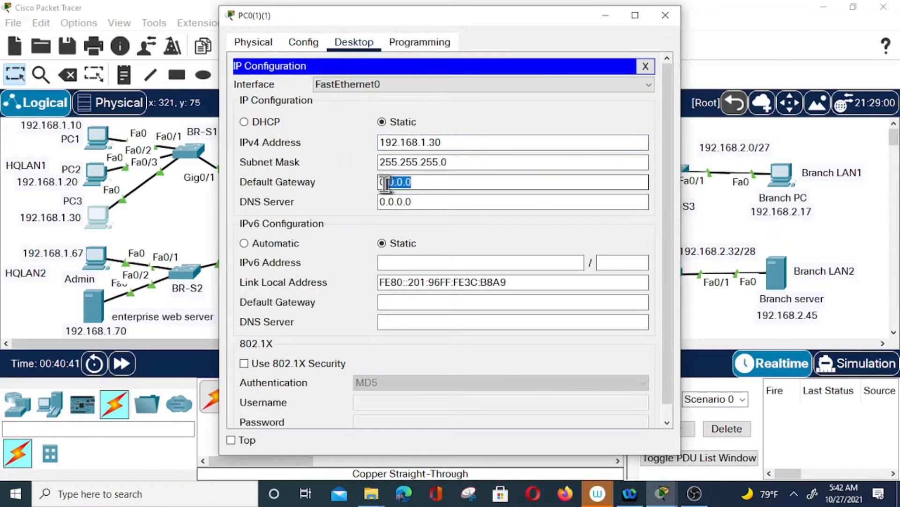
{"action": "key", "text": "ctrl+v"}
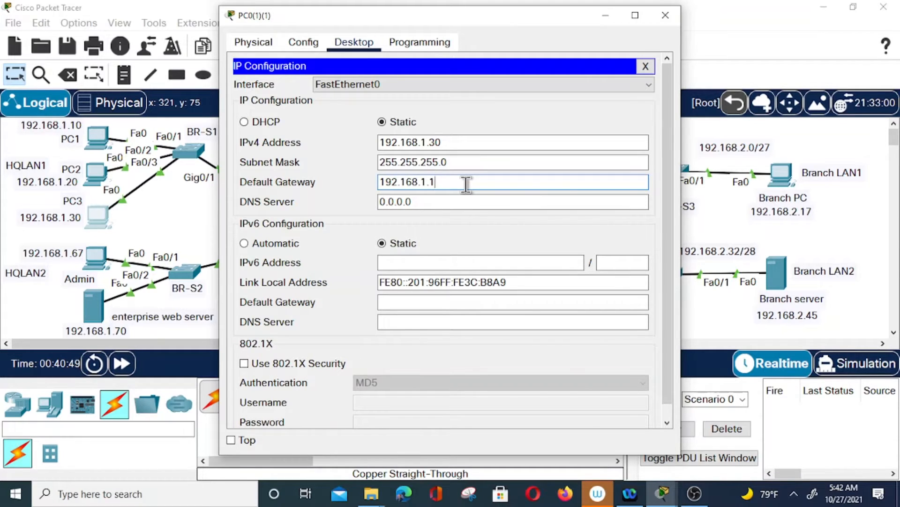
{"action": "left_click", "coordinate": [455, 162]}
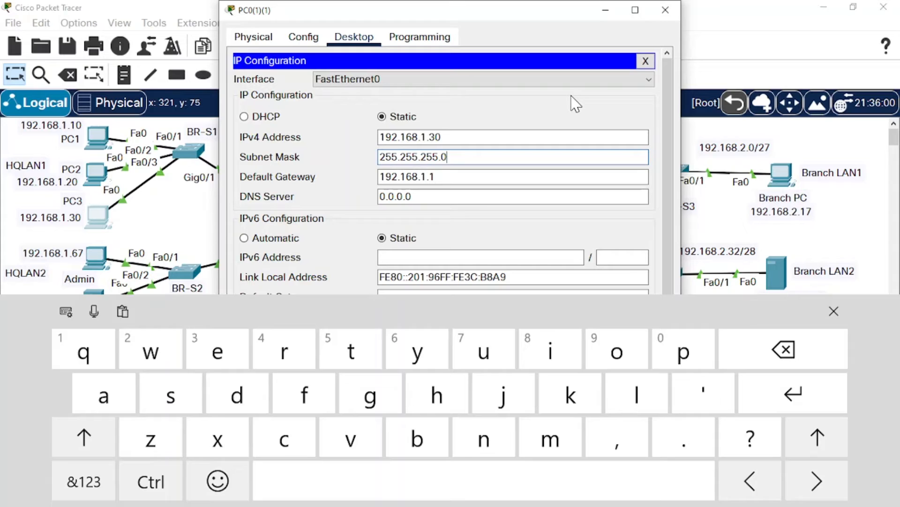
{"action": "key", "text": "BackSpace"}
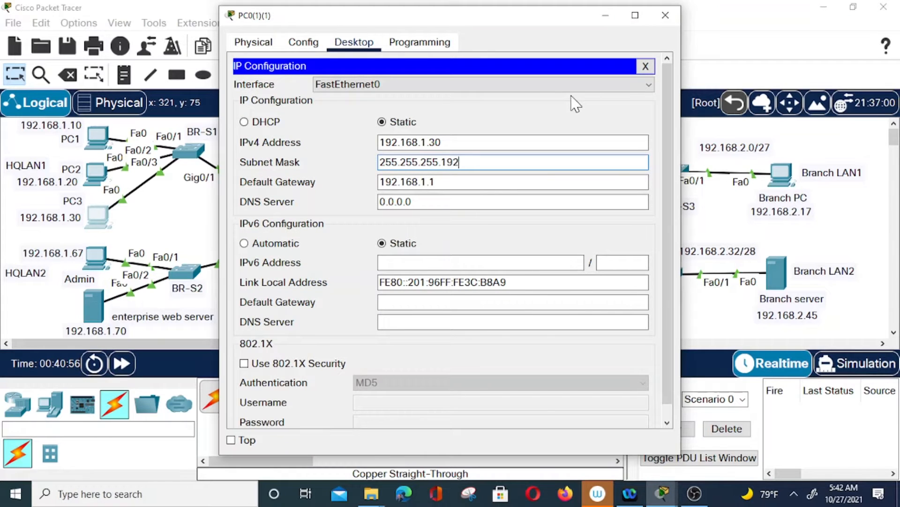
{"action": "left_click", "coordinate": [666, 15]}
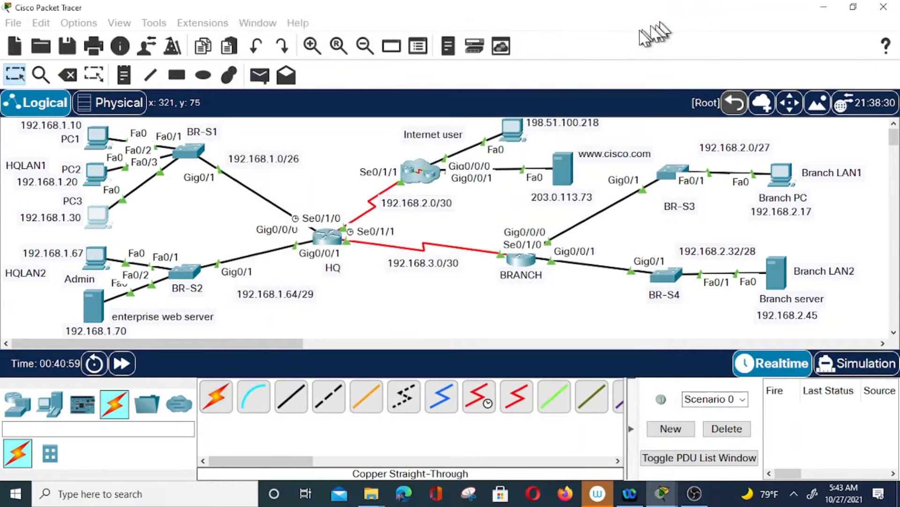
Change PC2's subnet mask to 255.255.255.192
{"action": "left_click", "coordinate": [96, 174]}
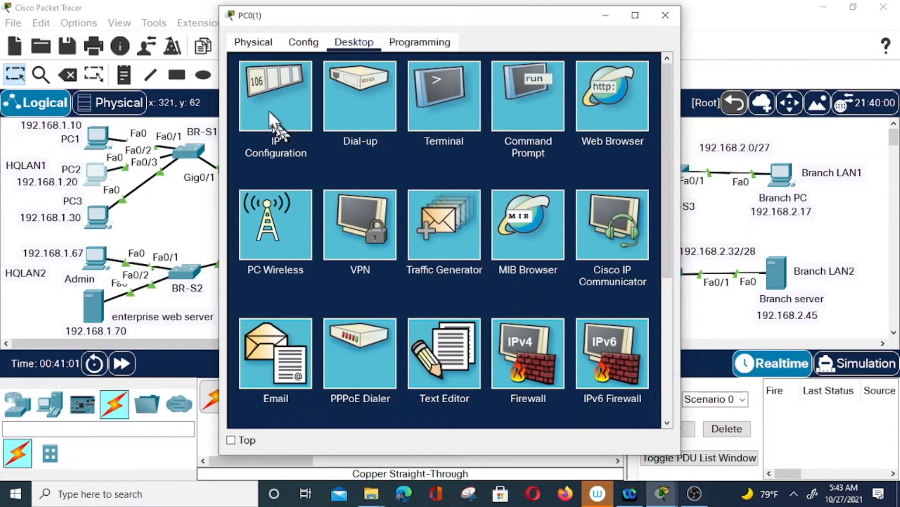
{"action": "left_click", "coordinate": [272, 108]}
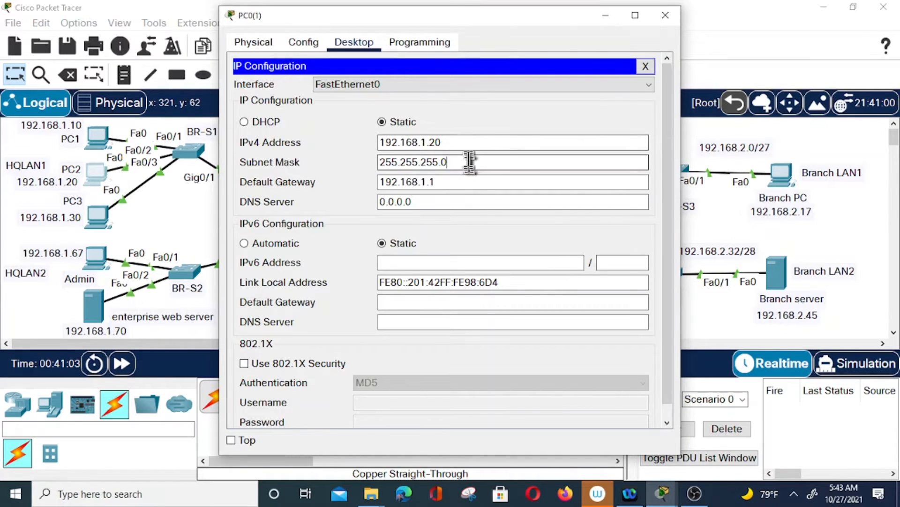
{"action": "key", "text": "BackSpace"}
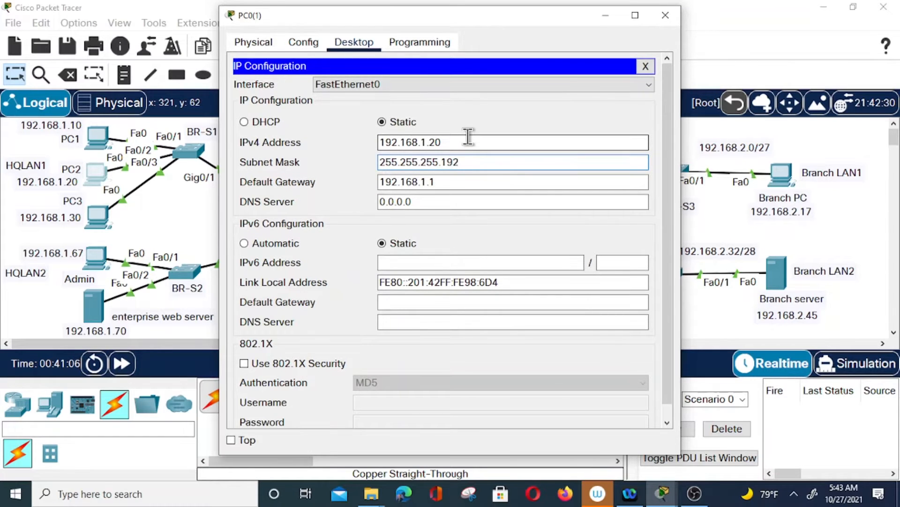
{"action": "left_click", "coordinate": [666, 15]}
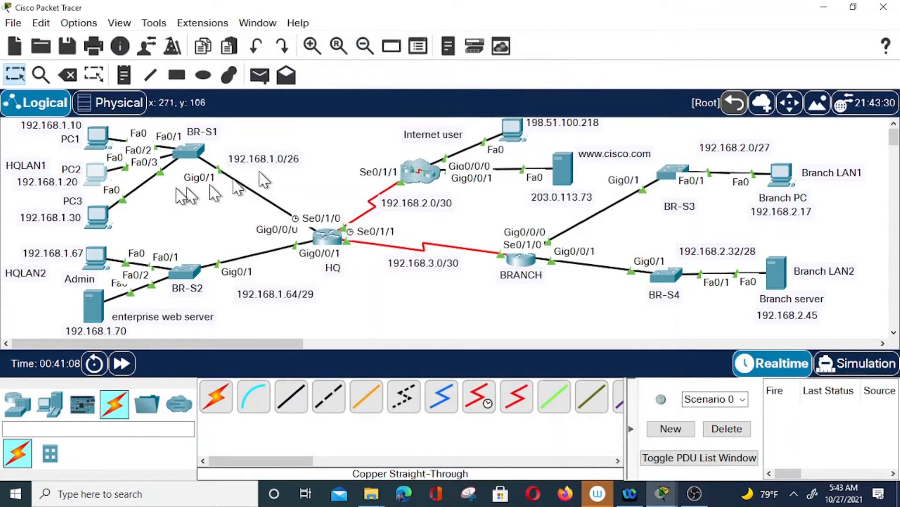
Change PC1's subnet mask to 255.255.255.192
{"action": "left_click", "coordinate": [99, 138]}
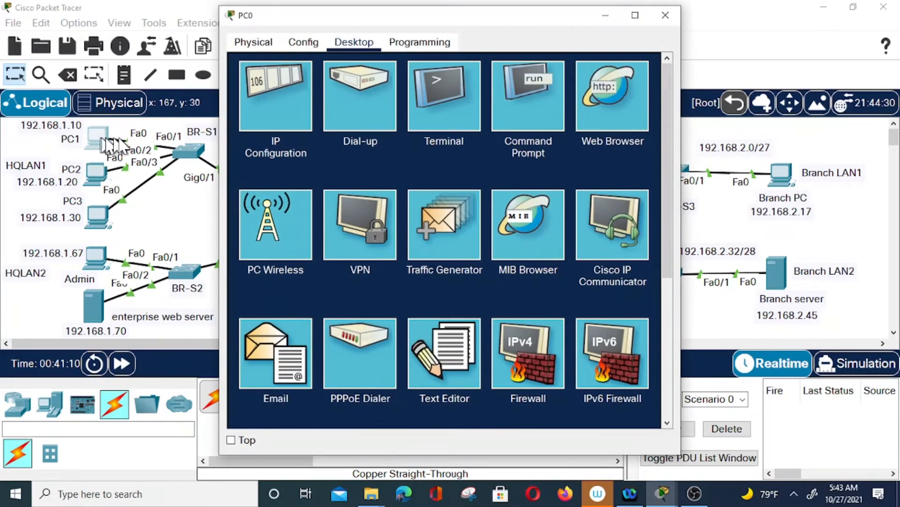
{"action": "left_click", "coordinate": [286, 102]}
{"action": "key", "text": "BackSpace"}
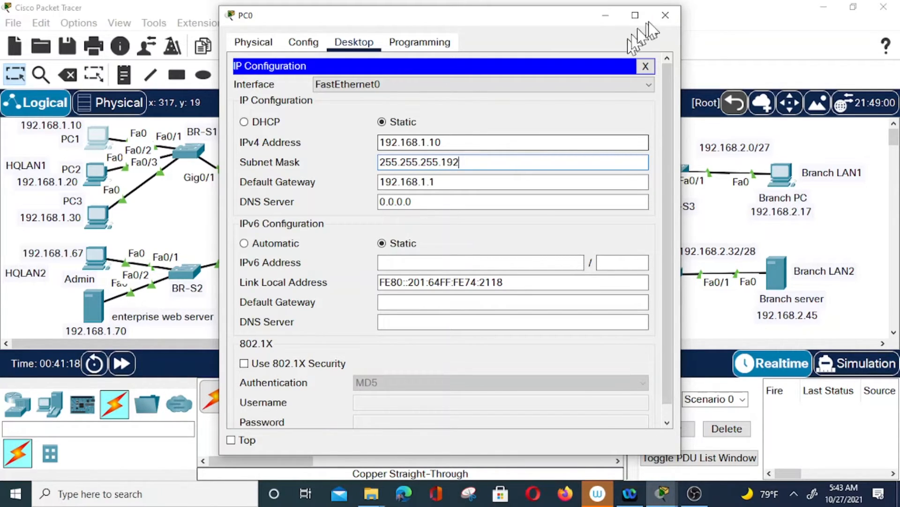
{"action": "left_click", "coordinate": [665, 15]}
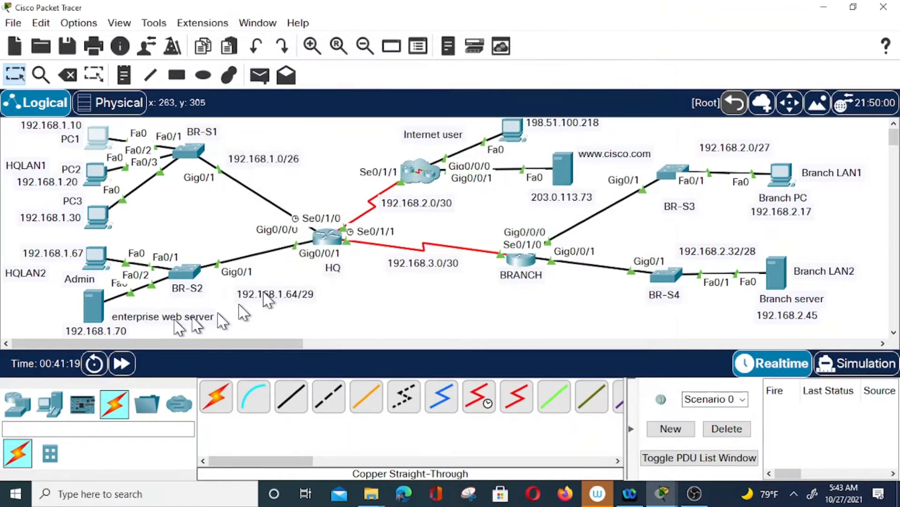
Give the Admin PC IPv4 192.168.1.67, mask 255.255.255.0 and gateway 192.168.1.65
{"action": "left_click", "coordinate": [97, 257]}
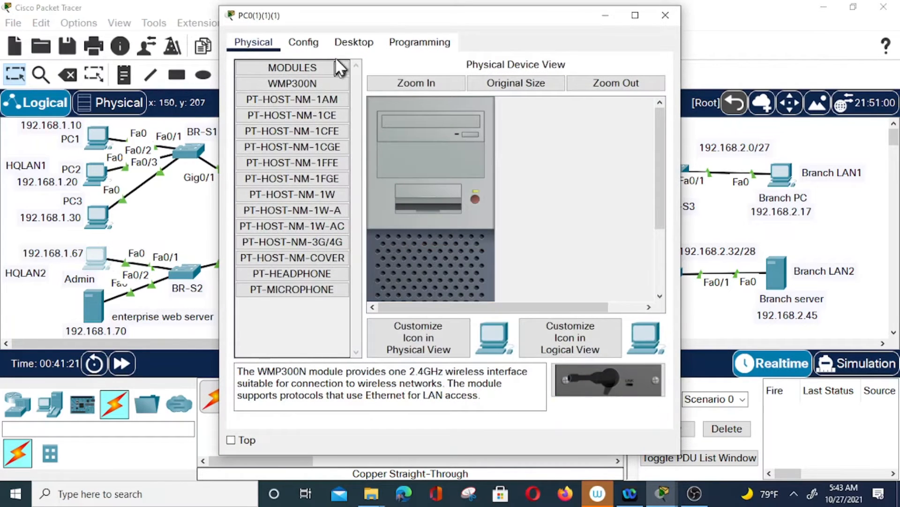
{"action": "left_click", "coordinate": [352, 44]}
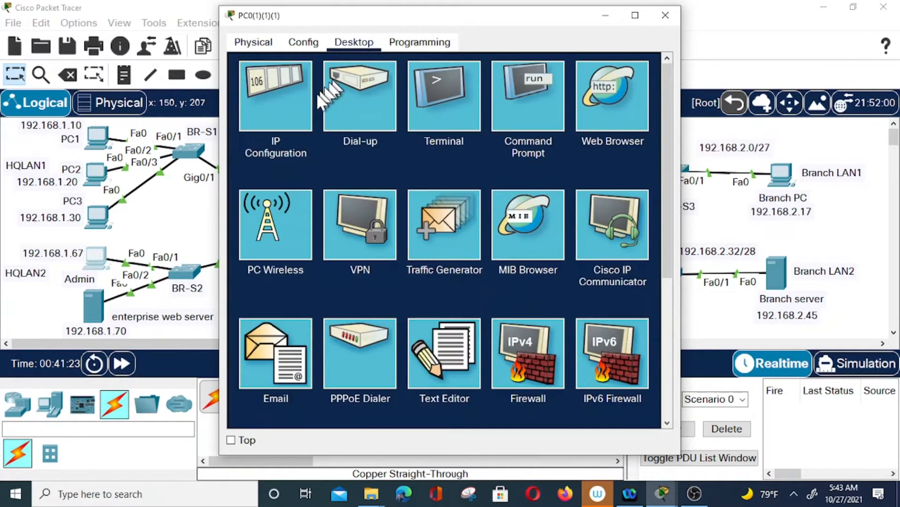
{"action": "left_click", "coordinate": [282, 107]}
{"action": "left_click", "coordinate": [479, 140]}
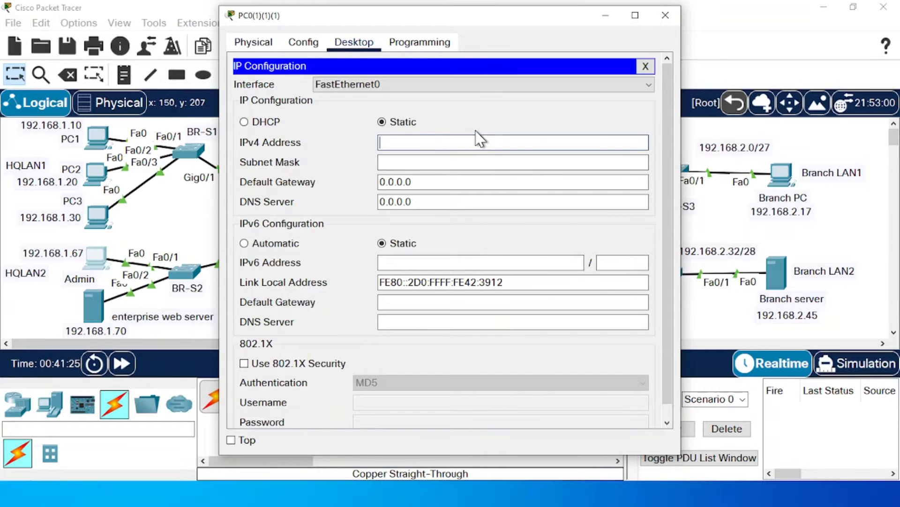
{"action": "type", "text": "192.168.1.67"}
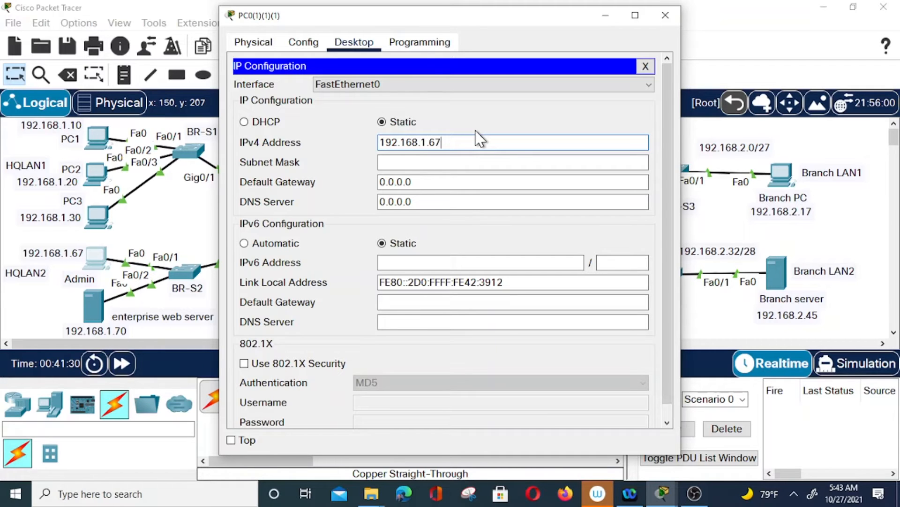
{"action": "left_click", "coordinate": [437, 164]}
{"action": "double_click", "coordinate": [454, 142]}
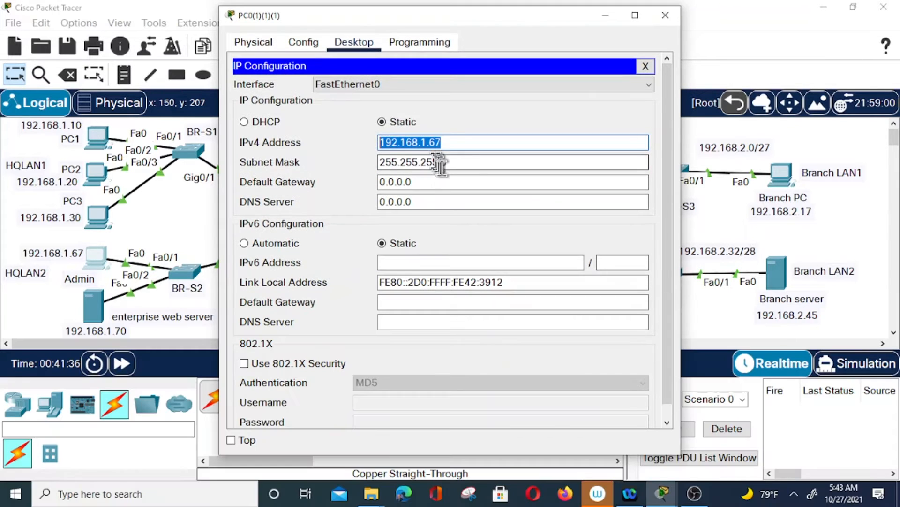
{"action": "double_click", "coordinate": [396, 182]}
{"action": "key", "text": "ctrl+v"}
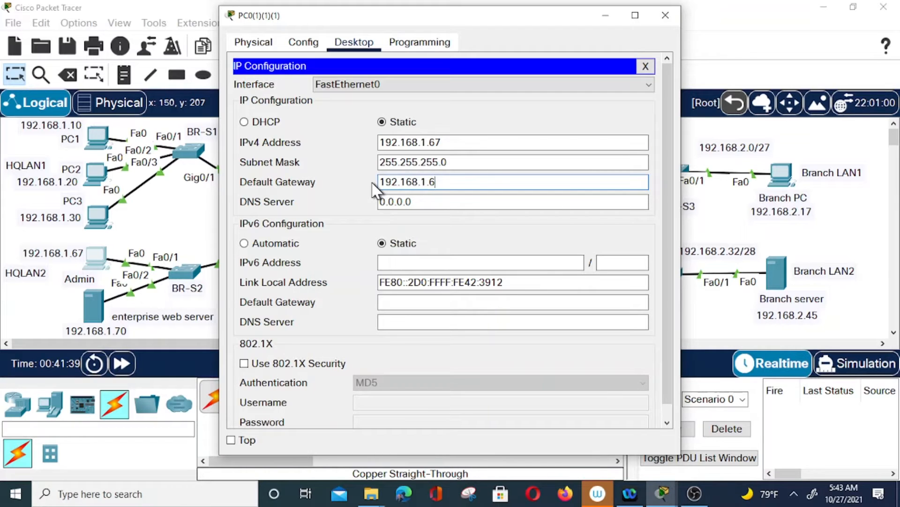
{"action": "left_click", "coordinate": [668, 14]}
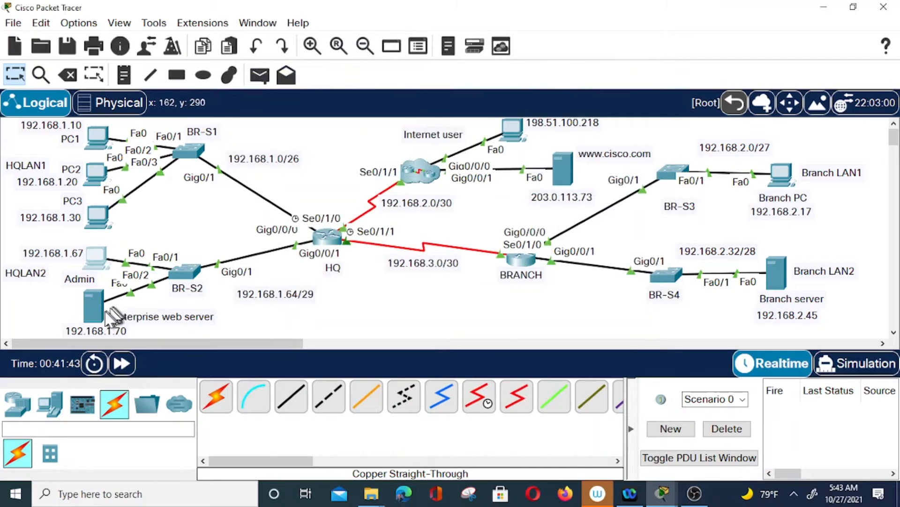
Give the web server IPv4 192.168.1.70, mask 255.255.255.248 and gateway 192.168.1.70
{"action": "left_click", "coordinate": [94, 302]}
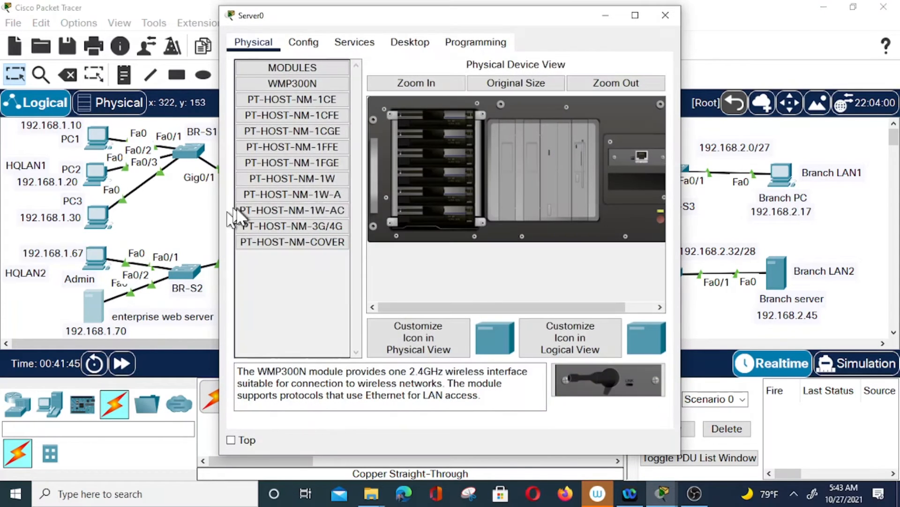
{"action": "left_click", "coordinate": [411, 42]}
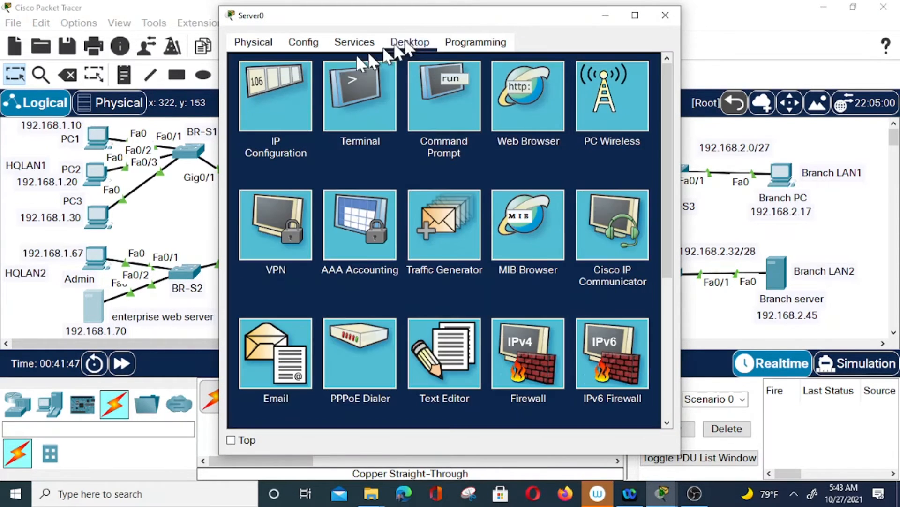
{"action": "left_click", "coordinate": [288, 90]}
{"action": "left_click", "coordinate": [391, 122]}
{"action": "type", "text": "19"}
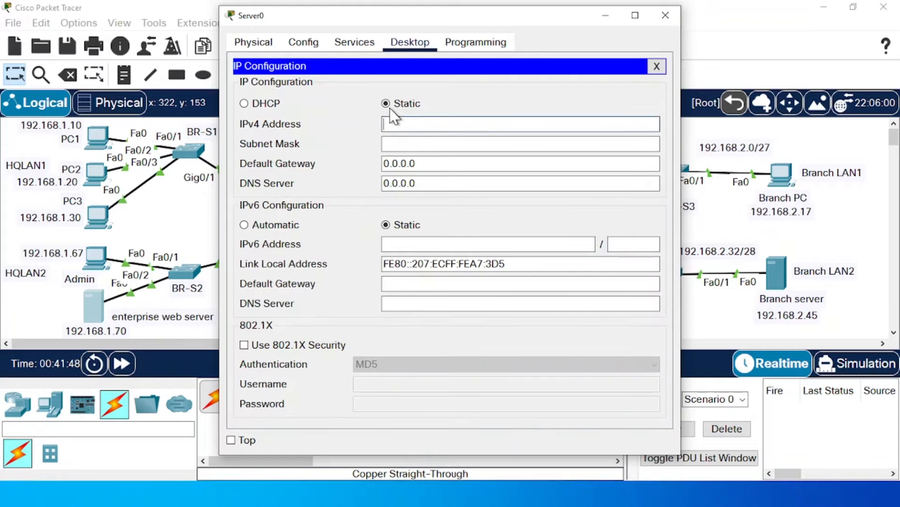
{"action": "type", "text": "2.168.1.70"}
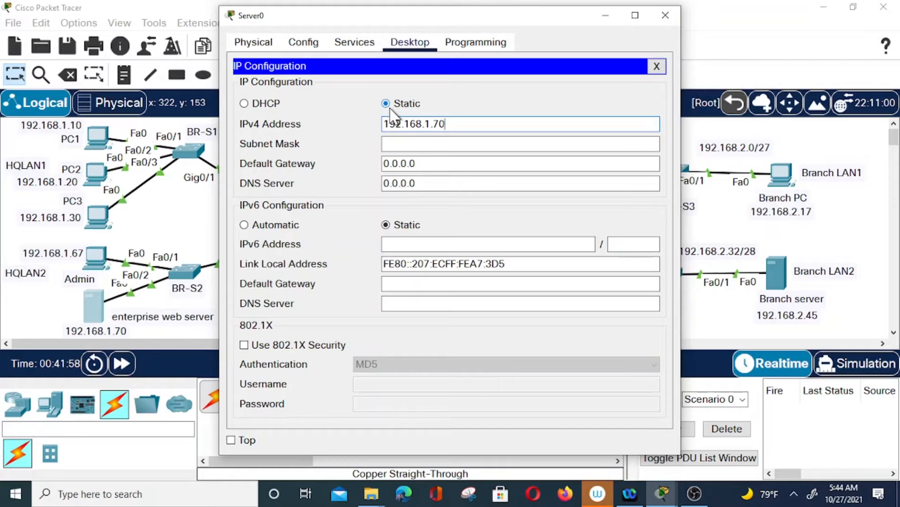
{"action": "left_click", "coordinate": [511, 145]}
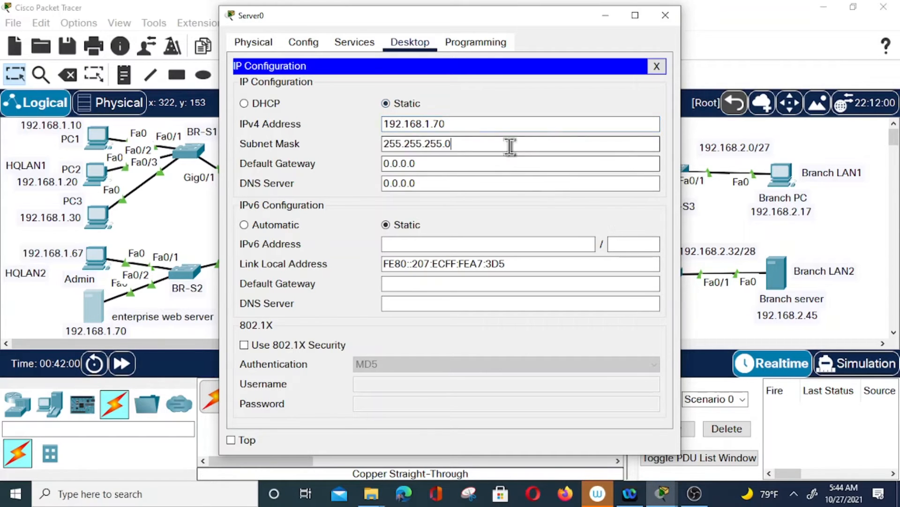
{"action": "left_click_drag", "start_coordinate": [482, 129], "coordinate": [378, 123]}
{"action": "key", "text": "ctrl+c"}
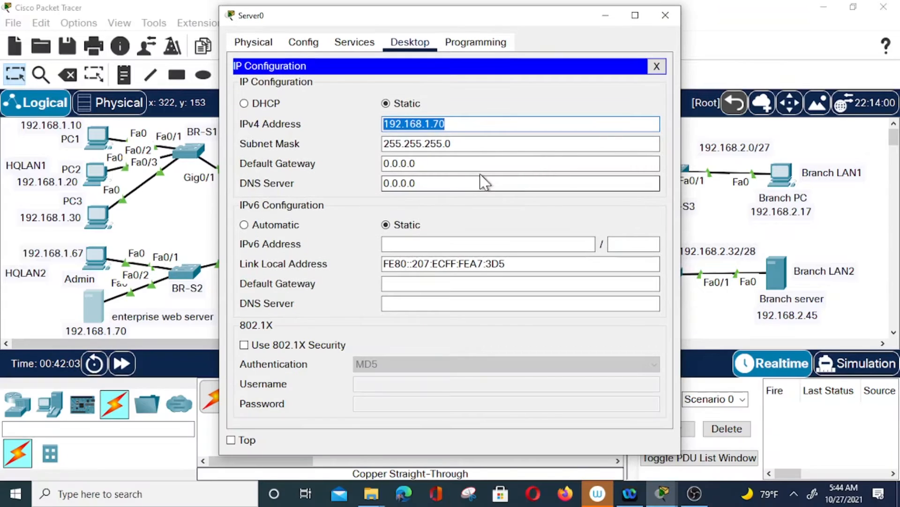
{"action": "left_click_drag", "start_coordinate": [468, 163], "coordinate": [378, 170]}
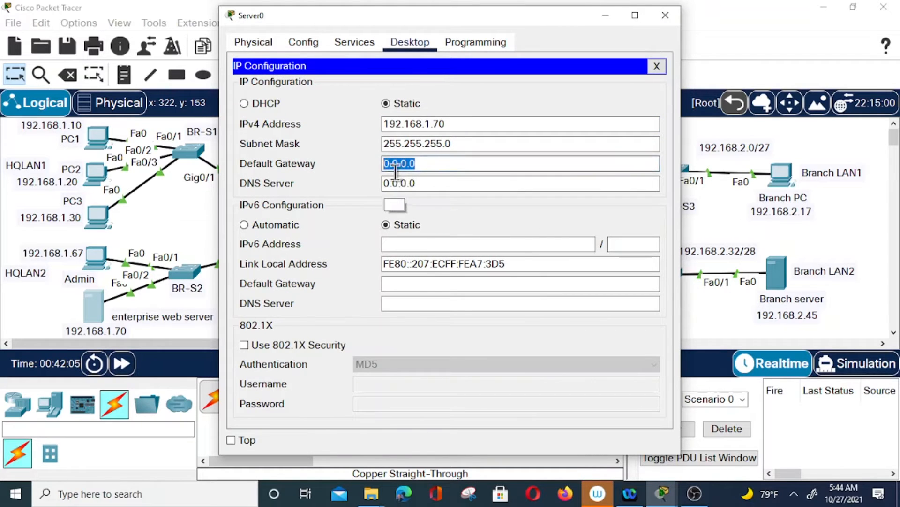
{"action": "key", "text": "ctrl+v"}
{"action": "left_click", "coordinate": [464, 144]}
{"action": "key", "text": "BackSpace"}
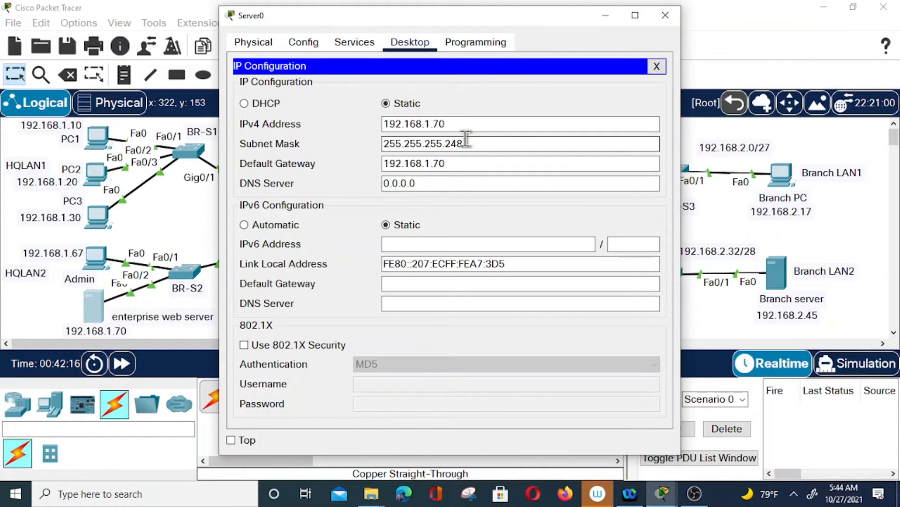
{"action": "left_click", "coordinate": [665, 15]}
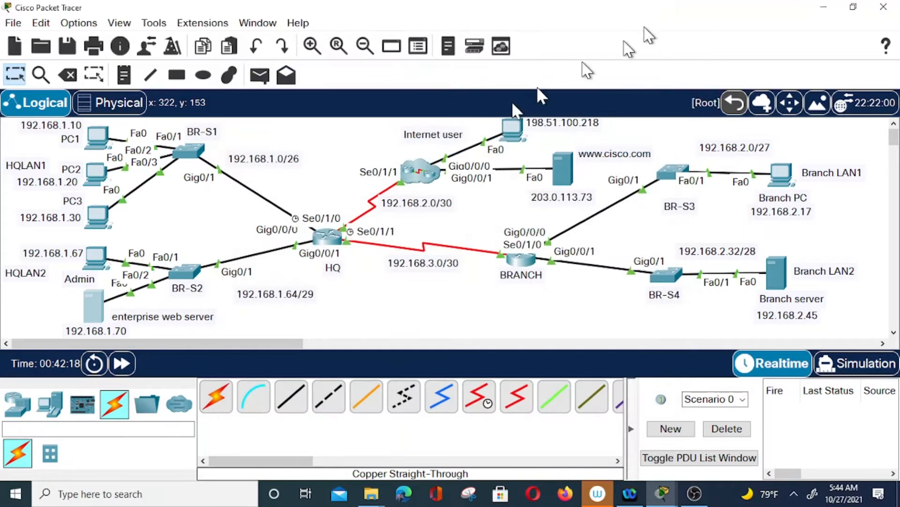
Change the Admin PC's subnet mask to 255.255.255.248
{"action": "left_click", "coordinate": [101, 258]}
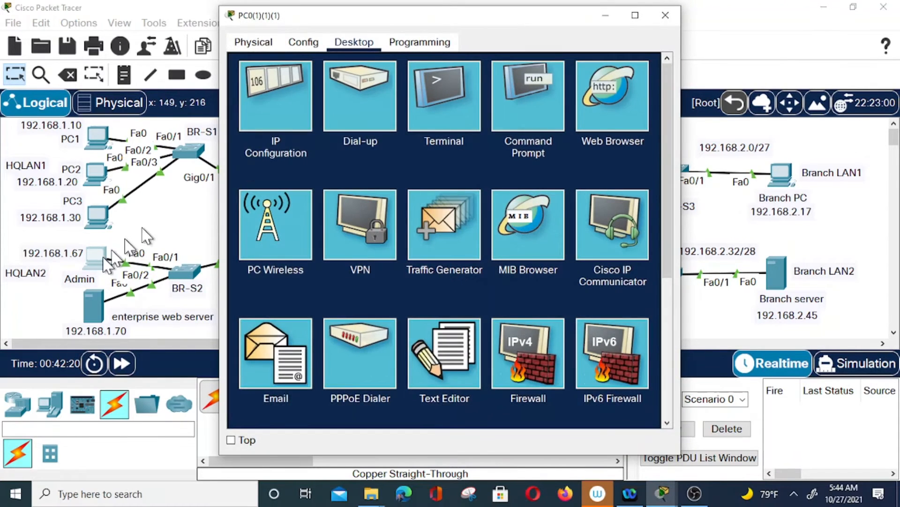
{"action": "left_click", "coordinate": [259, 108]}
{"action": "left_click", "coordinate": [463, 159]}
{"action": "key", "text": "BackSpace"}
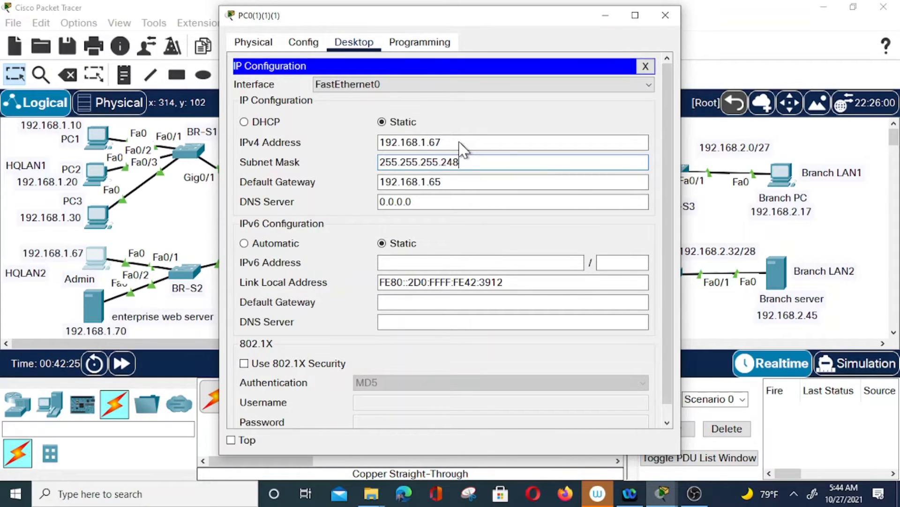
{"action": "left_click", "coordinate": [670, 21]}
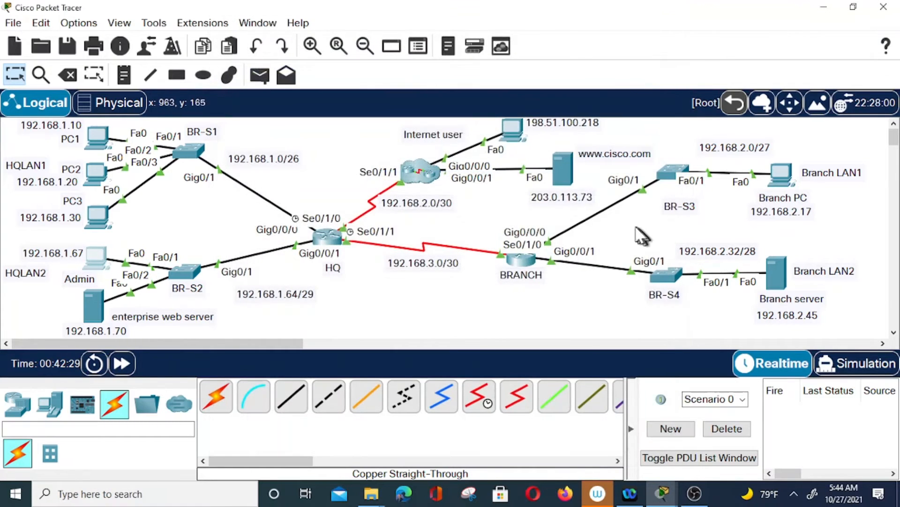
Enter IPv4 address 198.51.100.218 on the Internet user PC
{"action": "left_click", "coordinate": [511, 127]}
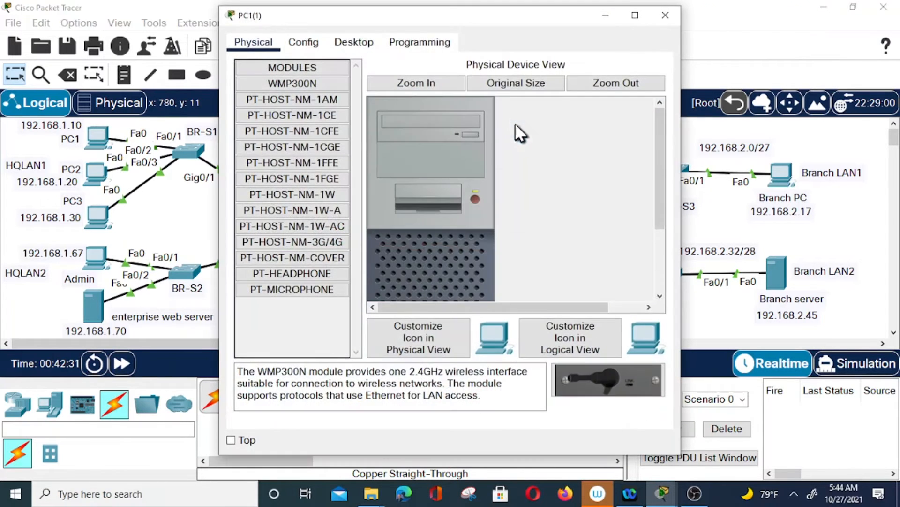
{"action": "left_click_drag", "start_coordinate": [467, 22], "coordinate": [694, 1]}
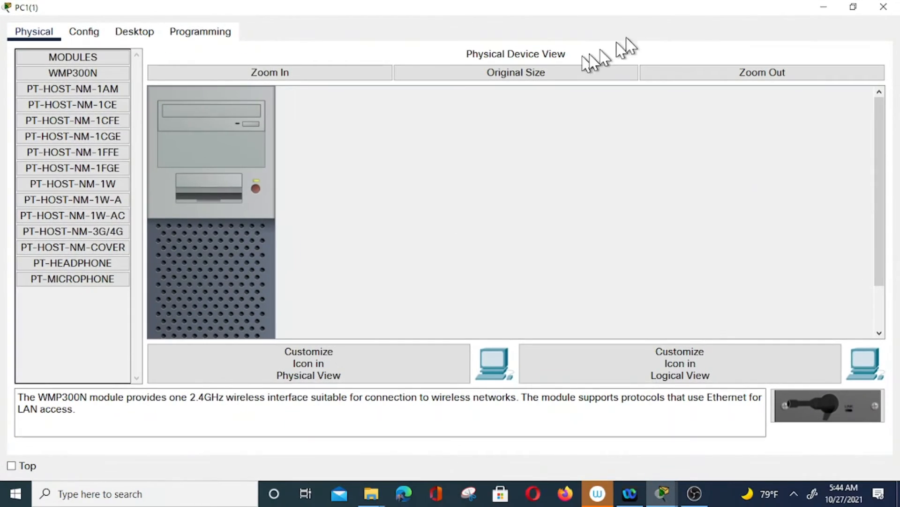
{"action": "left_click", "coordinate": [854, 7]}
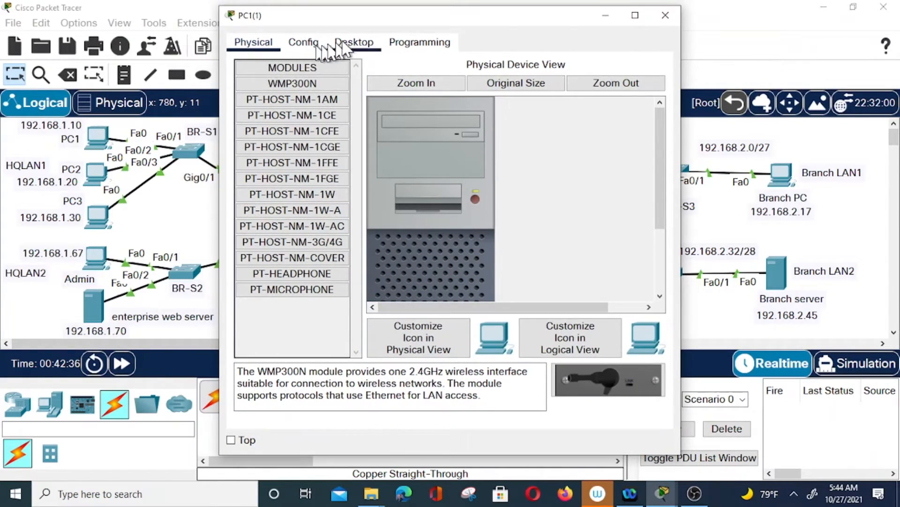
{"action": "left_click", "coordinate": [356, 43]}
{"action": "left_click", "coordinate": [285, 109]}
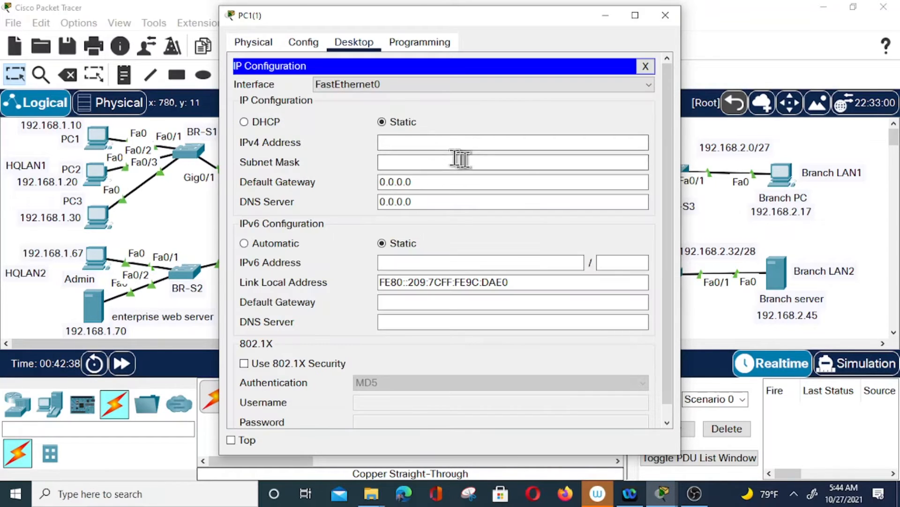
{"action": "left_click", "coordinate": [467, 141]}
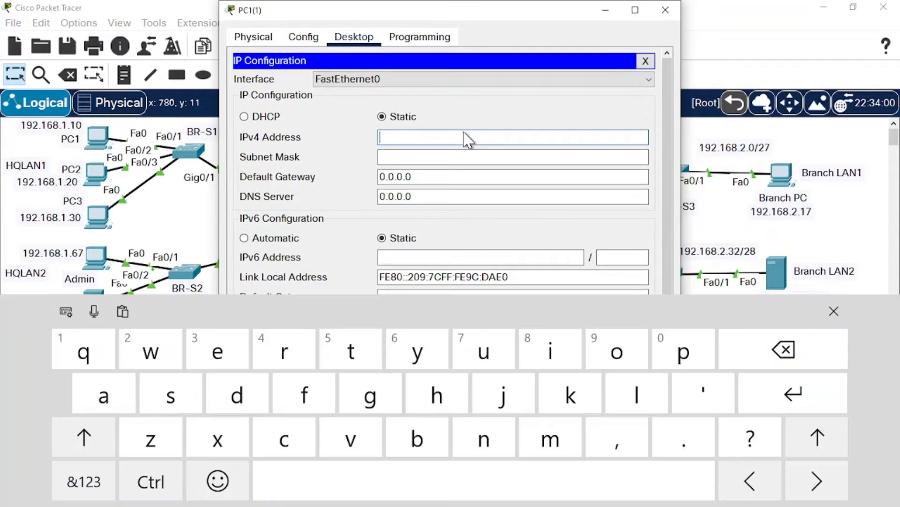
{"action": "type", "text": "198.51."}
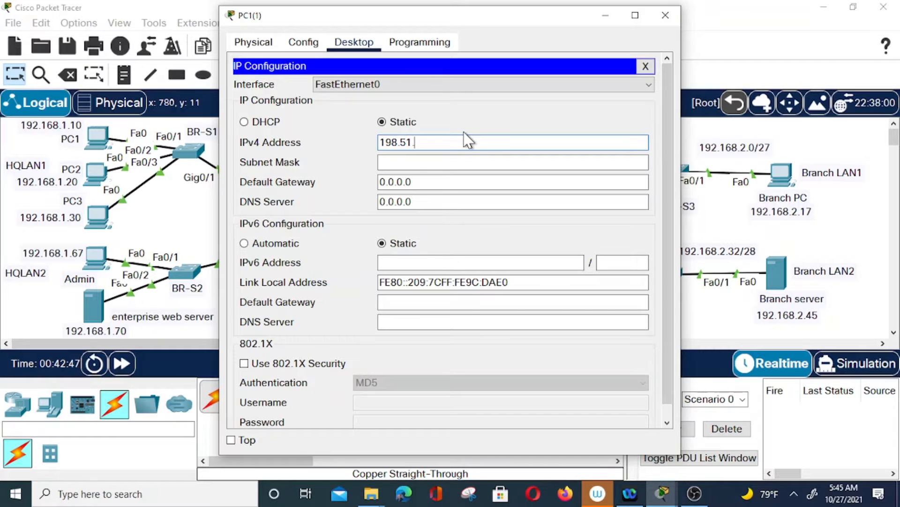
{"action": "type", "text": "100.218"}
Fill in mask 255.255.255.0 and gateway 198.51.100.217 on the Internet user PC
{"action": "left_click", "coordinate": [458, 163]}
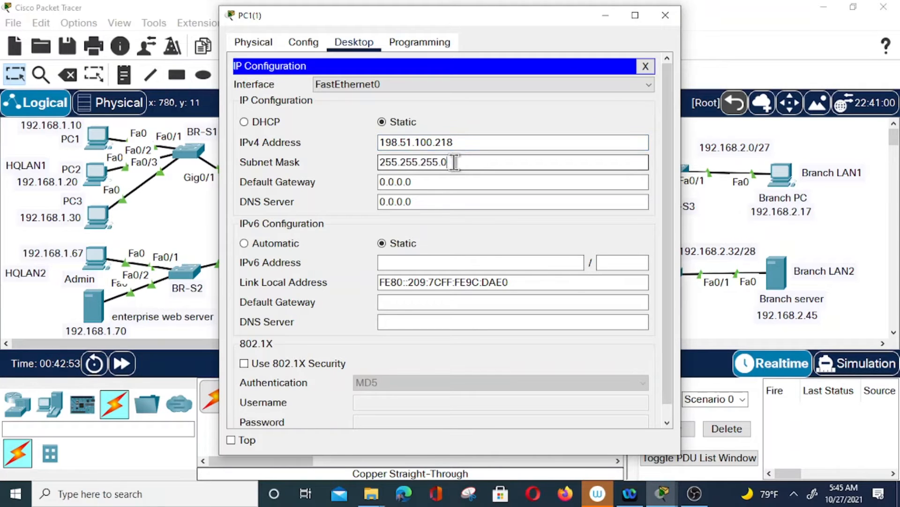
{"action": "left_click", "coordinate": [458, 142]}
{"action": "left_click_drag", "start_coordinate": [458, 137], "coordinate": [382, 137]}
{"action": "key", "text": "ctrl+c"}
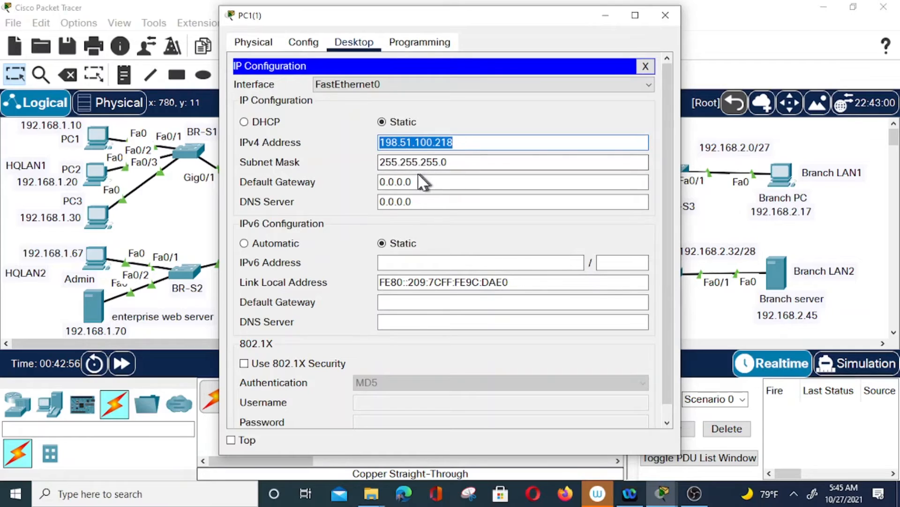
{"action": "left_click", "coordinate": [412, 182]}
{"action": "left_click_drag", "start_coordinate": [416, 183], "coordinate": [381, 181]}
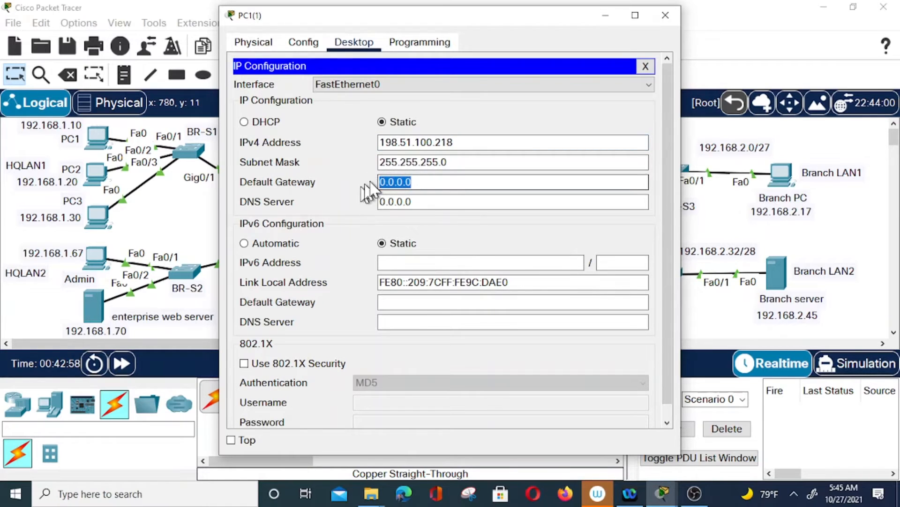
{"action": "key", "text": "ctrl+v"}
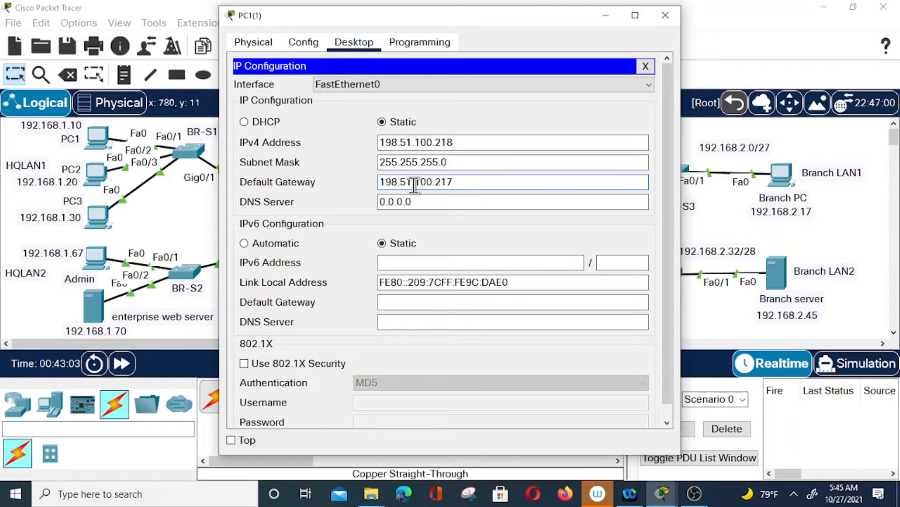
{"action": "left_click", "coordinate": [666, 16]}
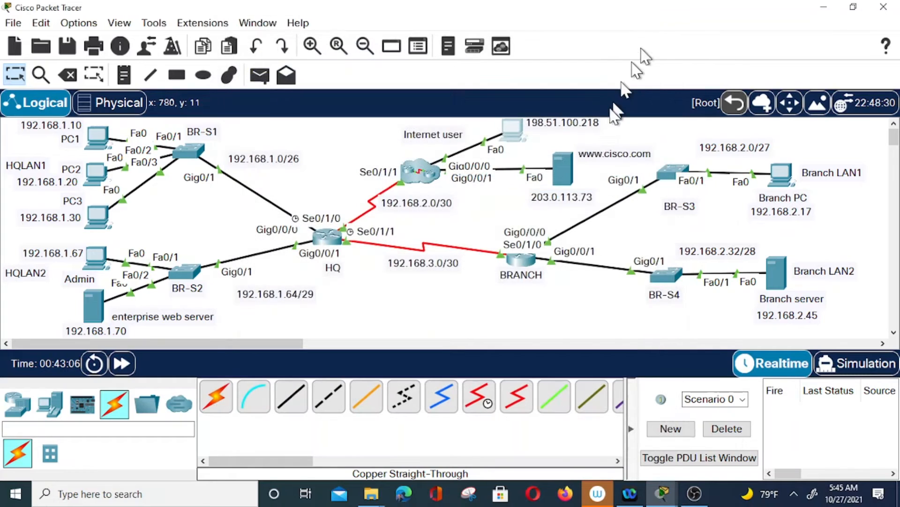
{"action": "left_click", "coordinate": [564, 178]}
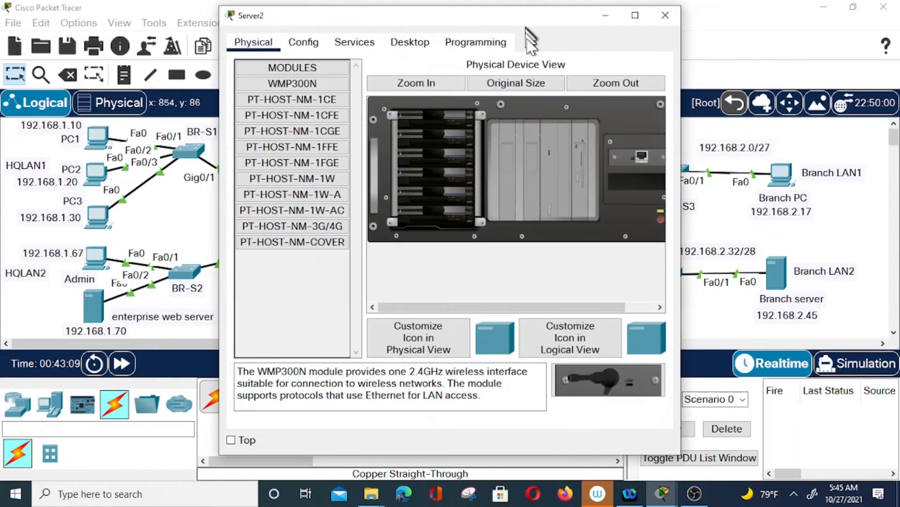
{"action": "left_click", "coordinate": [407, 45]}
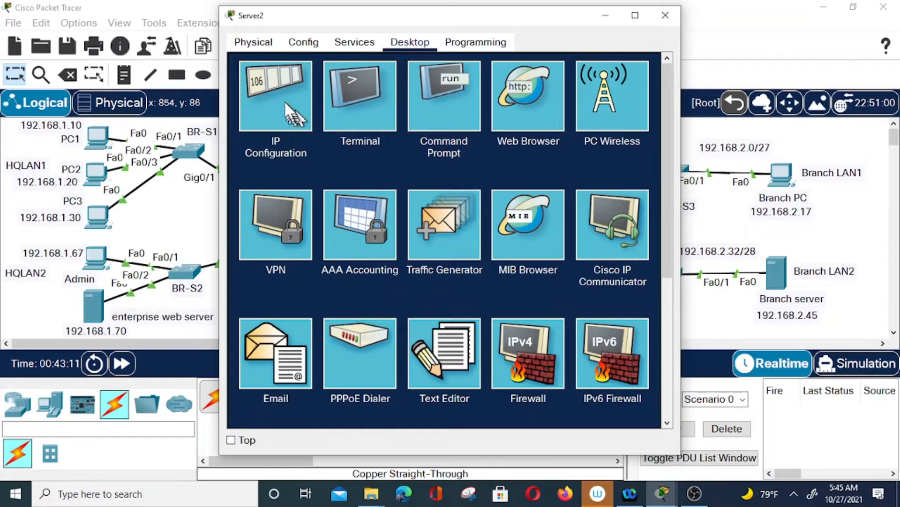
{"action": "left_click", "coordinate": [279, 100]}
{"action": "left_click", "coordinate": [417, 118]}
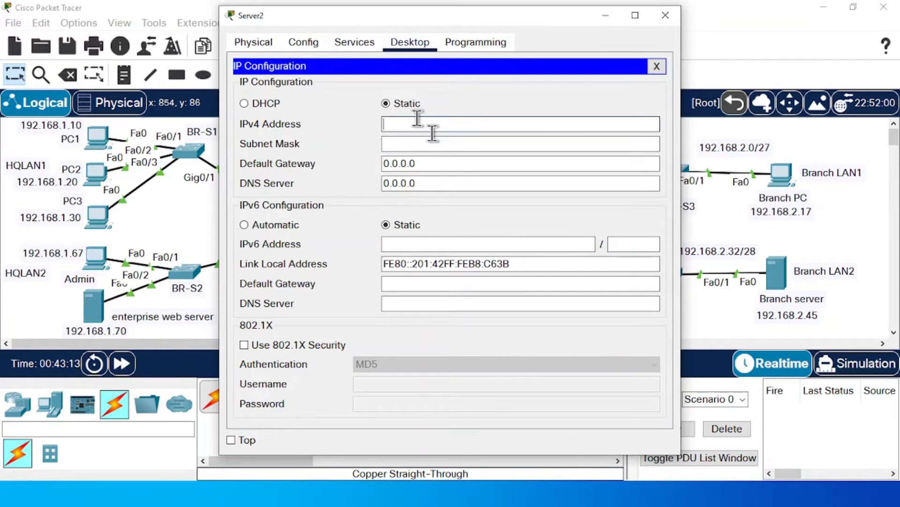
{"action": "type", "text": "203.0.113"}
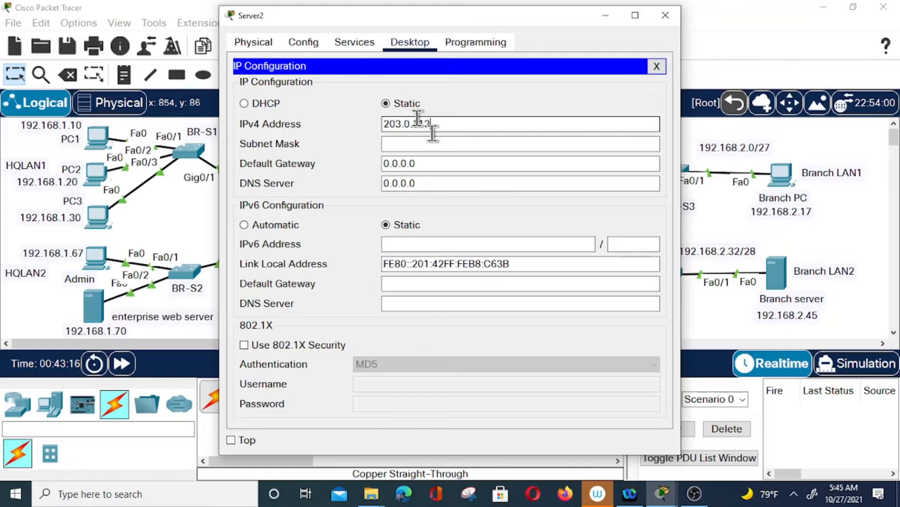
{"action": "type", "text": ".218"}
{"action": "key", "text": "Tab"}
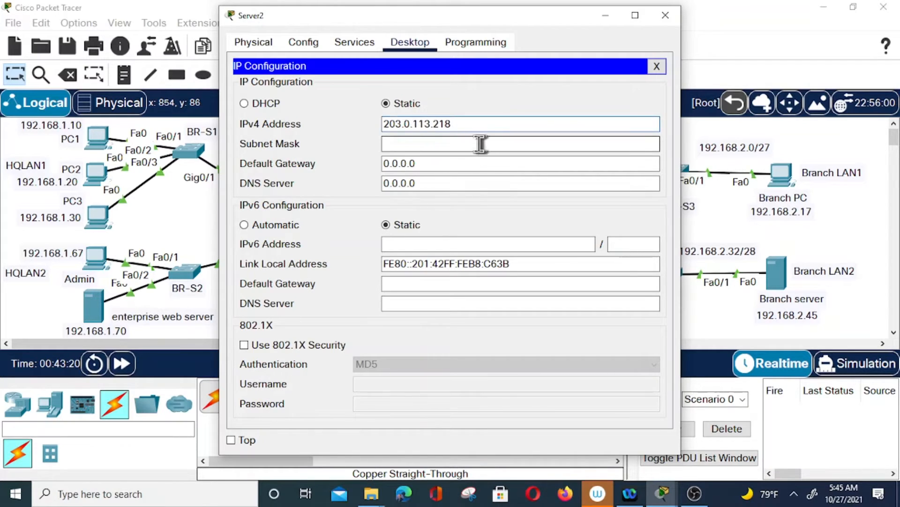
Set the server's gateway to 203.0.113.72 and correct its address to 203.0.113.73
{"action": "left_click_drag", "start_coordinate": [463, 125], "coordinate": [377, 123]}
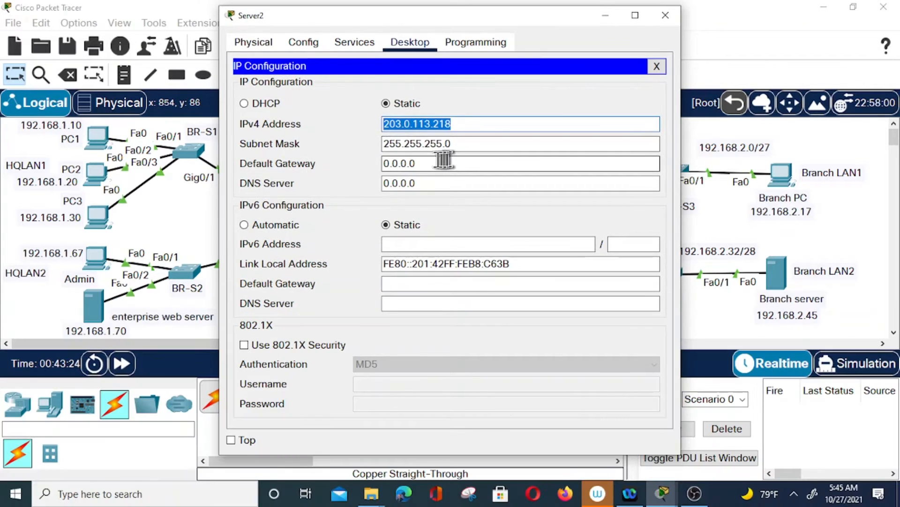
{"action": "left_click_drag", "start_coordinate": [420, 163], "coordinate": [381, 165]}
{"action": "key", "text": "ctrl+c"}
{"action": "left_click", "coordinate": [379, 165]}
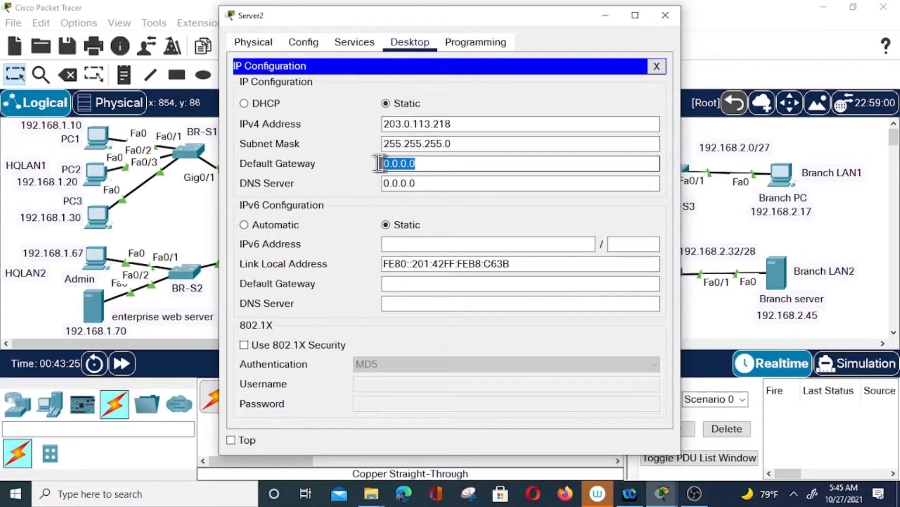
{"action": "key", "text": "ctrl+v"}
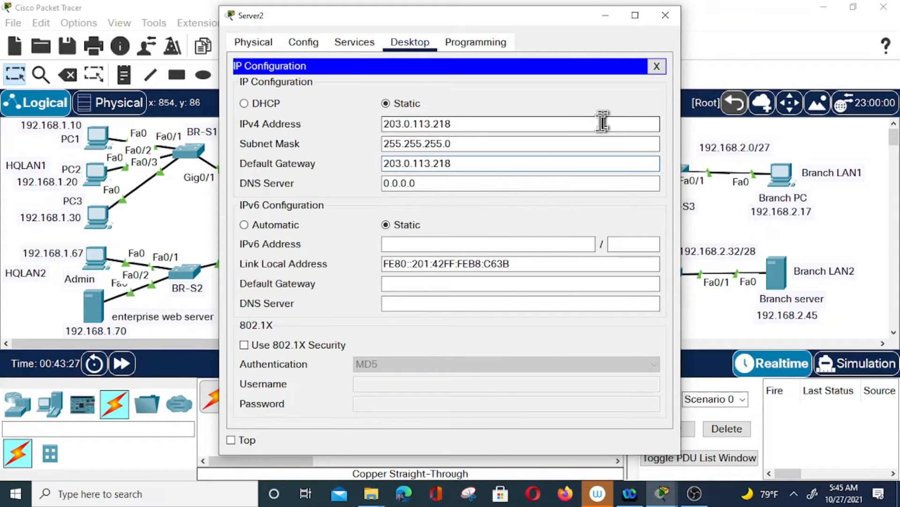
{"action": "key", "text": "BackSpace"}
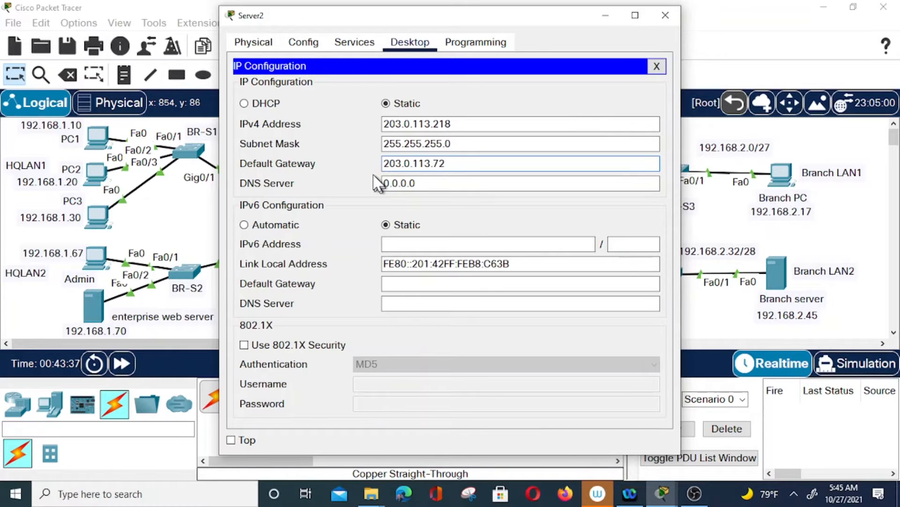
{"action": "left_click", "coordinate": [461, 122]}
{"action": "key", "text": "BackSpace"}
{"action": "key", "text": "BackSpace"}
{"action": "key", "text": "BackSpace"}
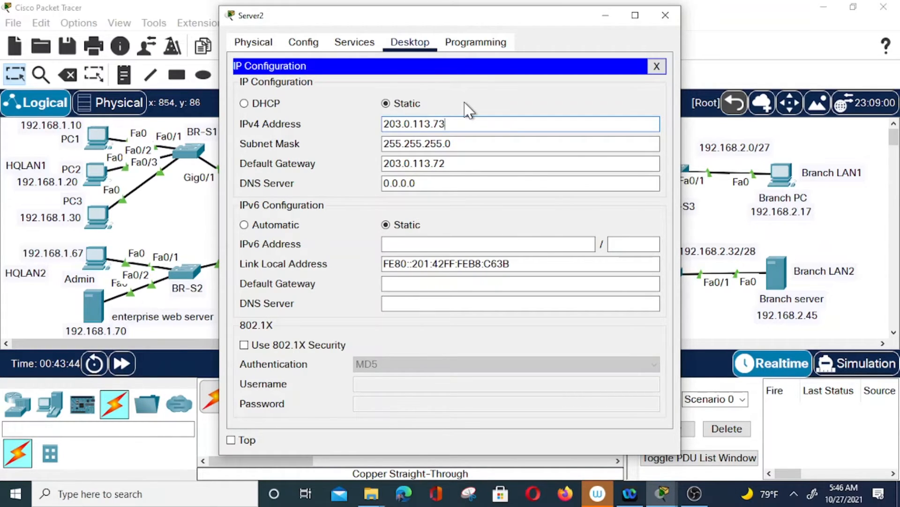
{"action": "left_click", "coordinate": [665, 15]}
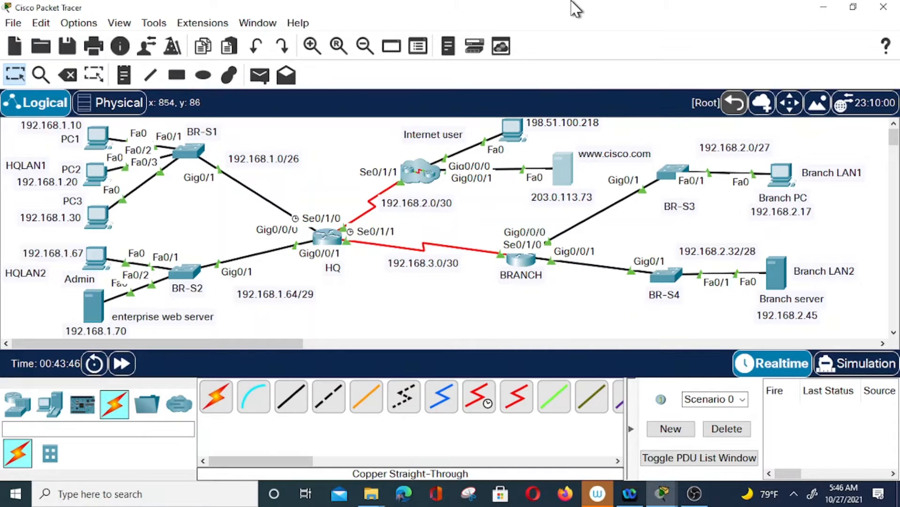
Enter the Branch PC's IPv4 address 192.168.2.17 with mask 255.255.255.224
{"action": "left_click", "coordinate": [788, 183]}
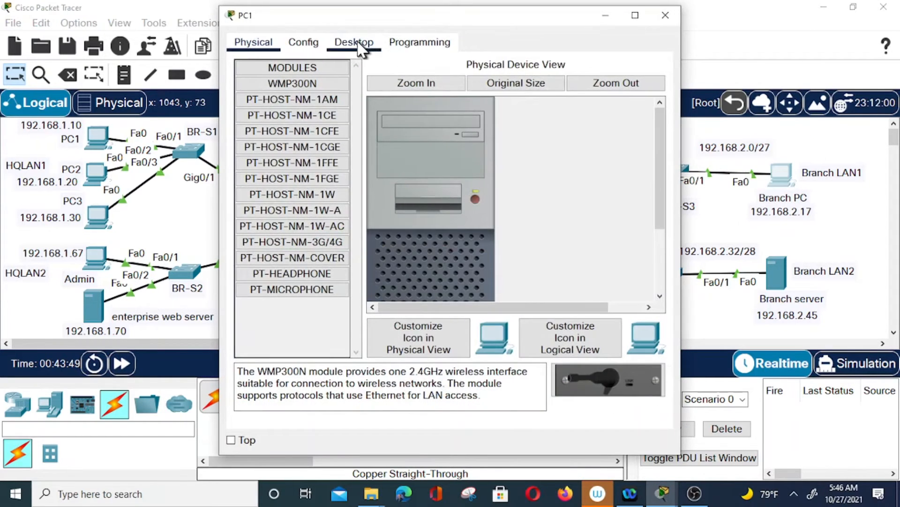
{"action": "left_click", "coordinate": [359, 47]}
{"action": "left_click", "coordinate": [290, 114]}
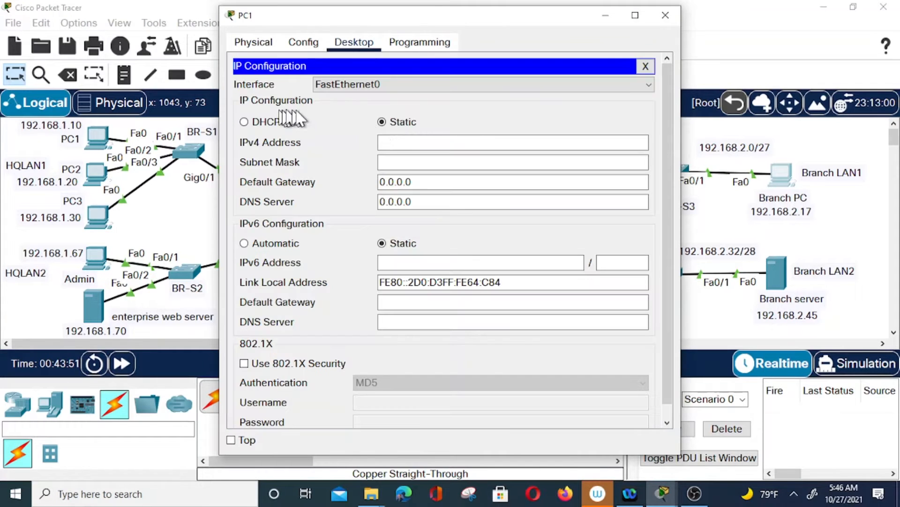
{"action": "left_click", "coordinate": [427, 143]}
{"action": "type", "text": "192.168.2.17"}
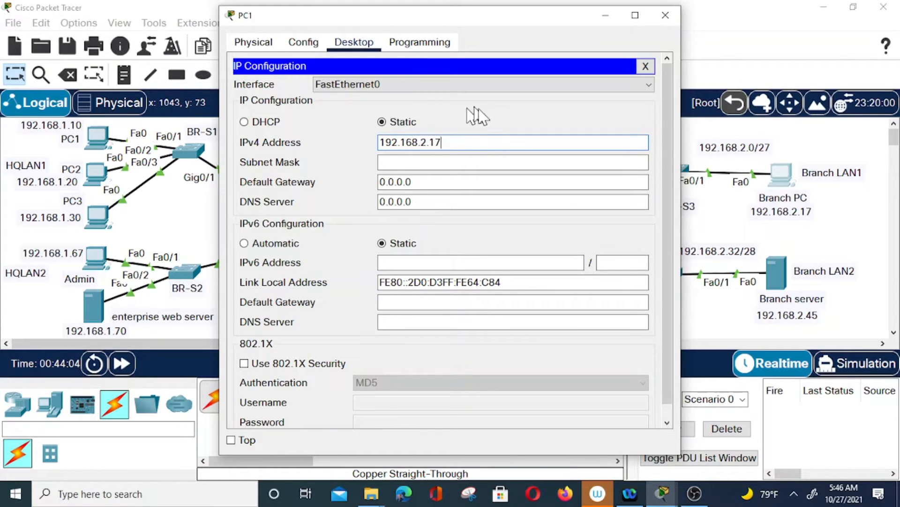
{"action": "left_click", "coordinate": [489, 164]}
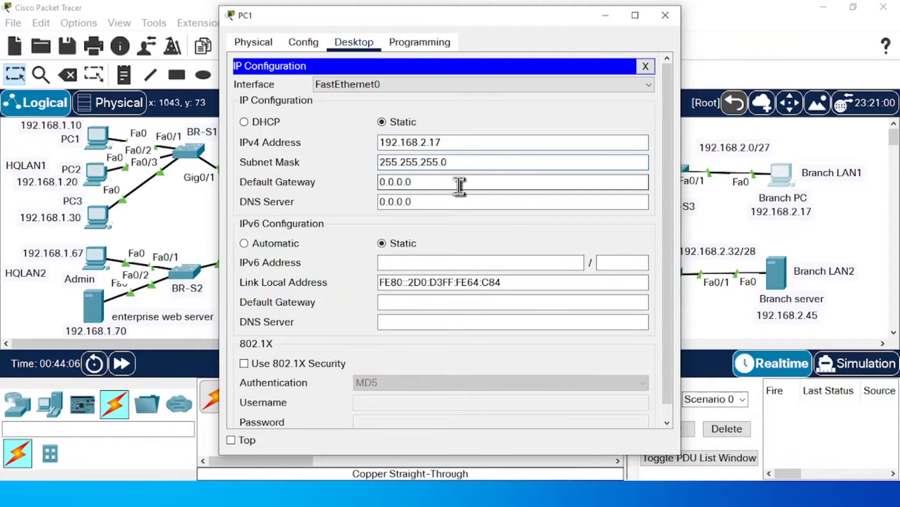
{"action": "key", "text": "BackSpace"}
{"action": "type", "text": "224"}
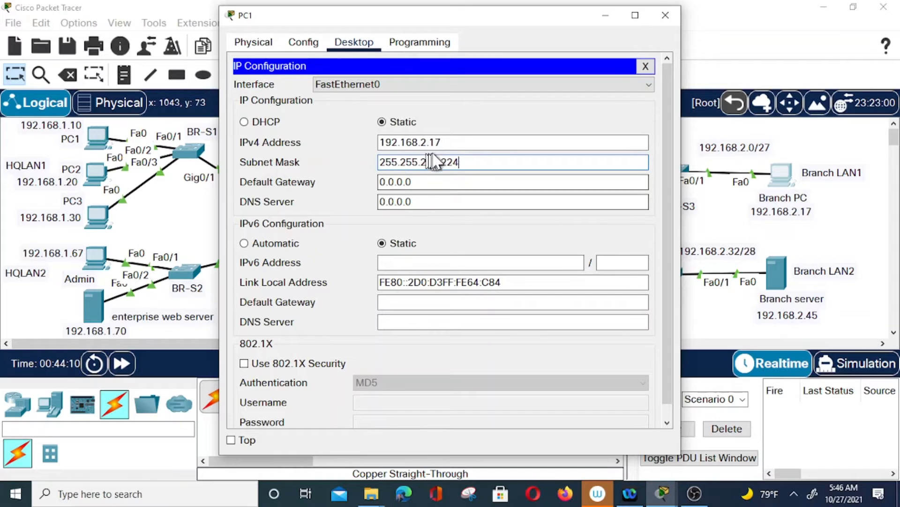
Set the Branch PC's default gateway to 192.168.2.3
{"action": "left_click_drag", "start_coordinate": [454, 141], "coordinate": [375, 141]}
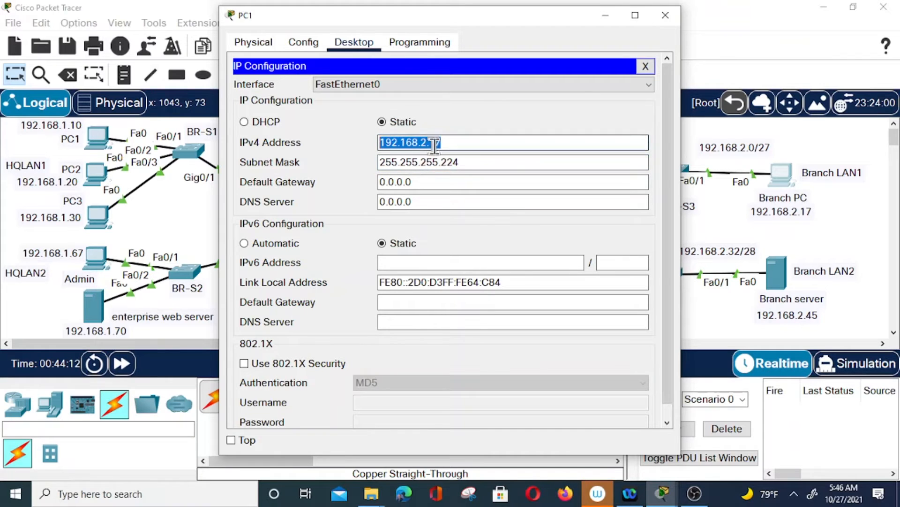
{"action": "left_click", "coordinate": [389, 182]}
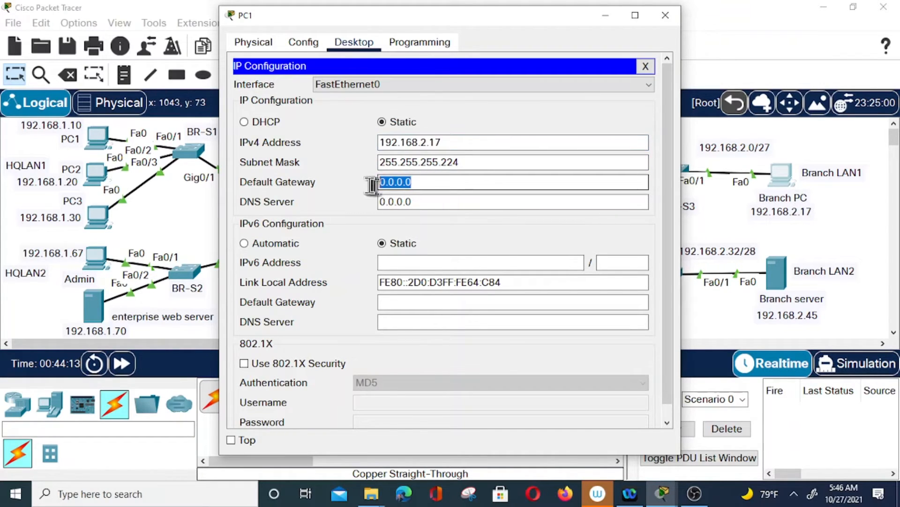
{"action": "left_click_drag", "start_coordinate": [421, 182], "coordinate": [383, 190]}
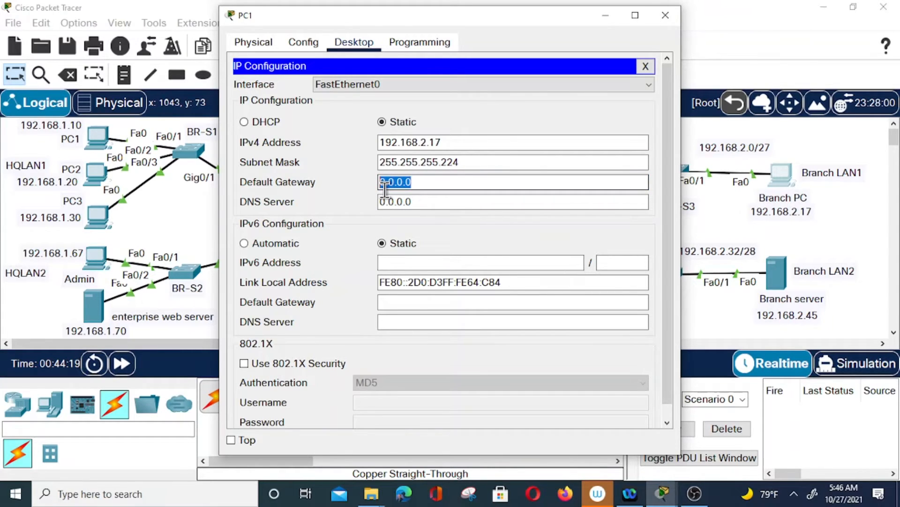
{"action": "key", "text": "ctrl+v"}
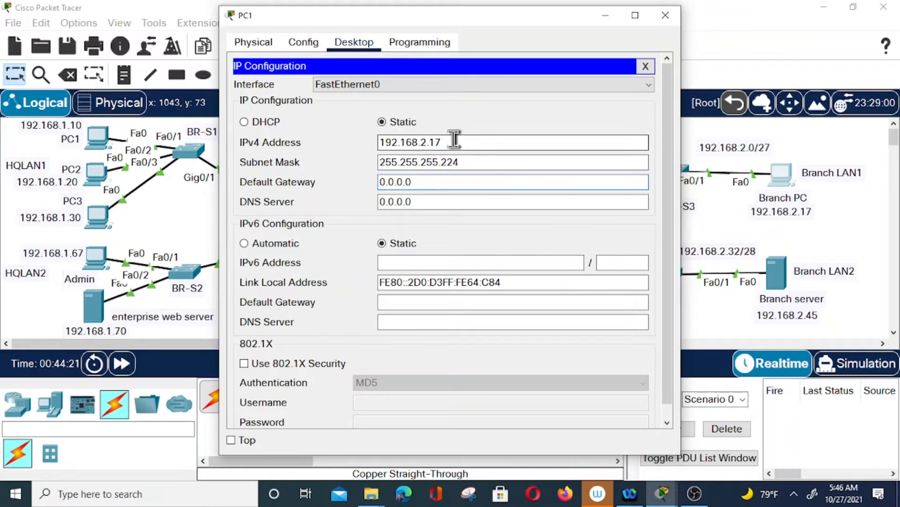
{"action": "left_click_drag", "start_coordinate": [452, 144], "coordinate": [381, 143]}
{"action": "key", "text": "ctrl+c"}
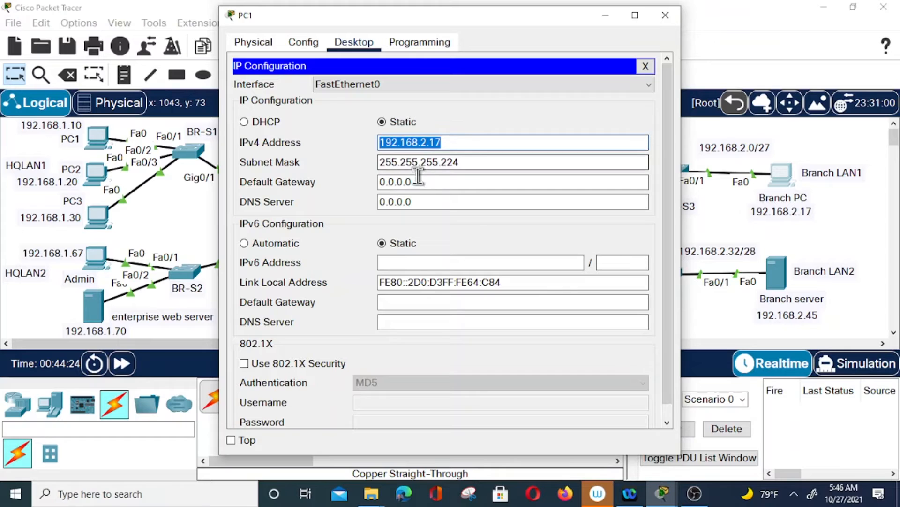
{"action": "left_click_drag", "start_coordinate": [419, 182], "coordinate": [375, 181]}
{"action": "key", "text": "ctrl+v"}
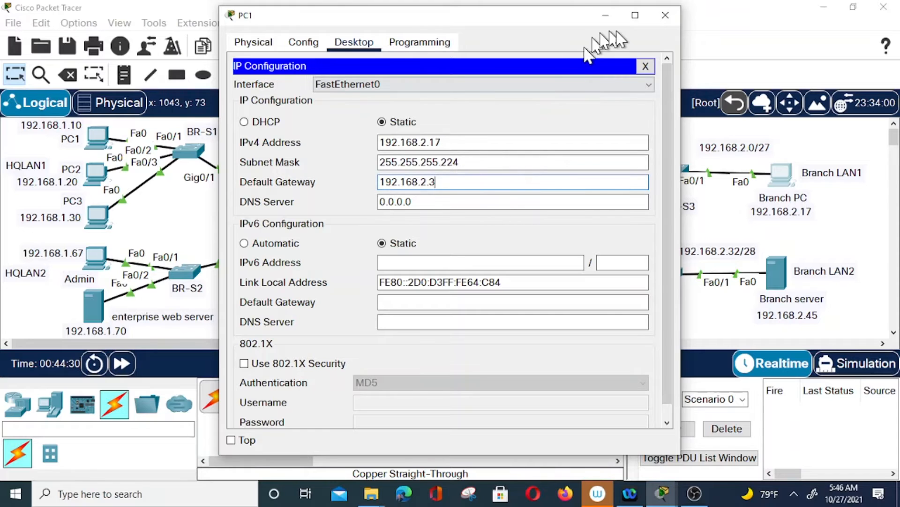
{"action": "left_click", "coordinate": [665, 15]}
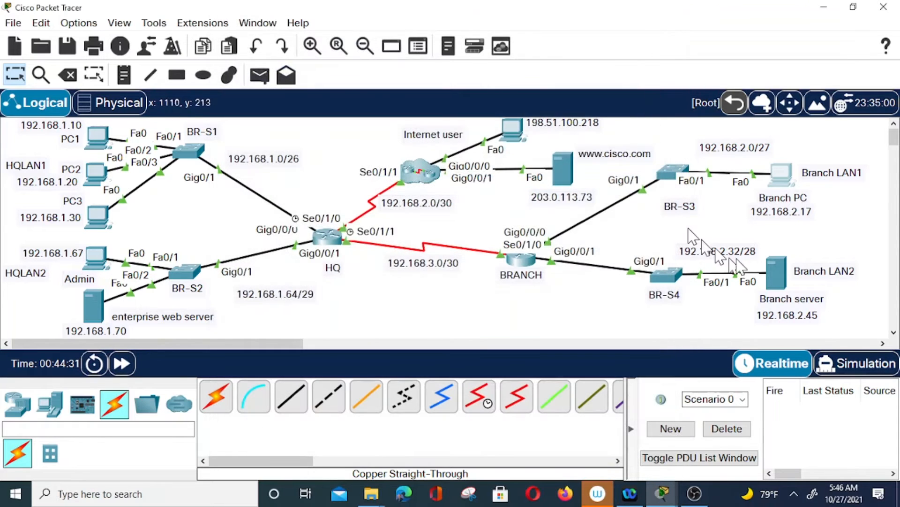
Give the Branch server IPv4 address 192.168.2.45 with subnet mask 255.255.255.248
{"action": "left_click", "coordinate": [774, 267]}
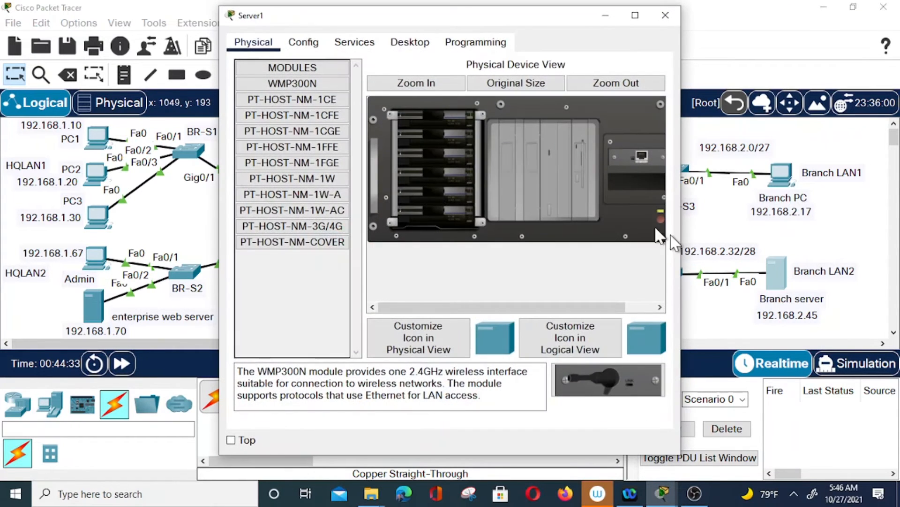
{"action": "left_click", "coordinate": [409, 42]}
{"action": "left_click", "coordinate": [282, 99]}
{"action": "left_click", "coordinate": [412, 123]}
{"action": "type", "text": "192.168.2.45"}
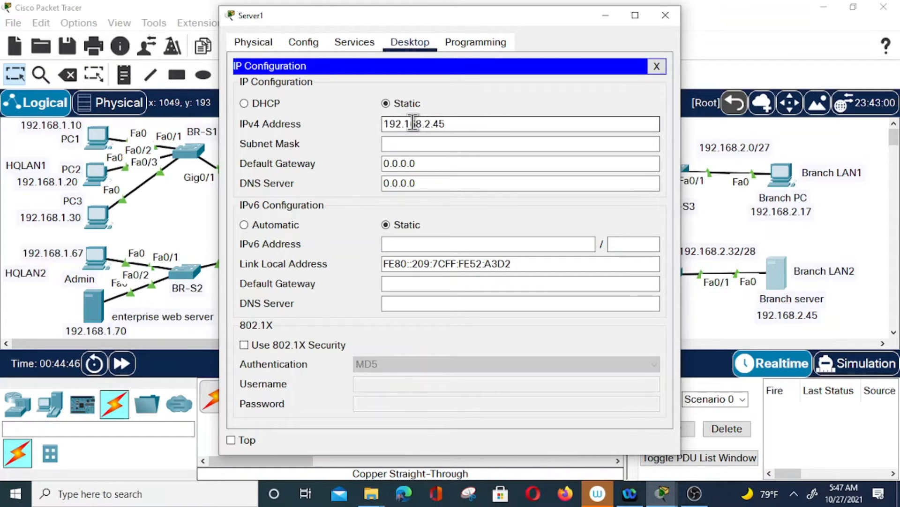
{"action": "left_click", "coordinate": [446, 145]}
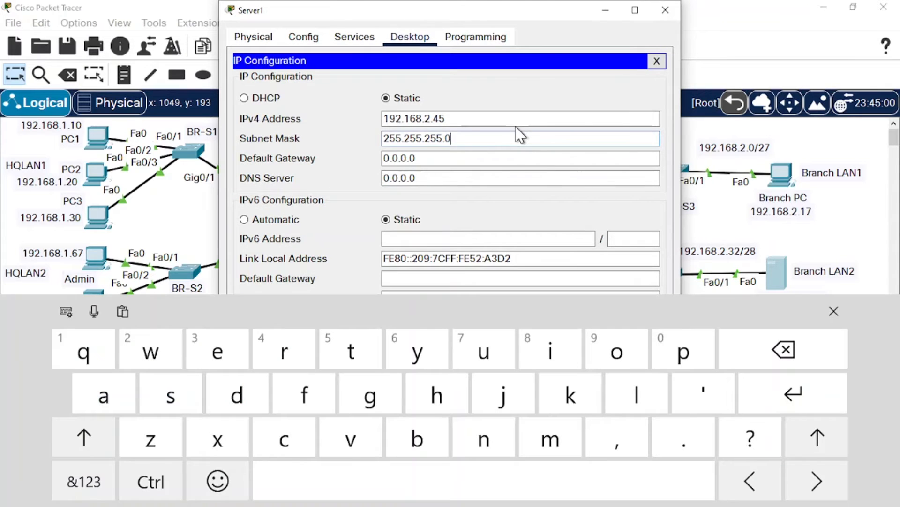
{"action": "key", "text": "BackSpace"}
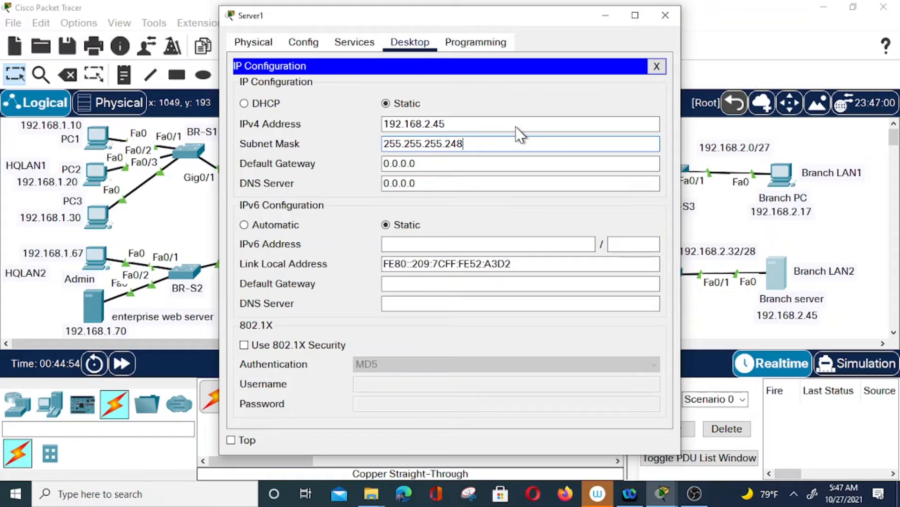
Set the Branch server's default gateway to 192.168.2.33 and close its window
{"action": "left_click", "coordinate": [450, 124]}
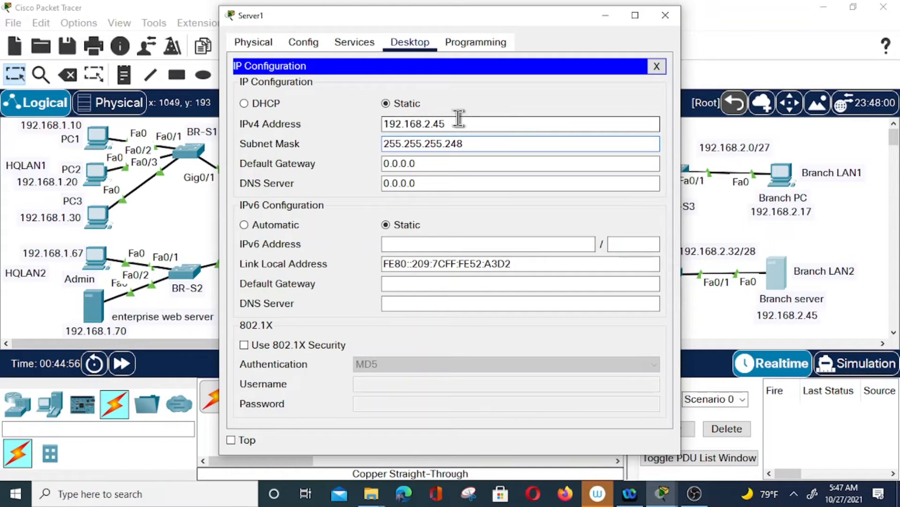
{"action": "double_click", "coordinate": [401, 124]}
{"action": "left_click", "coordinate": [483, 125]}
{"action": "left_click_drag", "start_coordinate": [483, 125], "coordinate": [380, 127]}
{"action": "key", "text": "ctrl+c"}
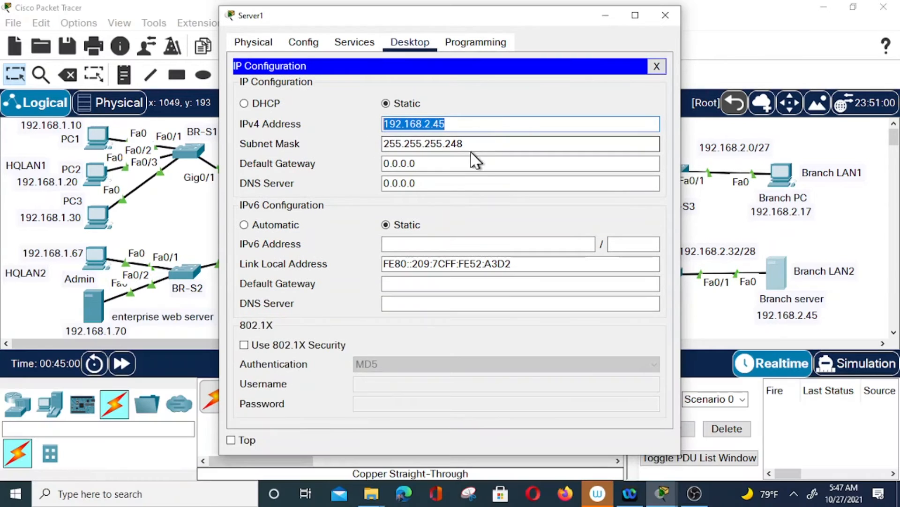
{"action": "left_click", "coordinate": [412, 164]}
{"action": "left_click_drag", "start_coordinate": [412, 164], "coordinate": [378, 165]}
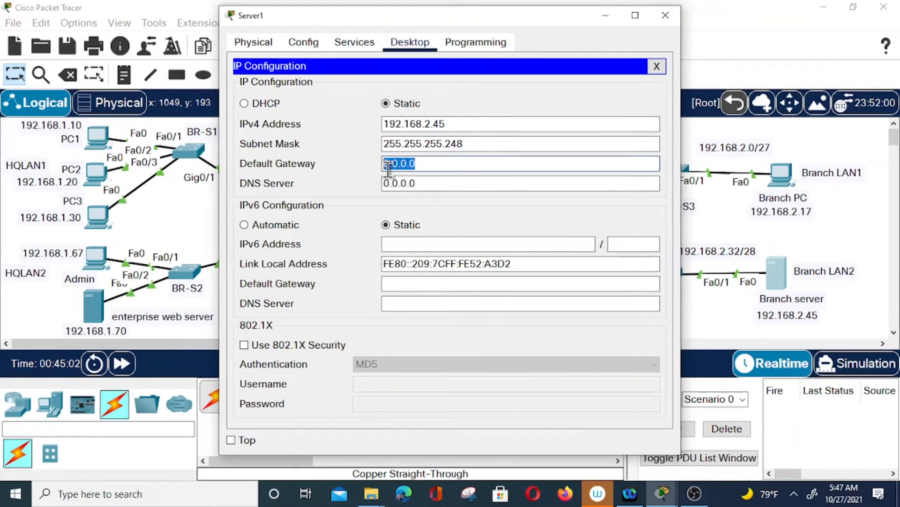
{"action": "key", "text": "ctrl+v"}
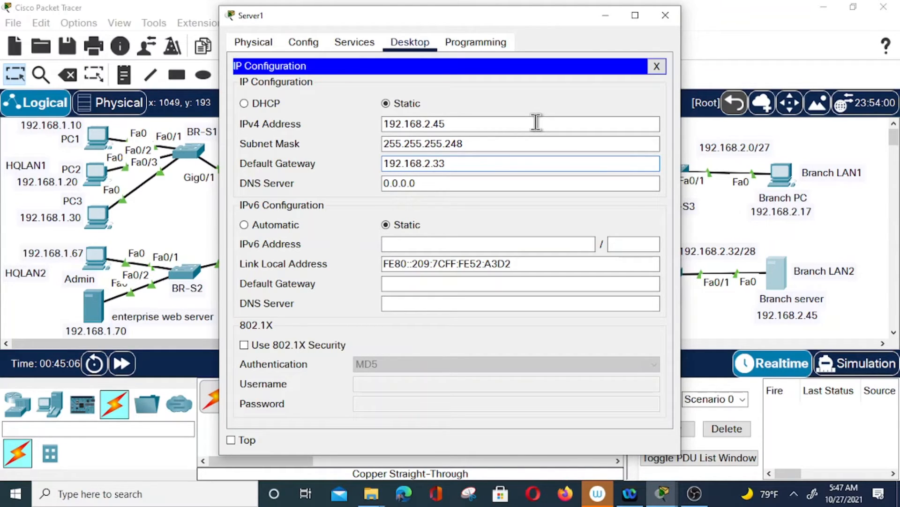
{"action": "left_click", "coordinate": [664, 16]}
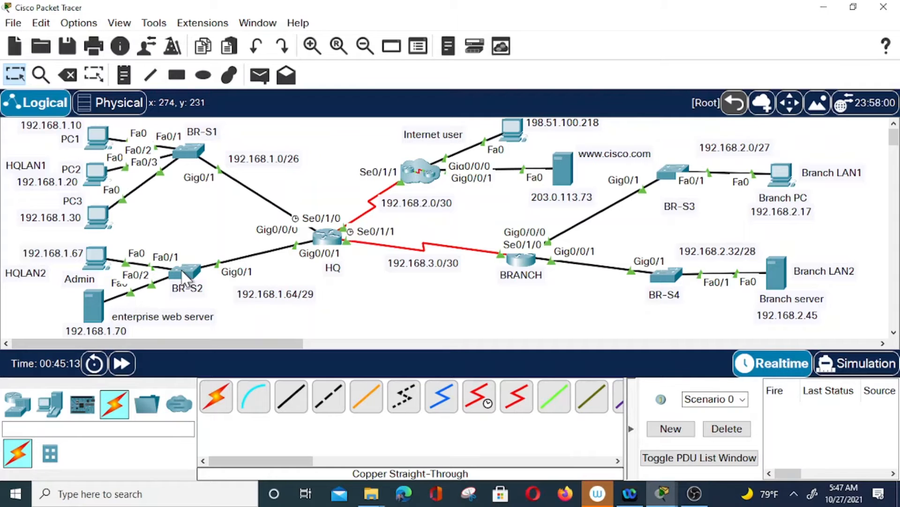
Ping 192.168.1.70 from PC0's command prompt, which times out, then close PC0
{"action": "left_click", "coordinate": [103, 135]}
{"action": "left_click", "coordinate": [534, 96]}
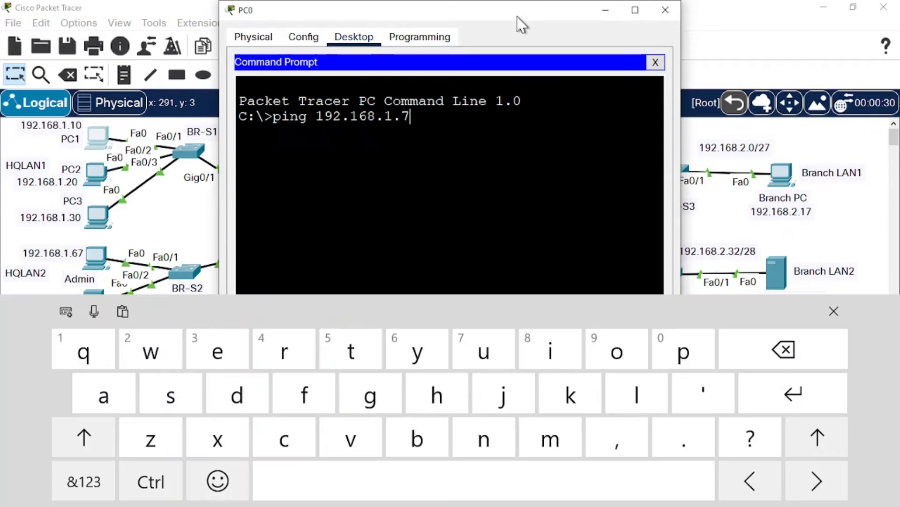
{"action": "left_click_drag", "start_coordinate": [518, 17], "coordinate": [616, 1]}
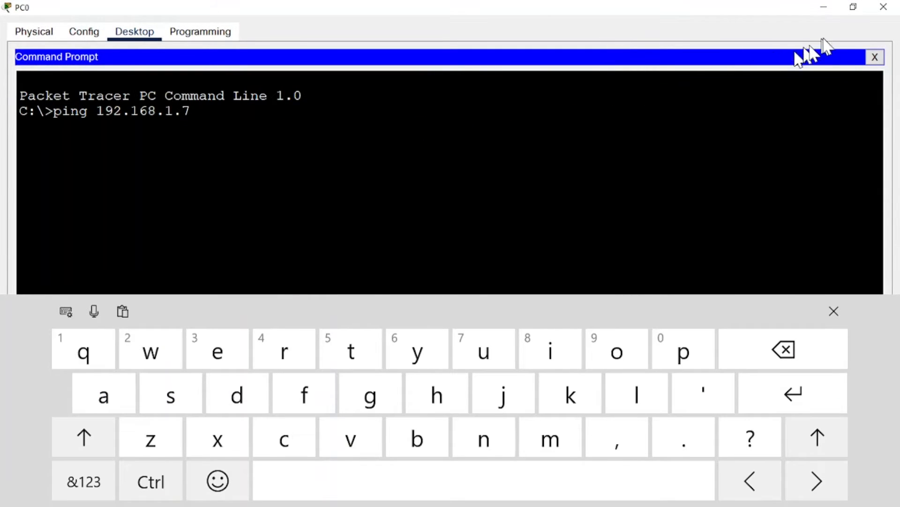
{"action": "left_click", "coordinate": [854, 7]}
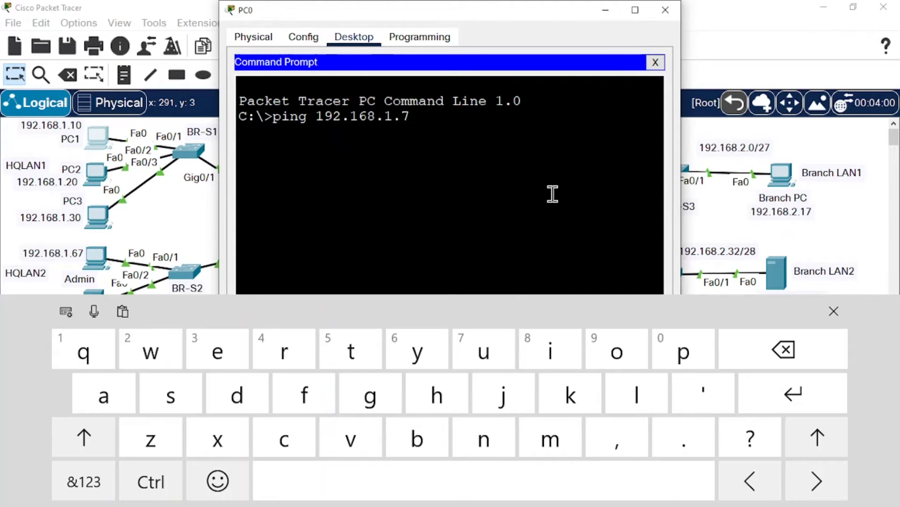
{"action": "key", "text": "Return"}
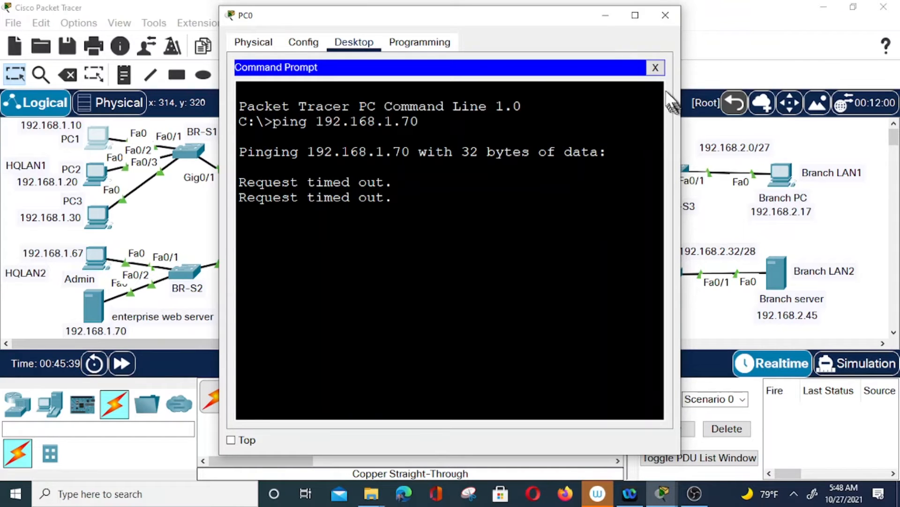
{"action": "left_click", "coordinate": [666, 16]}
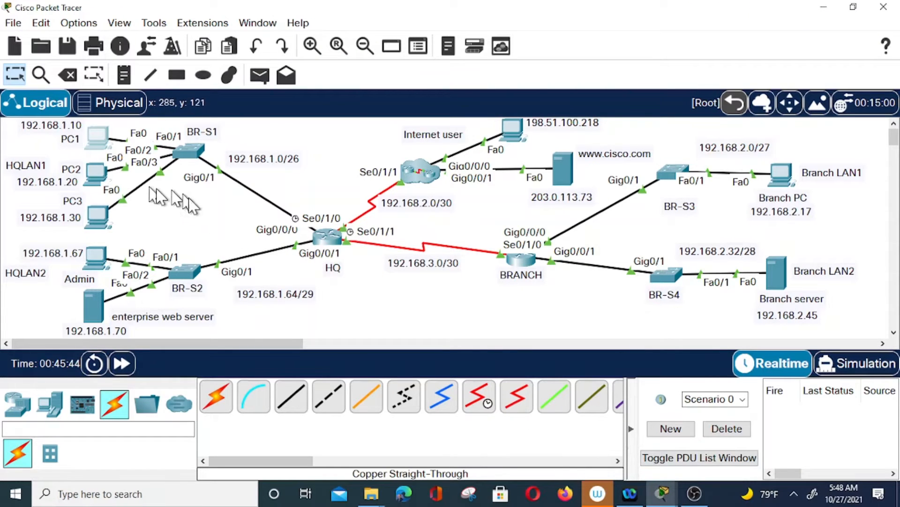
{"action": "left_click", "coordinate": [695, 494]}
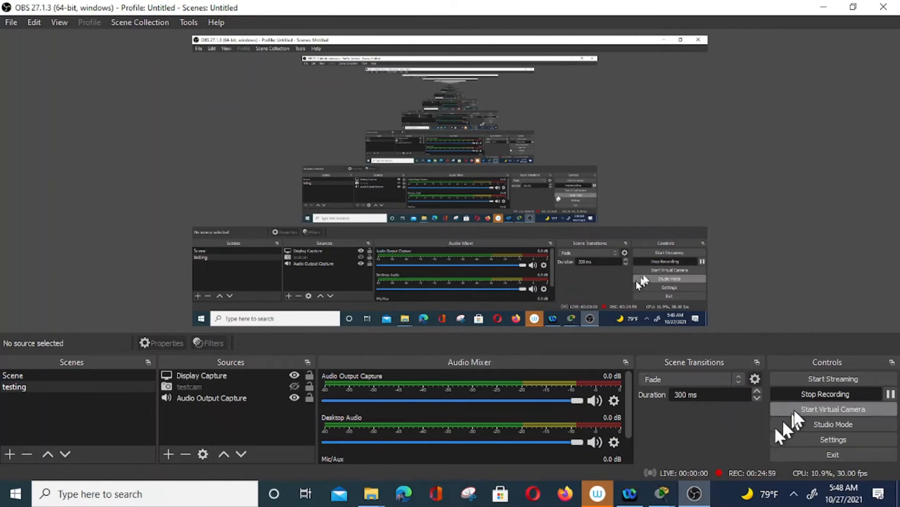
{"action": "left_click", "coordinate": [826, 394]}
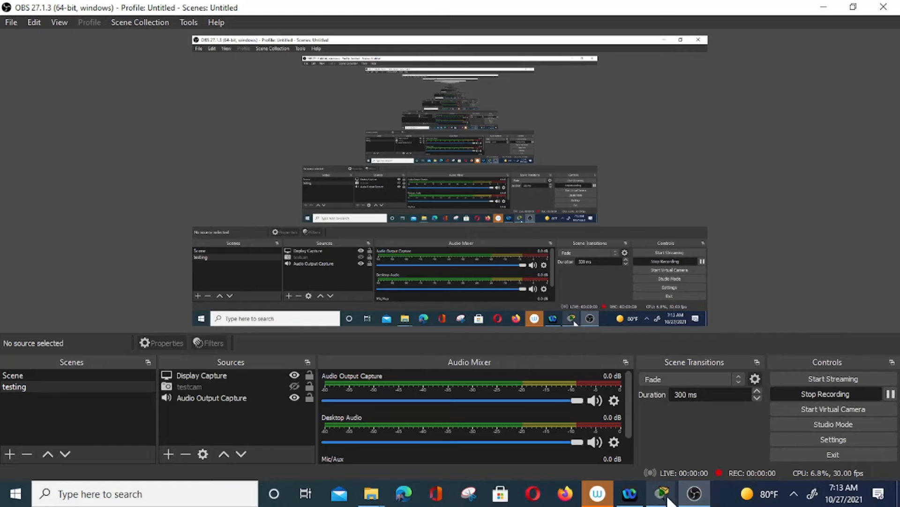
{"action": "mouse_move", "coordinate": [662, 494]}
{"action": "left_click", "coordinate": [573, 441]}
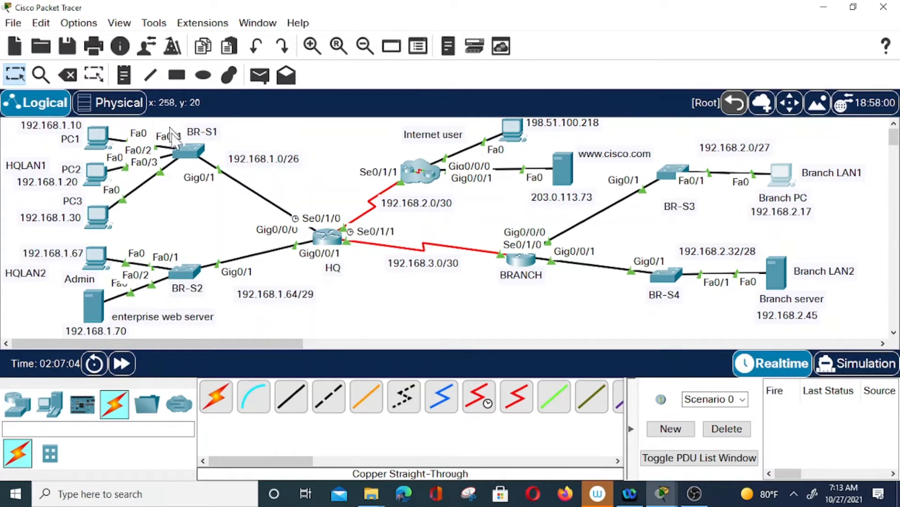
Ping 192.168.1.70 from PC0 again, now with 0% loss, and minimize PC0's window
{"action": "left_click", "coordinate": [101, 143]}
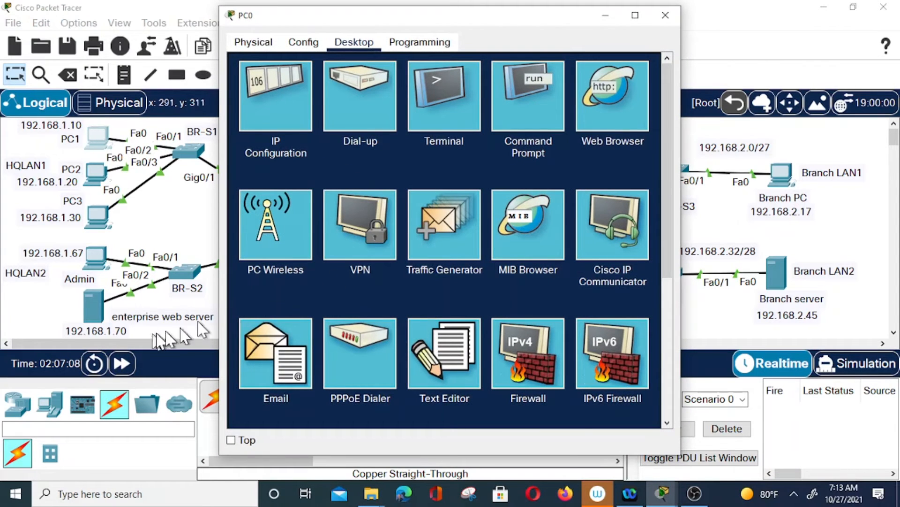
{"action": "left_click", "coordinate": [524, 98]}
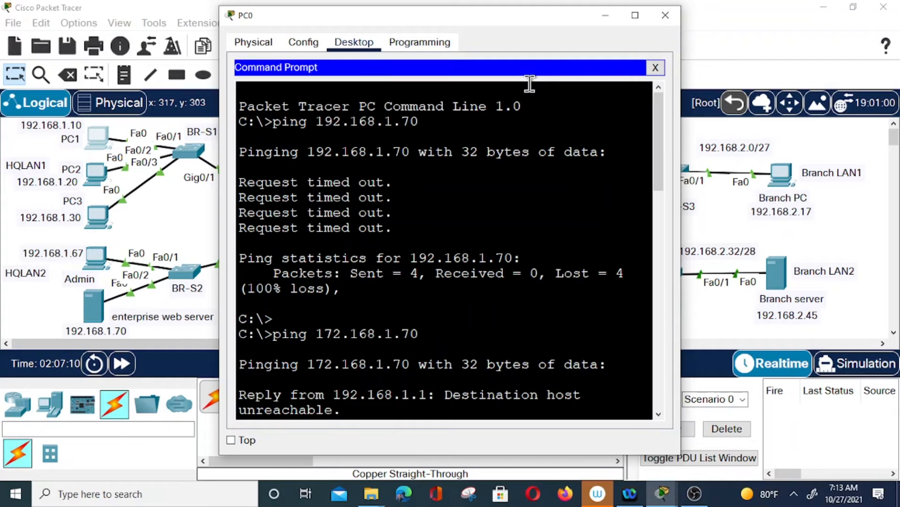
{"action": "left_click", "coordinate": [530, 84]}
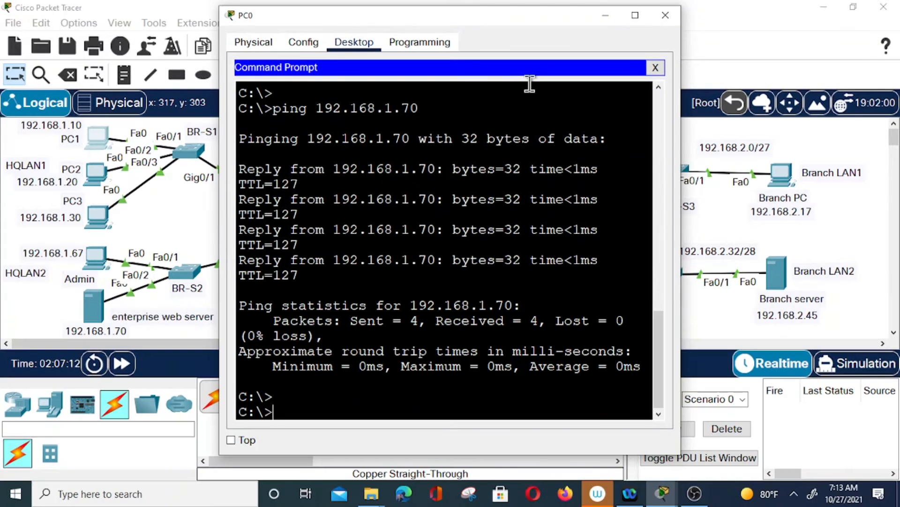
{"action": "type", "text": "ping 192.168.1.70"}
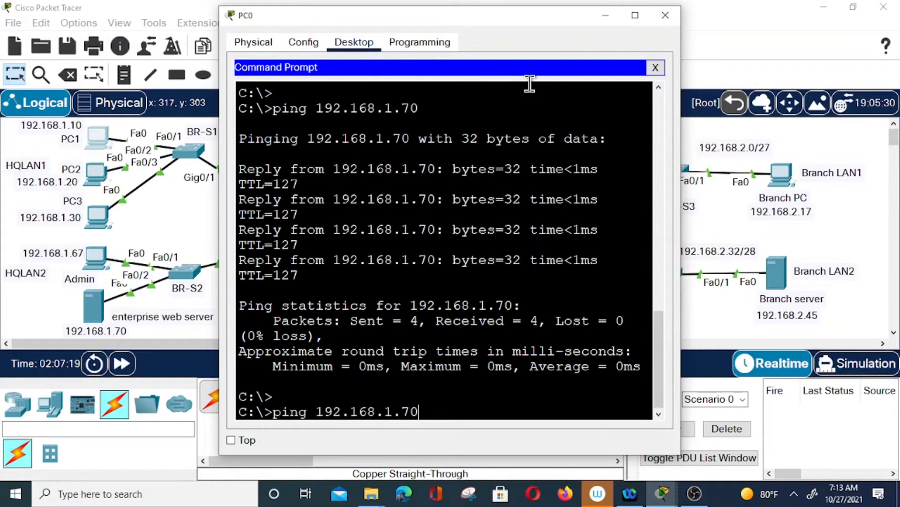
{"action": "key", "text": "Return"}
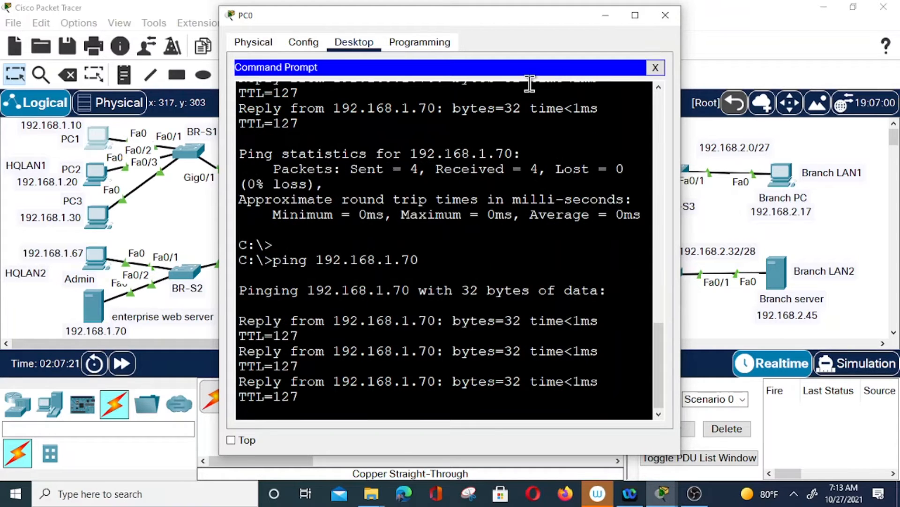
{"action": "left_click", "coordinate": [605, 15]}
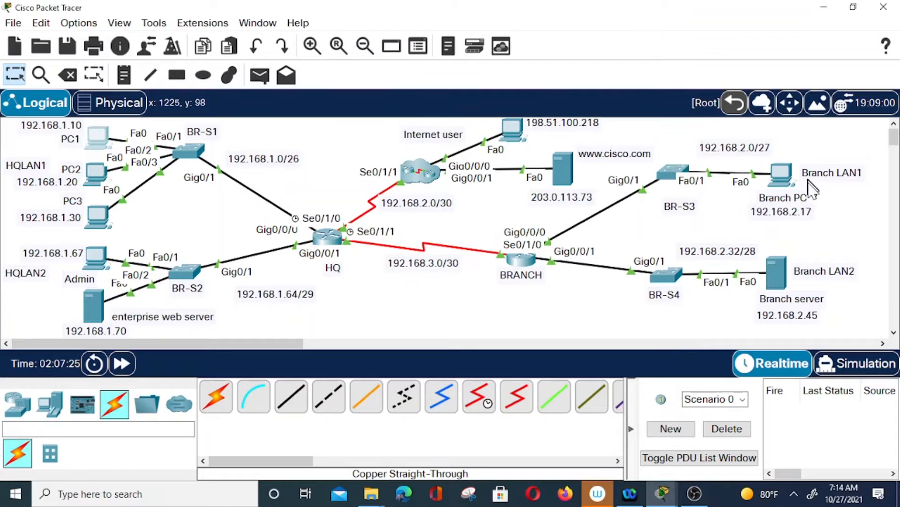
Ping the Branch server at 192.168.2.45 from PC1, getting 0% loss, then minimize PC1
{"action": "left_click", "coordinate": [784, 175]}
{"action": "left_click", "coordinate": [533, 396]}
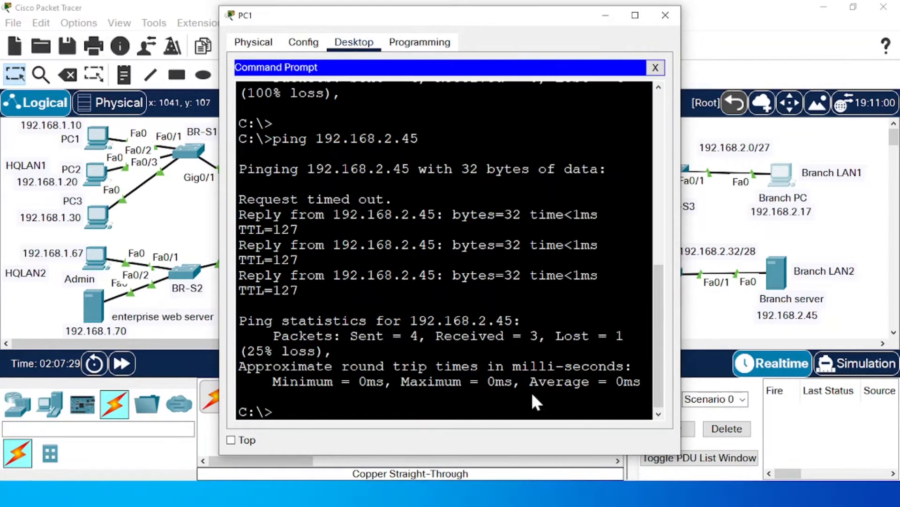
{"action": "type", "text": "ping"}
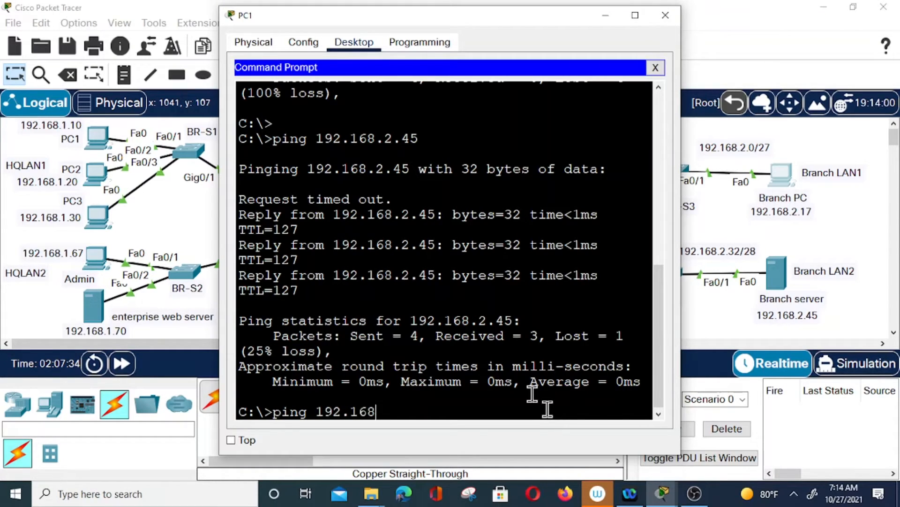
{"action": "type", "text": "192.168.2.45"}
{"action": "key", "text": "Return"}
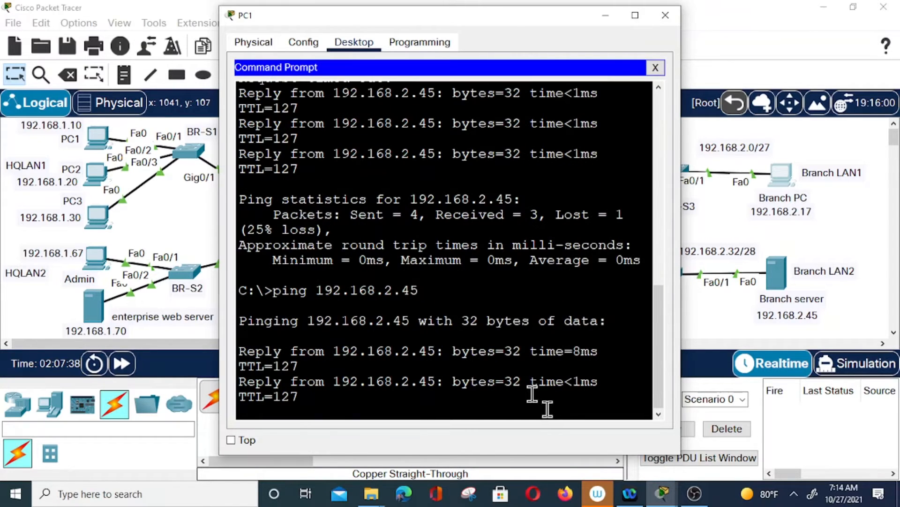
{"action": "left_click", "coordinate": [604, 16]}
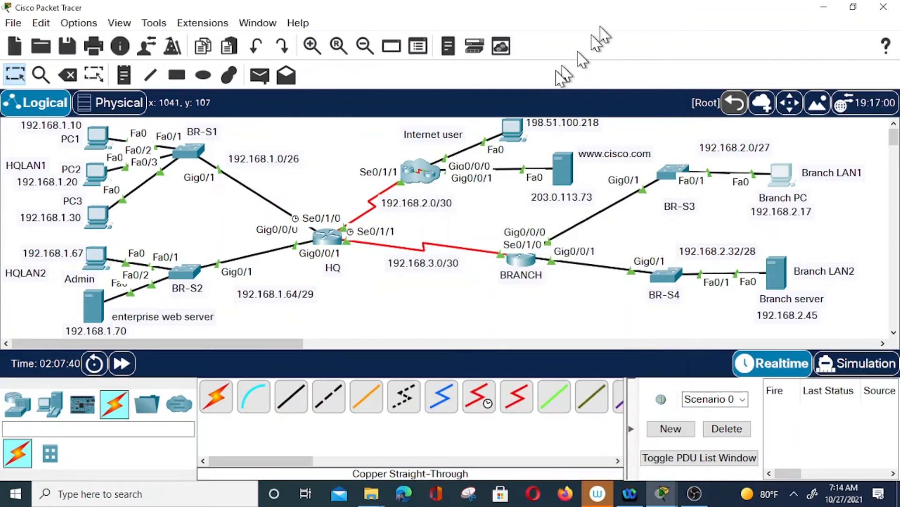
Log in to HQ's CLI, enter enable mode, and ping 192.168.3.2 with 100% success
{"action": "left_click", "coordinate": [328, 235]}
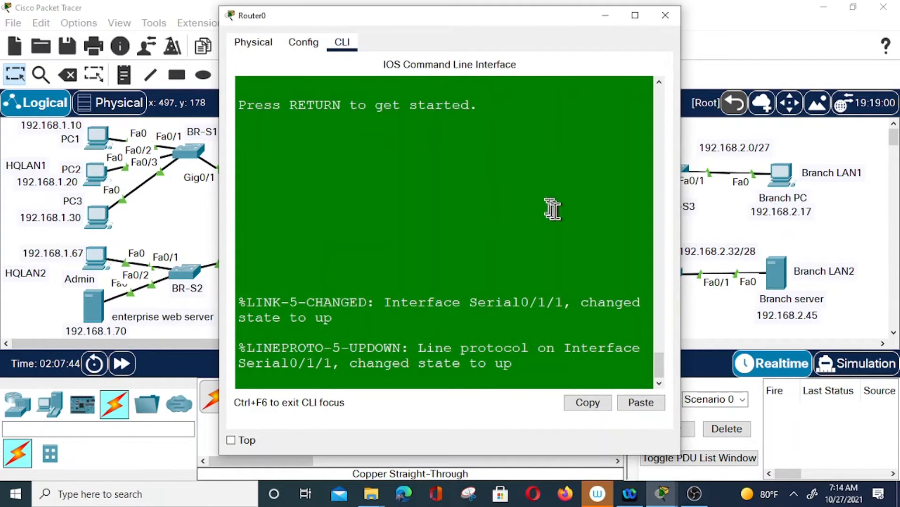
{"action": "key", "text": "Return"}
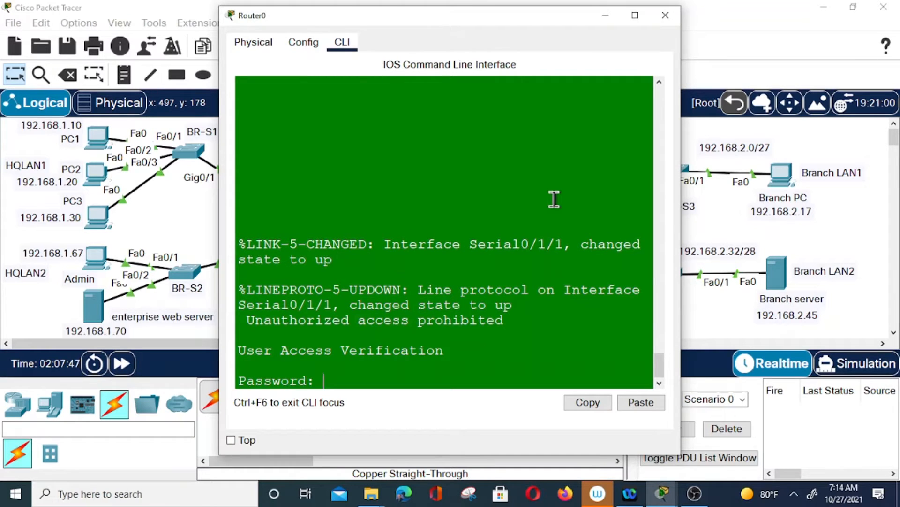
{"action": "key", "text": "Return"}
{"action": "type", "text": "e"}
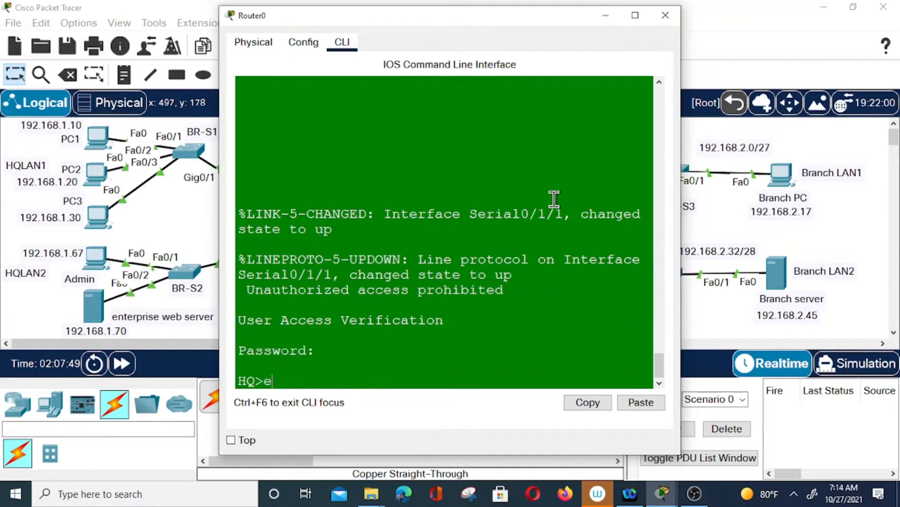
{"action": "type", "text": "n"}
{"action": "key", "text": "Return"}
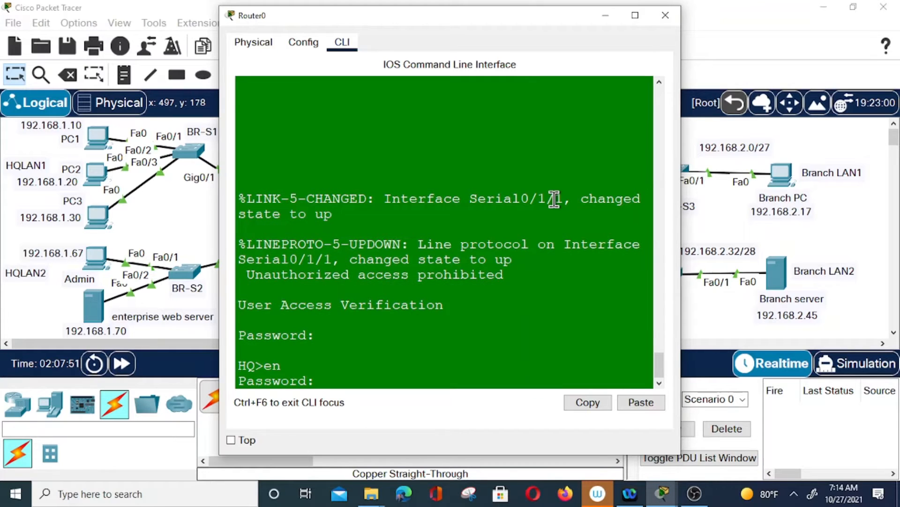
{"action": "key", "text": "Return"}
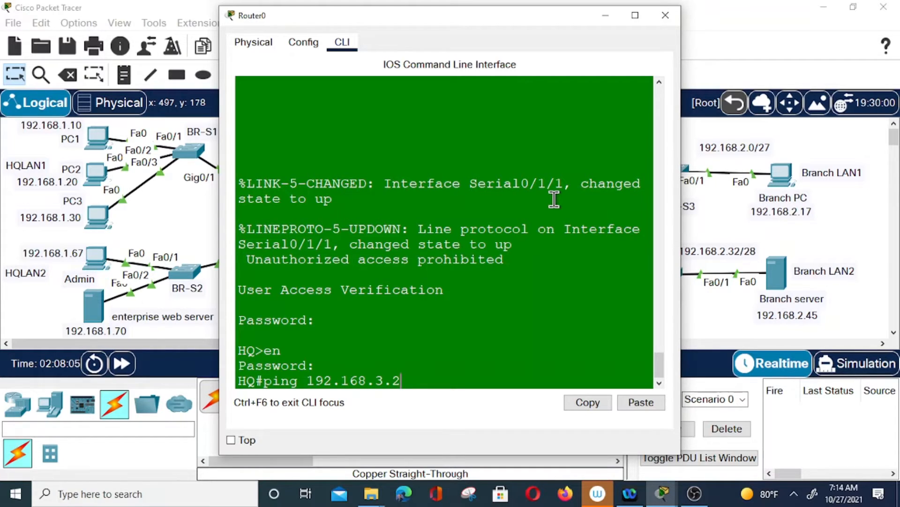
{"action": "key", "text": "Return"}
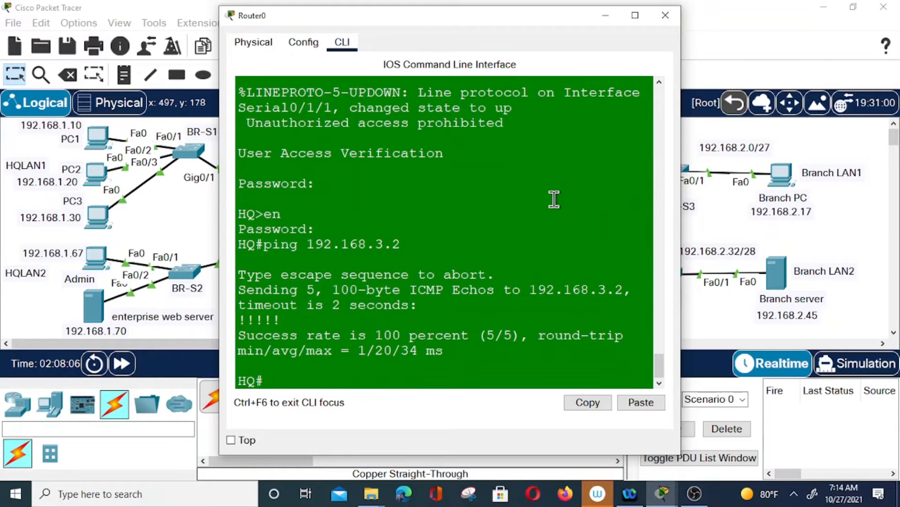
Ping 192.168.2.3 from HQ, receiving five replies, then minimize the console
{"action": "left_click_drag", "start_coordinate": [421, 19], "coordinate": [242, 2]}
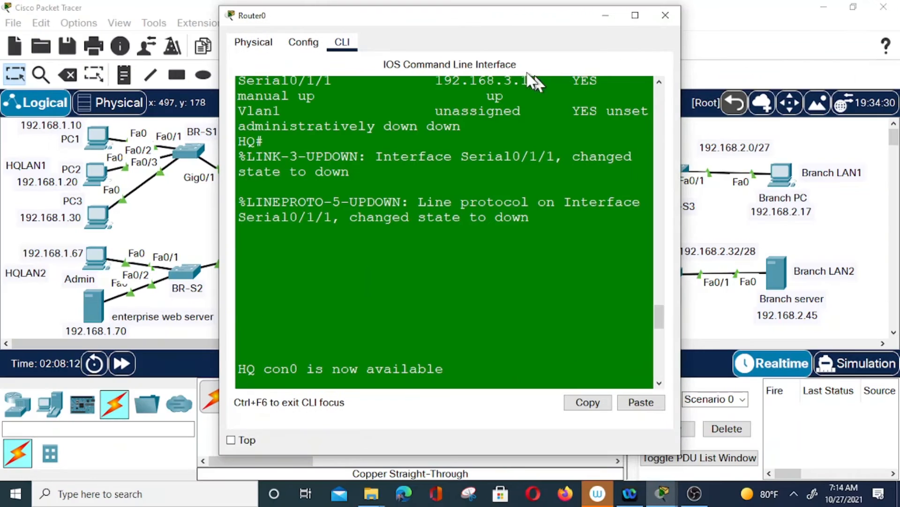
{"action": "left_click_drag", "start_coordinate": [473, 17], "coordinate": [347, 31]}
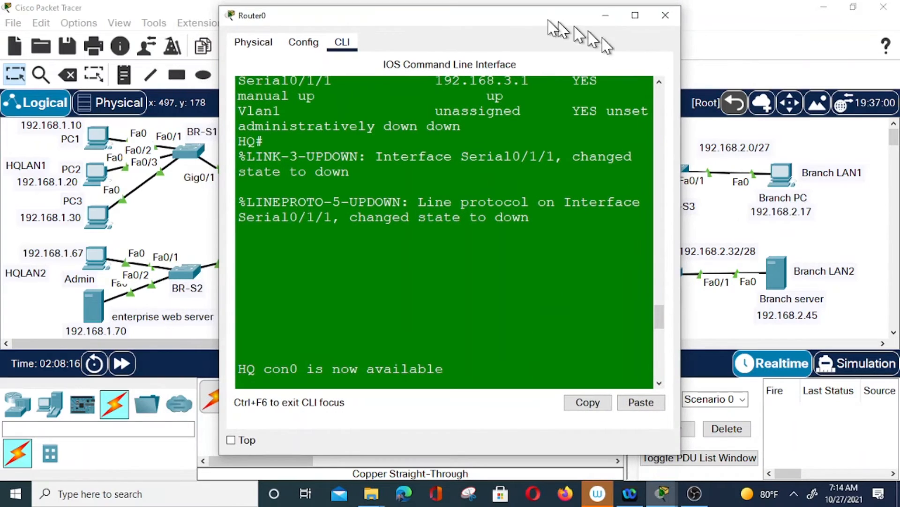
{"action": "left_click_drag", "start_coordinate": [535, 21], "coordinate": [366, 57]}
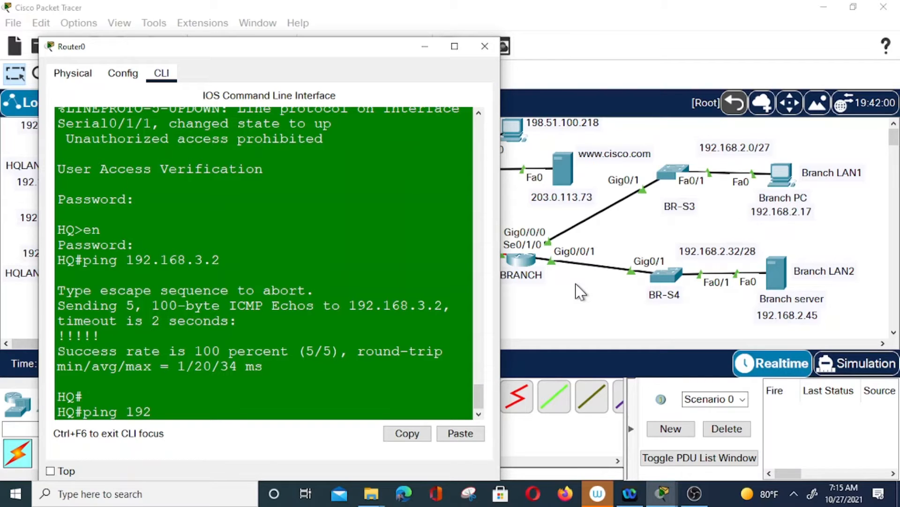
{"action": "type", "text": "8.2.3"}
{"action": "key", "text": "Return"}
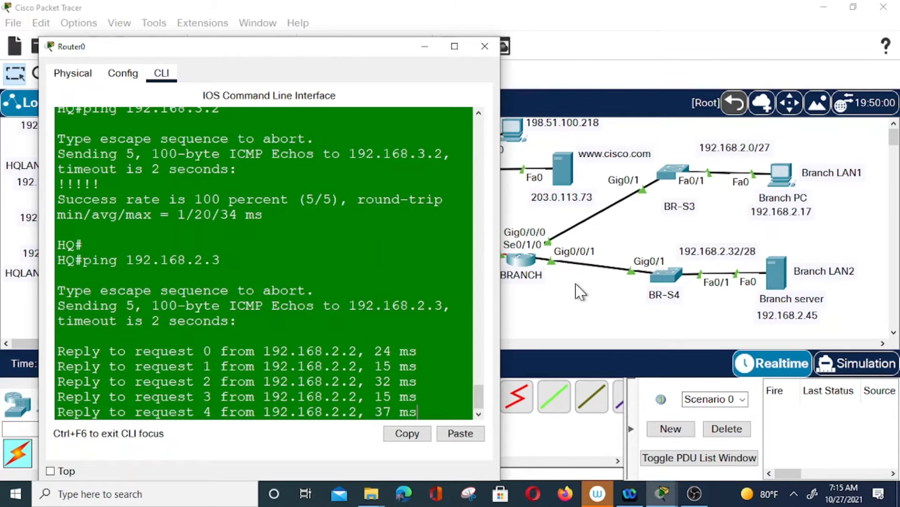
{"action": "left_click", "coordinate": [424, 47]}
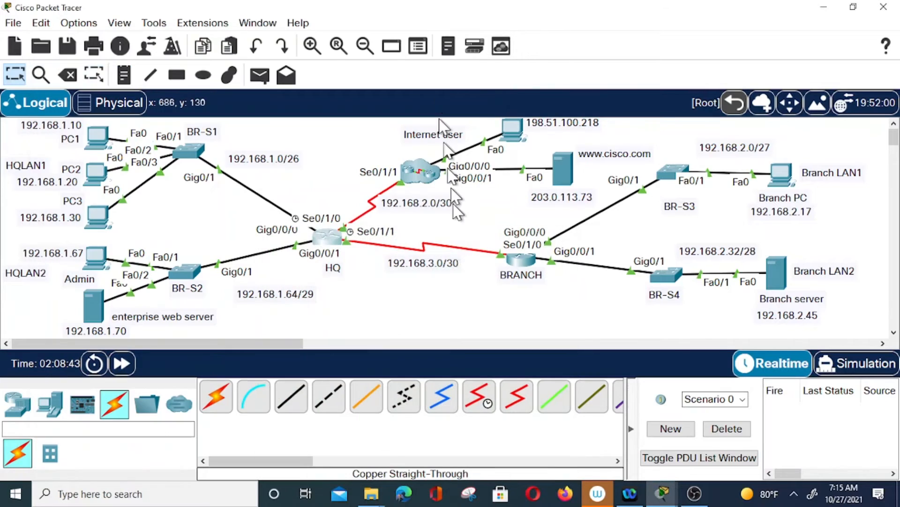
Log in to BRANCH, run show ip interface brief confirming 192.168.2.3, 192.168.2.33, 192.168.3.2 up, then close
{"action": "left_click", "coordinate": [519, 261]}
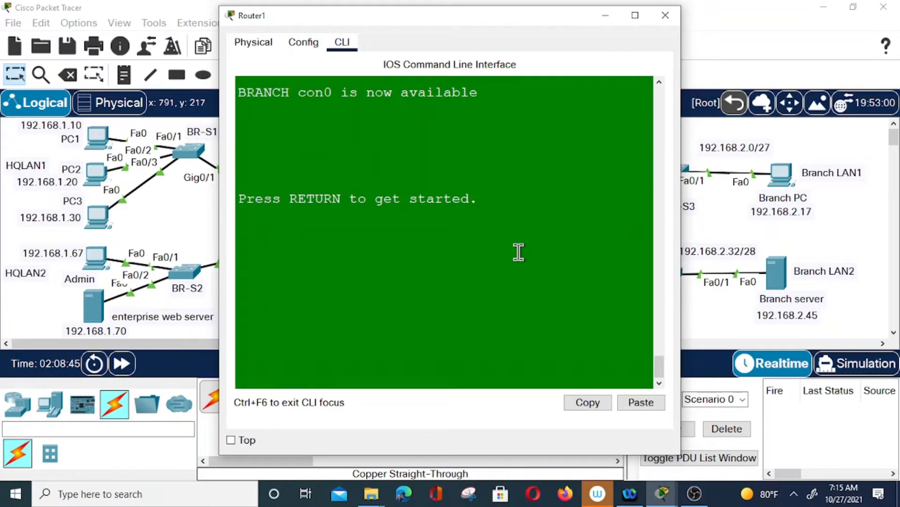
{"action": "key", "text": "Return"}
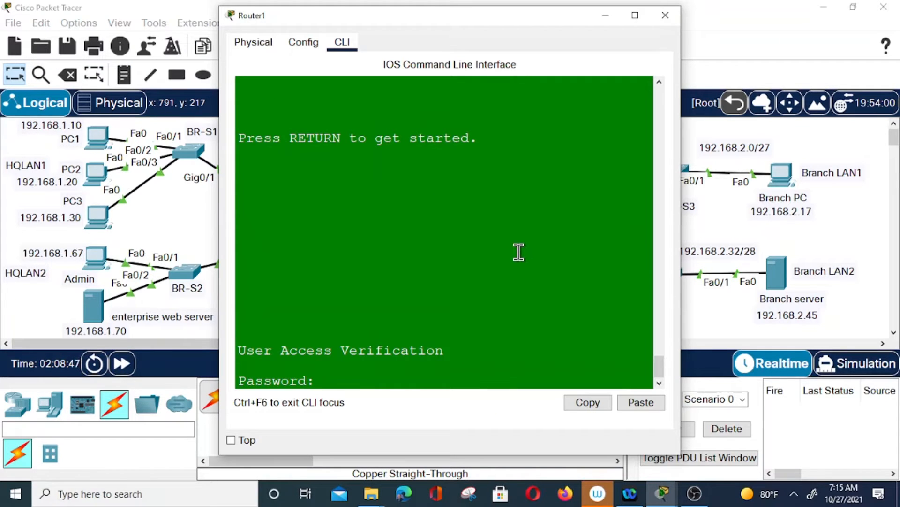
{"action": "key", "text": "Return"}
{"action": "type", "text": "en"}
{"action": "key", "text": "Return"}
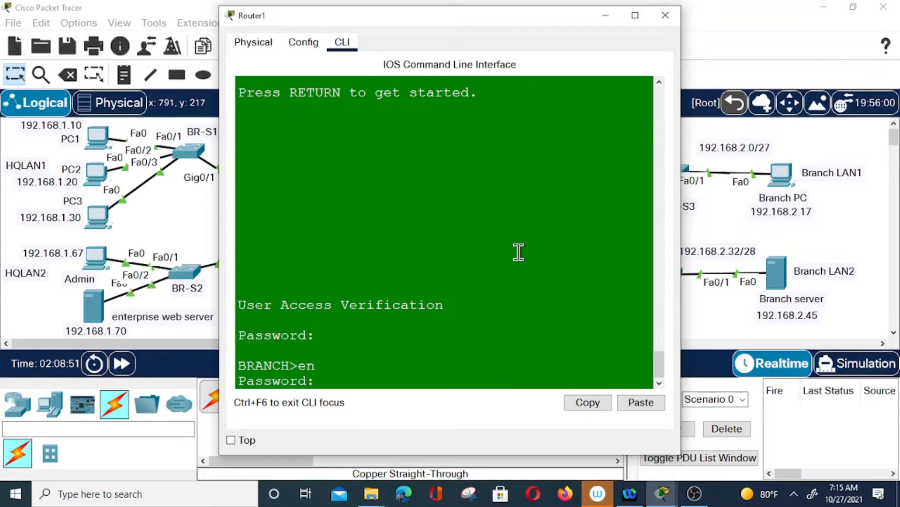
{"action": "key", "text": "Return"}
{"action": "type", "text": "sh i"}
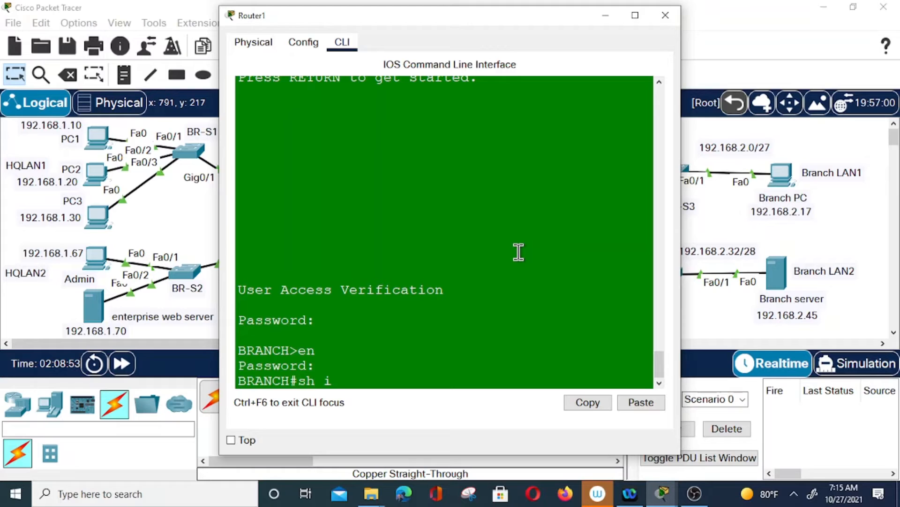
{"action": "type", "text": "p int brief"}
{"action": "key", "text": "Return"}
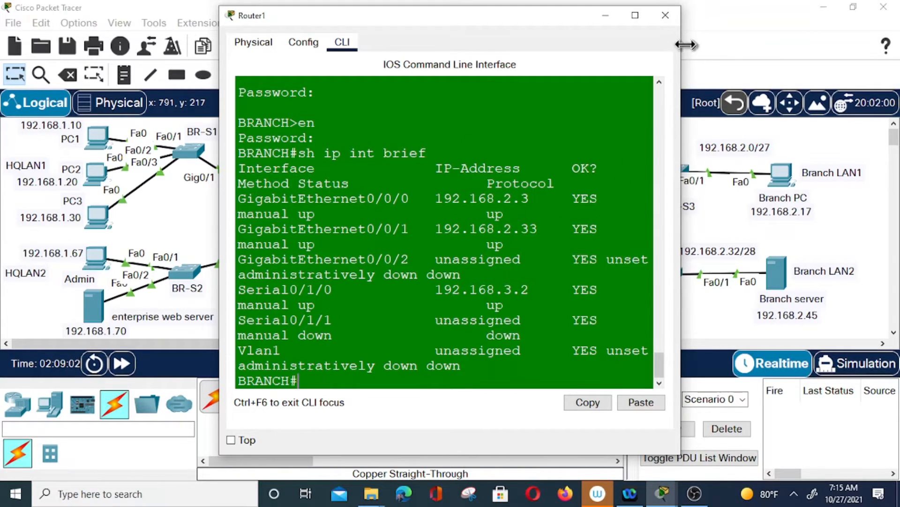
{"action": "left_click", "coordinate": [666, 15]}
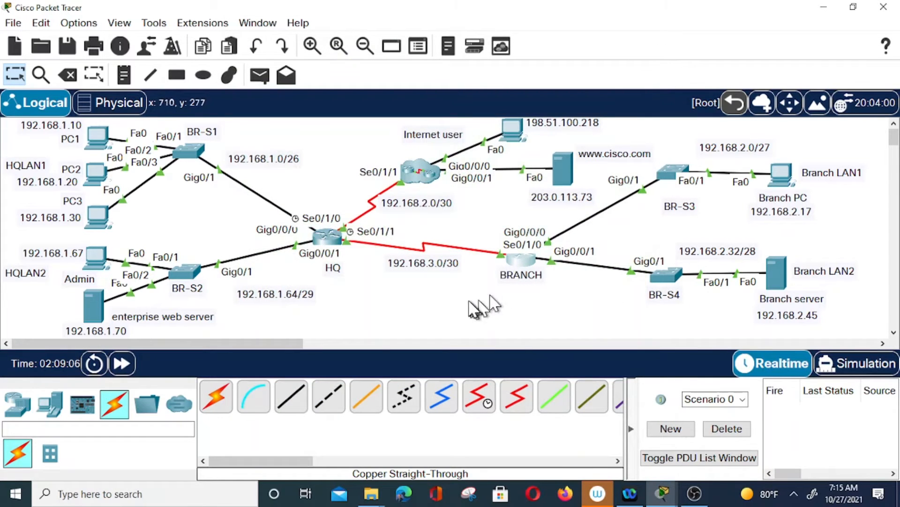
Ping 192.168.2.33 from HQ's CLI, which fails with 0/5 replies
{"action": "left_click", "coordinate": [328, 237]}
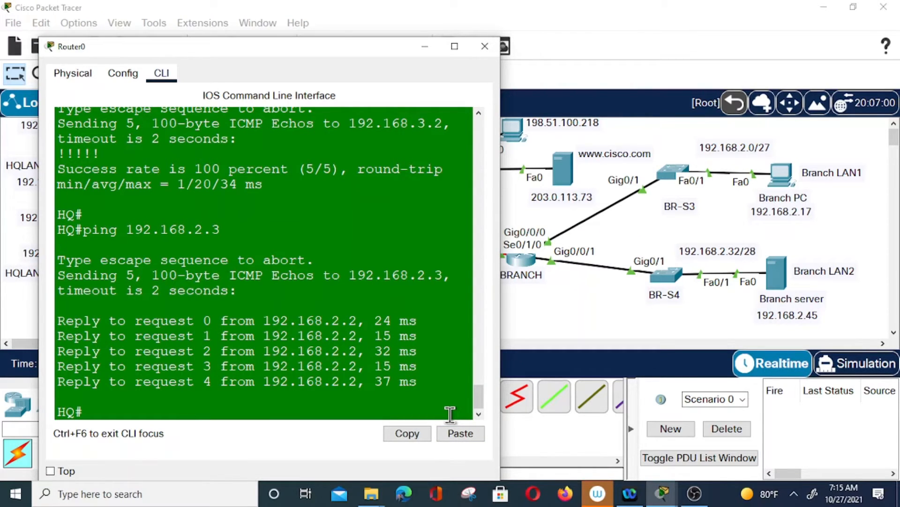
{"action": "left_click", "coordinate": [373, 402]}
{"action": "type", "text": "ping 192"}
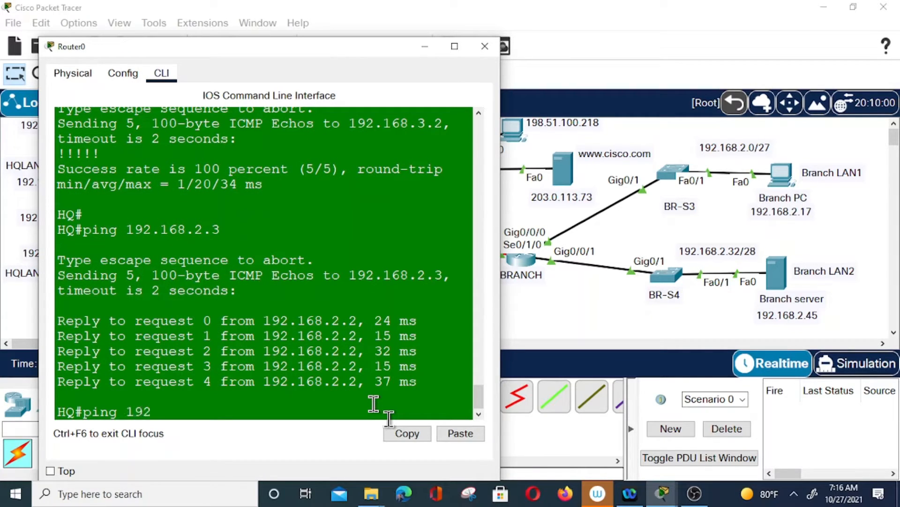
{"action": "type", "text": ".168.2.33"}
{"action": "key", "text": "Return"}
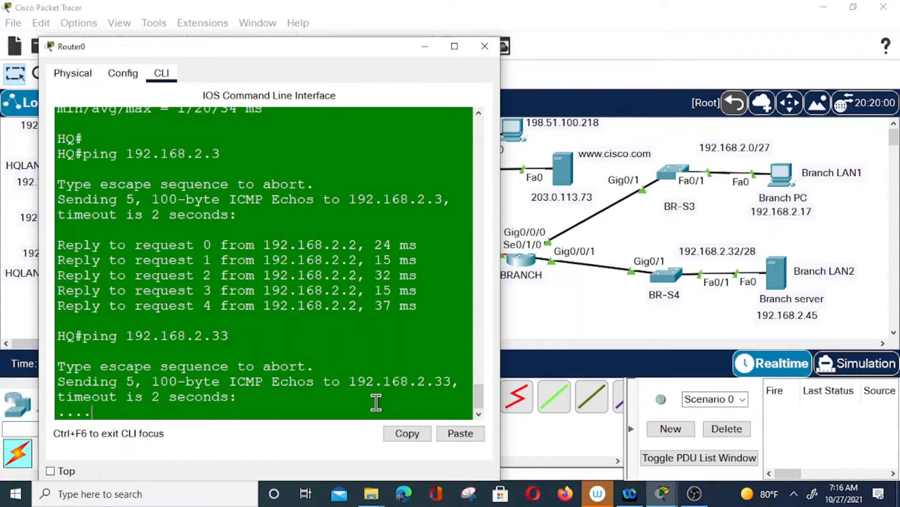
Reopen HQ's console and run show ip route, listing only connected networks
{"action": "left_click", "coordinate": [485, 46]}
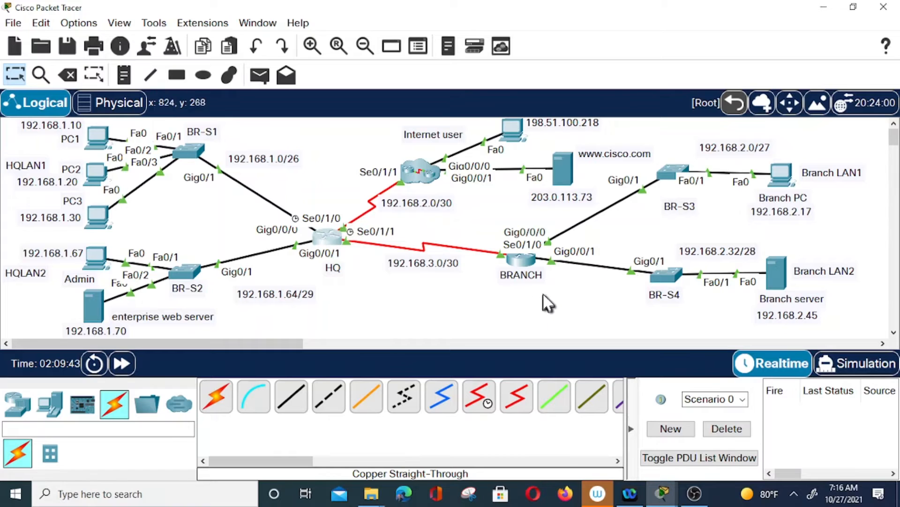
{"action": "left_click", "coordinate": [331, 235]}
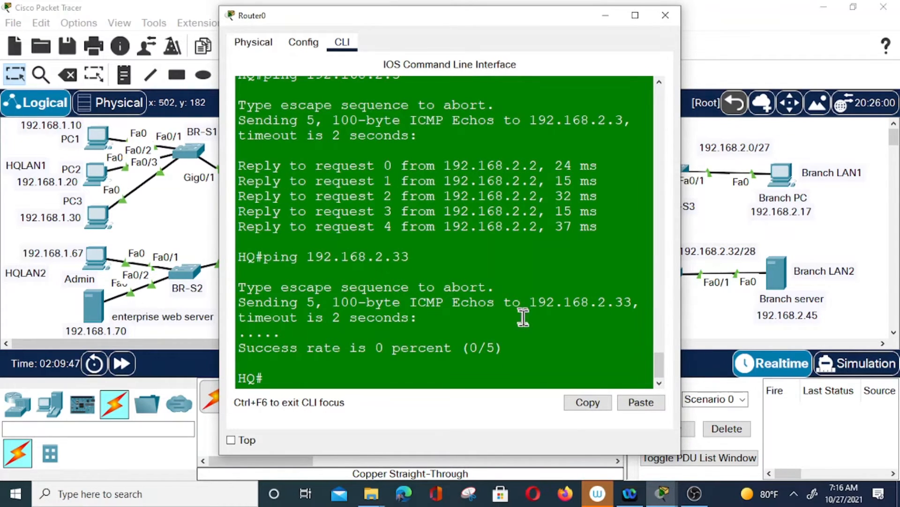
{"action": "type", "text": "sh ip route"}
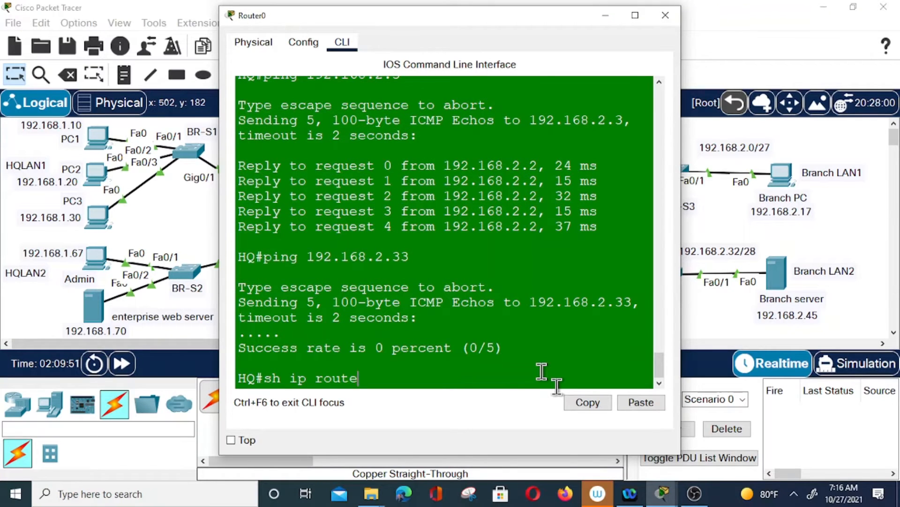
{"action": "key", "text": "Return"}
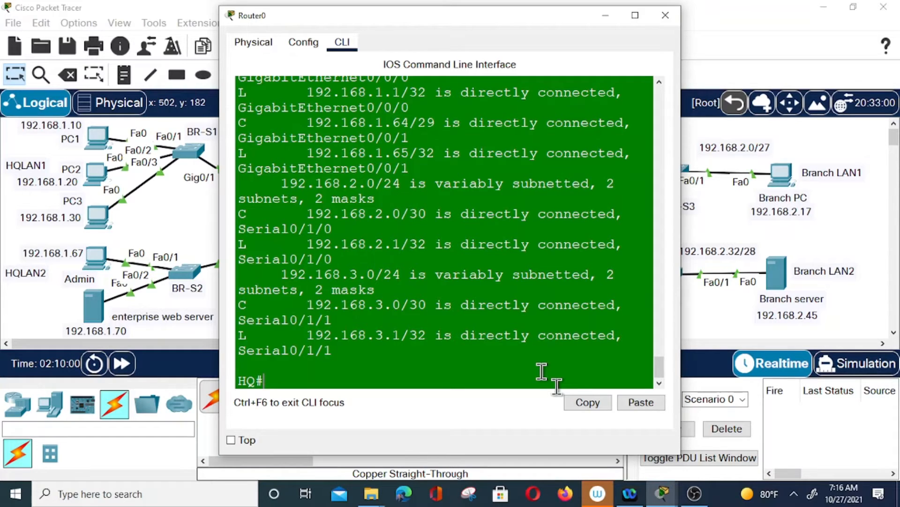
On HQ, start OSPF process 10 and advertise 192.168.2.0 0.0.0.3 in area 0
{"action": "type", "text": "config t"}
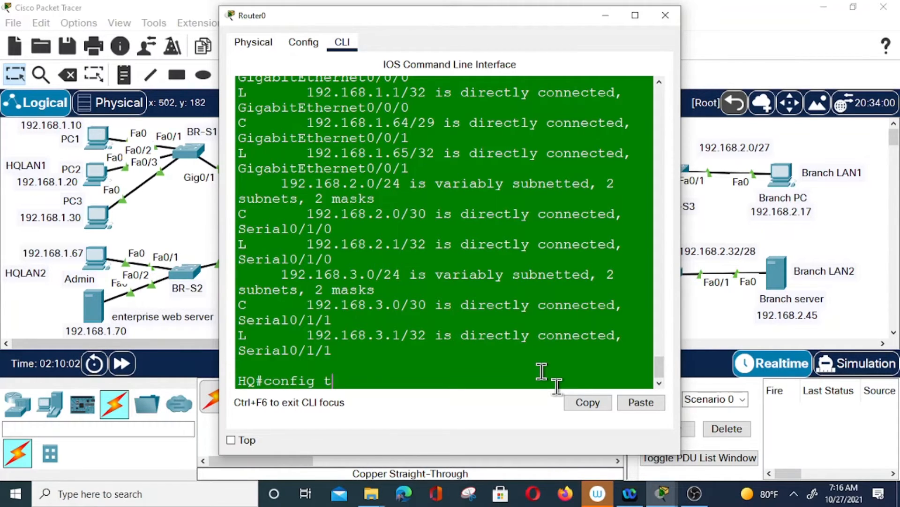
{"action": "key", "text": "Return"}
{"action": "type", "text": "ip route"}
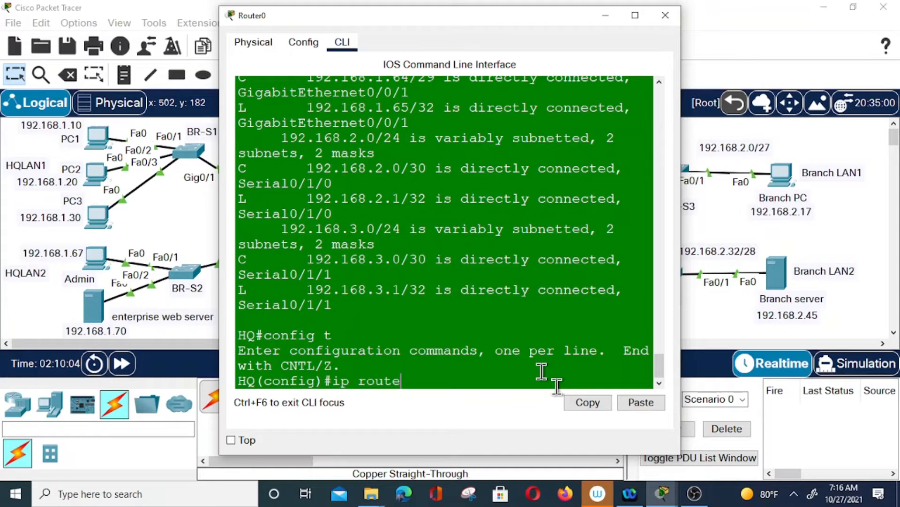
{"action": "key", "text": "BackSpace"}
{"action": "key", "text": "BackSpace"}
{"action": "key", "text": "BackSpace"}
{"action": "key", "text": "BackSpace"}
{"action": "key", "text": "BackSpace"}
{"action": "key", "text": "BackSpace"}
{"action": "key", "text": "BackSpace"}
{"action": "key", "text": "BackSpace"}
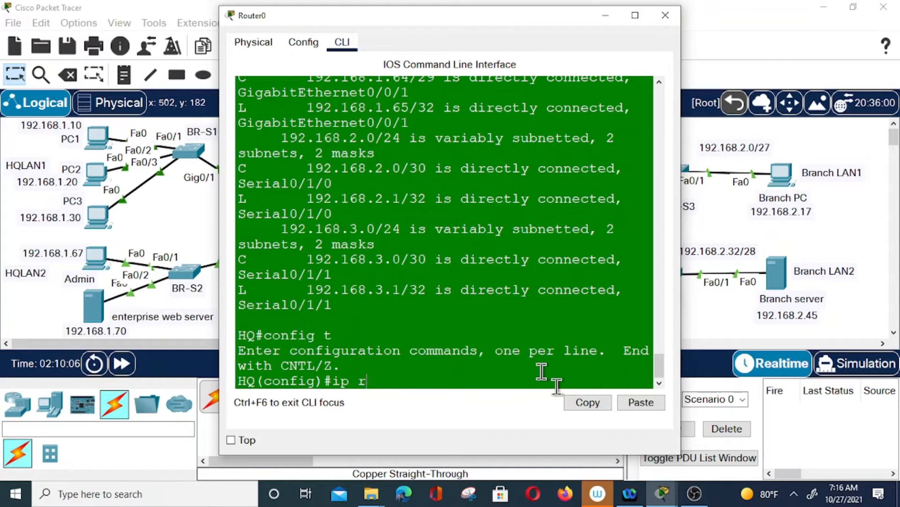
{"action": "type", "text": "router ospf 10"}
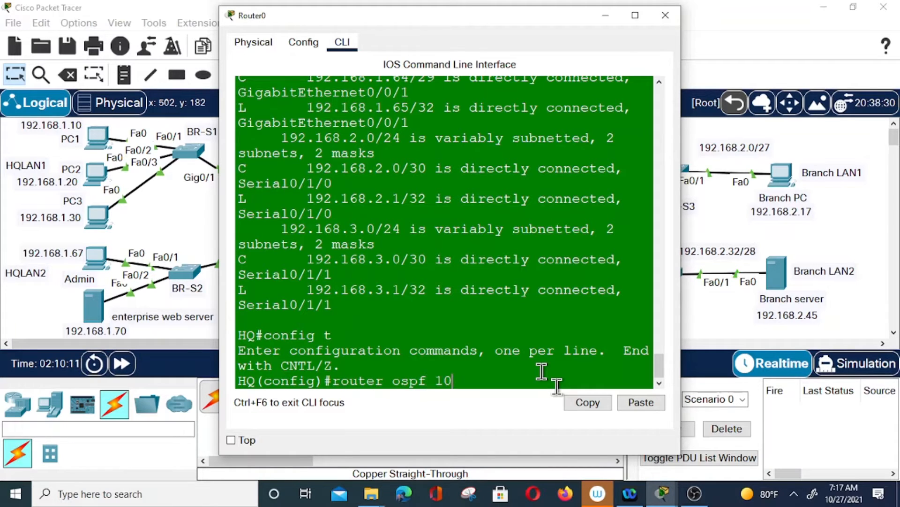
{"action": "key", "text": "Return"}
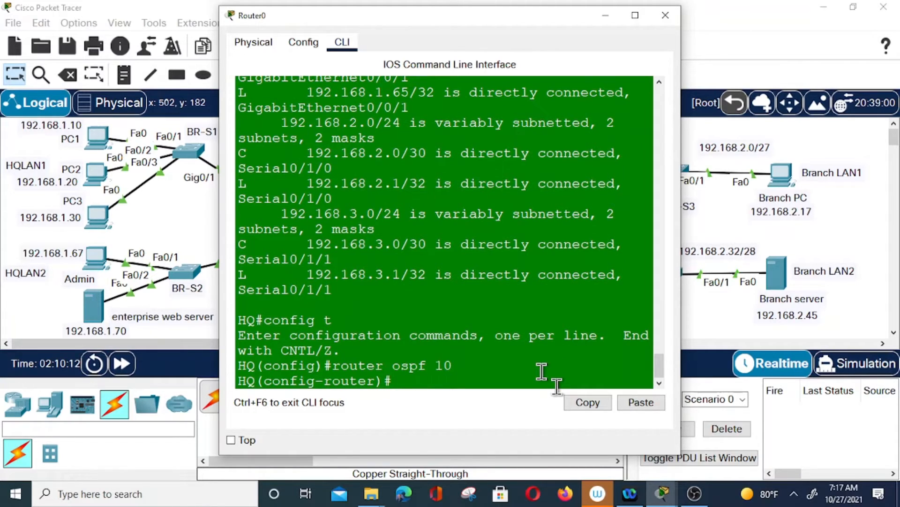
{"action": "type", "text": "network 192.1"}
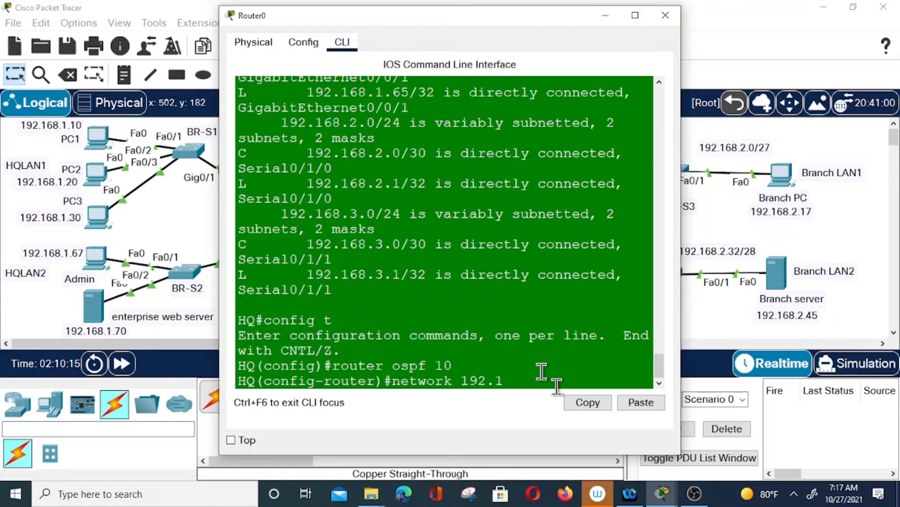
{"action": "type", "text": "68.2.0 0.0.0.0"}
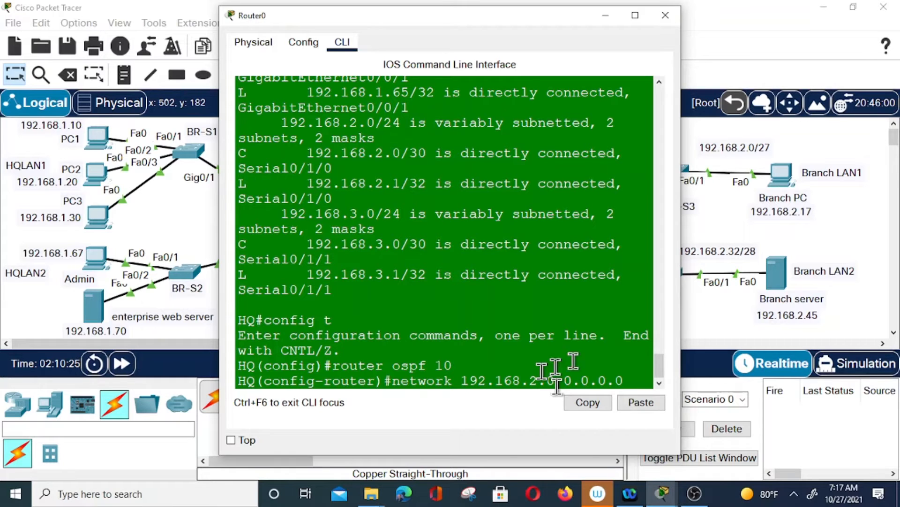
{"action": "key", "text": "BackSpace"}
{"action": "type", "text": "3 area 0"}
{"action": "key", "text": "Return"}
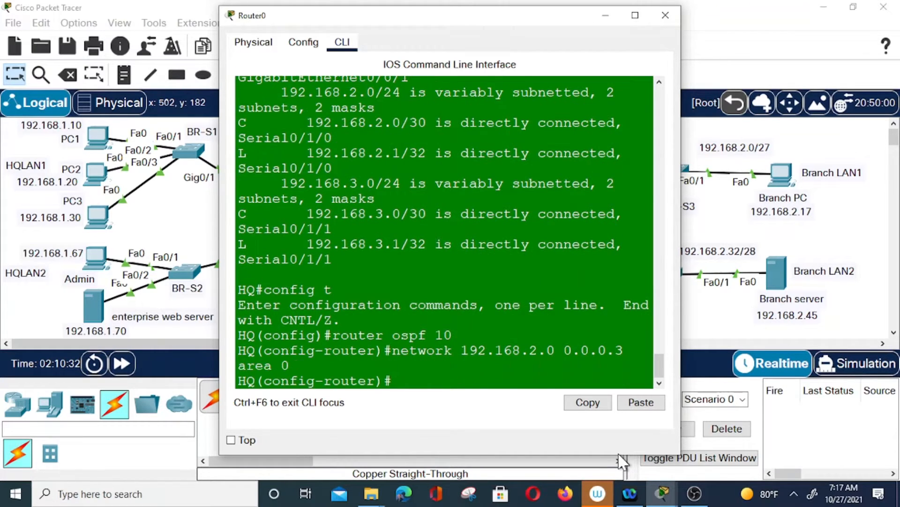
Advertise 192.168.3.0 0.0.0.3 in area 0 on HQ by editing the recalled command
{"action": "key", "text": "Up"}
{"action": "key", "text": "Left"}
{"action": "key", "text": "Left"}
{"action": "key", "text": "Left"}
{"action": "key", "text": "Left"}
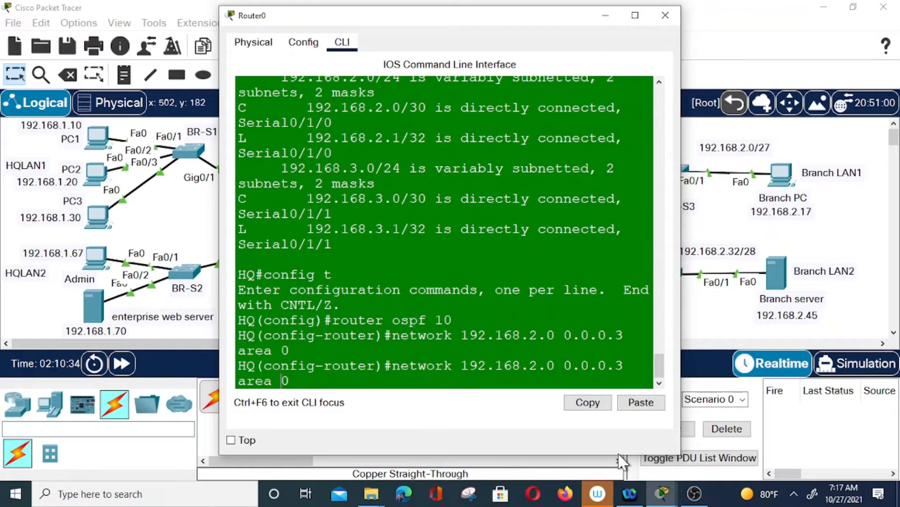
{"action": "key", "text": "Left"}
{"action": "key", "text": "Left"}
{"action": "key", "text": "Left"}
{"action": "key", "text": "Left"}
{"action": "key", "text": "Left"}
{"action": "key", "text": "Left"}
{"action": "key", "text": "Left"}
{"action": "key", "text": "Left"}
{"action": "key", "text": "Left"}
{"action": "key", "text": "Left"}
{"action": "key", "text": "BackSpace"}
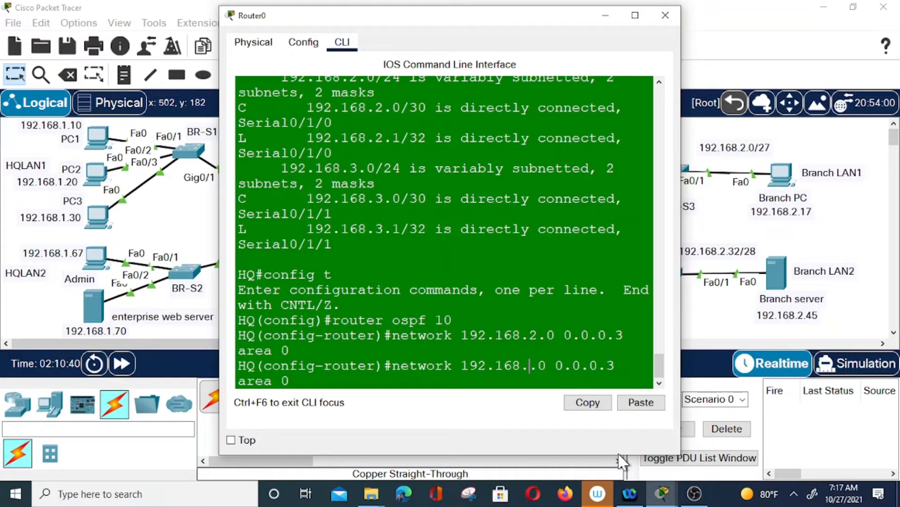
{"action": "type", "text": "0"}
{"action": "key", "text": "BackSpace"}
{"action": "type", "text": "3"}
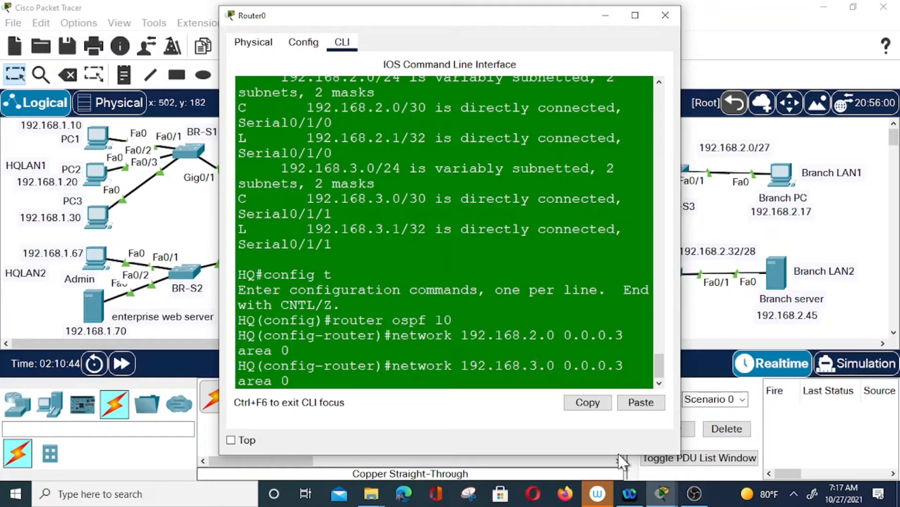
{"action": "key", "text": "Return"}
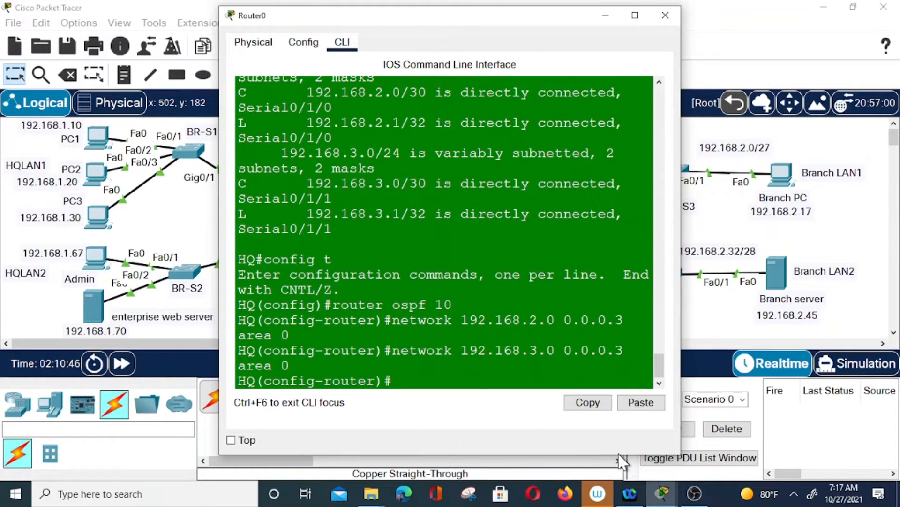
{"action": "key", "text": "Up"}
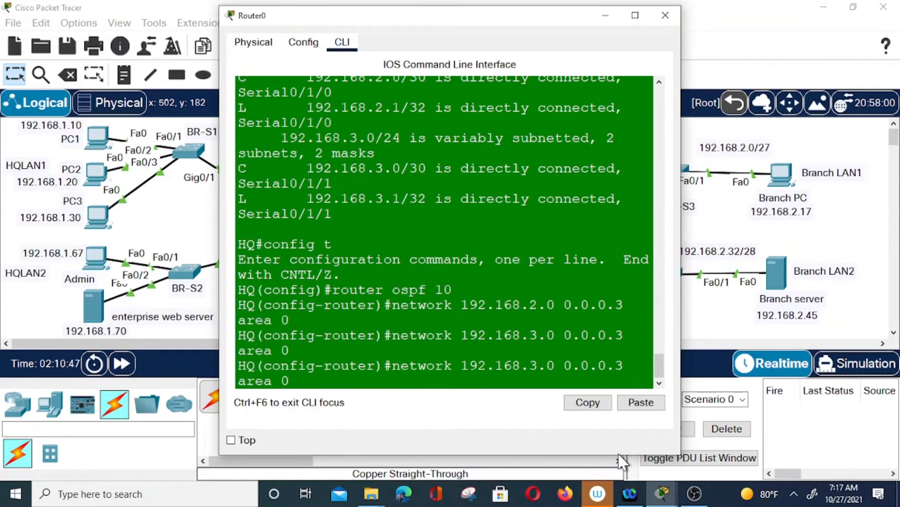
Advertise 192.168.1.0 with wildcard 0.0.0.63 in area 0 on HQ
{"action": "key", "text": "Left"}
{"action": "key", "text": "Left"}
{"action": "key", "text": "Left"}
{"action": "key", "text": "Left"}
{"action": "key", "text": "Left"}
{"action": "key", "text": "Left"}
{"action": "key", "text": "Left"}
{"action": "key", "text": "Left"}
{"action": "key", "text": "Left"}
{"action": "key", "text": "Left"}
{"action": "key", "text": "Left"}
{"action": "key", "text": "Left"}
{"action": "key", "text": "Left"}
{"action": "key", "text": "Left"}
{"action": "key", "text": "BackSpace"}
{"action": "type", "text": "1"}
{"action": "key", "text": "Right"}
{"action": "key", "text": "Right"}
{"action": "key", "text": "Right"}
{"action": "key", "text": "Right"}
{"action": "key", "text": "Right"}
{"action": "key", "text": "Right"}
{"action": "type", "text": "6"}
{"action": "key", "text": "Return"}
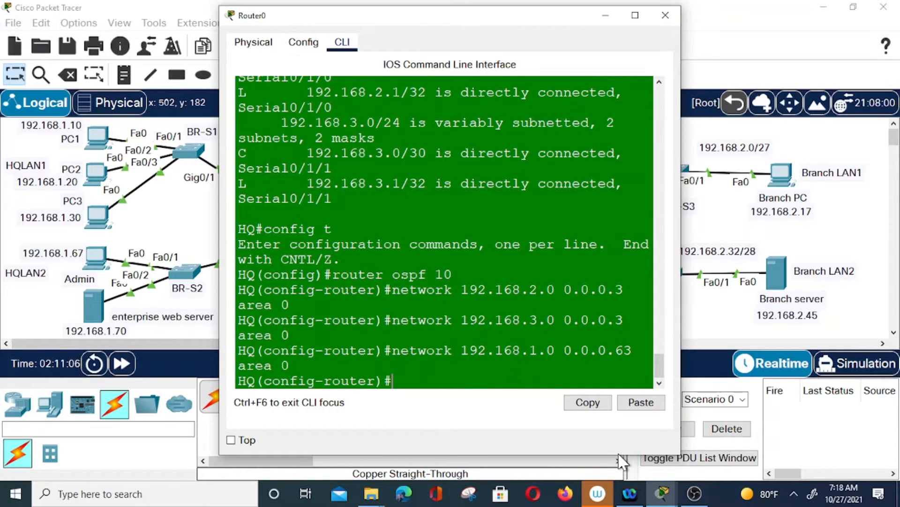
Advertise 192.168.1.64 with wildcard 0.0.0.7 in area 0 on HQ
{"action": "key", "text": "Up"}
{"action": "key", "text": "Left"}
{"action": "key", "text": "Left"}
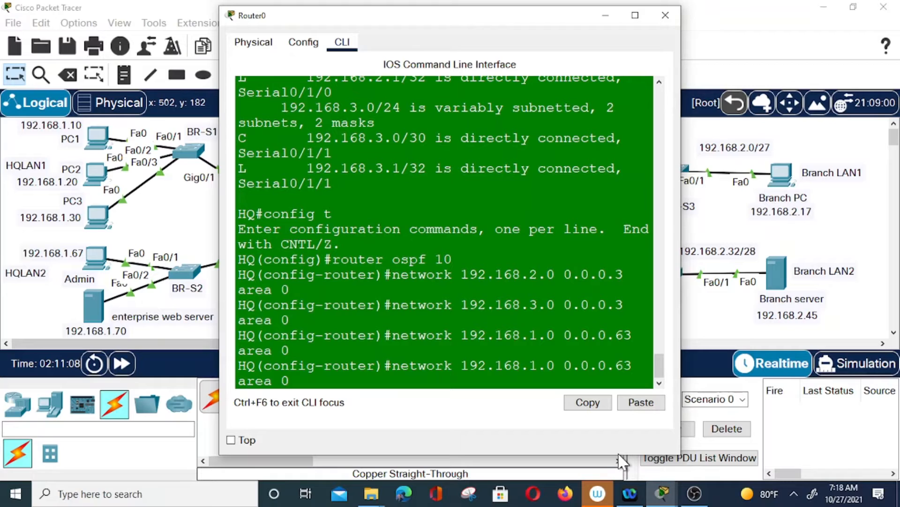
{"action": "key", "text": "Left"}
{"action": "key", "text": "Left"}
{"action": "key", "text": "Left"}
{"action": "key", "text": "Left"}
{"action": "key", "text": "Left"}
{"action": "key", "text": "Left"}
{"action": "key", "text": "Left"}
{"action": "key", "text": "BackSpace"}
{"action": "type", "text": "64"}
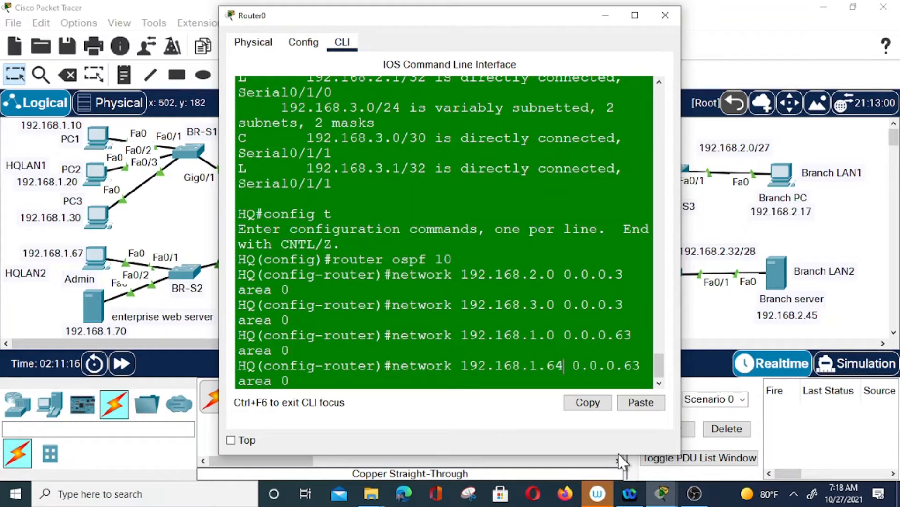
{"action": "key", "text": "Right"}
{"action": "key", "text": "Right"}
{"action": "key", "text": "Right"}
{"action": "key", "text": "Right"}
{"action": "key", "text": "Right"}
{"action": "key", "text": "Right"}
{"action": "key", "text": "BackSpace"}
{"action": "key", "text": "BackSpace"}
{"action": "type", "text": "7"}
{"action": "key", "text": "Return"}
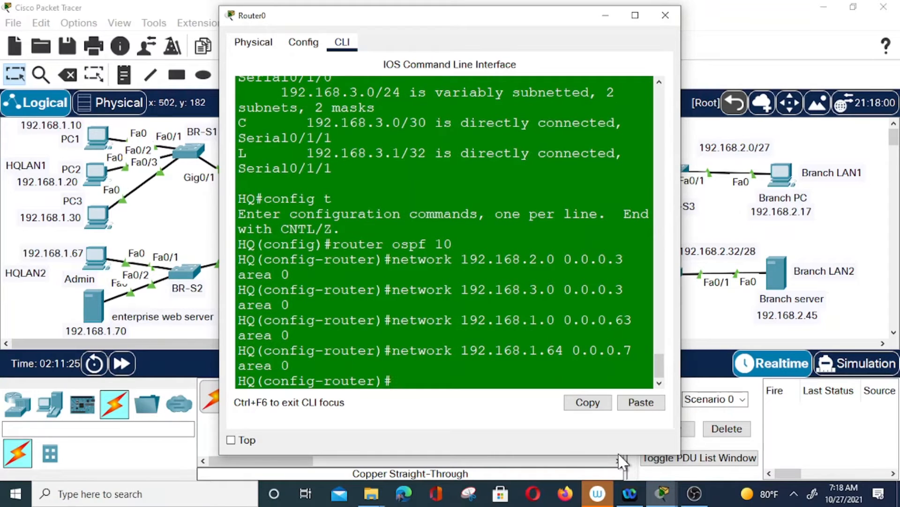
Exit configuration mode, save HQ's configuration with wr, and close the window
{"action": "type", "text": "end"}
{"action": "key", "text": "Return"}
{"action": "type", "text": "w"}
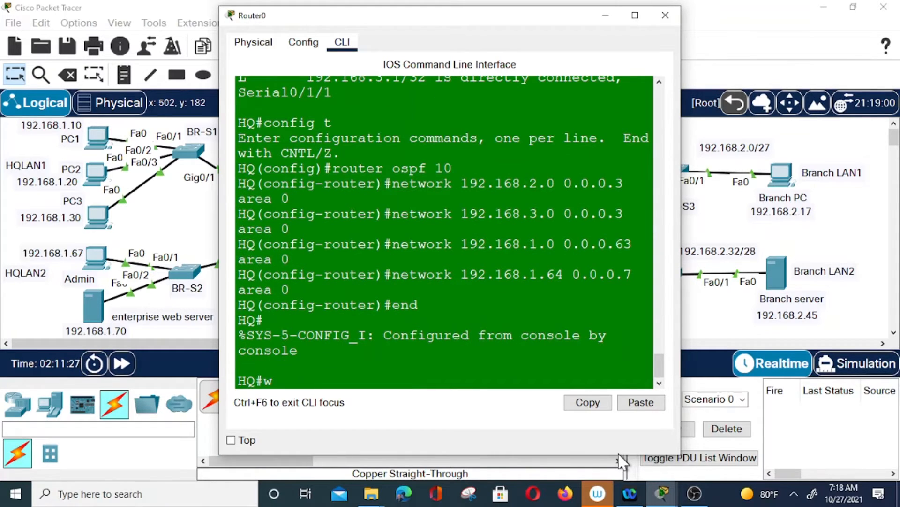
{"action": "type", "text": "r"}
{"action": "key", "text": "Return"}
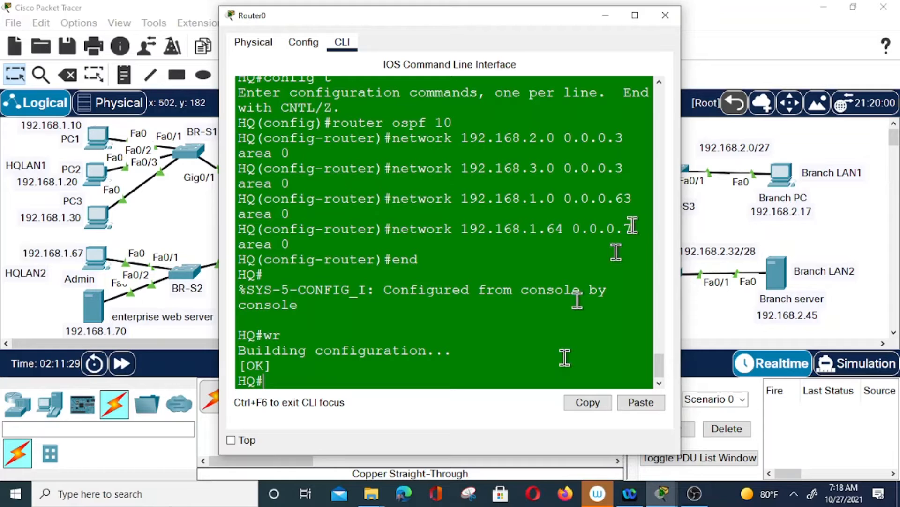
{"action": "left_click", "coordinate": [606, 15]}
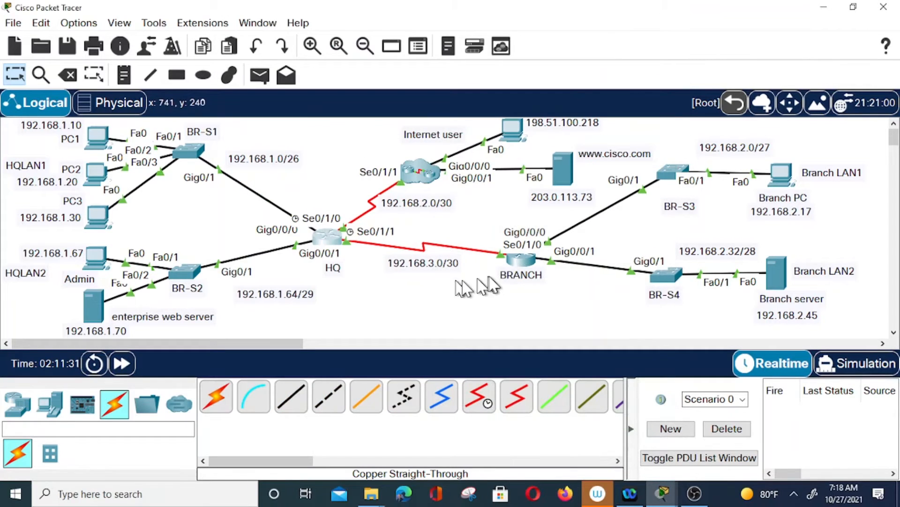
On BRANCH, start OSPF process 10 and advertise 192.168.3.0 0.0.0.3 in area 0
{"action": "left_click", "coordinate": [520, 258]}
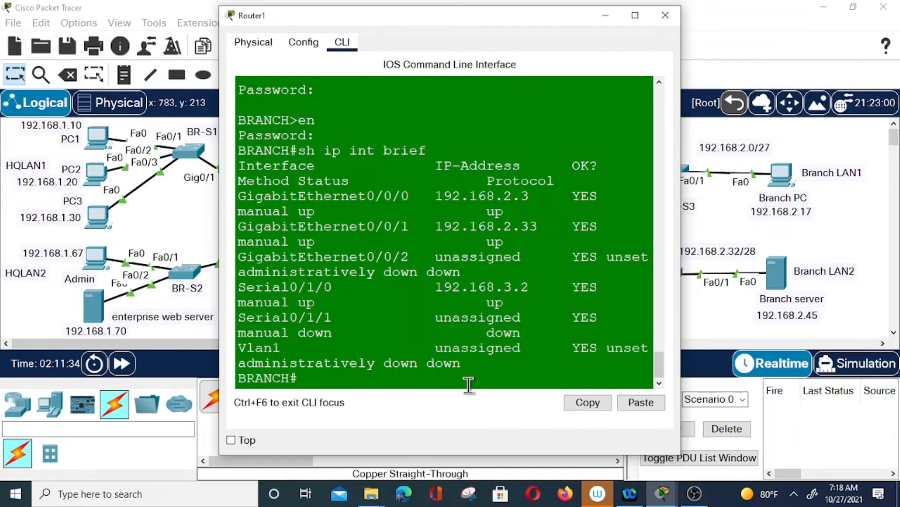
{"action": "type", "text": "config t"}
{"action": "key", "text": "Return"}
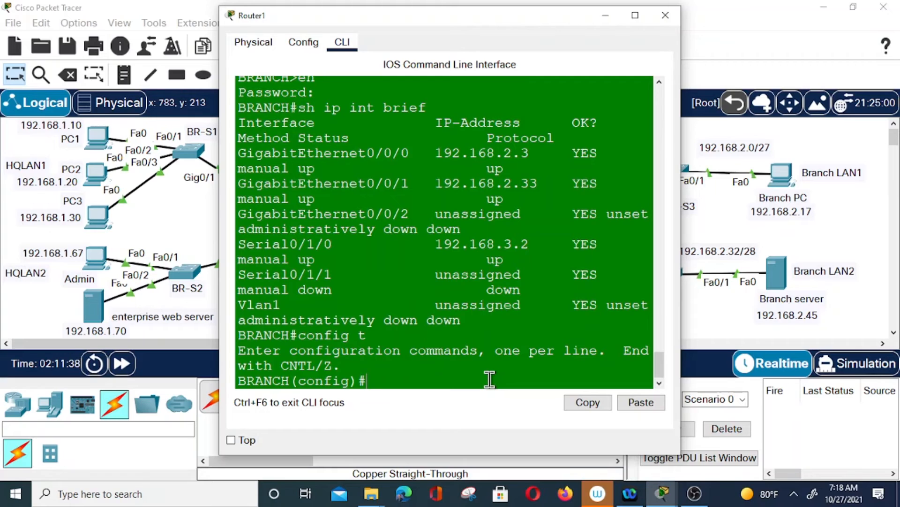
{"action": "type", "text": "router ospf 10"}
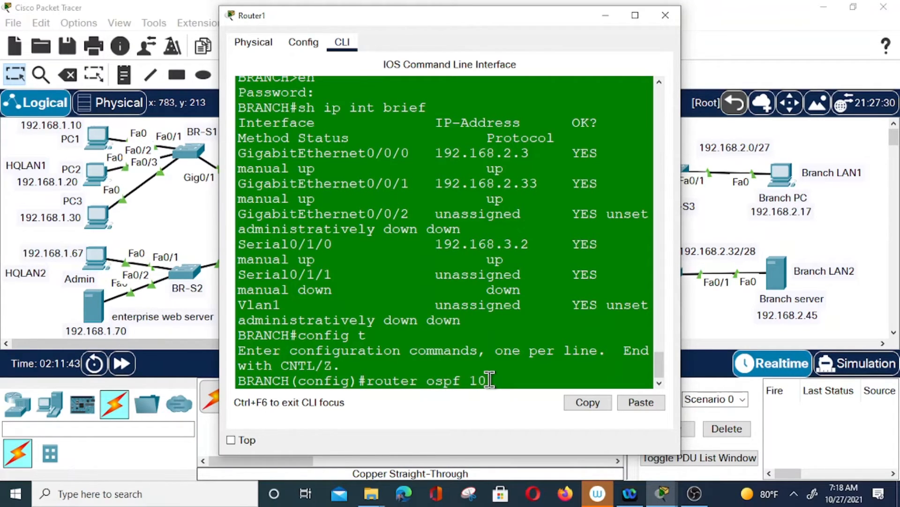
{"action": "key", "text": "Return"}
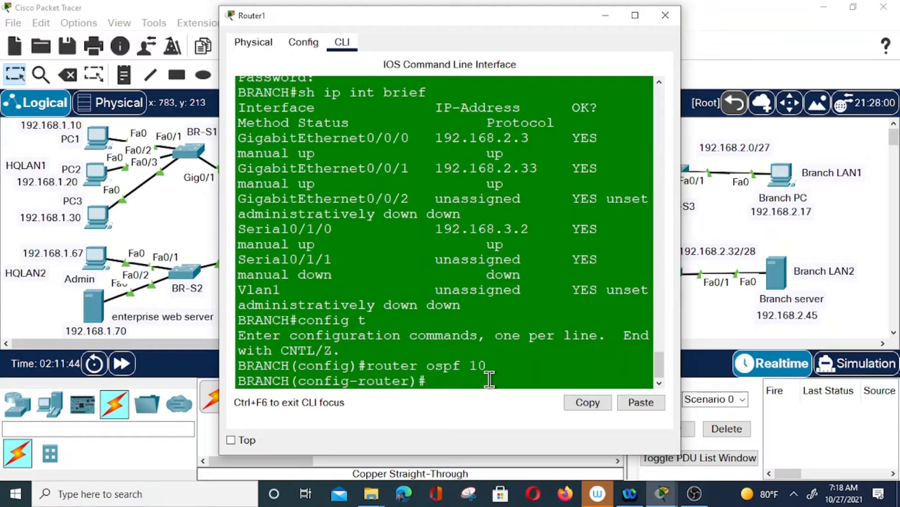
{"action": "type", "text": "network 192.16"}
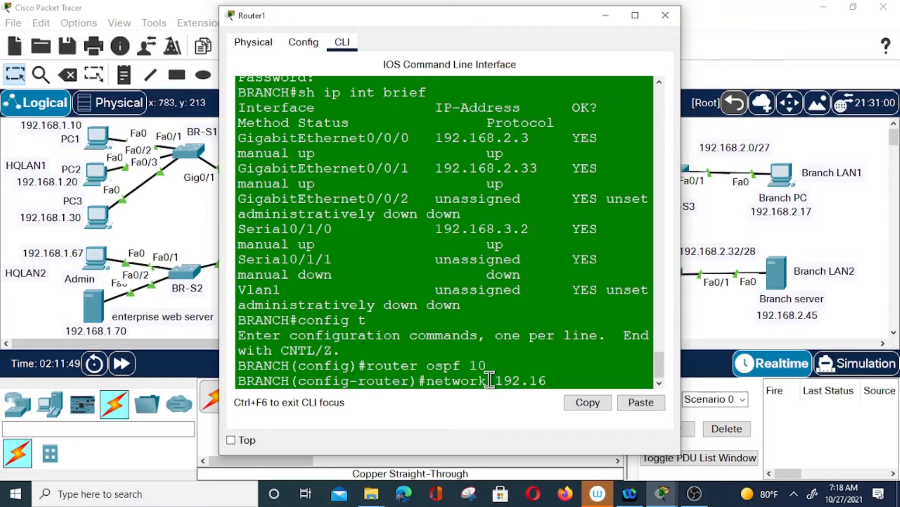
{"action": "type", "text": "8.3.0 0.0.0"}
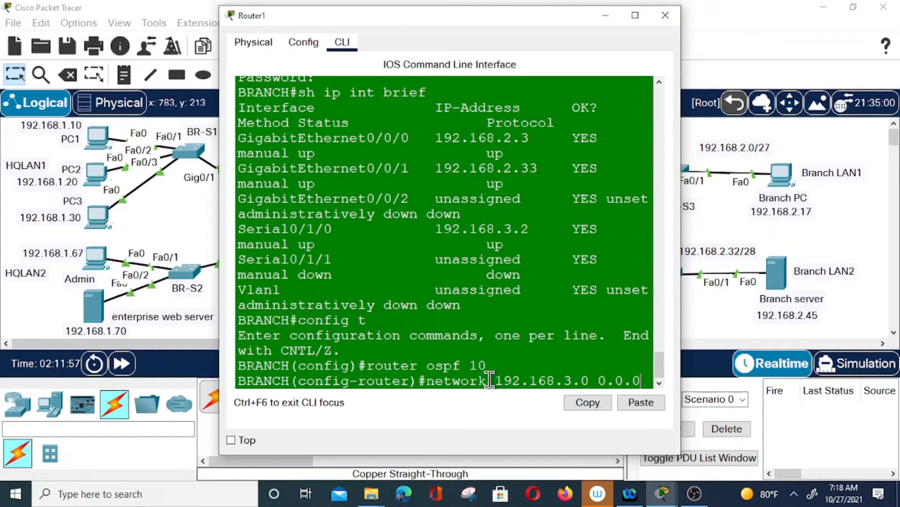
{"action": "type", "text": ".3"}
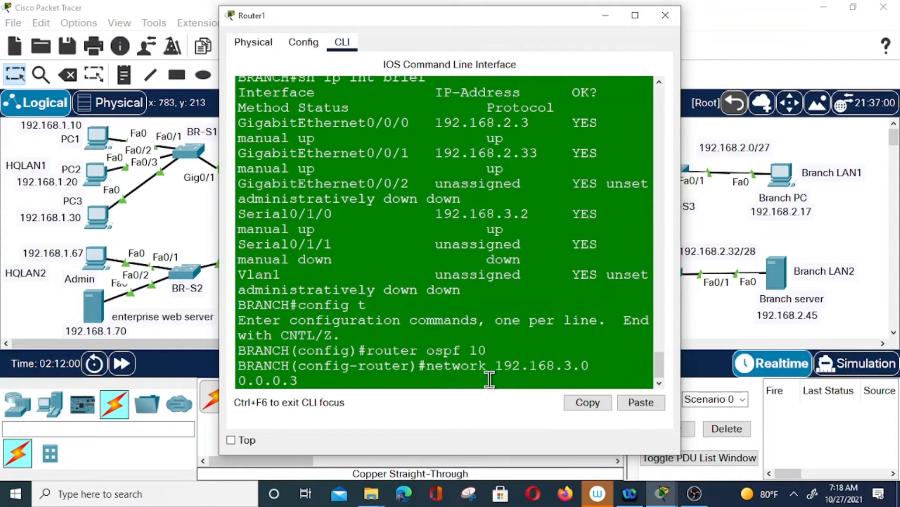
{"action": "type", "text": " ara"}
{"action": "key", "text": "BackSpace"}
{"action": "type", "text": "ea 0"}
{"action": "key", "text": "Return"}
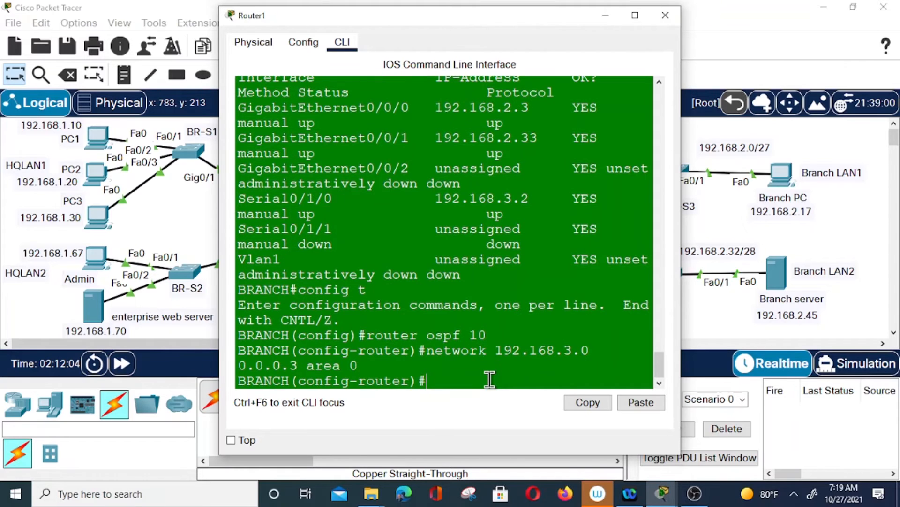
{"action": "key", "text": "Up"}
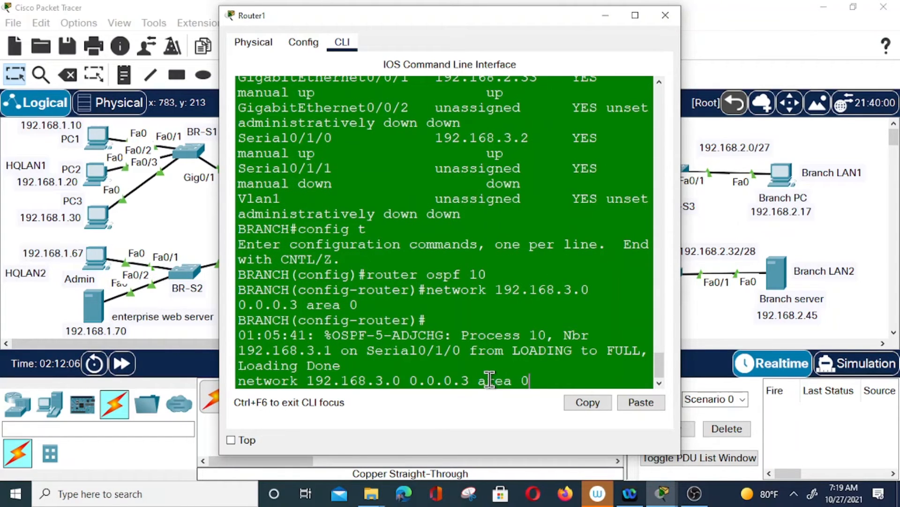
{"action": "key", "text": "Left"}
{"action": "key", "text": "Left"}
{"action": "key", "text": "Left"}
{"action": "key", "text": "Left"}
{"action": "key", "text": "Left"}
{"action": "key", "text": "Left"}
{"action": "key", "text": "Left"}
{"action": "key", "text": "Left"}
{"action": "key", "text": "Left"}
{"action": "key", "text": "Left"}
{"action": "key", "text": "Left"}
{"action": "key", "text": "Left"}
{"action": "key", "text": "Left"}
{"action": "key", "text": "Left"}
{"action": "key", "text": "Left"}
{"action": "key", "text": "Left"}
{"action": "key", "text": "Left"}
{"action": "key", "text": "Return"}
Advertise 192.168.2.0 with wildcard 0.0.0.31 in area 0 on BRANCH
{"action": "key", "text": "Up"}
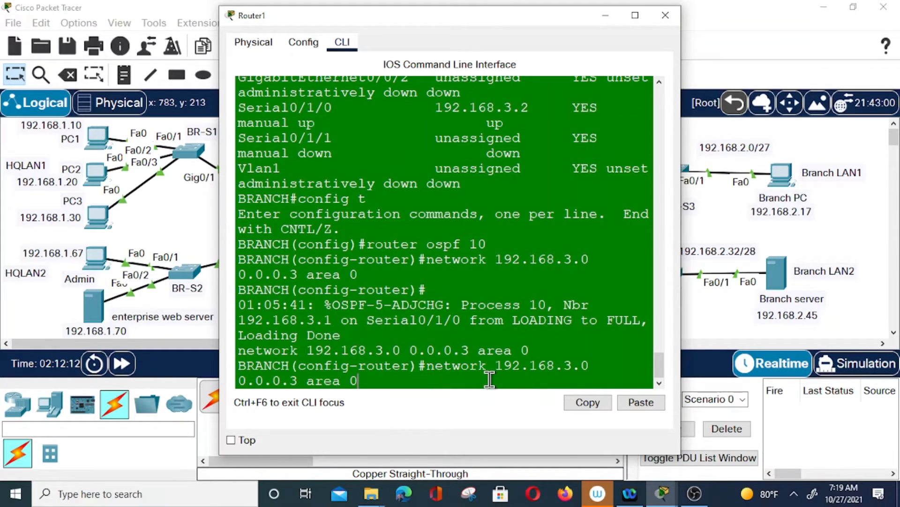
{"action": "key", "text": "Left"}
{"action": "key", "text": "BackSpace"}
{"action": "type", "text": "2"}
{"action": "key", "text": "Down"}
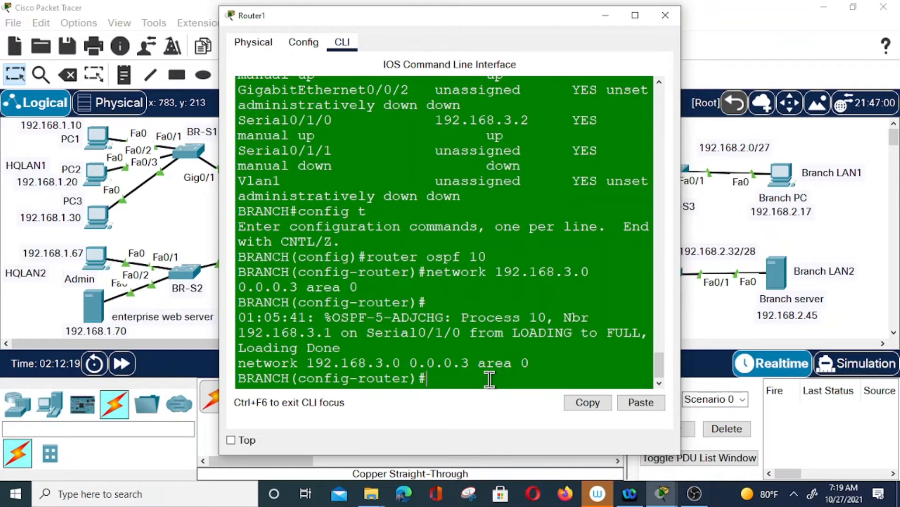
{"action": "key", "text": "Up"}
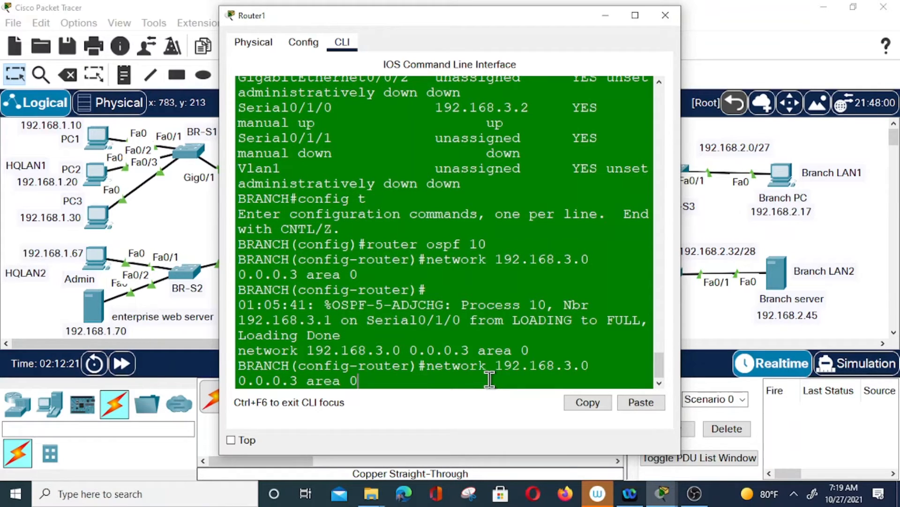
{"action": "key", "text": "Left"}
{"action": "key", "text": "Left"}
{"action": "key", "text": "Left"}
{"action": "key", "text": "Left"}
{"action": "key", "text": "Right"}
{"action": "key", "text": "BackSpace"}
{"action": "type", "text": "2"}
{"action": "key", "text": "Left"}
{"action": "key", "text": "Left"}
{"action": "key", "text": "Left"}
{"action": "key", "text": "Left"}
{"action": "key", "text": "Left"}
{"action": "key", "text": "BackSpace"}
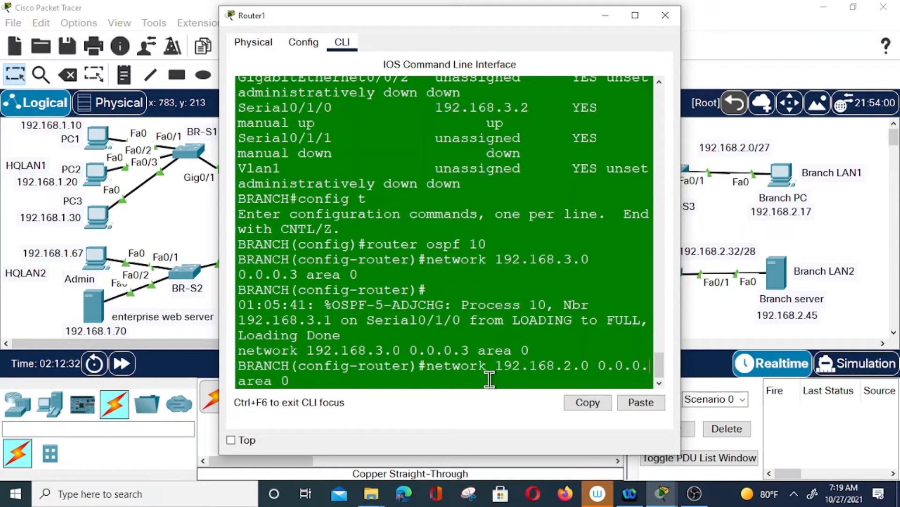
{"action": "type", "text": "31"}
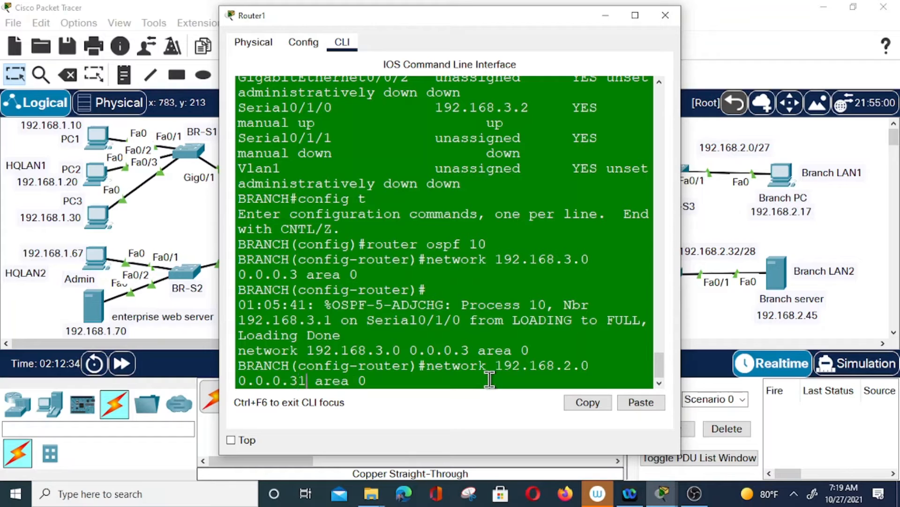
{"action": "key", "text": "Return"}
Advertise 192.168.2.0 0.0.0.15 in area 0, then leave configuration mode and close BRANCH
{"action": "key", "text": "Up"}
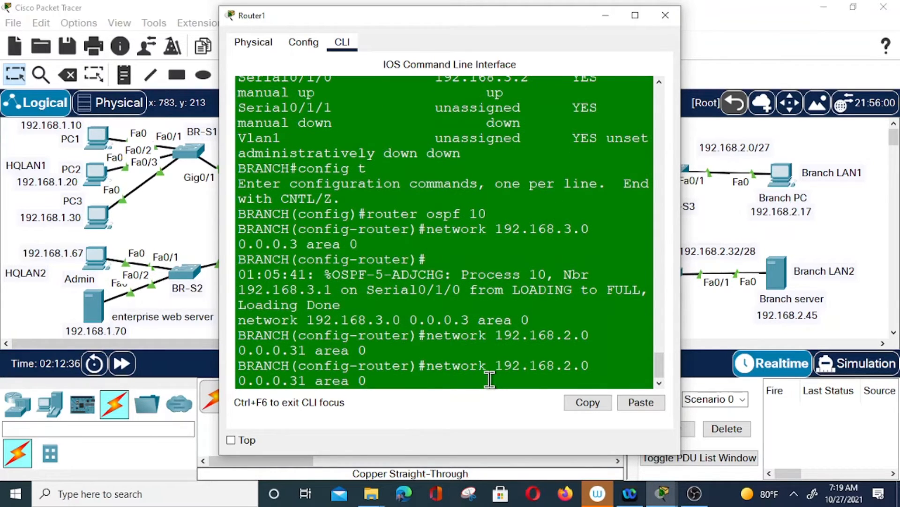
{"action": "key", "text": "Left"}
{"action": "key", "text": "Left"}
{"action": "key", "text": "Left"}
{"action": "key", "text": "Left"}
{"action": "key", "text": "Left"}
{"action": "key", "text": "Left"}
{"action": "key", "text": "Left"}
{"action": "key", "text": "BackSpace"}
{"action": "key", "text": "BackSpace"}
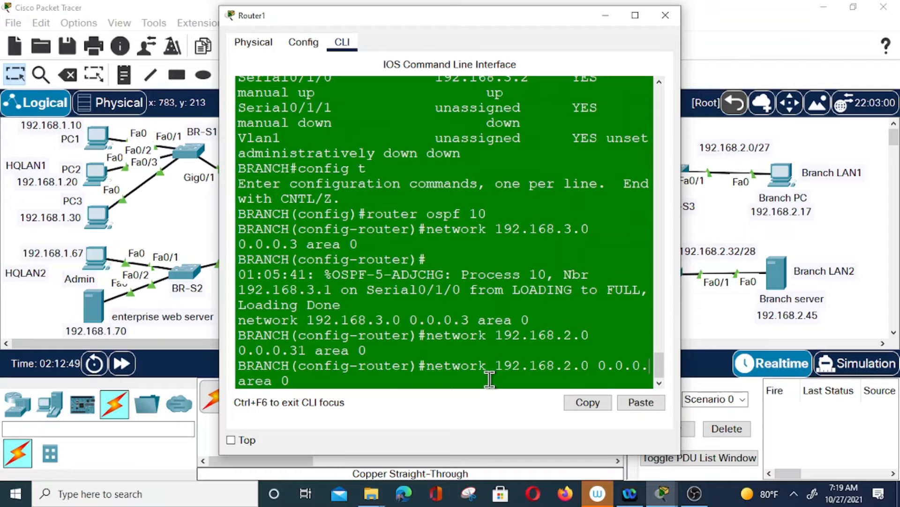
{"action": "type", "text": "15"}
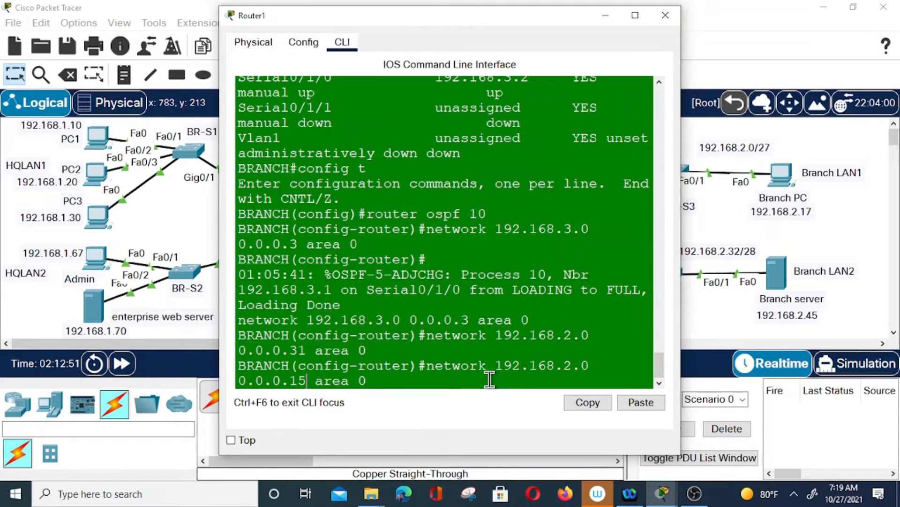
{"action": "key", "text": "Return"}
{"action": "type", "text": "end"}
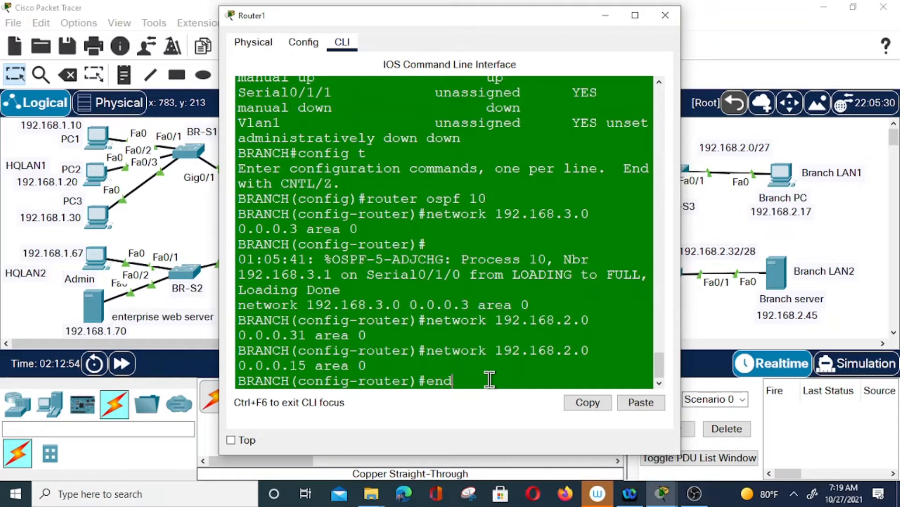
{"action": "key", "text": "Return"}
{"action": "key", "text": "Return"}
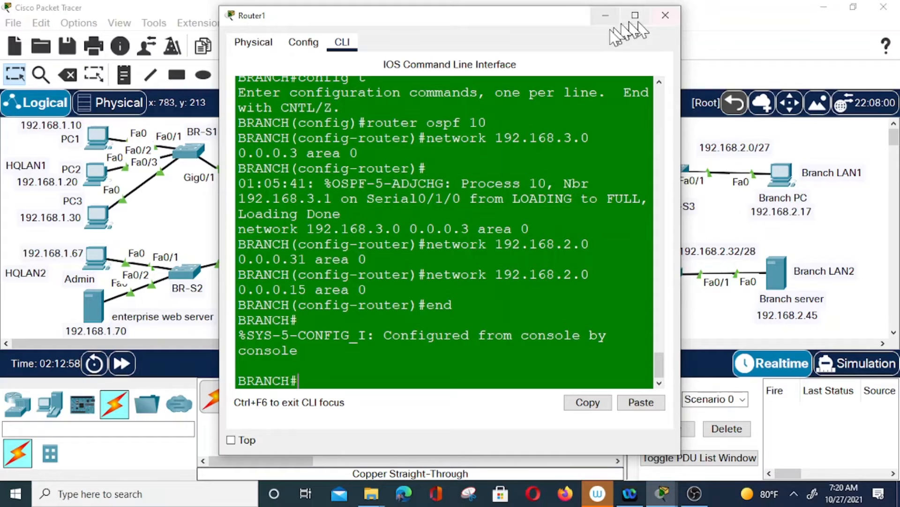
{"action": "left_click", "coordinate": [605, 16]}
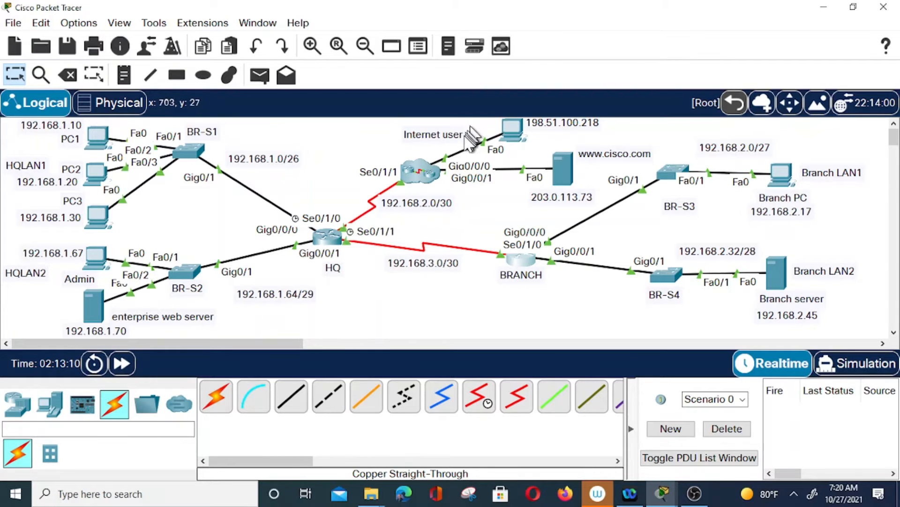
On HQ, add the default route 0.0.0.0 0.0.0.0 out interface s0/1/0
{"action": "left_click", "coordinate": [330, 240]}
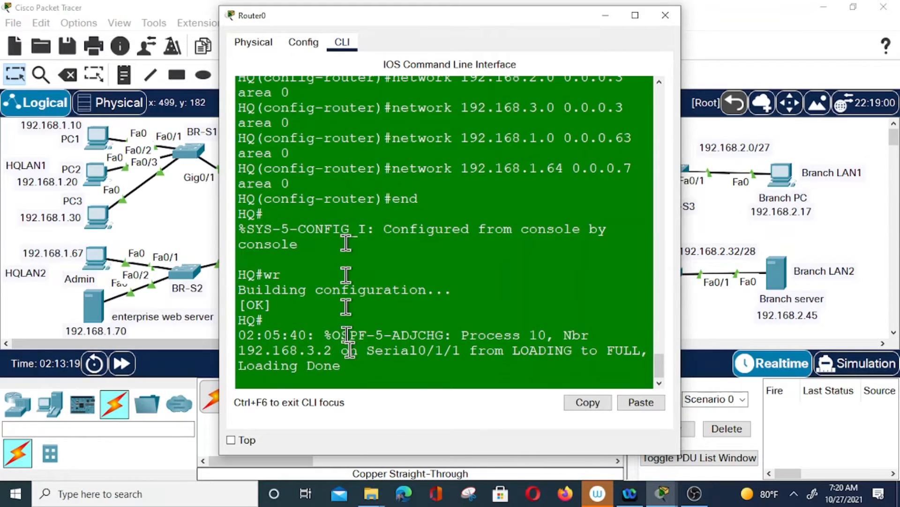
{"action": "key", "text": "Return"}
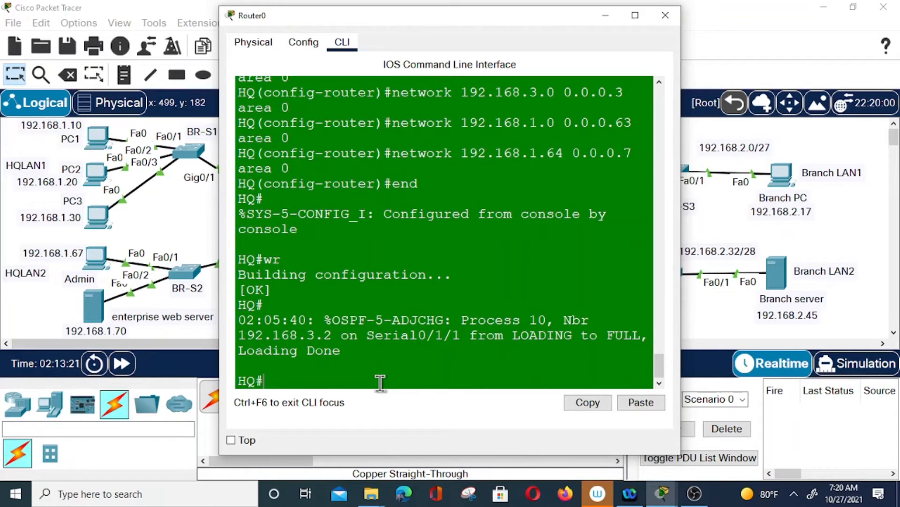
{"action": "type", "text": "config t"}
{"action": "key", "text": "Return"}
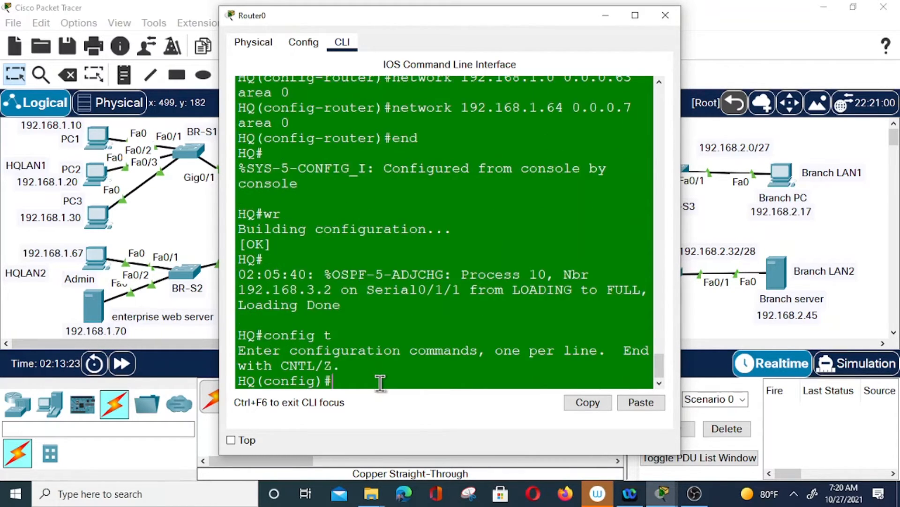
{"action": "type", "text": "ip route"}
{"action": "left_click_drag", "start_coordinate": [444, 23], "coordinate": [614, 29]}
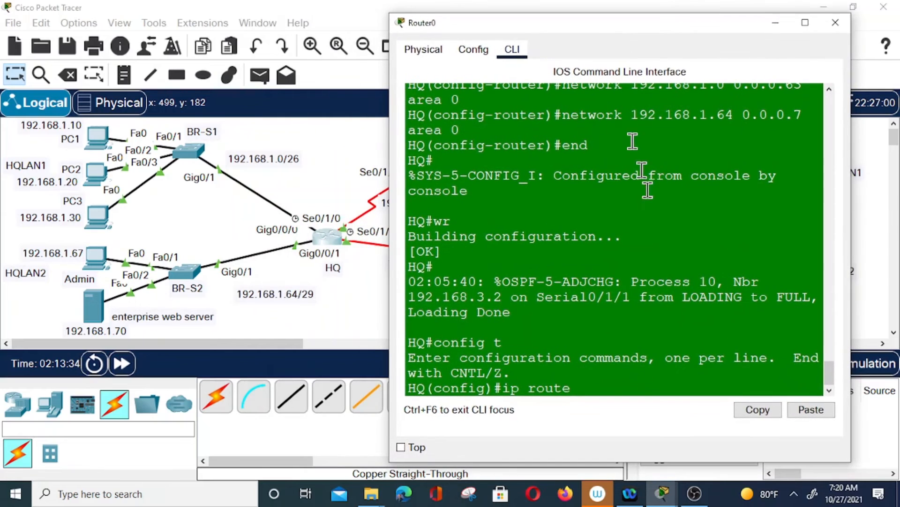
{"action": "left_click", "coordinate": [645, 380]}
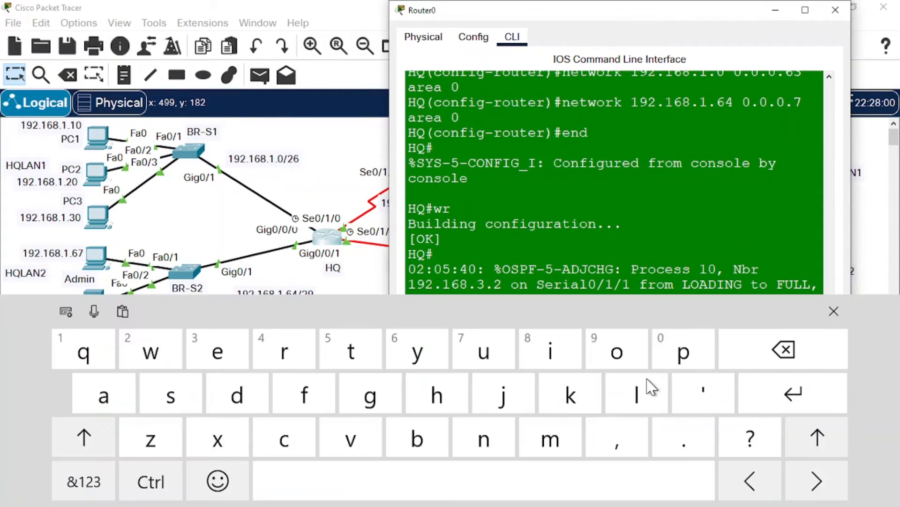
{"action": "type", "text": "0.0.0."}
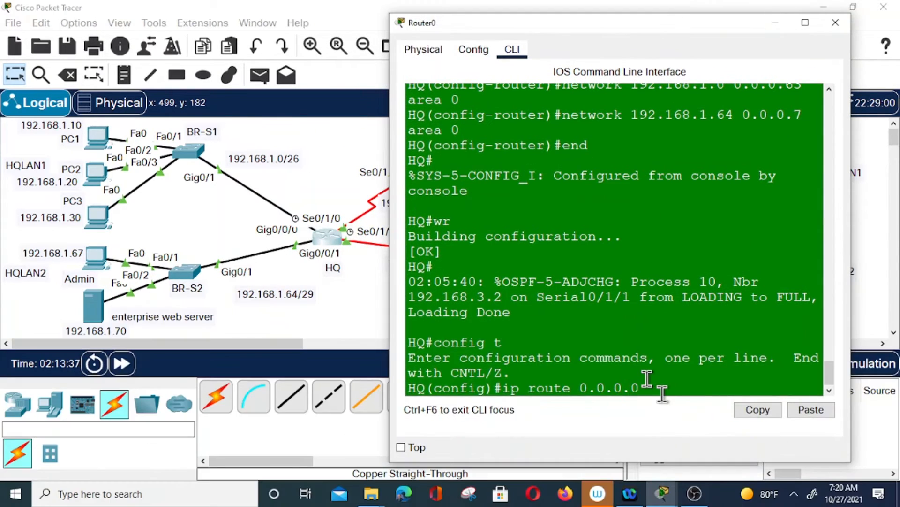
{"action": "type", "text": " 0.0.0.0 s0/1/0"}
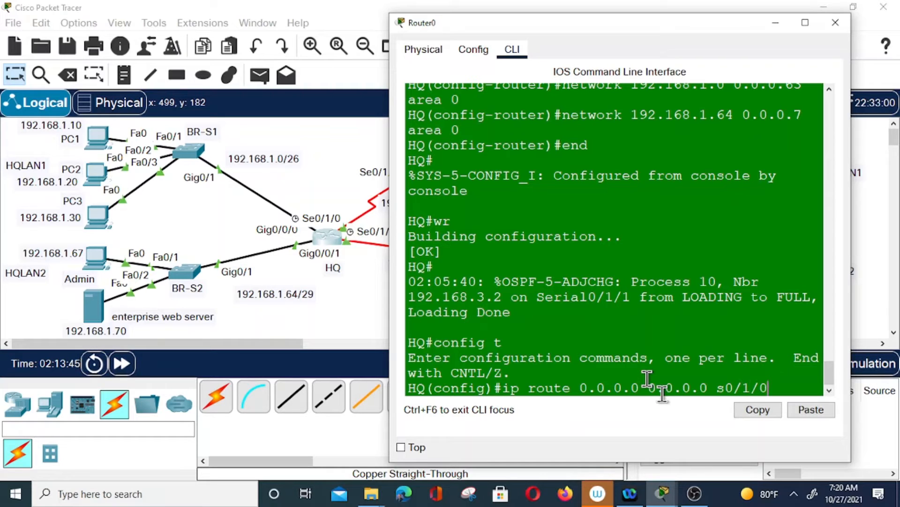
{"action": "key", "text": "Return"}
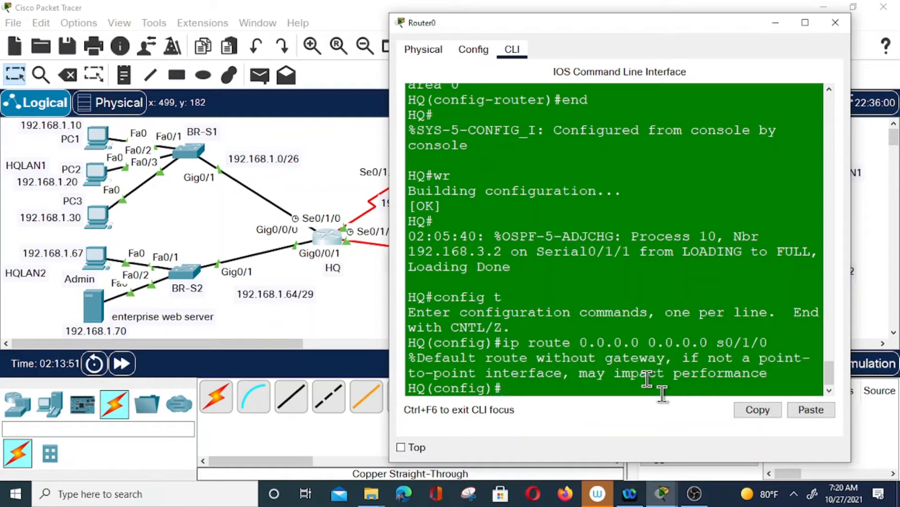
Make HQ's OSPF process 10 originate default information
{"action": "type", "text": "router os"}
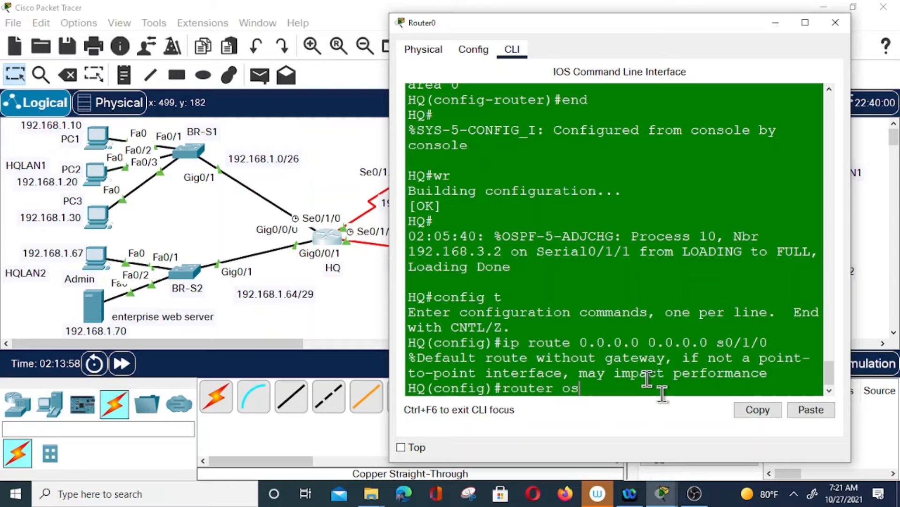
{"action": "type", "text": "pf 10"}
{"action": "key", "text": "Return"}
{"action": "type", "text": "defa"}
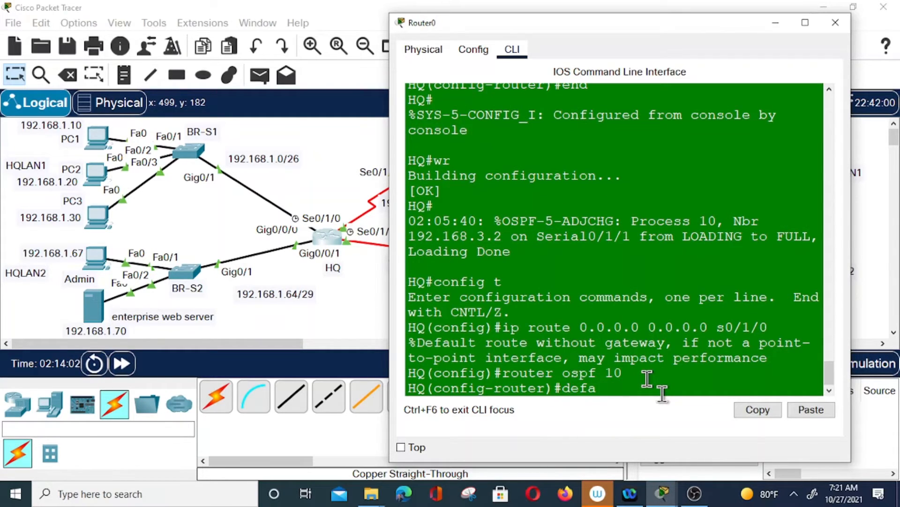
{"action": "type", "text": "ult-"}
{"action": "type", "text": "information "}
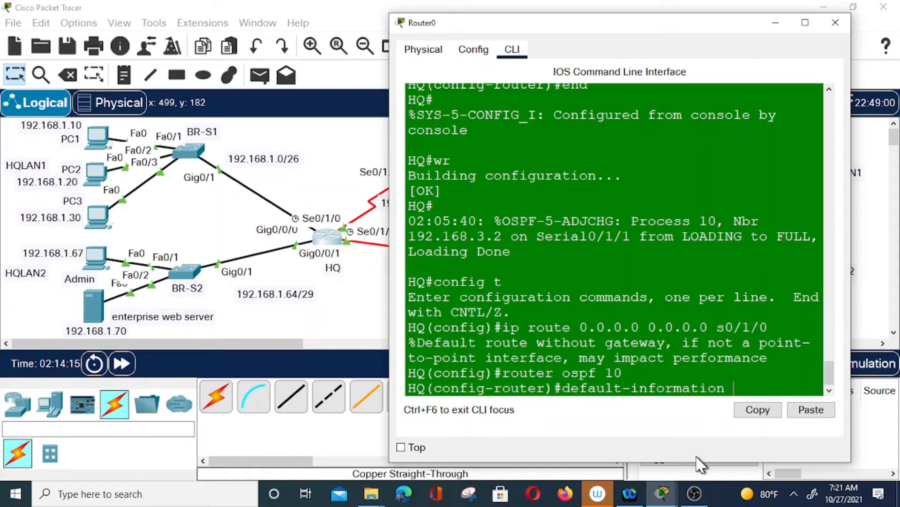
{"action": "type", "text": "originate"}
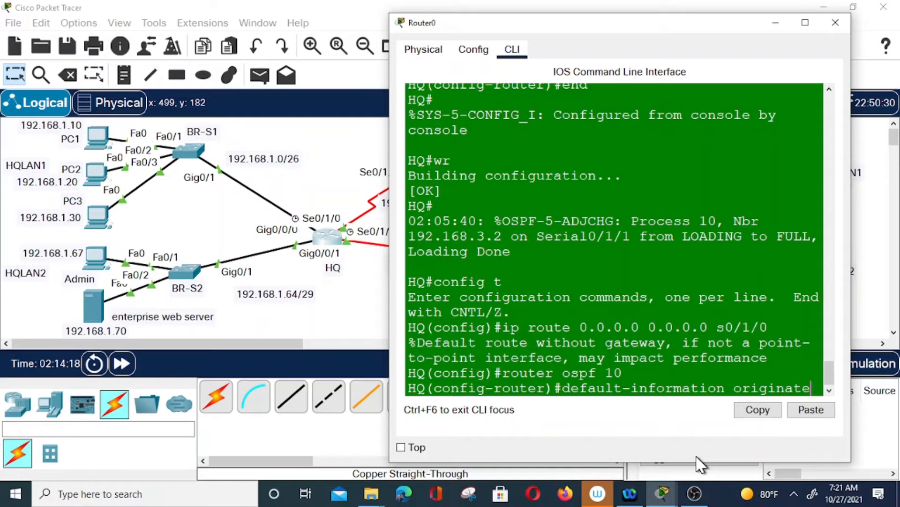
{"action": "key", "text": "Return"}
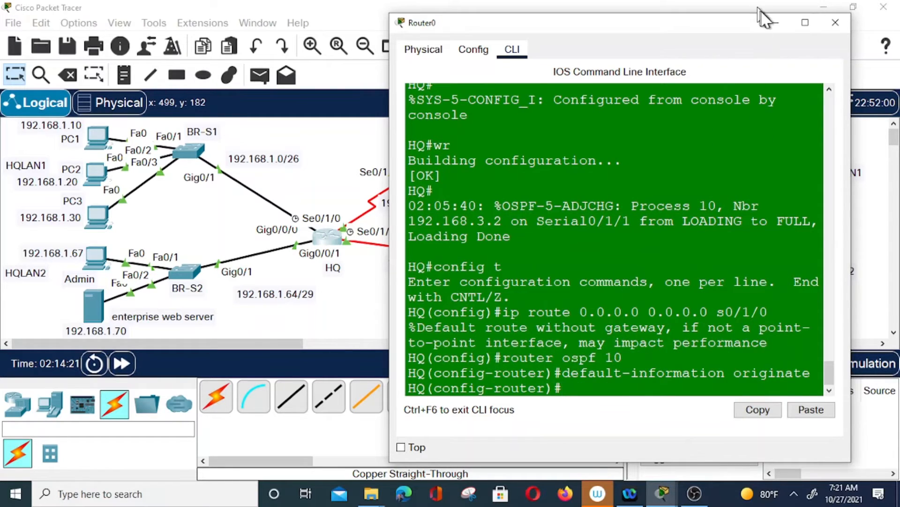
{"action": "left_click", "coordinate": [776, 23]}
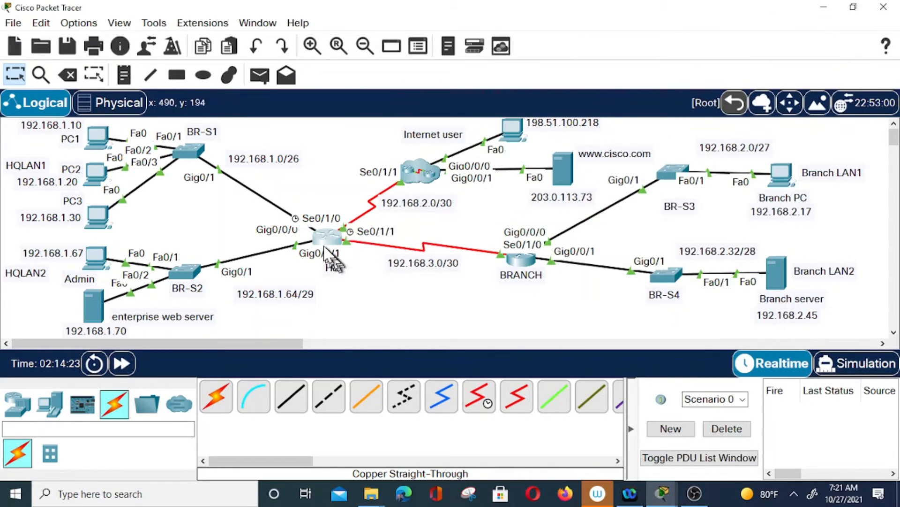
Log into the Internet router's console, enter privileged mode, then global configuration mode
{"action": "double_click", "coordinate": [417, 175]}
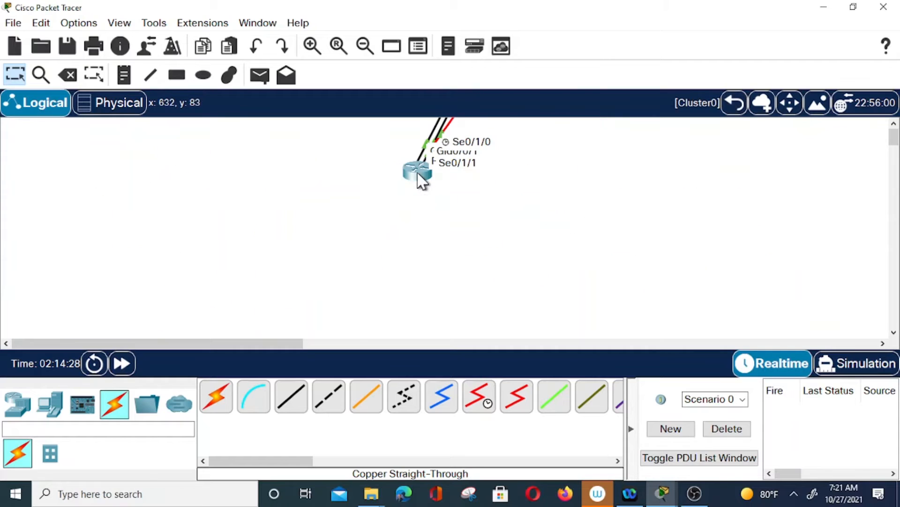
{"action": "left_click", "coordinate": [418, 172]}
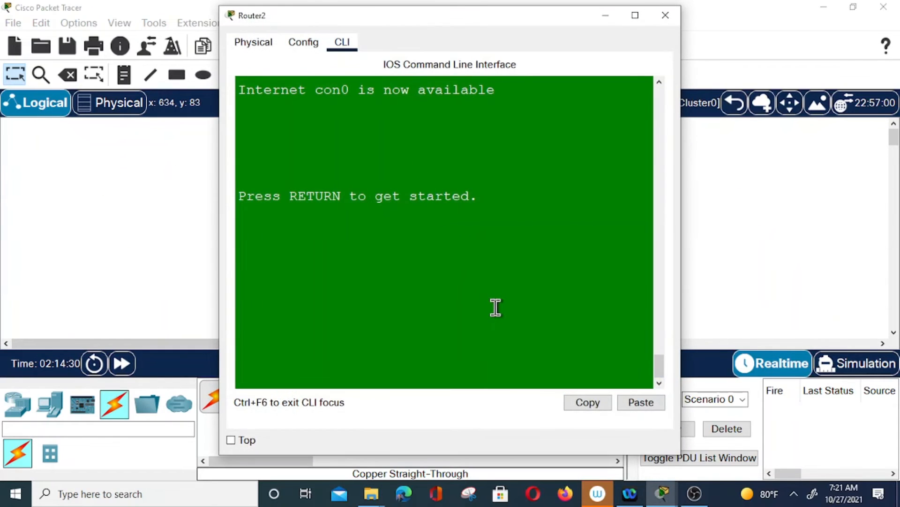
{"action": "key", "text": "Return"}
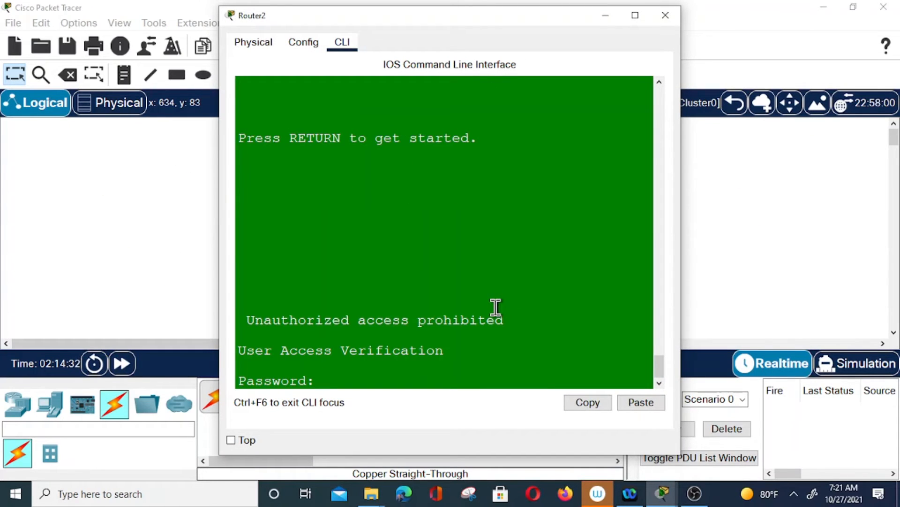
{"action": "key", "text": "Return"}
{"action": "type", "text": "en"}
{"action": "key", "text": "Return"}
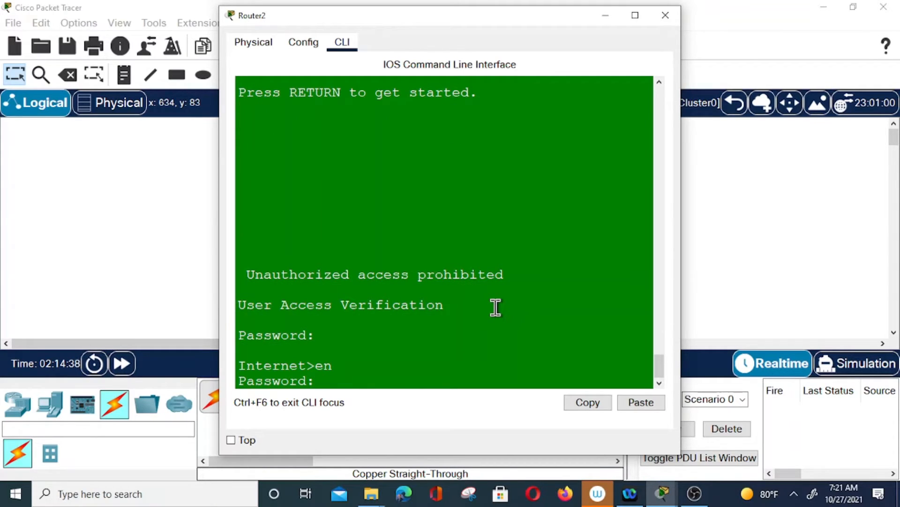
{"action": "key", "text": "Return"}
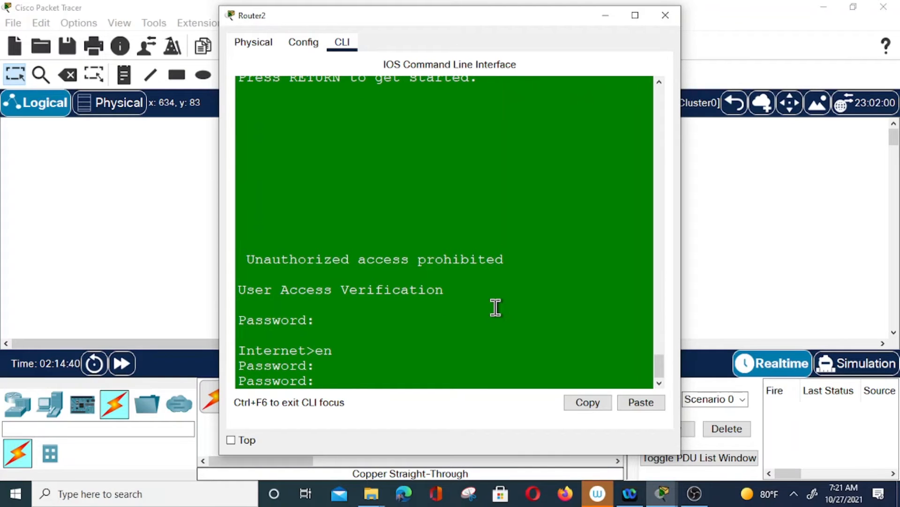
{"action": "key", "text": "Return"}
{"action": "type", "text": "config t"}
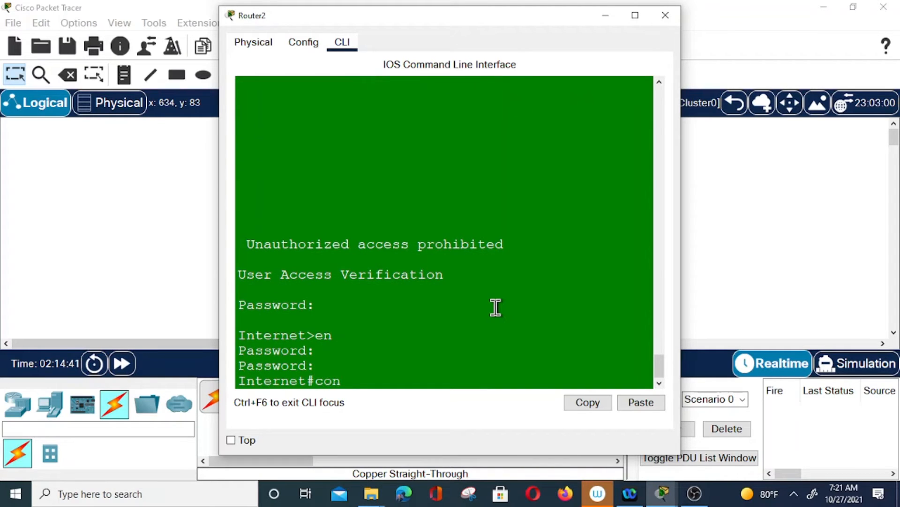
{"action": "key", "text": "Return"}
Add the default route 0.0.0.0 0.0.0.0 out s0/1/1 and exit configuration mode
{"action": "type", "text": "ip"}
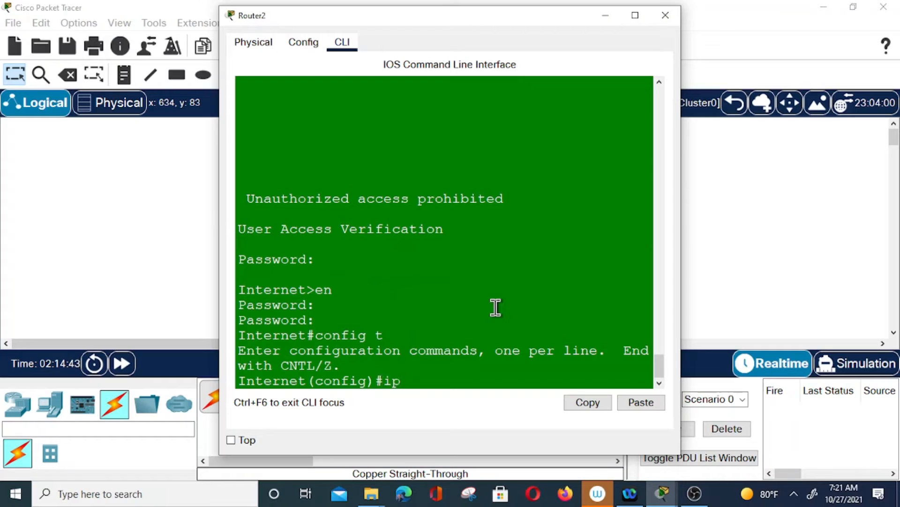
{"action": "type", "text": " route 0.0.0.0"}
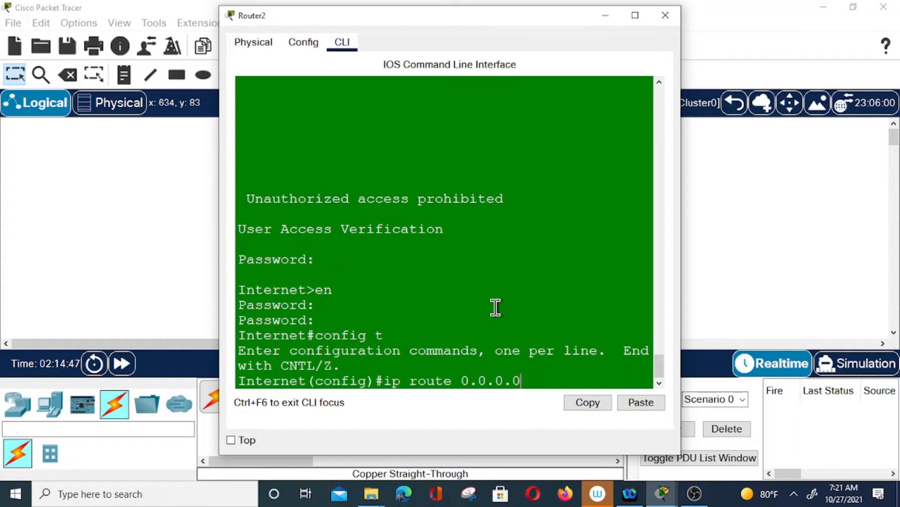
{"action": "type", "text": " 0.0.0.0 s0"}
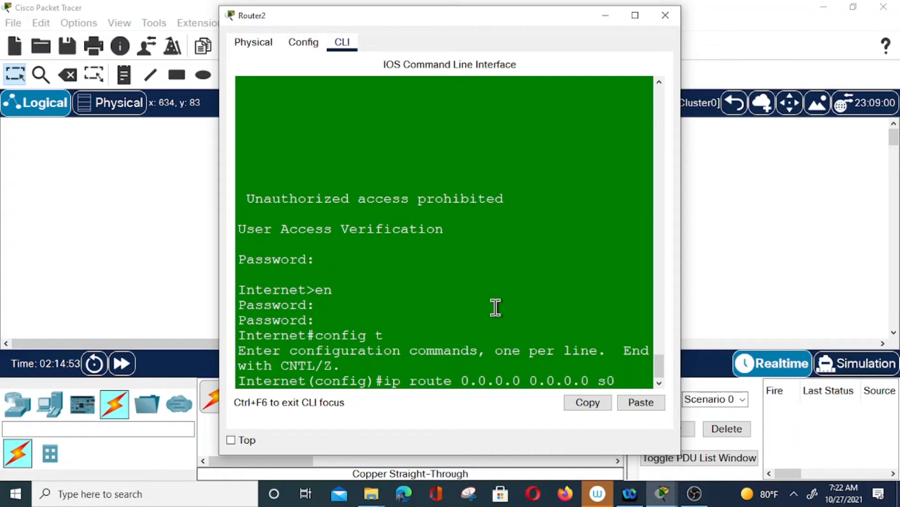
{"action": "type", "text": "/"}
{"action": "left_click", "coordinate": [605, 15]}
{"action": "left_click", "coordinate": [735, 103]}
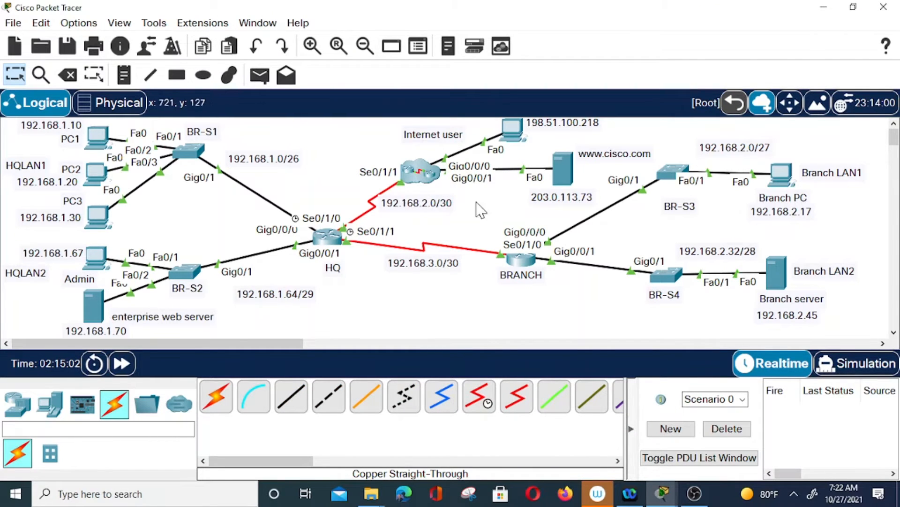
{"action": "mouse_move", "coordinate": [664, 491]}
{"action": "left_click", "coordinate": [852, 439]}
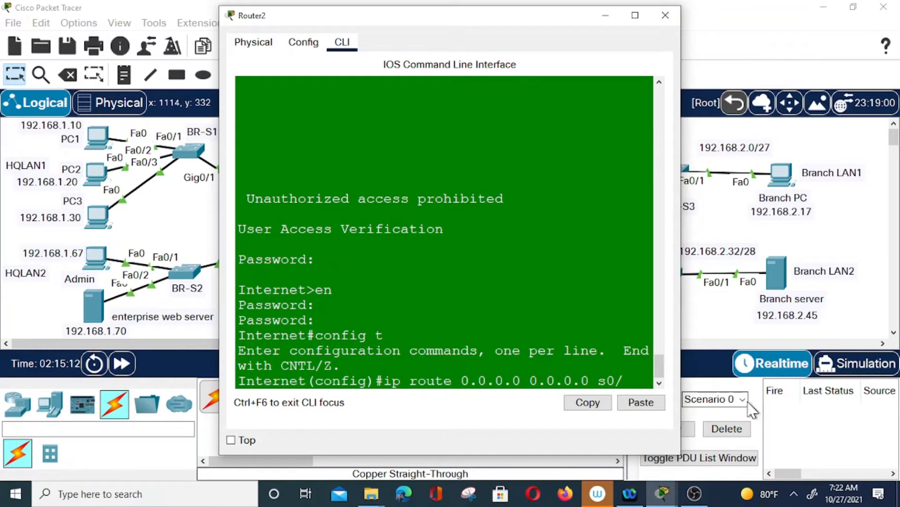
{"action": "type", "text": "1/1"}
{"action": "key", "text": "Return"}
{"action": "type", "text": "end"}
{"action": "key", "text": "Return"}
{"action": "key", "text": "Return"}
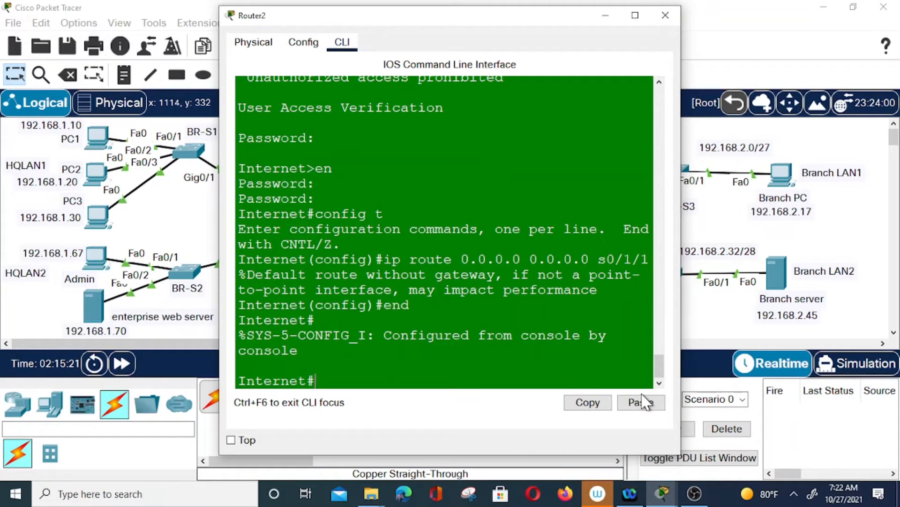
From the Internet router, ping 192.168.2.1, 192.168.3.1 and 192.168.3.2; only 192.168.3.2 fails
{"action": "type", "text": "ping 192.168"}
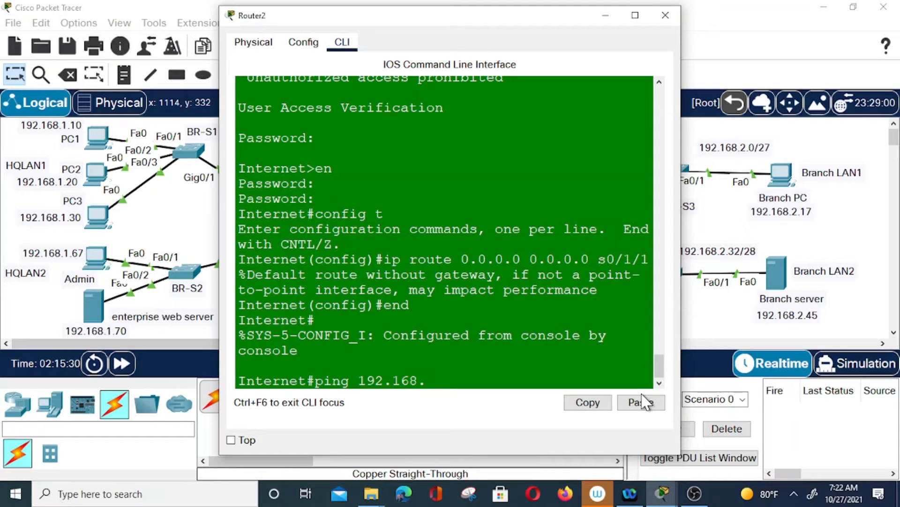
{"action": "type", "text": ".2.1"}
{"action": "key", "text": "Return"}
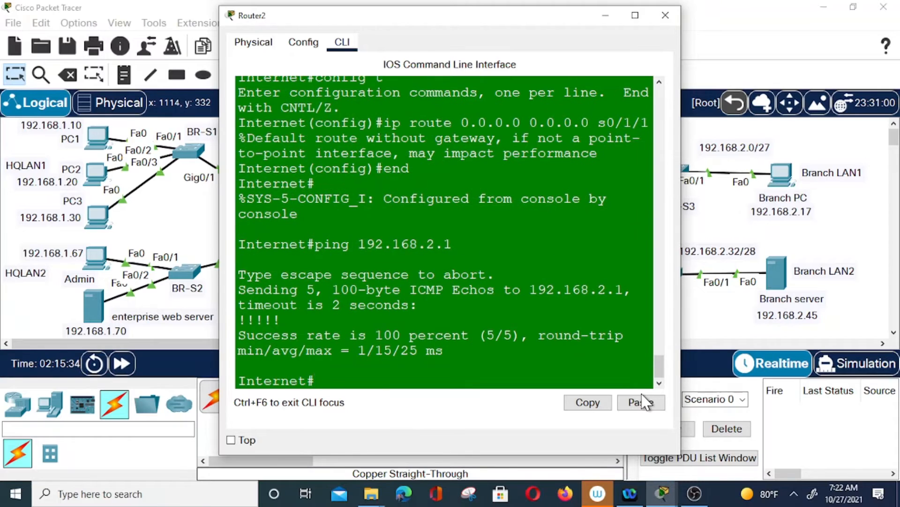
{"action": "key", "text": "Up"}
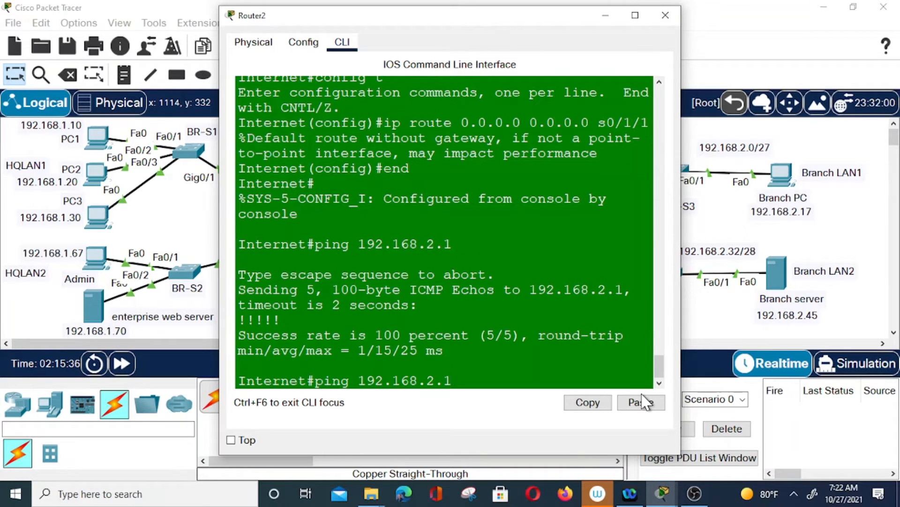
{"action": "key", "text": "BackSpace"}
{"action": "key", "text": "BackSpace"}
{"action": "type", "text": "3.1"}
{"action": "key", "text": "Return"}
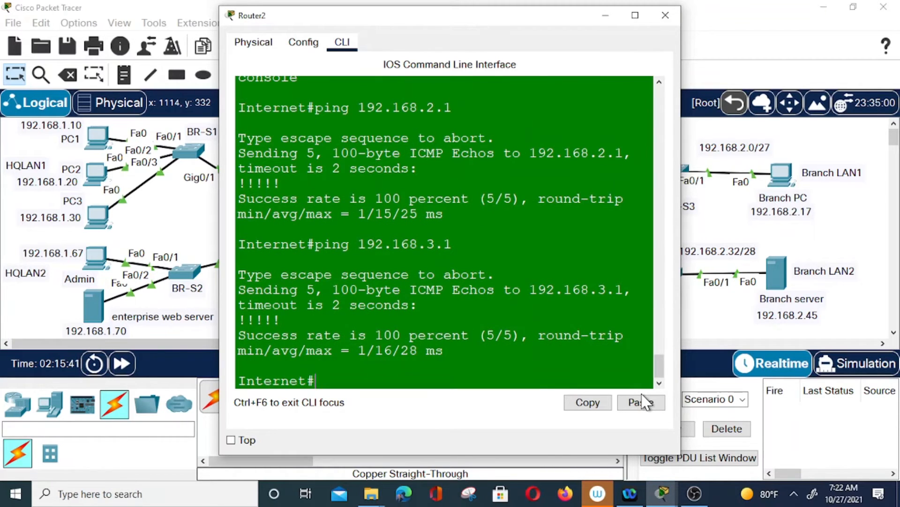
{"action": "key", "text": "Up"}
{"action": "key", "text": "BackSpace"}
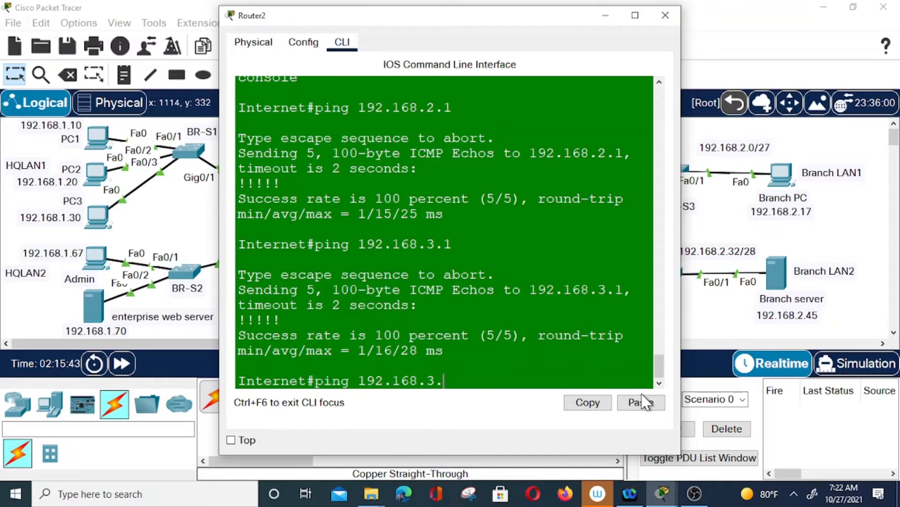
{"action": "type", "text": "2"}
{"action": "key", "text": "Return"}
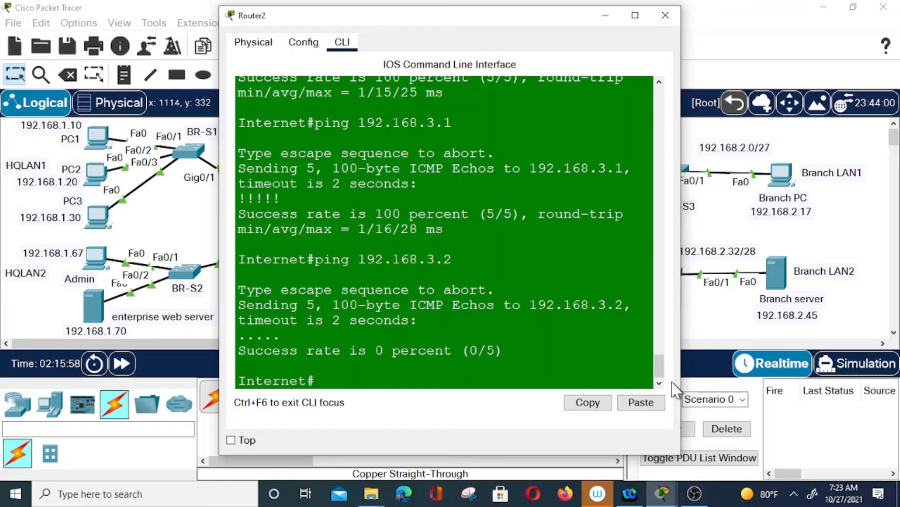
{"action": "left_click", "coordinate": [606, 15]}
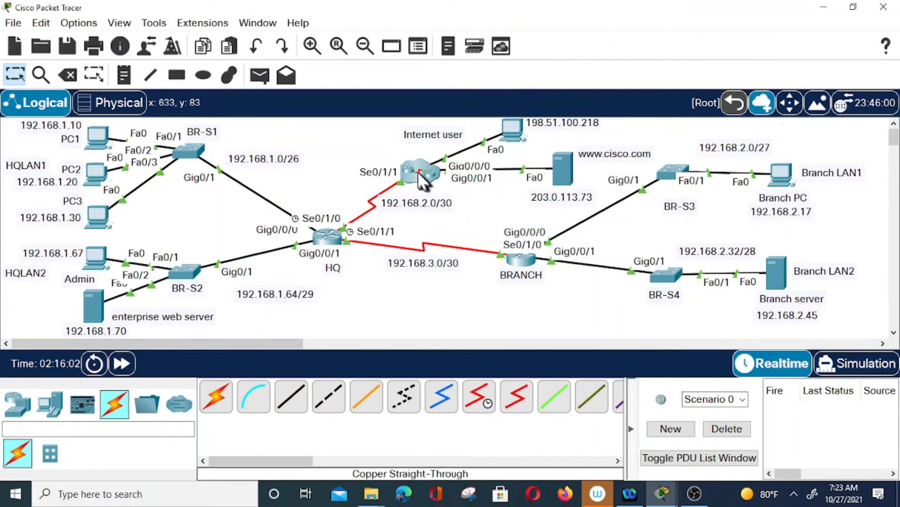
On HQ, exit configuration mode and ping 192.168.3.2, 192.168.2.3 and 192.168.2.33
{"action": "left_click", "coordinate": [328, 235]}
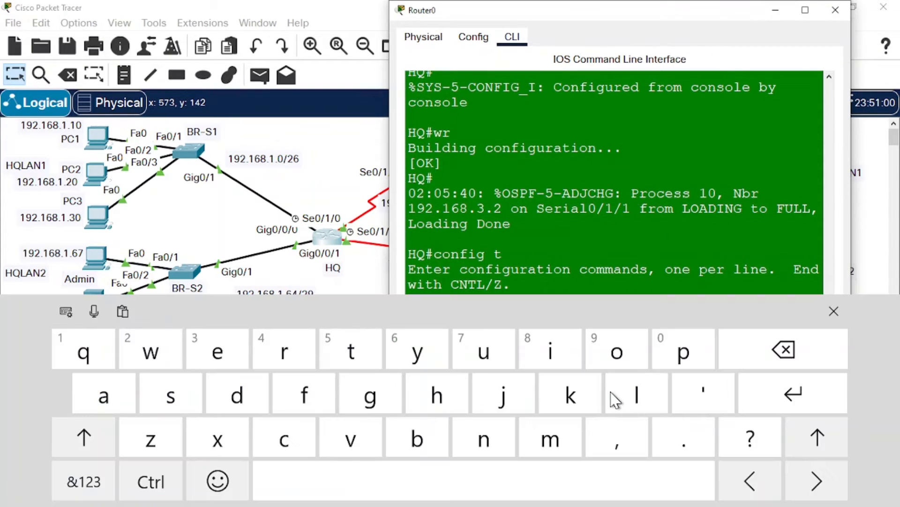
{"action": "type", "text": "end"}
{"action": "key", "text": "Return"}
{"action": "type", "text": "ping 192.168.3.2"}
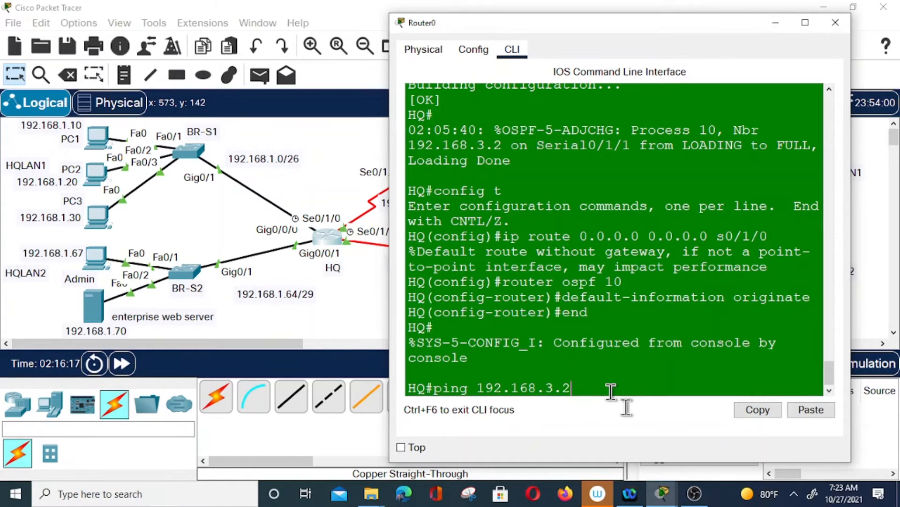
{"action": "key", "text": "Return"}
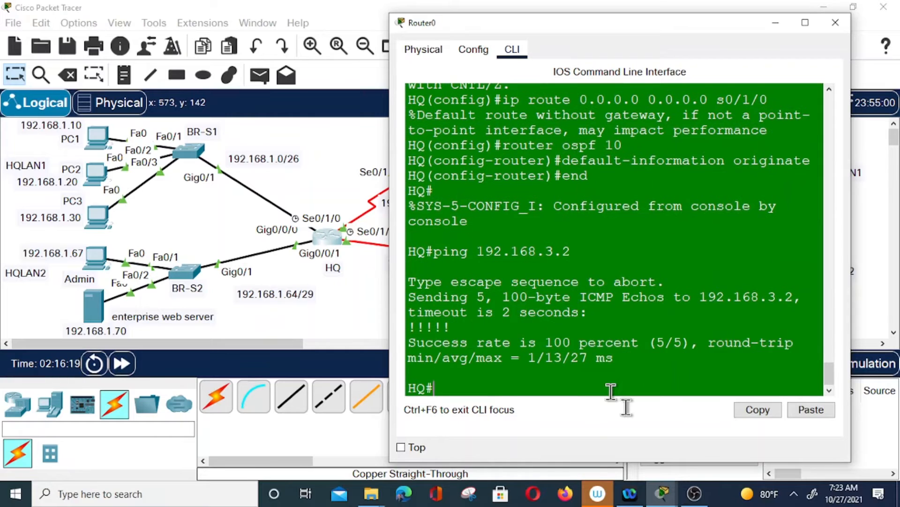
{"action": "key", "text": "Up"}
{"action": "key", "text": "BackSpace"}
{"action": "key", "text": "BackSpace"}
{"action": "key", "text": "BackSpace"}
{"action": "type", "text": "2.168.2."}
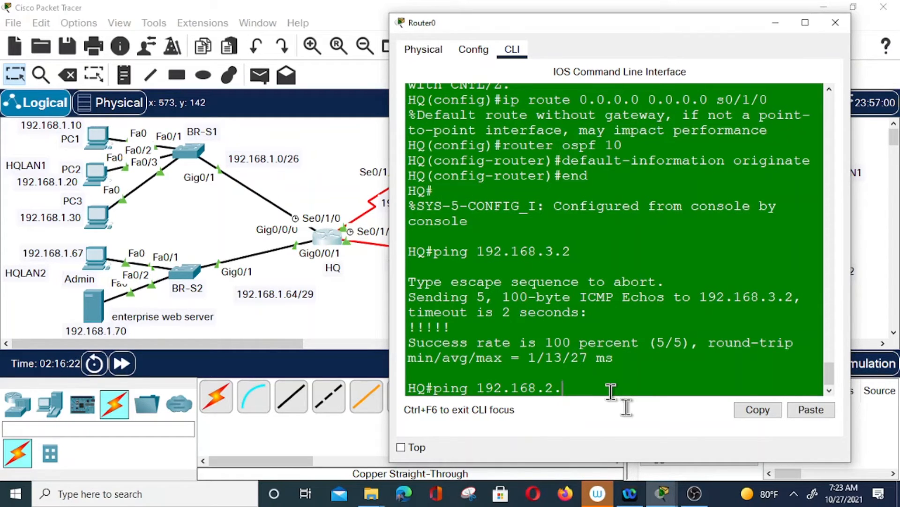
{"action": "type", "text": "3"}
{"action": "key", "text": "Return"}
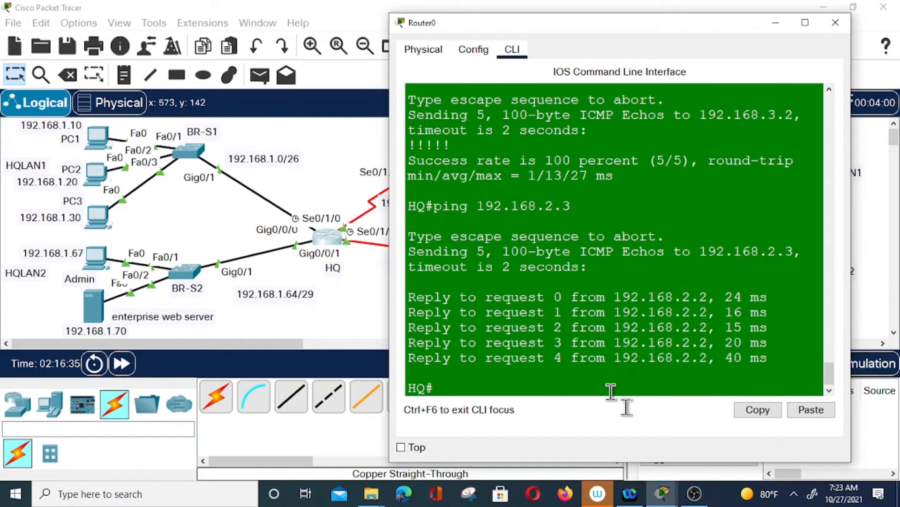
{"action": "key", "text": "Up"}
{"action": "key", "text": "BackSpace"}
{"action": "type", "text": "33"}
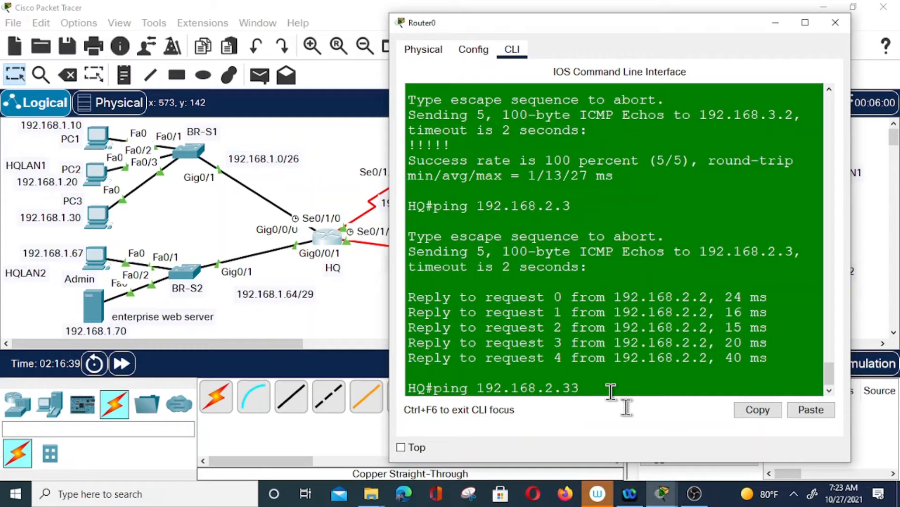
{"action": "key", "text": "Return"}
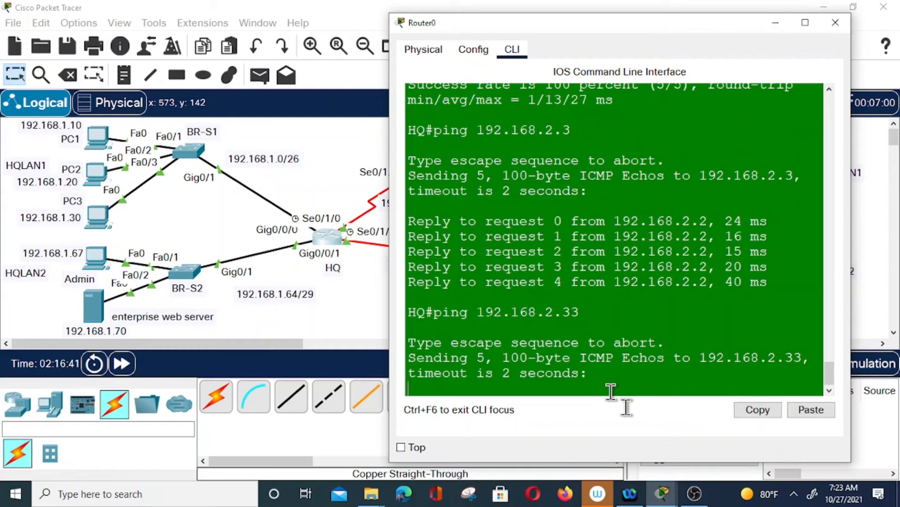
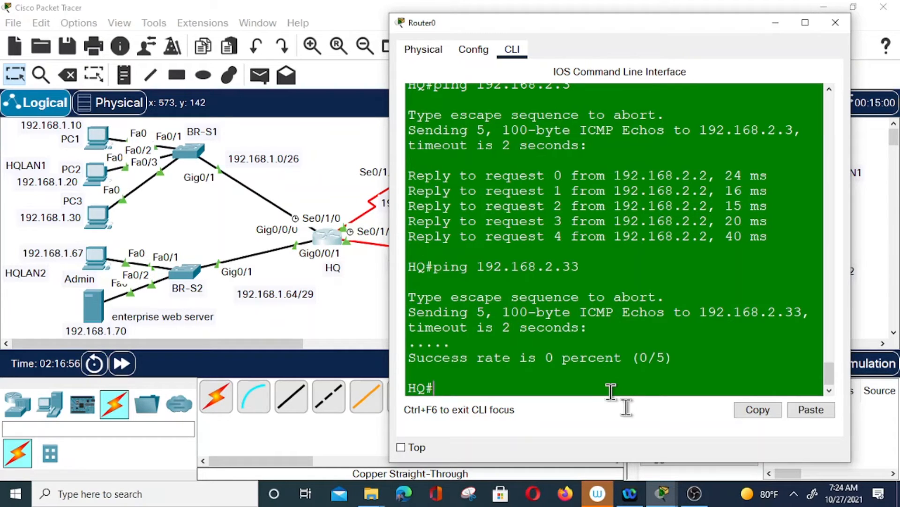
Check the Branch server's IP configuration, including gateway 192.168.2.33, and close its window
{"action": "left_click", "coordinate": [764, 30]}
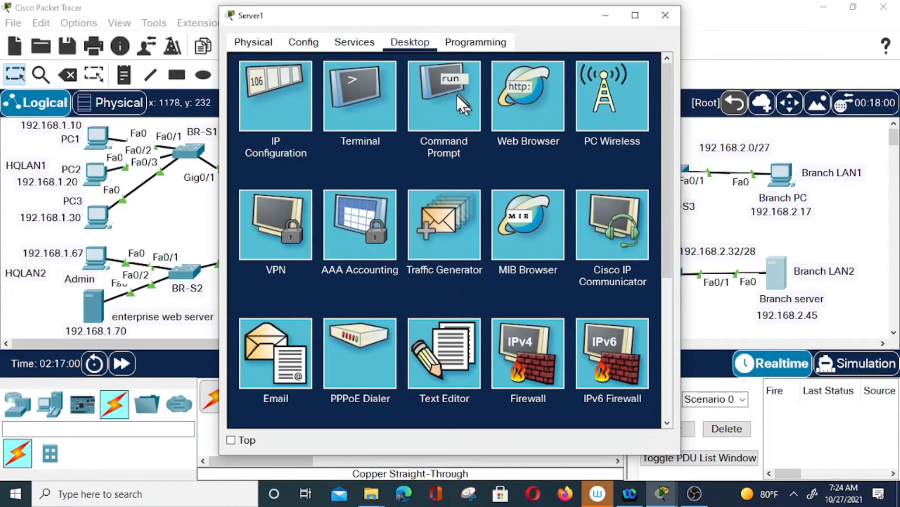
{"action": "left_click", "coordinate": [276, 114]}
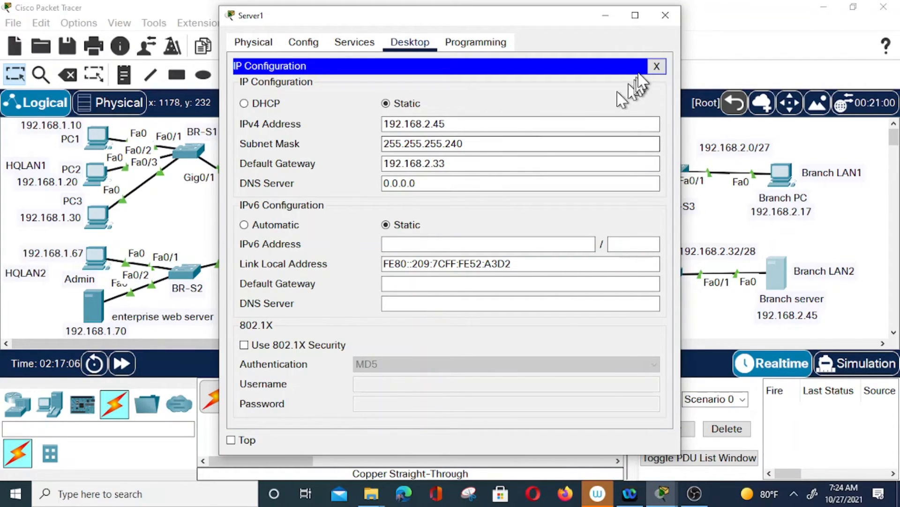
{"action": "left_click", "coordinate": [674, 16]}
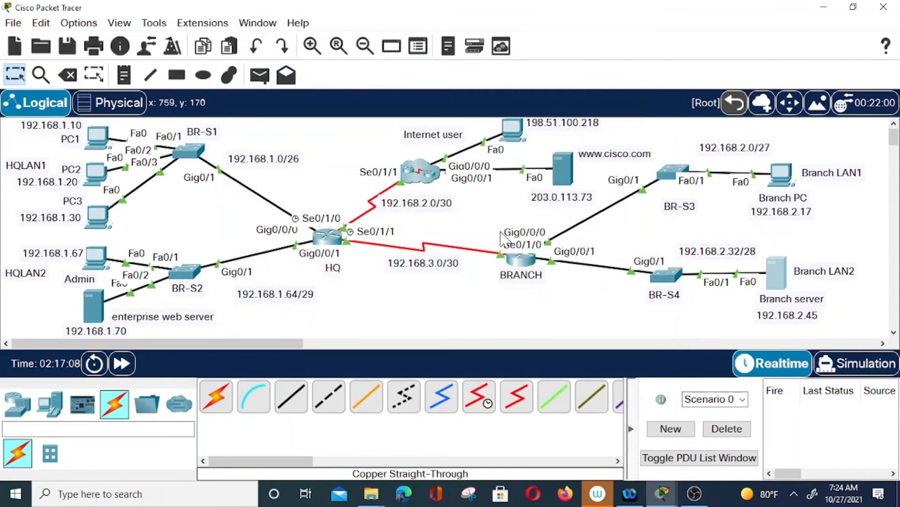
Run 'sh ip int brief' on BRANCH to list its interface addresses
{"action": "left_click", "coordinate": [522, 255]}
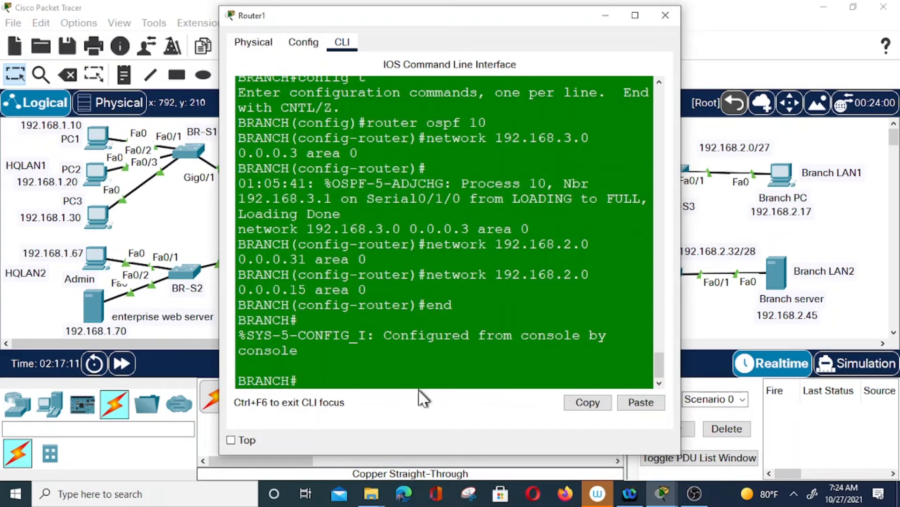
{"action": "left_click", "coordinate": [413, 366]}
{"action": "type", "text": "sh ip int brief"}
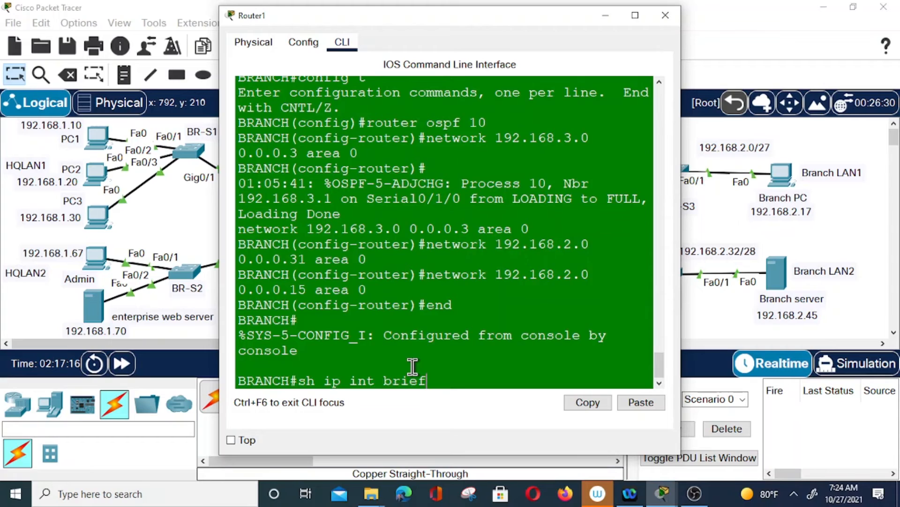
{"action": "key", "text": "Return"}
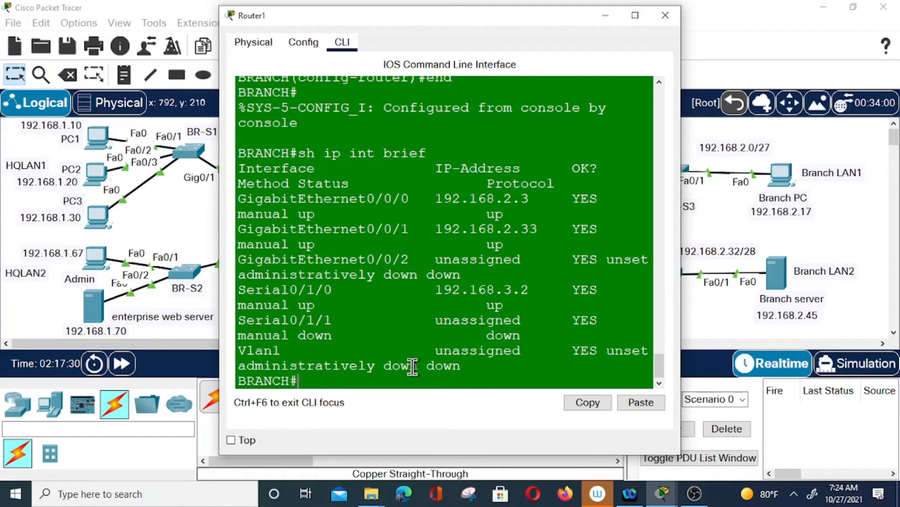
{"action": "left_click_drag", "start_coordinate": [496, 24], "coordinate": [321, 54]}
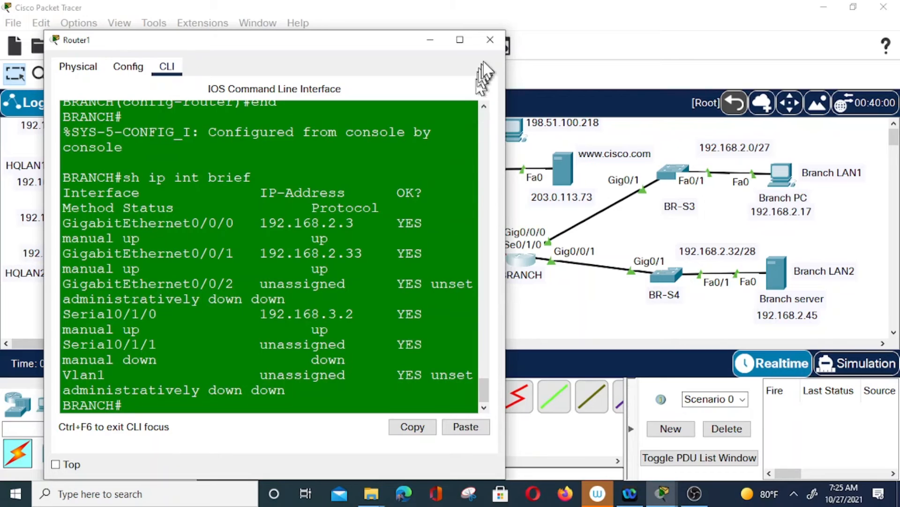
{"action": "left_click", "coordinate": [491, 40]}
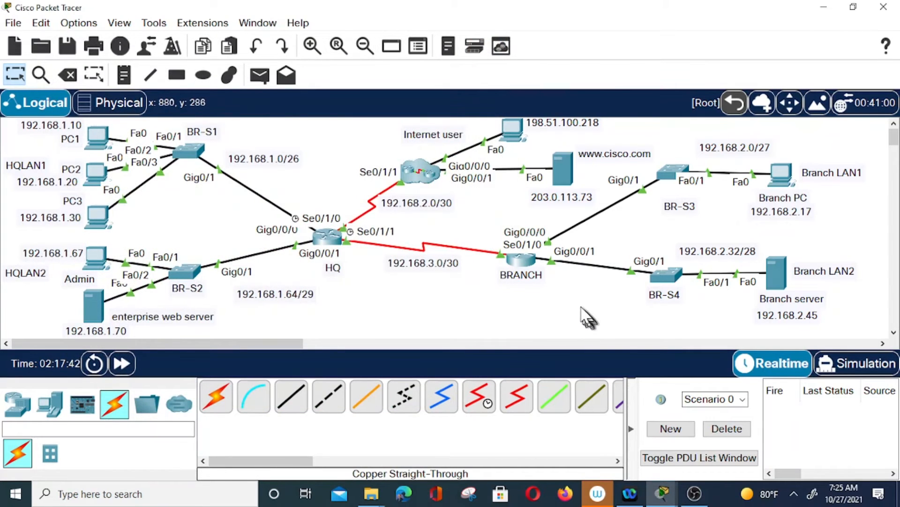
Run 'sh ip route' on BRANCH, showing an OSPF default route via 192.168.3.1
{"action": "left_click", "coordinate": [522, 258]}
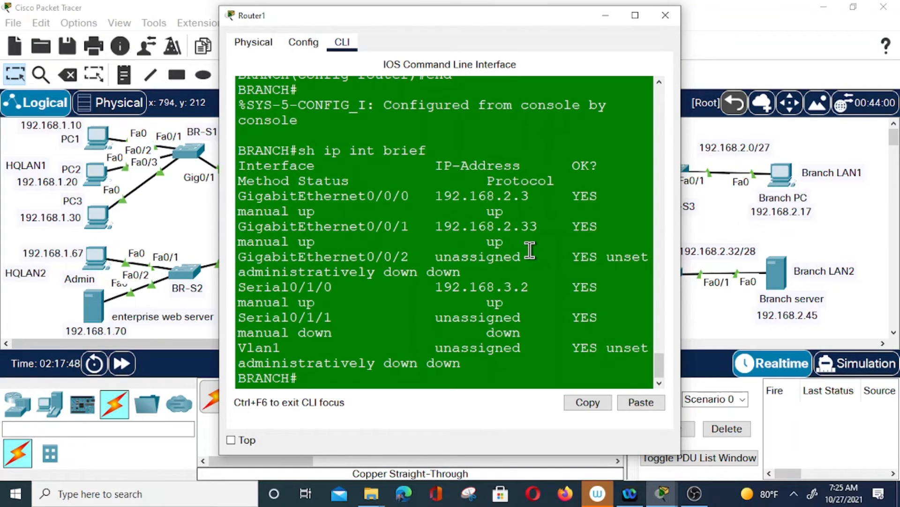
{"action": "type", "text": "sh ip i"}
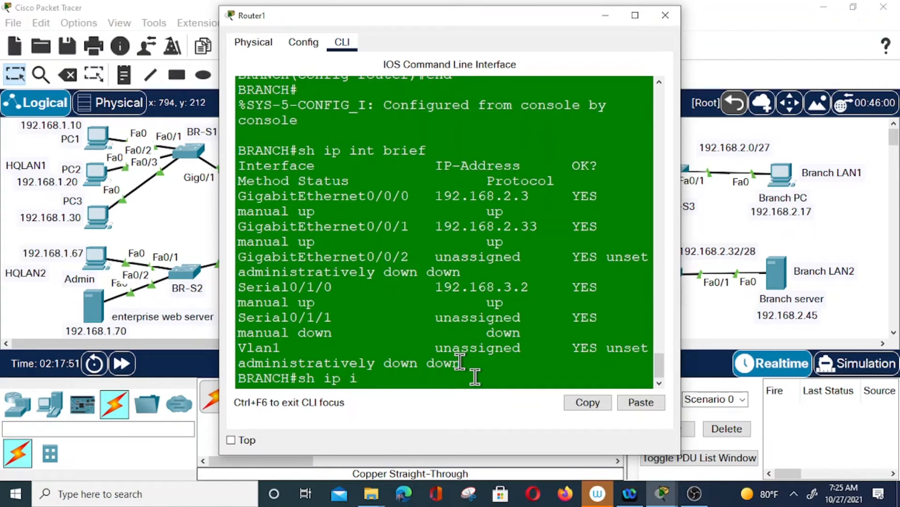
{"action": "key", "text": "BackSpace"}
{"action": "key", "text": "BackSpace"}
{"action": "key", "text": "BackSpace"}
{"action": "key", "text": "BackSpace"}
{"action": "type", "text": "ip route"}
{"action": "key", "text": "Return"}
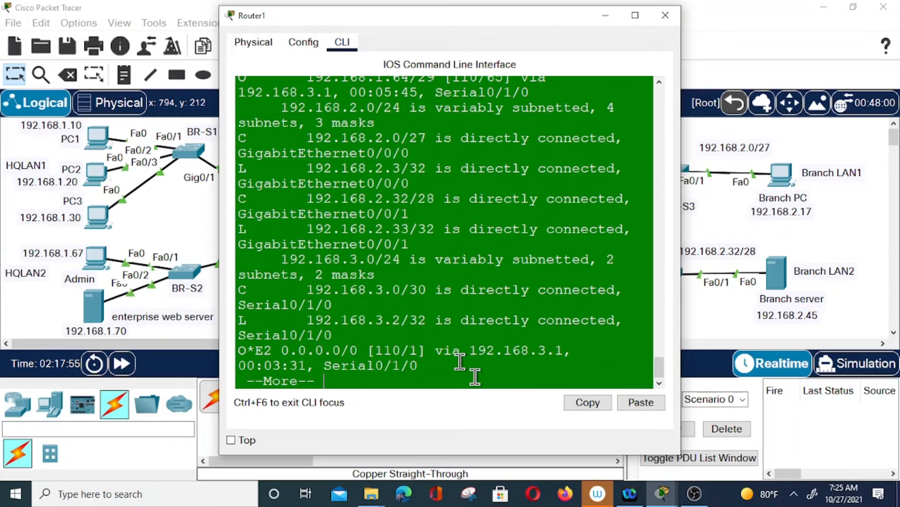
{"action": "key", "text": "space"}
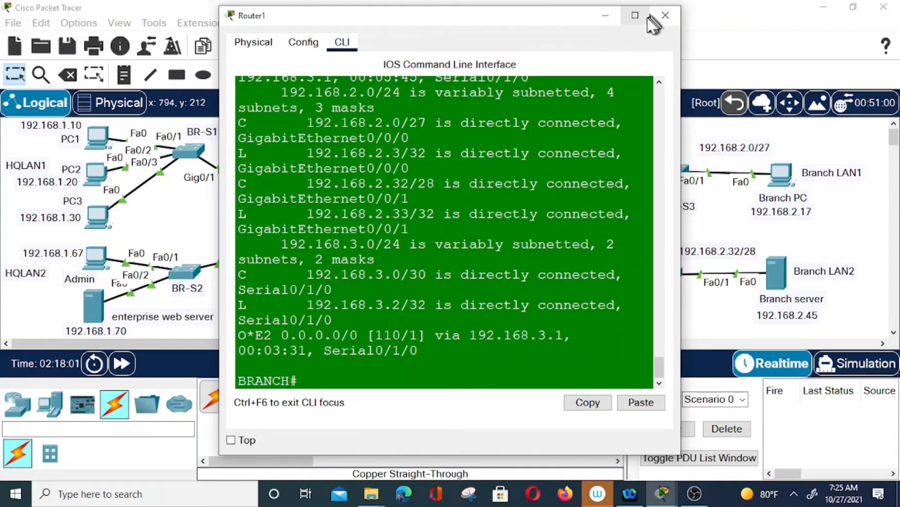
{"action": "left_click", "coordinate": [606, 17]}
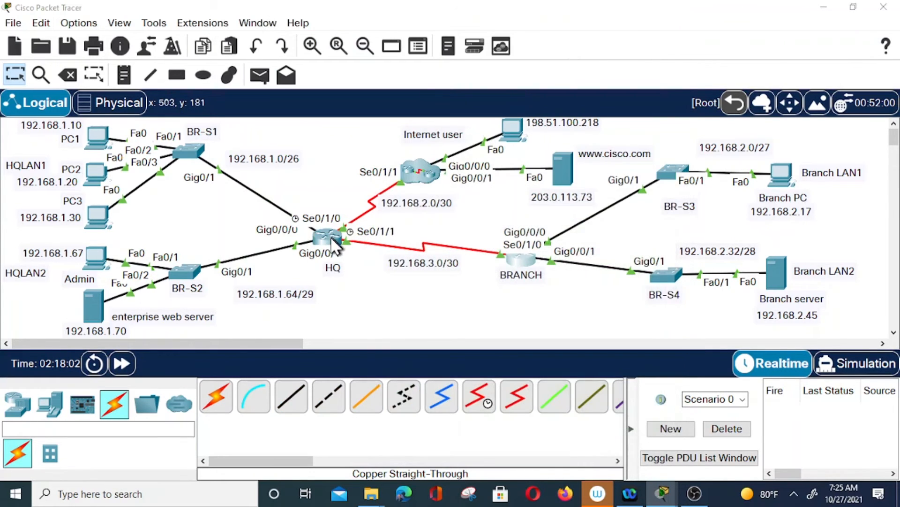
From HQ, ping 192.168.3.2 and 192.168.2.3
{"action": "left_click", "coordinate": [329, 235]}
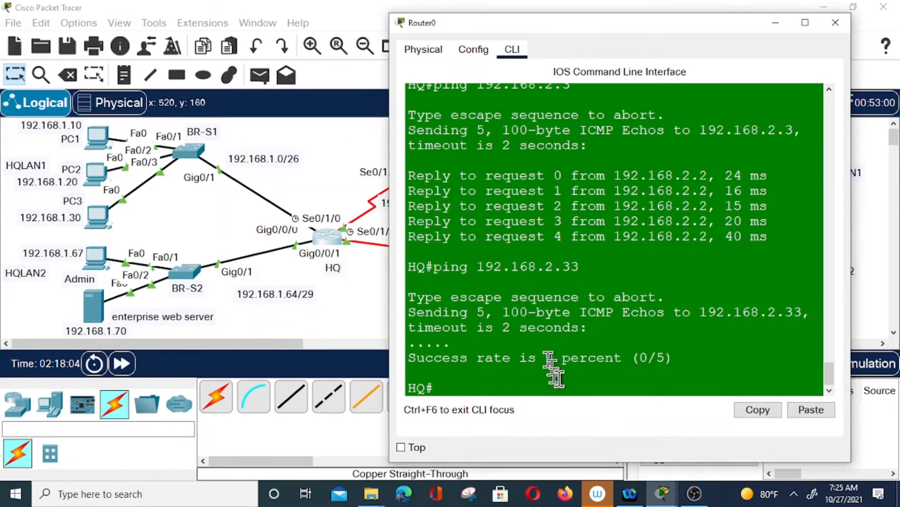
{"action": "type", "text": "pi"}
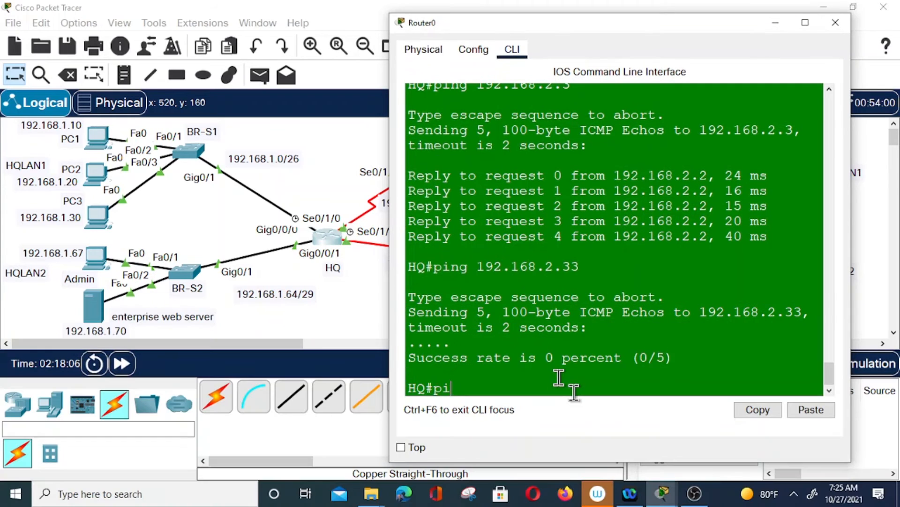
{"action": "type", "text": "ng 192.168.3.2"}
{"action": "key", "text": "Return"}
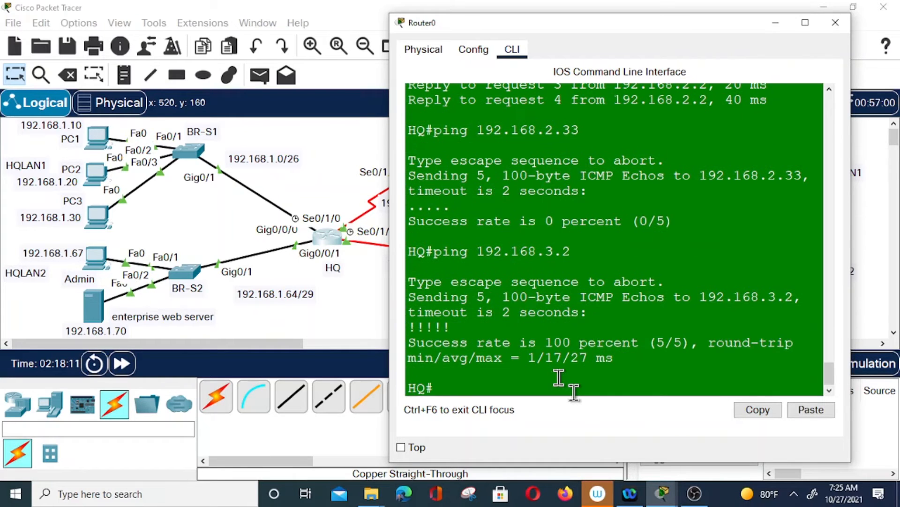
{"action": "key", "text": "Up"}
{"action": "key", "text": "BackSpace"}
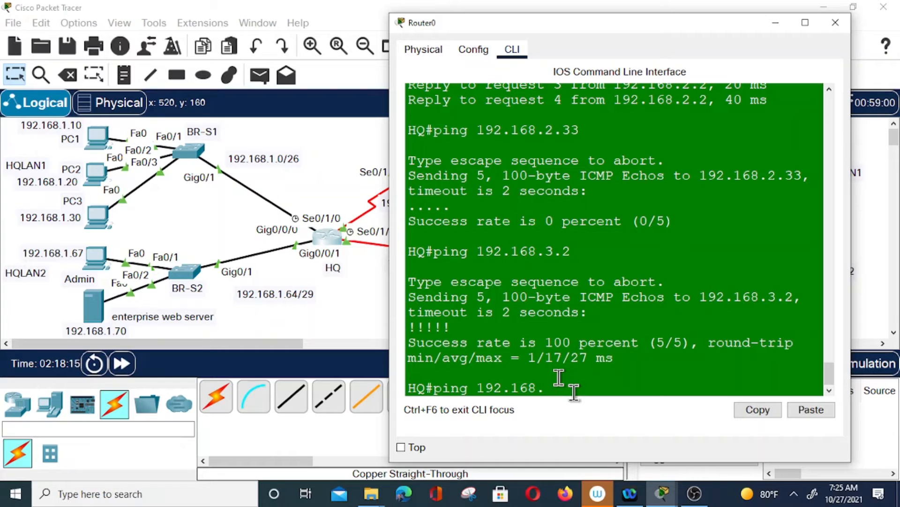
{"action": "type", "text": "2.3"}
{"action": "key", "text": "Return"}
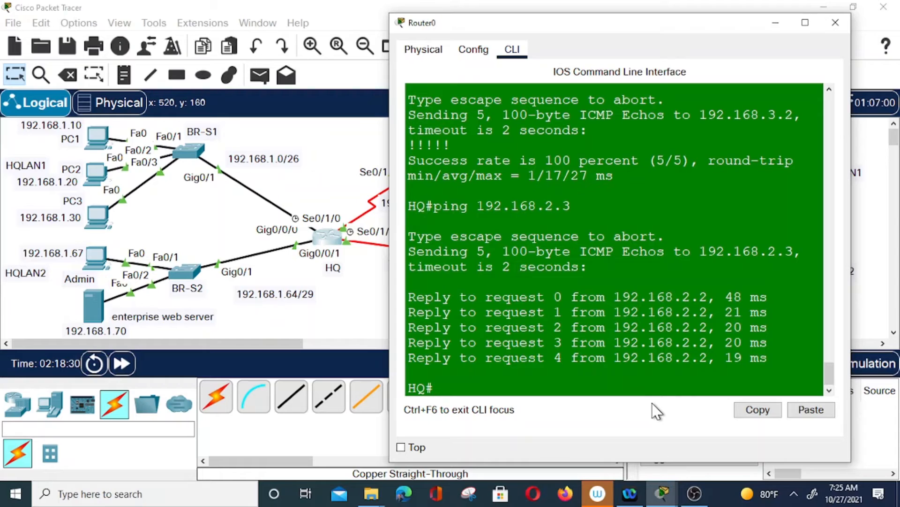
Ping 192.168.2.33 from HQ, which fails at 0 percent success
{"action": "left_click", "coordinate": [604, 378]}
{"action": "type", "text": "ping 192.168"}
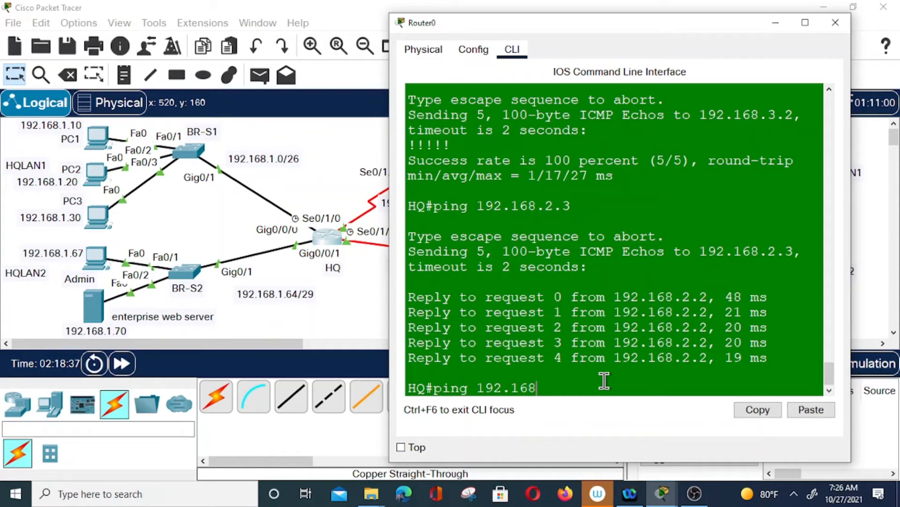
{"action": "type", "text": ".2.45"}
{"action": "key", "text": "BackSpace"}
{"action": "type", "text": "33"}
{"action": "key", "text": "Return"}
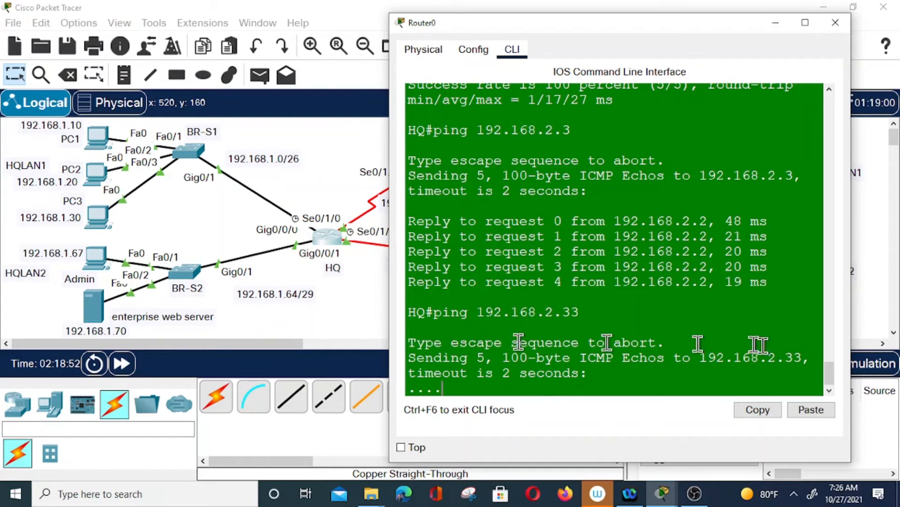
{"action": "left_click_drag", "start_coordinate": [693, 38], "coordinate": [399, 58]}
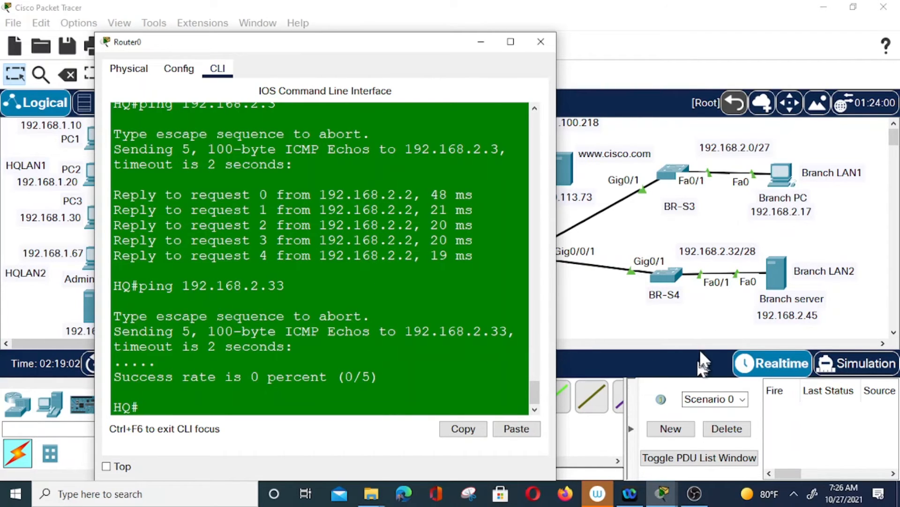
{"action": "left_click", "coordinate": [777, 286]}
From the Branch server's command prompt, ping 192.168.2.33
{"action": "left_click", "coordinate": [776, 286]}
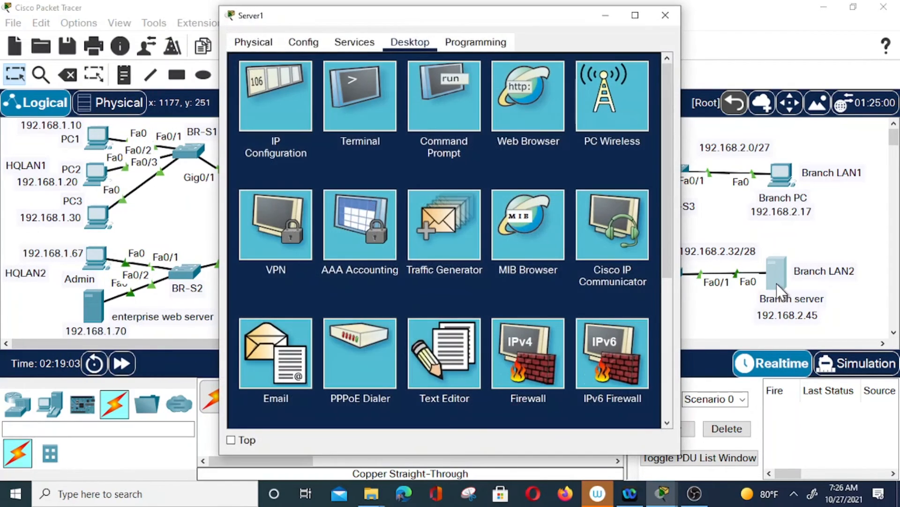
{"action": "left_click", "coordinate": [478, 106]}
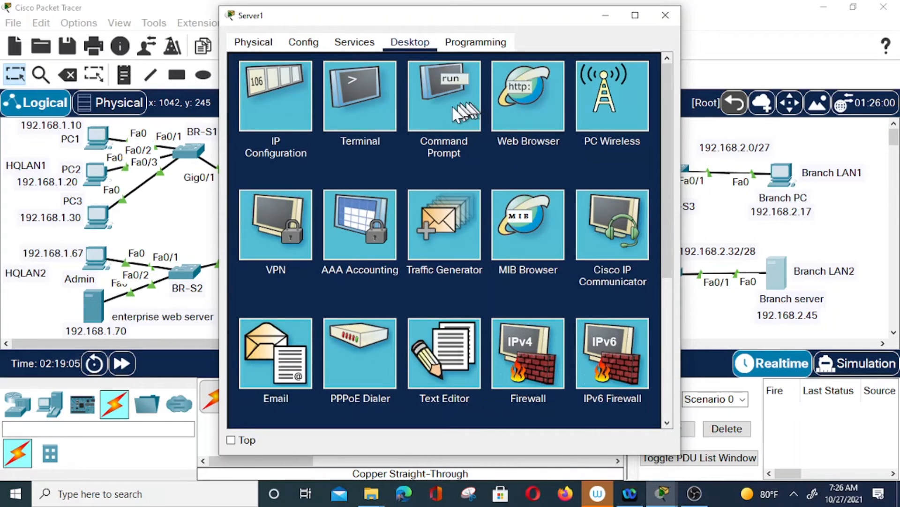
{"action": "type", "text": "p"}
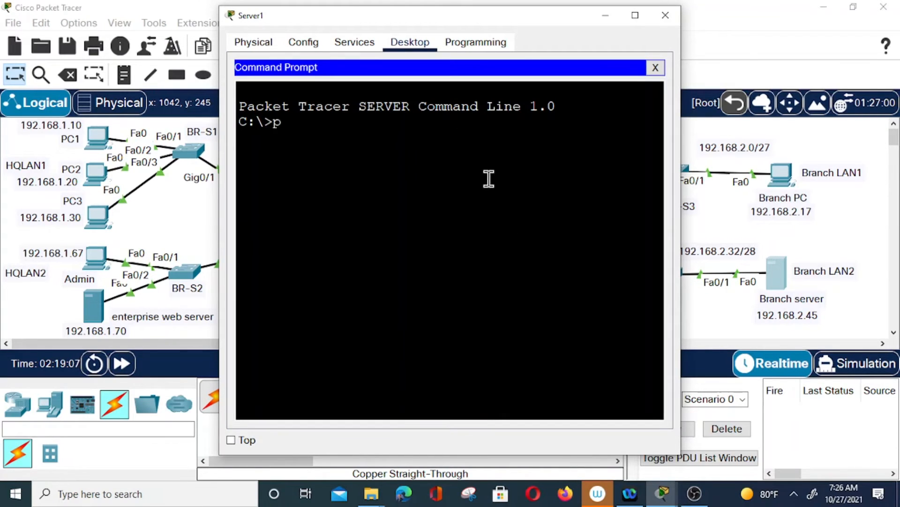
{"action": "type", "text": "ing 192"}
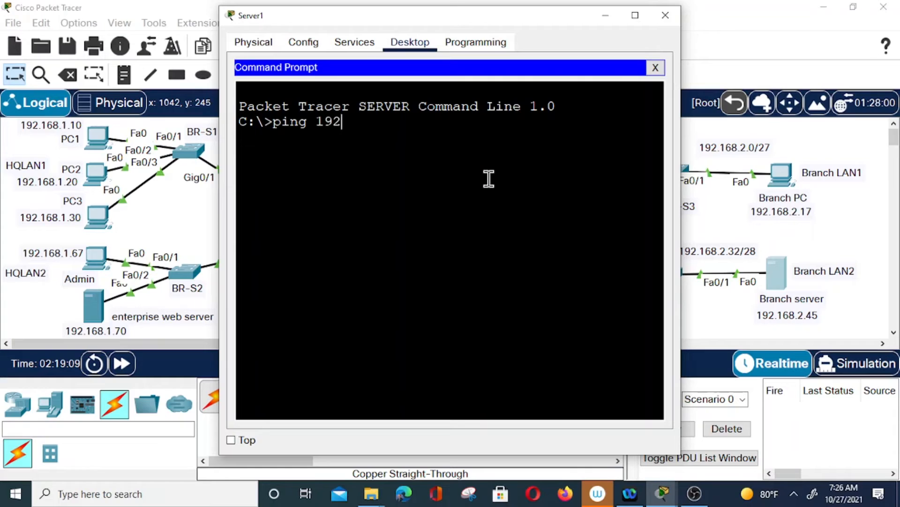
{"action": "type", "text": ".168.3"}
{"action": "key", "text": "BackSpace"}
{"action": "type", "text": "2"}
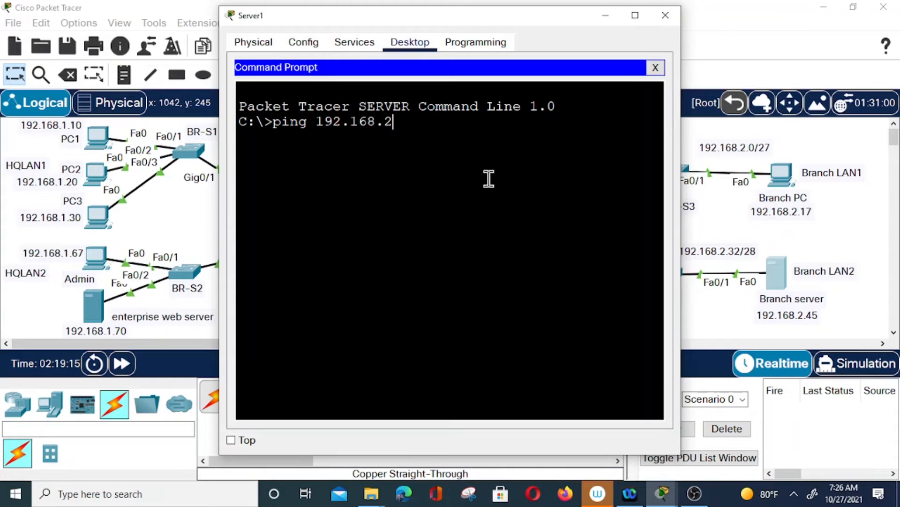
{"action": "type", "text": ".33"}
{"action": "key", "text": "Return"}
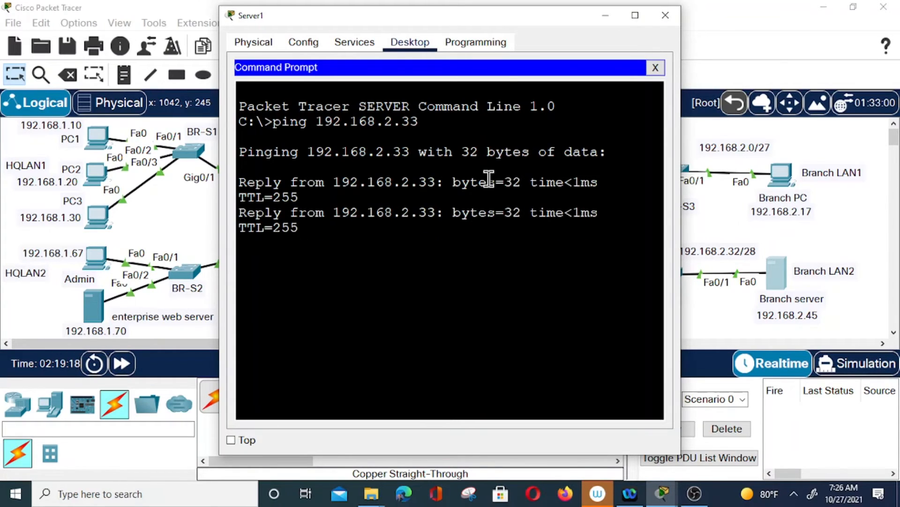
Ping 192.168.3.2 (succeeds) and 192.168.3.1 (times out) from the Branch server
{"action": "key", "text": "Up"}
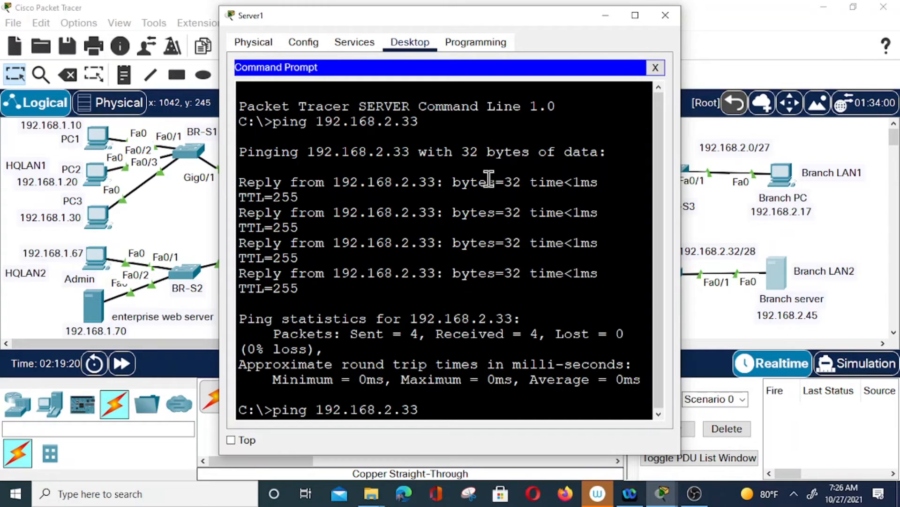
{"action": "key", "text": "BackSpace"}
{"action": "key", "text": "BackSpace"}
{"action": "key", "text": "BackSpace"}
{"action": "type", "text": "3.2"}
{"action": "key", "text": "Return"}
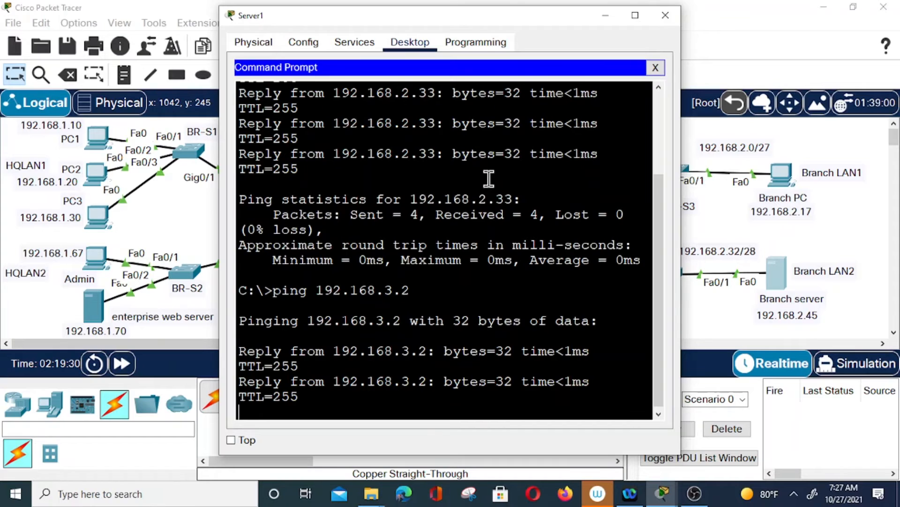
{"action": "key", "text": "Up"}
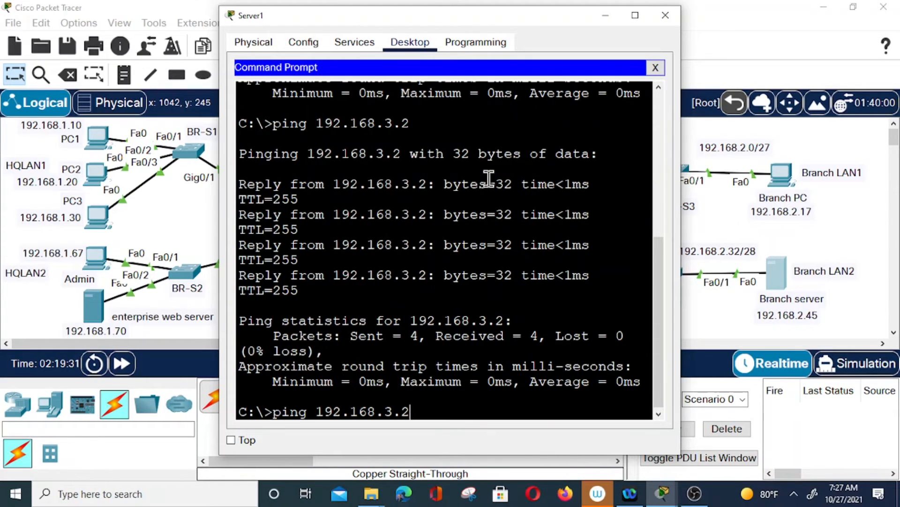
{"action": "key", "text": "BackSpace"}
{"action": "type", "text": "1"}
{"action": "key", "text": "Return"}
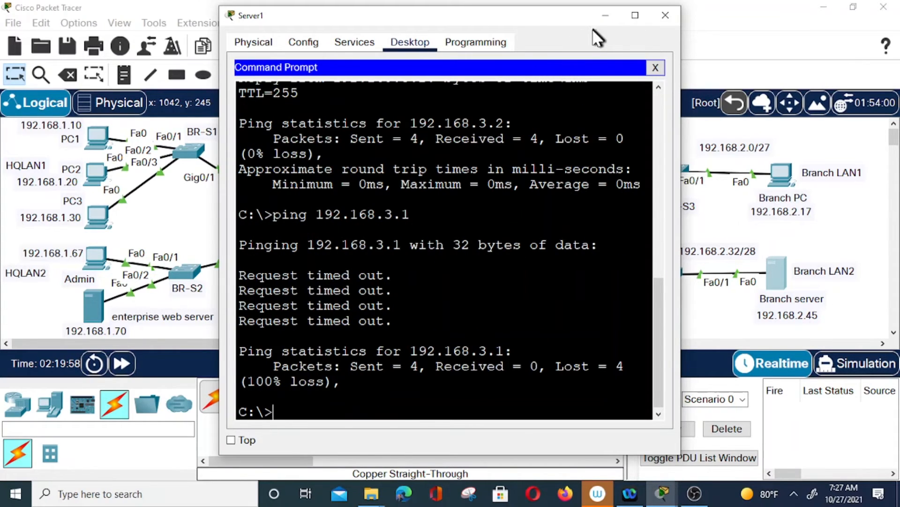
{"action": "left_click", "coordinate": [606, 15]}
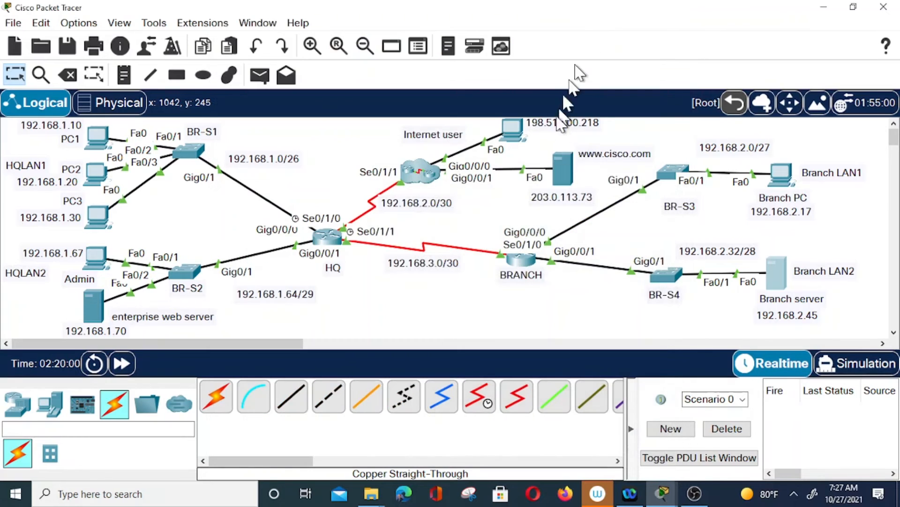
Display the BRANCH routing table with 'sh ip route'
{"action": "left_click", "coordinate": [521, 259]}
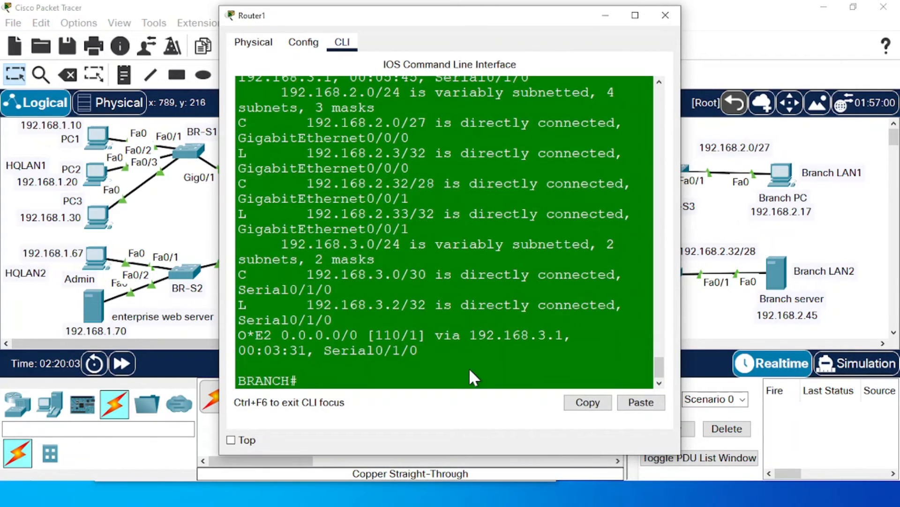
{"action": "left_click", "coordinate": [469, 368]}
{"action": "type", "text": "si"}
{"action": "key", "text": "BackSpace"}
{"action": "key", "text": "BackSpace"}
{"action": "type", "text": "ip"}
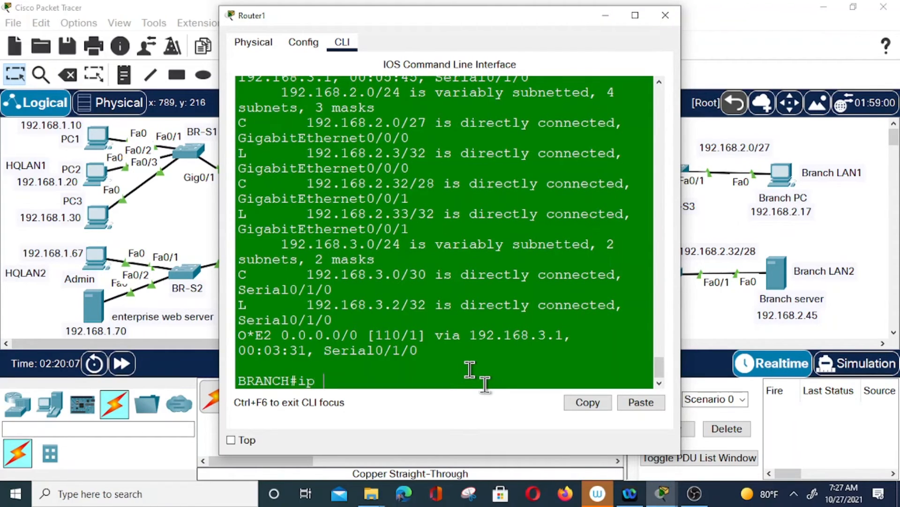
{"action": "key", "text": "BackSpace"}
{"action": "key", "text": "BackSpace"}
{"action": "type", "text": "sh ip route"}
{"action": "key", "text": "Return"}
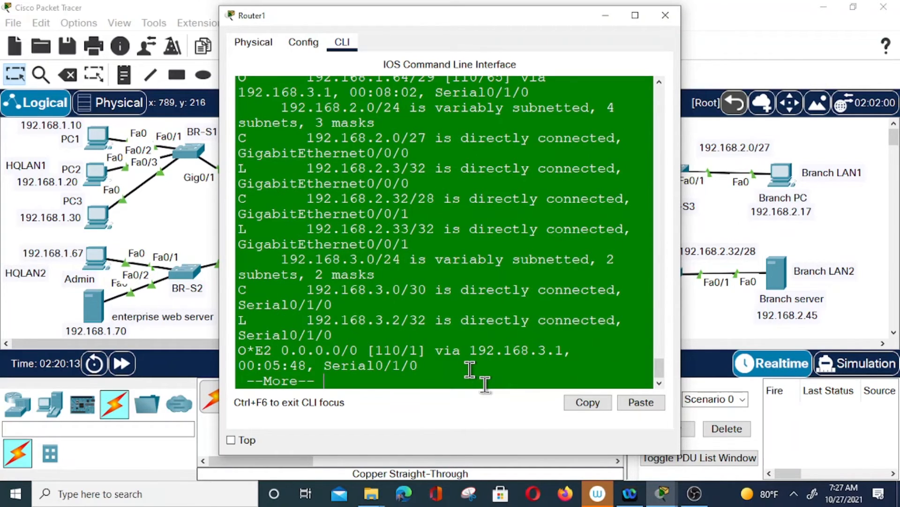
{"action": "scroll", "coordinate": [474, 357], "scroll_direction": "up", "scroll_amount": 3}
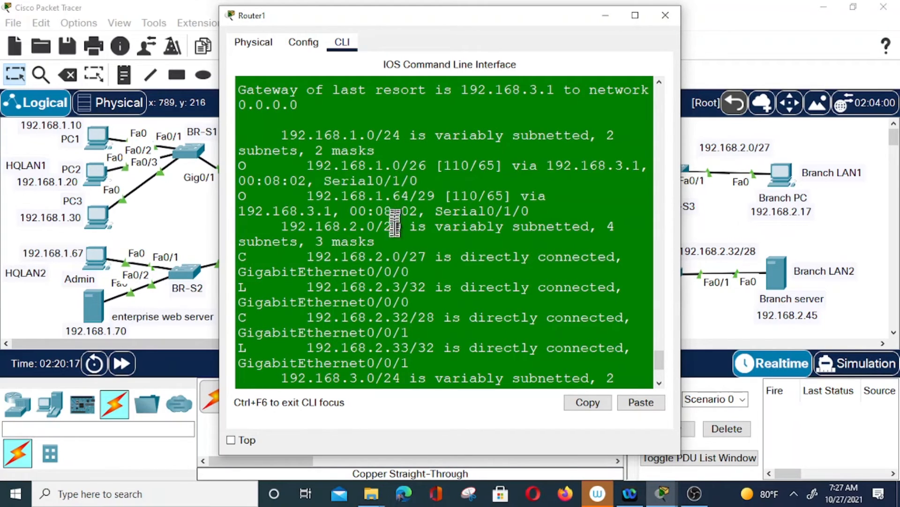
{"action": "scroll", "coordinate": [338, 305], "scroll_direction": "down", "scroll_amount": 3}
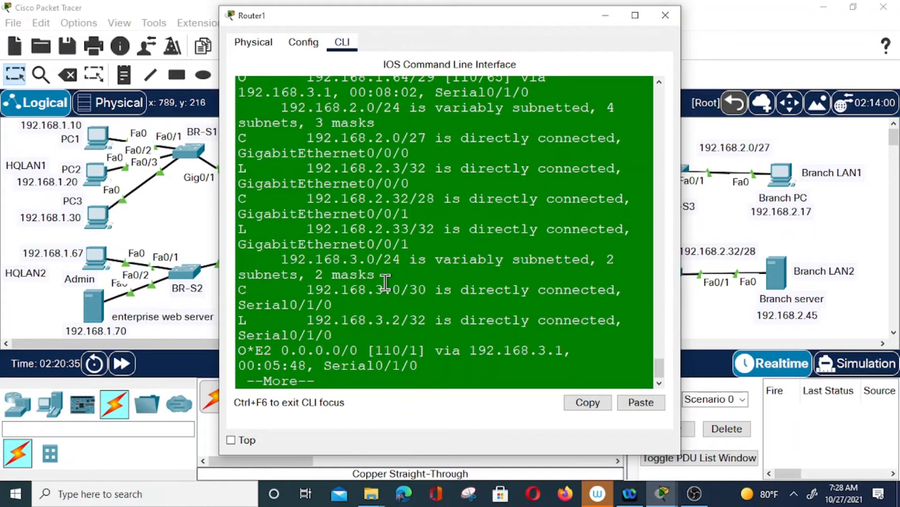
{"action": "scroll", "coordinate": [474, 279], "scroll_direction": "up", "scroll_amount": 2}
{"action": "scroll", "coordinate": [485, 279], "scroll_direction": "down", "scroll_amount": 2}
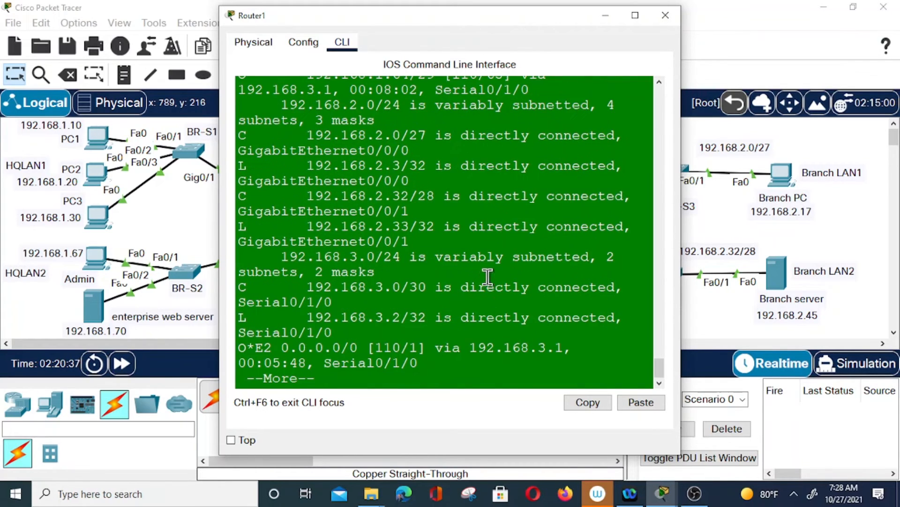
{"action": "key", "text": "Return"}
List BRANCH's running configuration with 'sh run', reviewing interface addresses and OSPF 10 networks
{"action": "key", "text": "Return"}
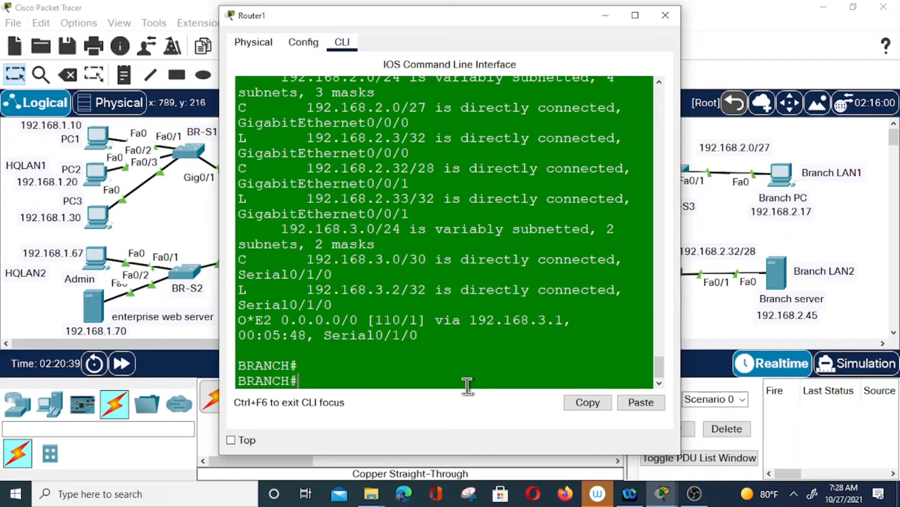
{"action": "type", "text": "sh run"}
{"action": "key", "text": "Return"}
{"action": "key", "text": "space"}
{"action": "key", "text": "space"}
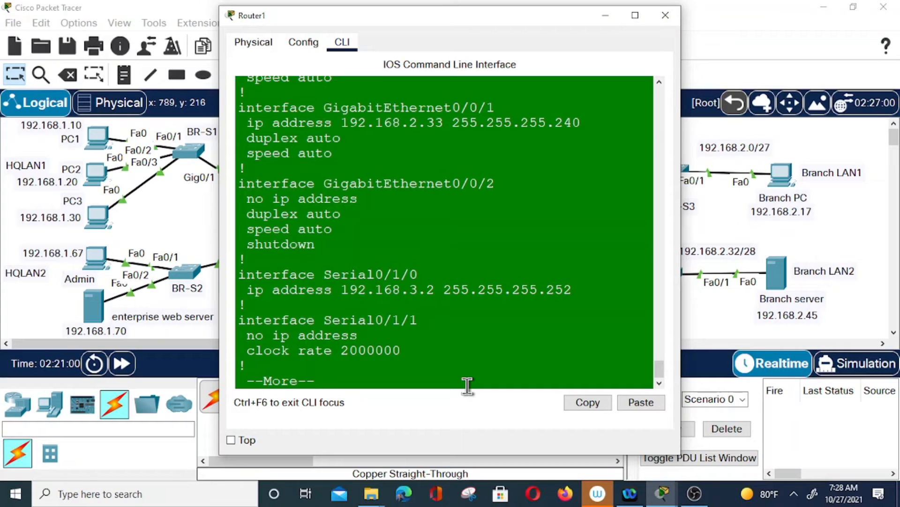
{"action": "key", "text": "space"}
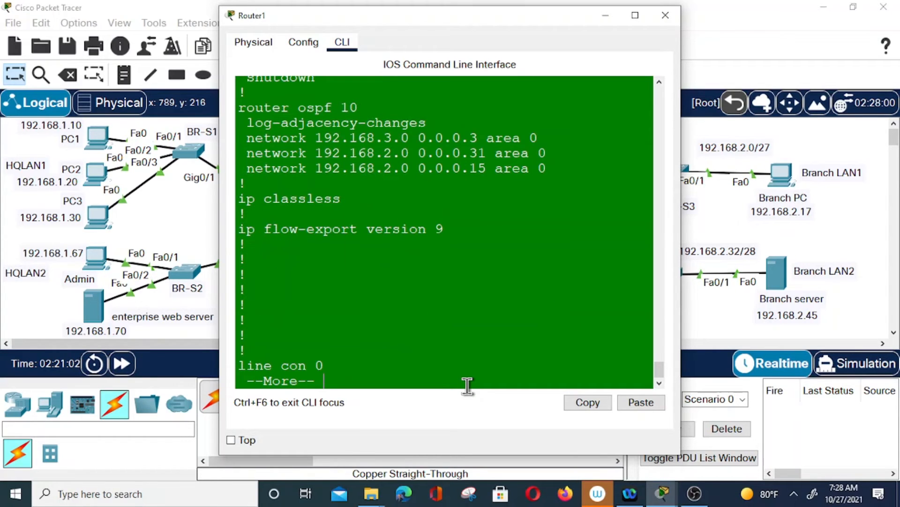
{"action": "key", "text": "space"}
{"action": "type", "text": "sh run"}
{"action": "key", "text": "Return"}
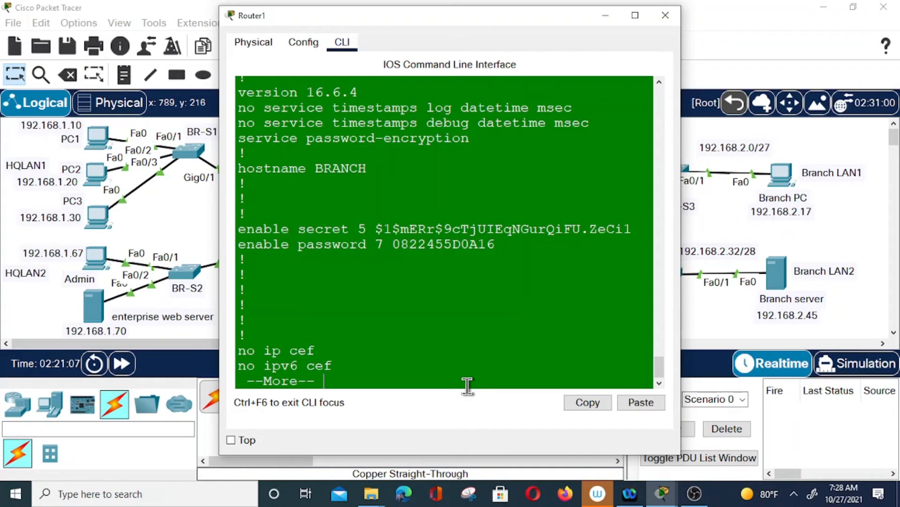
{"action": "key", "text": "space"}
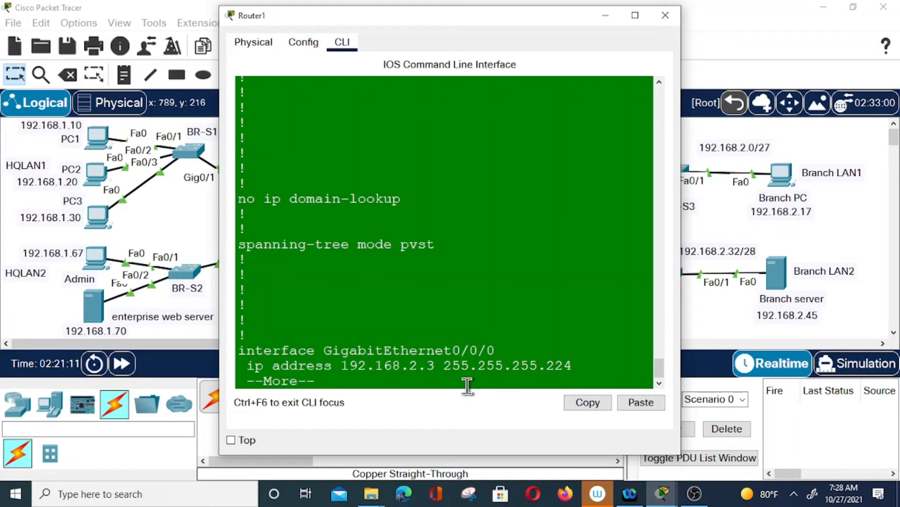
{"action": "key", "text": "space"}
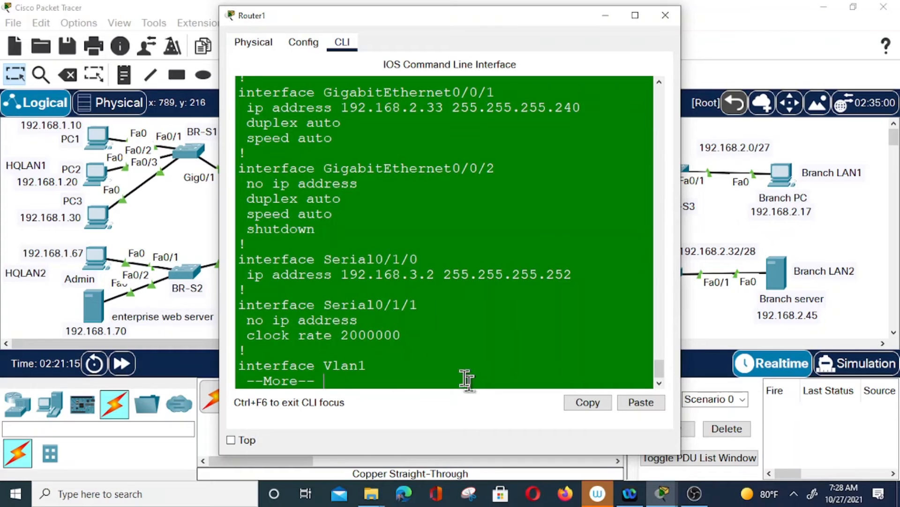
{"action": "scroll", "coordinate": [440, 288], "scroll_direction": "up", "scroll_amount": 3}
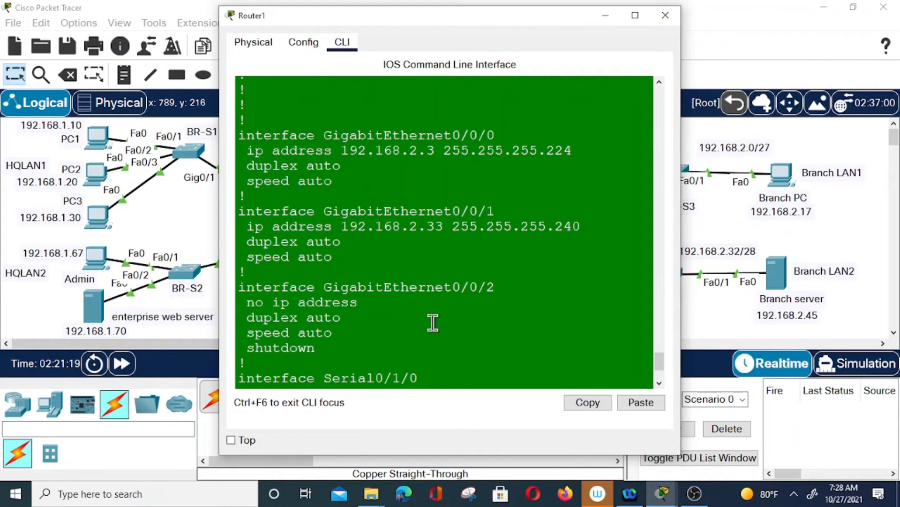
{"action": "scroll", "coordinate": [434, 323], "scroll_direction": "down", "scroll_amount": 1}
{"action": "scroll", "coordinate": [433, 321], "scroll_direction": "down", "scroll_amount": 2}
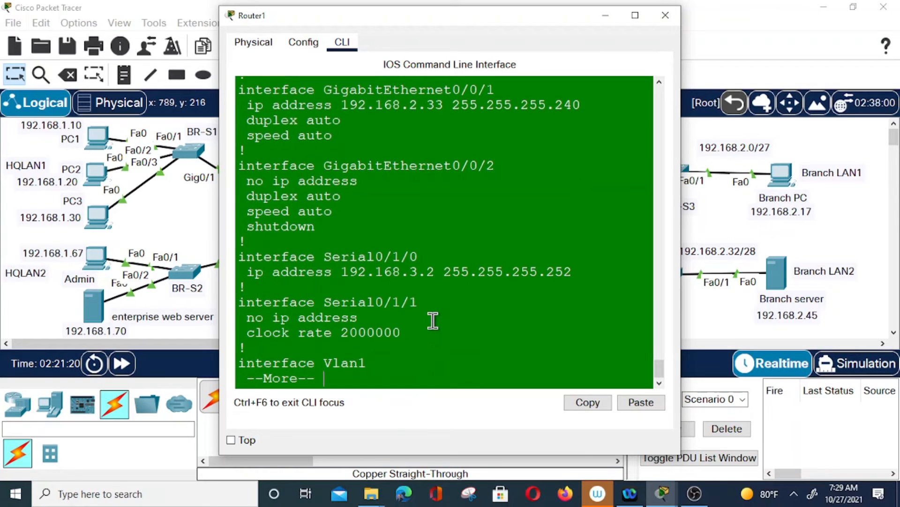
Recheck the Branch server's ping results, where 192.168.3.1 still shows 100% loss
{"action": "left_click", "coordinate": [665, 16]}
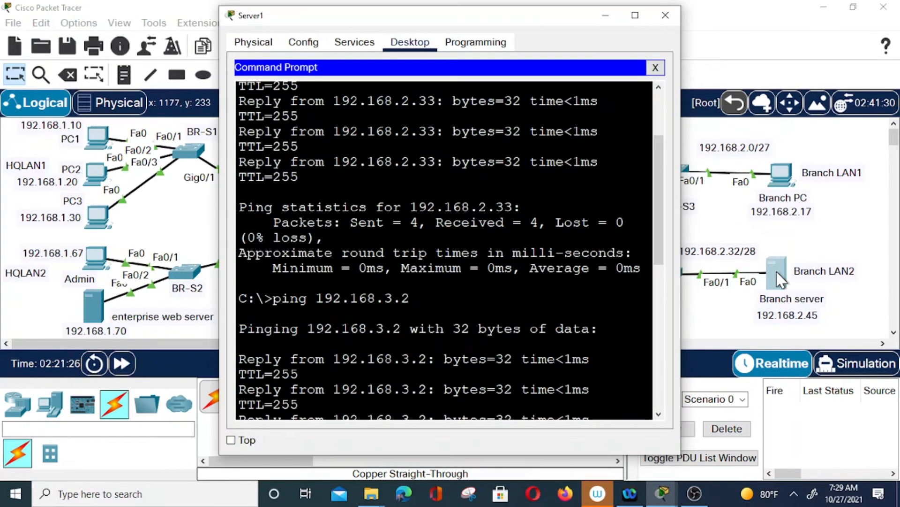
{"action": "left_click", "coordinate": [777, 269]}
{"action": "scroll", "coordinate": [587, 324], "scroll_direction": "down", "scroll_amount": 4}
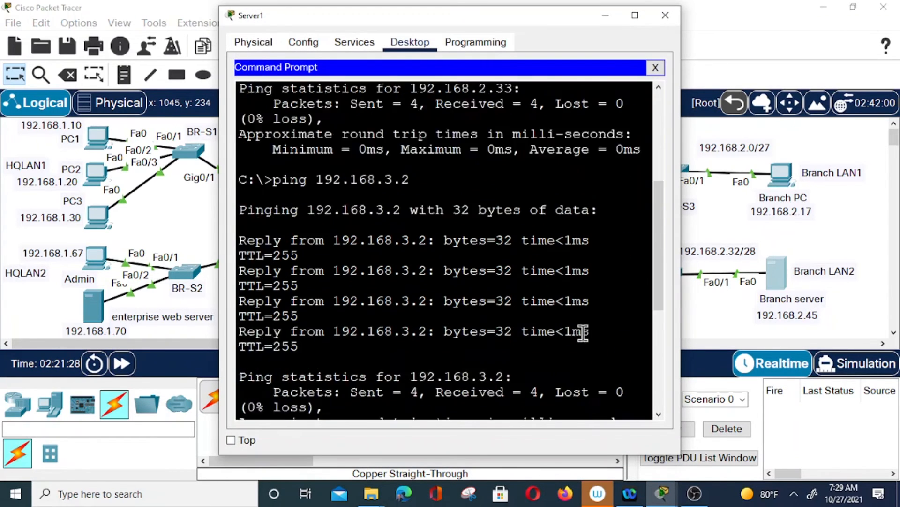
{"action": "scroll", "coordinate": [583, 333], "scroll_direction": "down", "scroll_amount": 3}
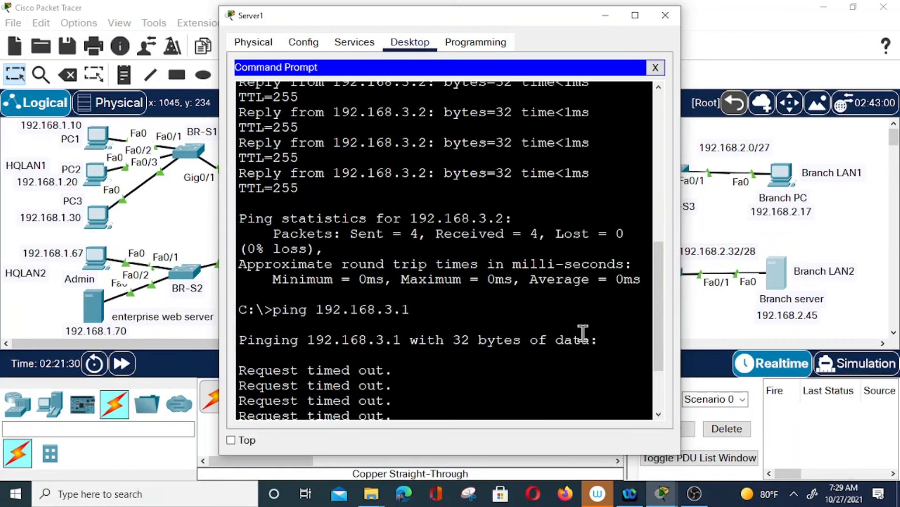
{"action": "scroll", "coordinate": [583, 333], "scroll_direction": "down", "scroll_amount": 2}
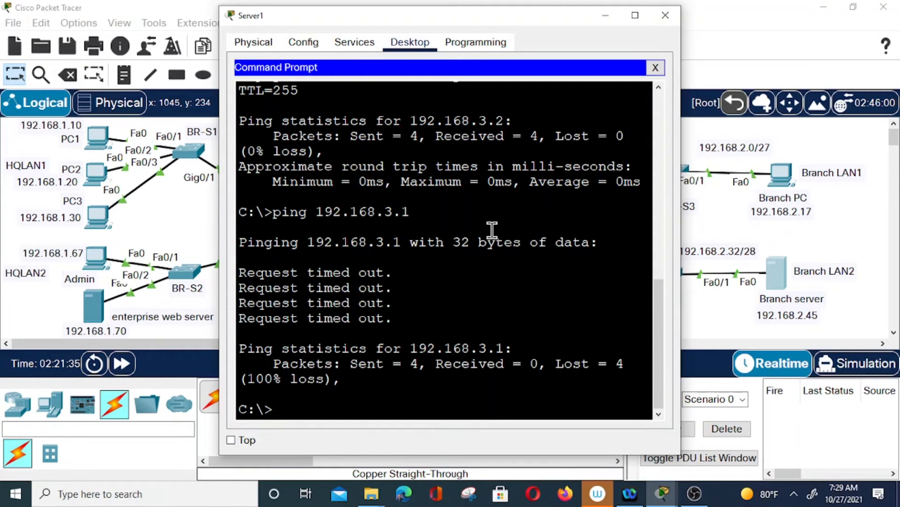
{"action": "left_click", "coordinate": [669, 21]}
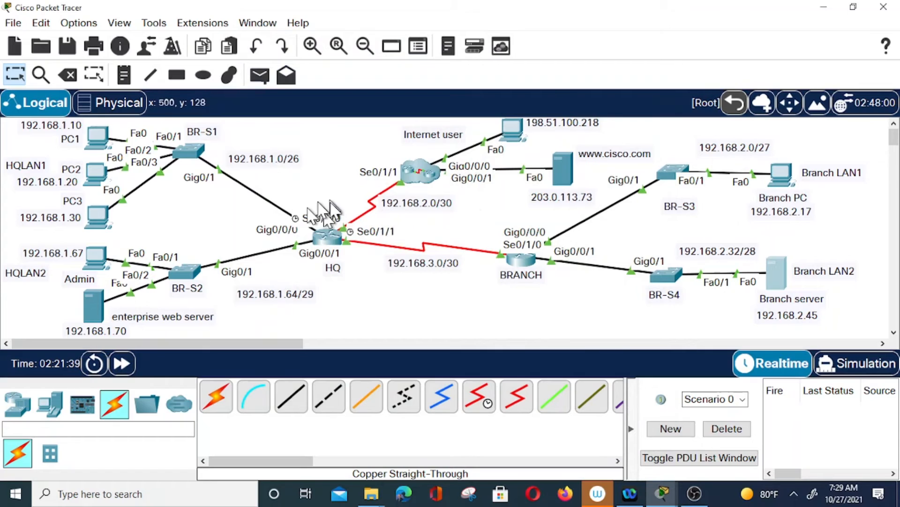
{"action": "mouse_move", "coordinate": [351, 248]}
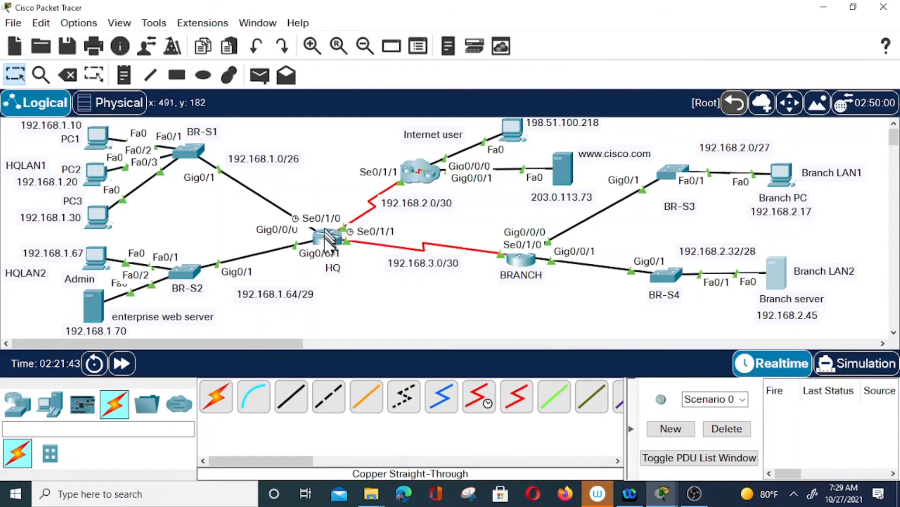
{"action": "left_click", "coordinate": [325, 238]}
{"action": "type", "text": "sh ip route"}
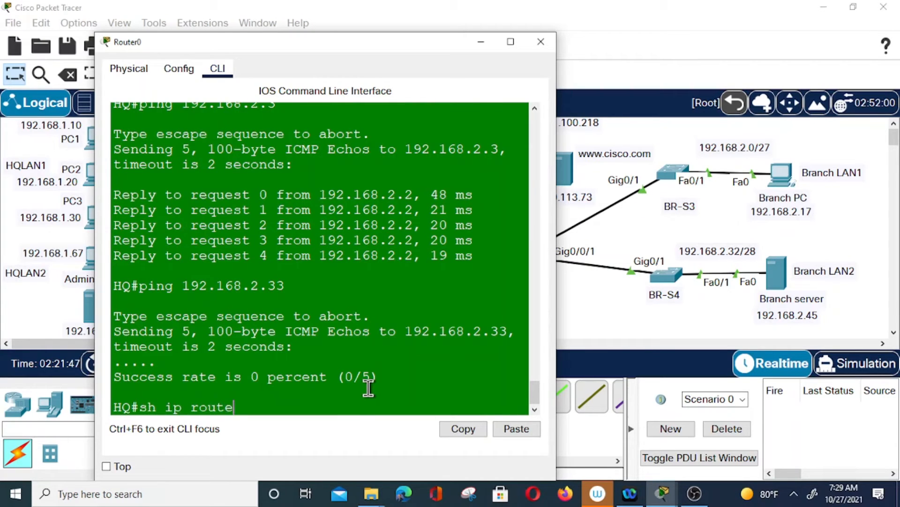
{"action": "key", "text": "Return"}
{"action": "key", "text": "space"}
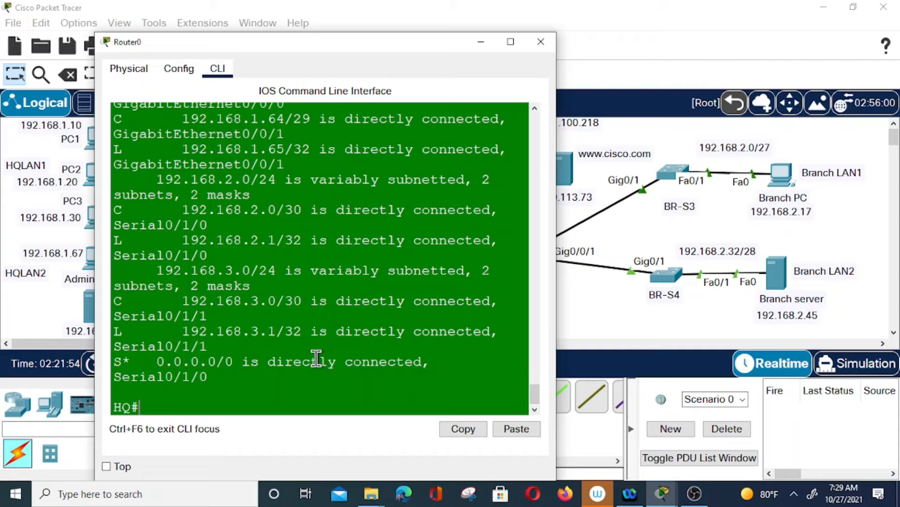
{"action": "left_click", "coordinate": [542, 42]}
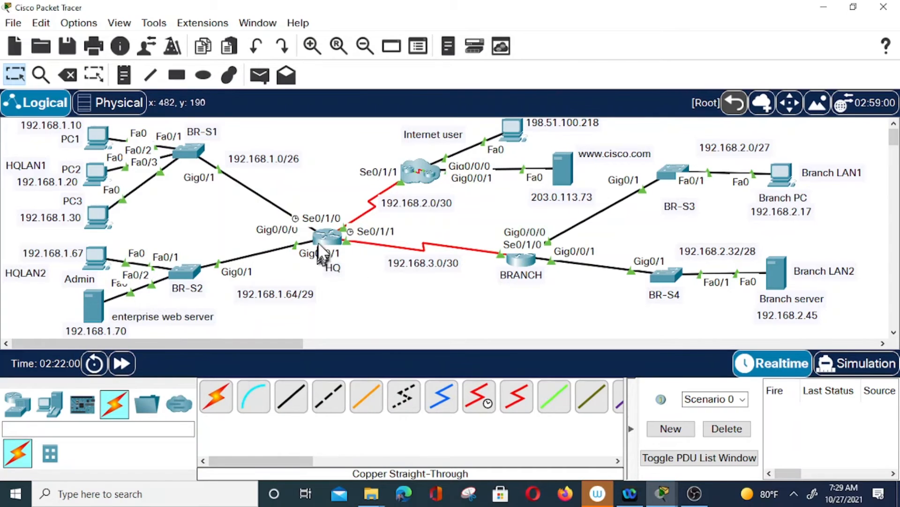
On HQ, add 'default-information originate' under router ospf 10
{"action": "left_click", "coordinate": [334, 242]}
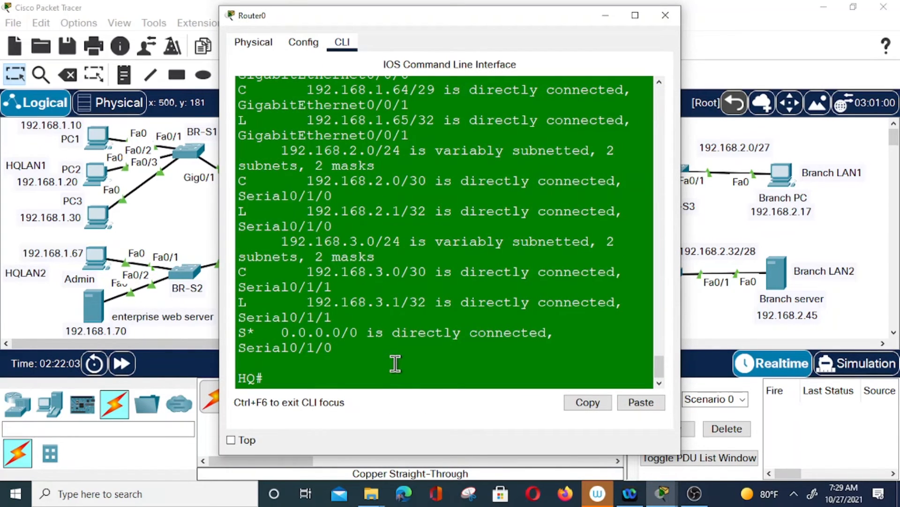
{"action": "type", "text": "config t"}
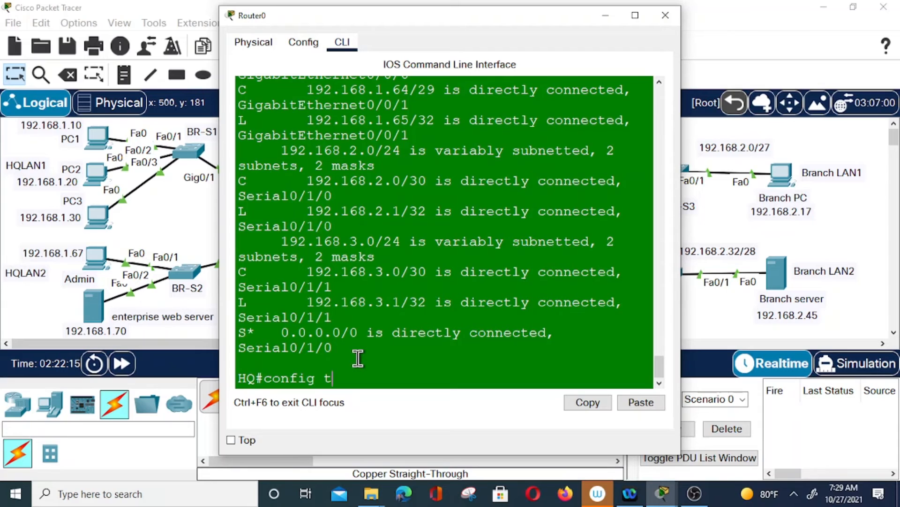
{"action": "key", "text": "Return"}
{"action": "type", "text": "router ospf 10"}
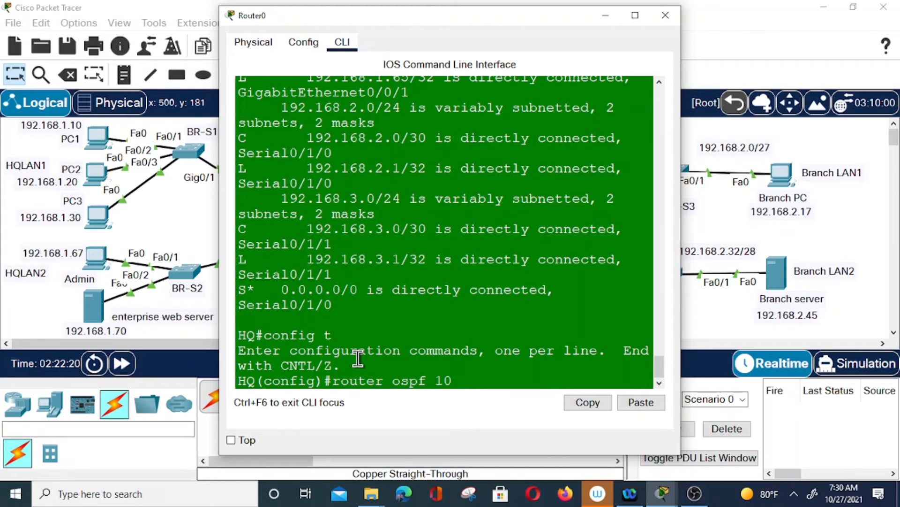
{"action": "key", "text": "Return"}
{"action": "type", "text": "de"}
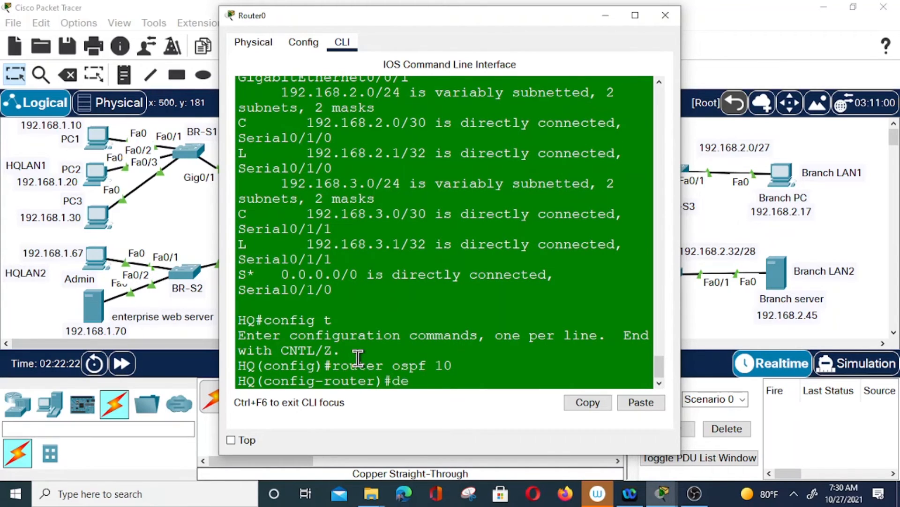
{"action": "type", "text": "fault-information ori"}
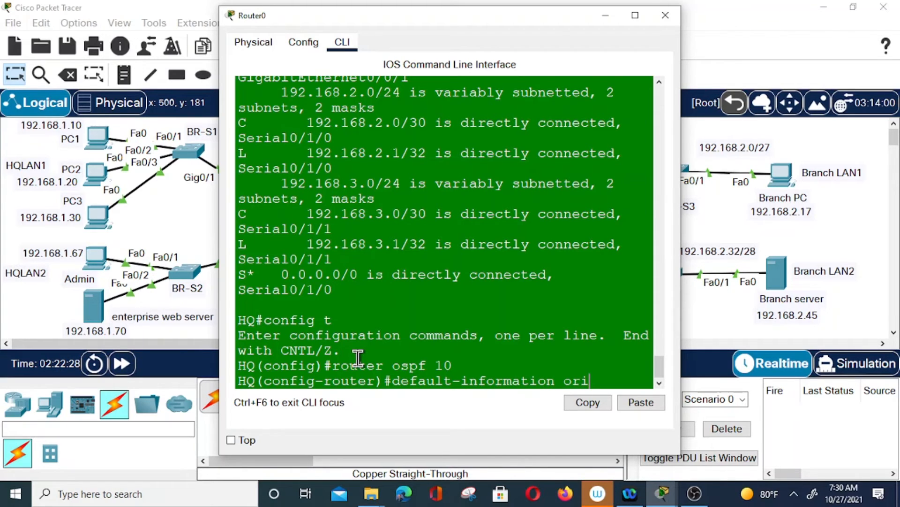
{"action": "type", "text": "ginate"}
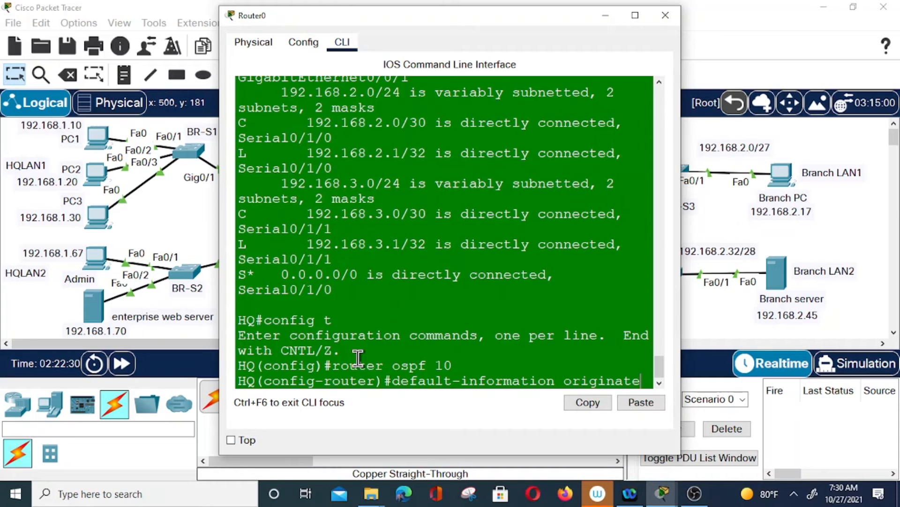
{"action": "key", "text": "Return"}
Exit configuration mode and save HQ's configuration with wr
{"action": "type", "text": "end"}
{"action": "key", "text": "Return"}
{"action": "key", "text": "Return"}
{"action": "type", "text": "w"}
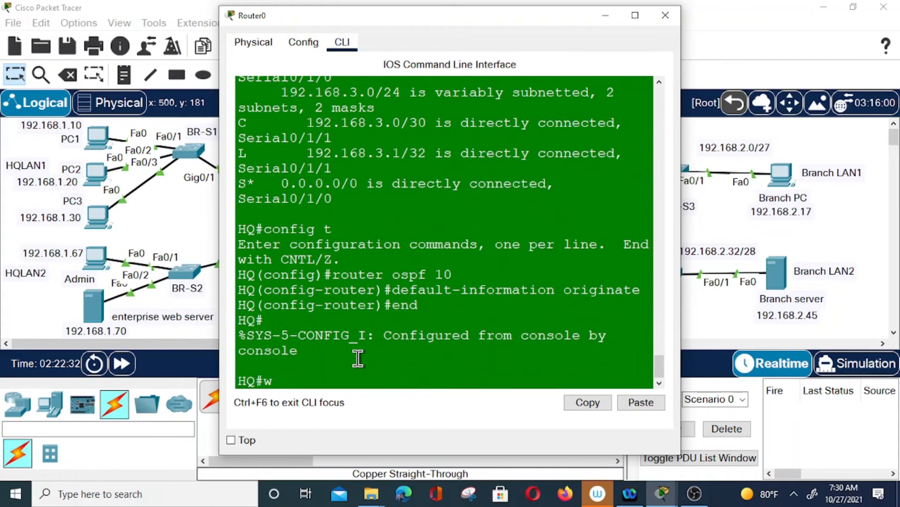
{"action": "type", "text": "r"}
{"action": "key", "text": "Return"}
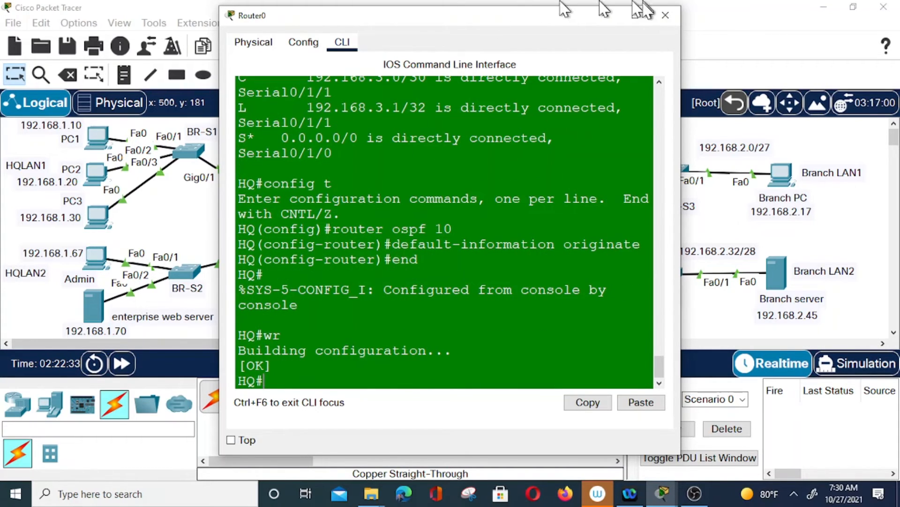
{"action": "left_click", "coordinate": [665, 15]}
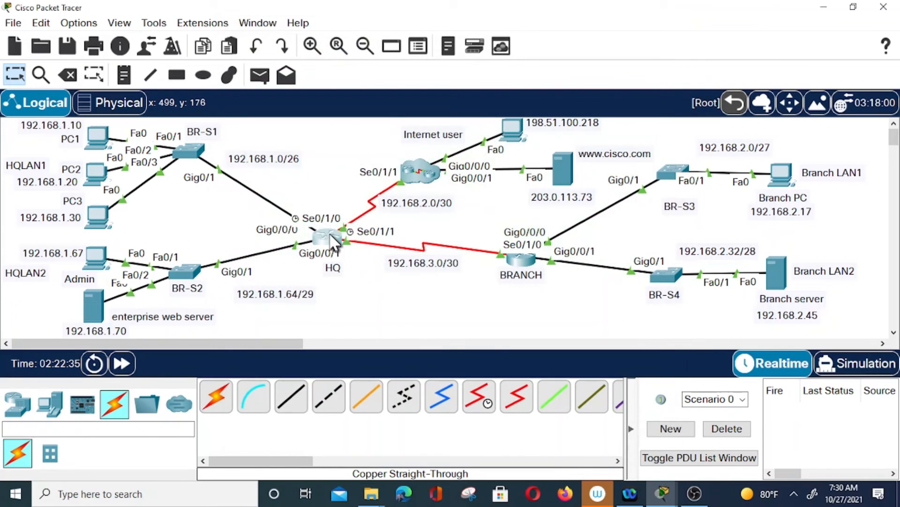
From HQ, ping 192.168.3.2 (succeeds), 192.168.2.33 (fails) and 192.168.2.3
{"action": "left_click", "coordinate": [330, 239]}
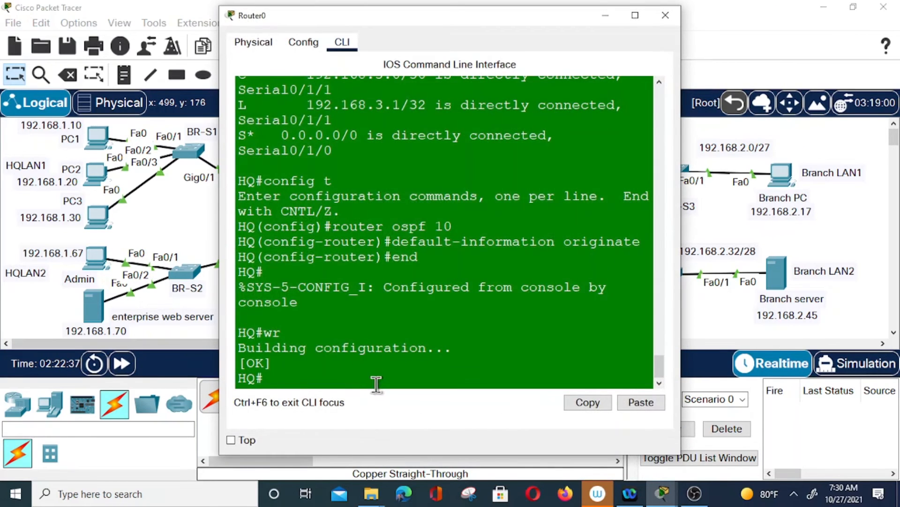
{"action": "type", "text": "ping"}
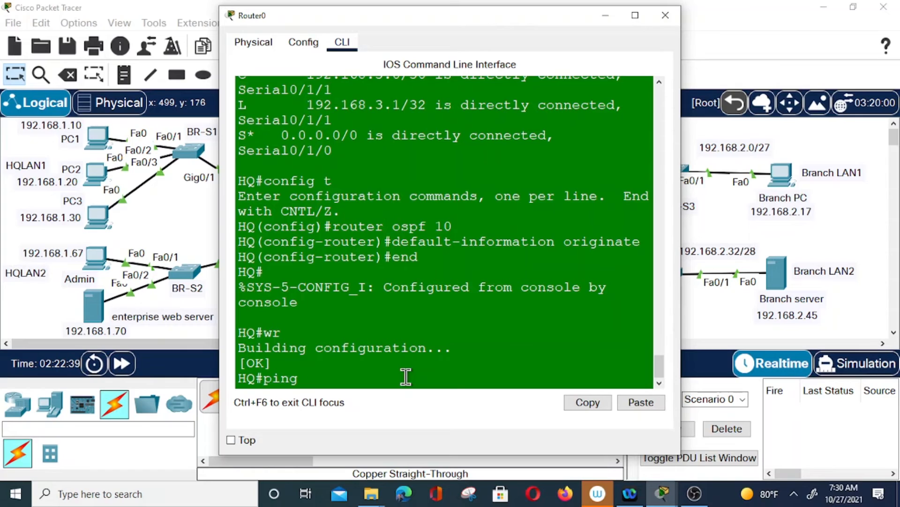
{"action": "type", "text": " 192.168.3.2"}
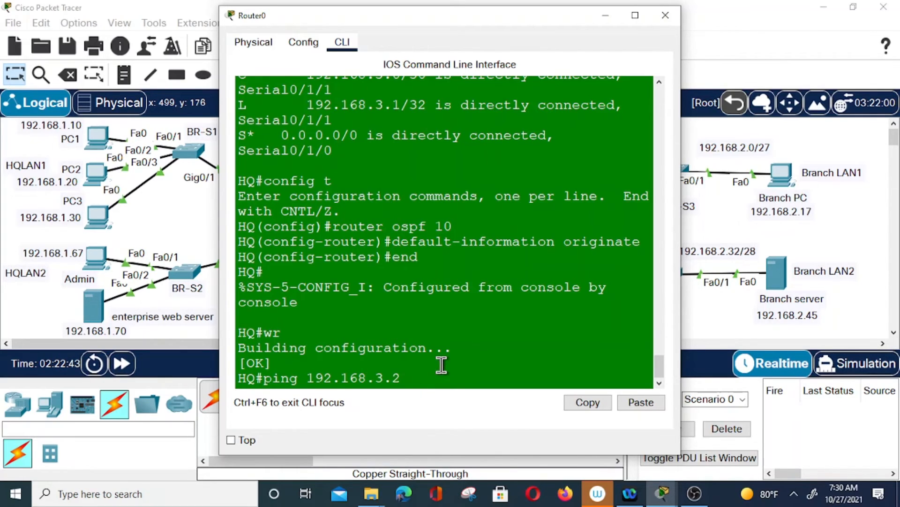
{"action": "key", "text": "Return"}
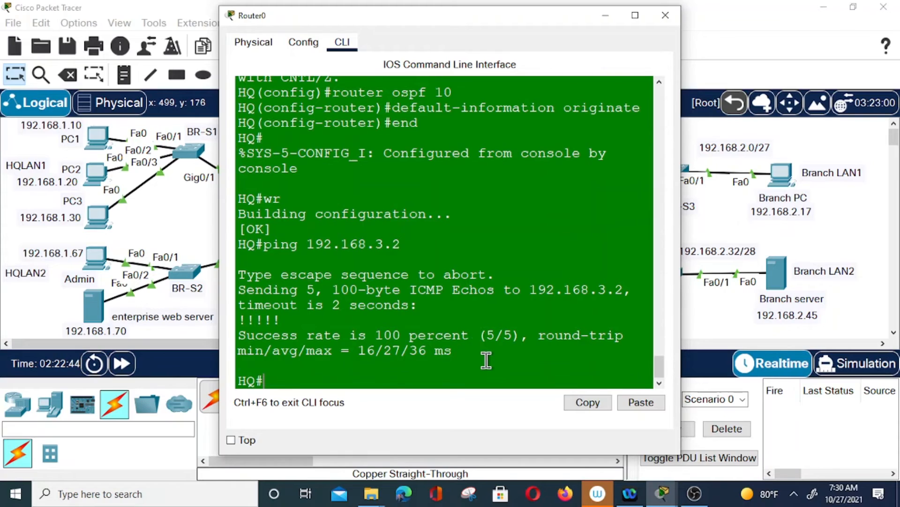
{"action": "key", "text": "Up"}
{"action": "key", "text": "BackSpace"}
{"action": "key", "text": "BackSpace"}
{"action": "key", "text": "BackSpace"}
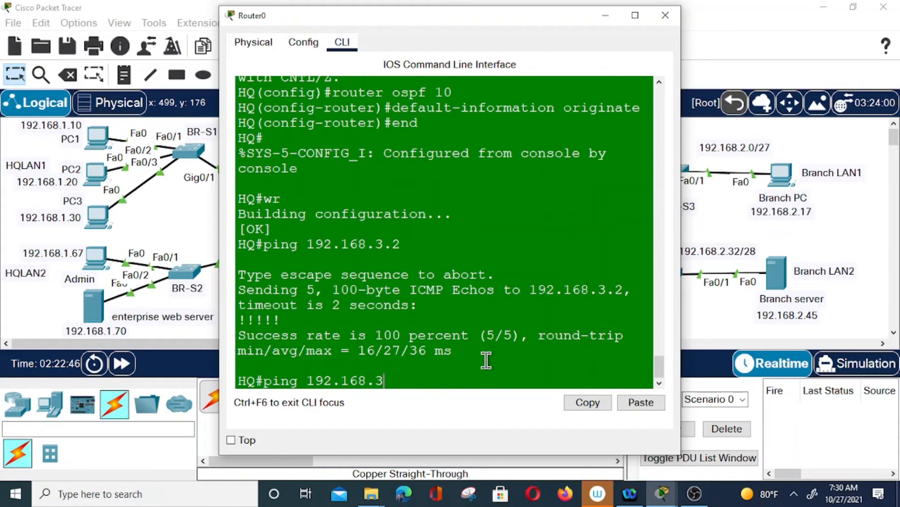
{"action": "type", "text": "2.33"}
{"action": "key", "text": "Return"}
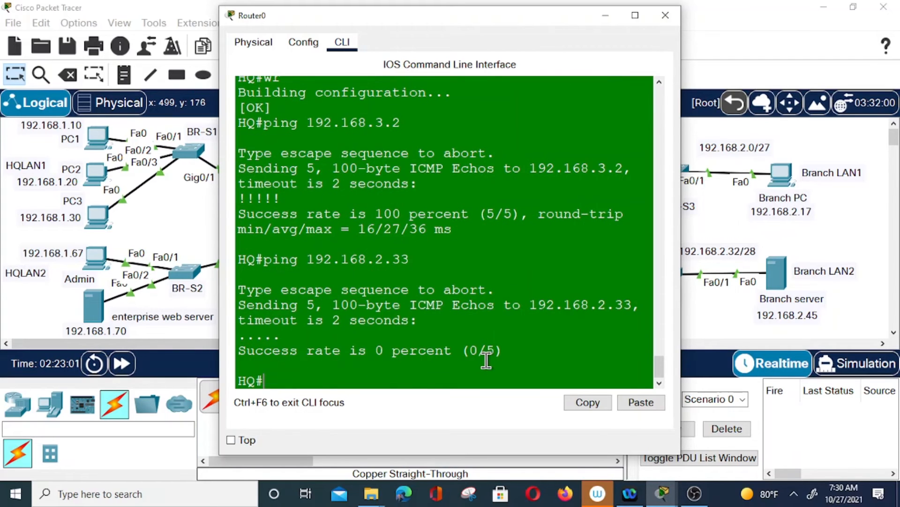
{"action": "key", "text": "Up"}
{"action": "key", "text": "BackSpace"}
{"action": "key", "text": "Return"}
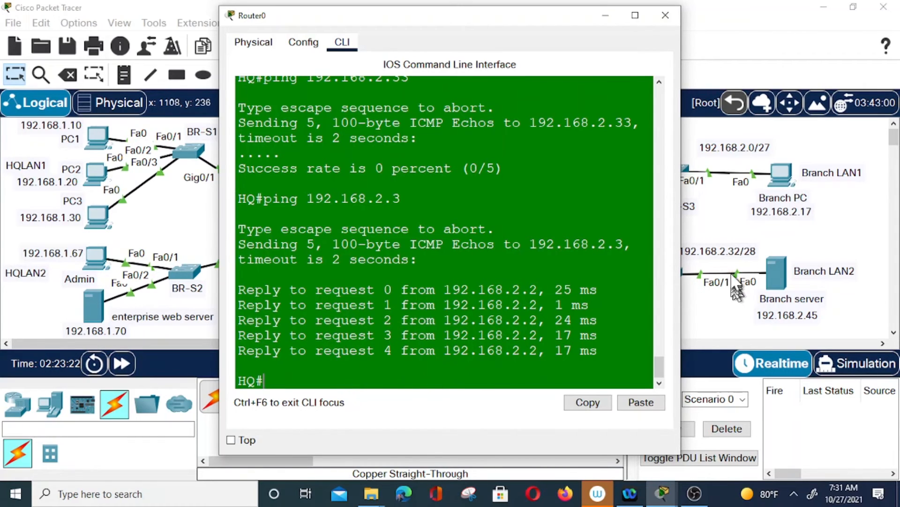
{"action": "left_click", "coordinate": [401, 362]}
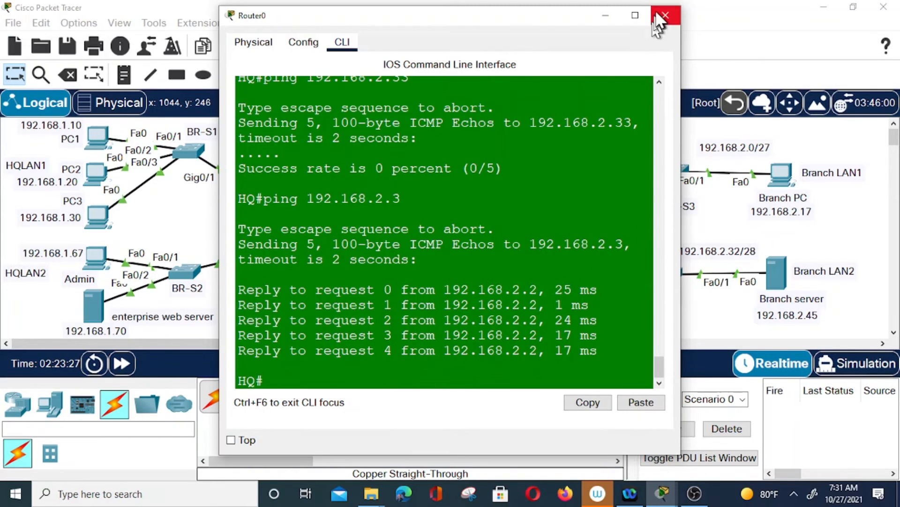
{"action": "left_click", "coordinate": [671, 16]}
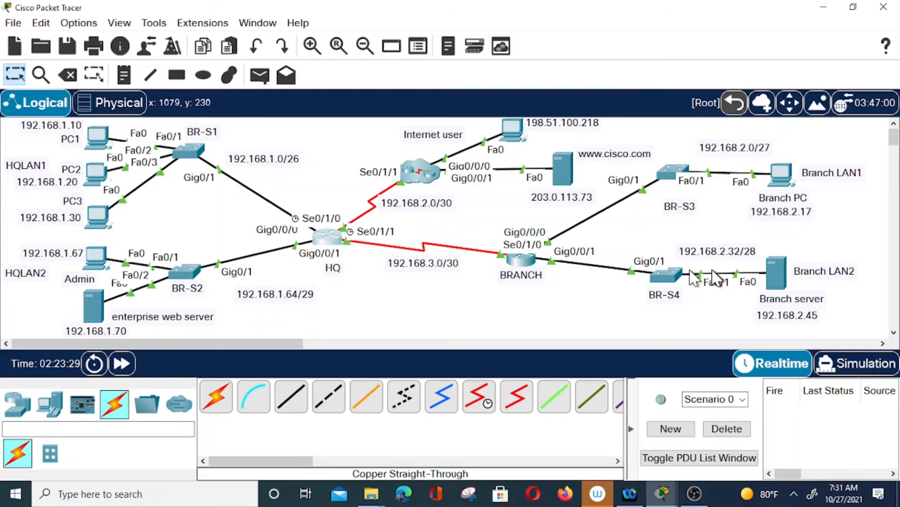
On BRANCH, enter configuration mode, select interface GigabitEthernet0/0/1, and return to privileged mode
{"action": "left_click", "coordinate": [522, 258]}
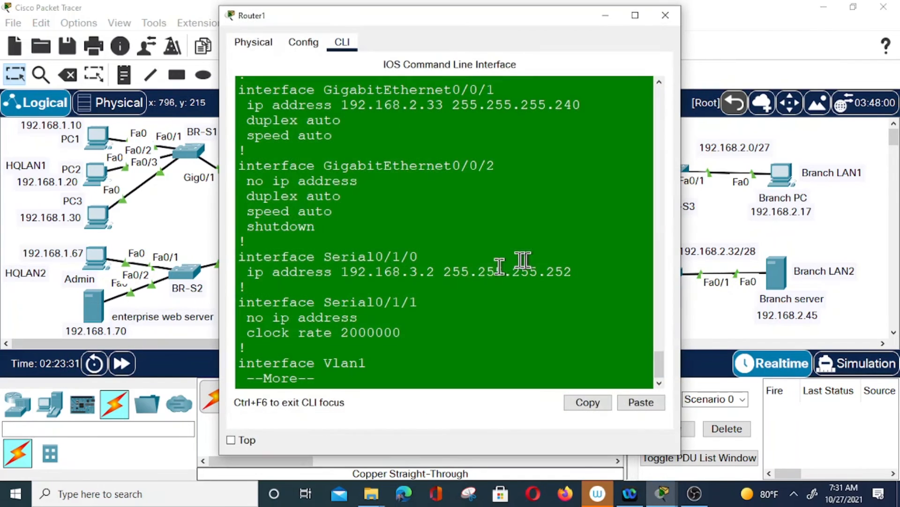
{"action": "key", "text": "Return"}
{"action": "key", "text": "Return"}
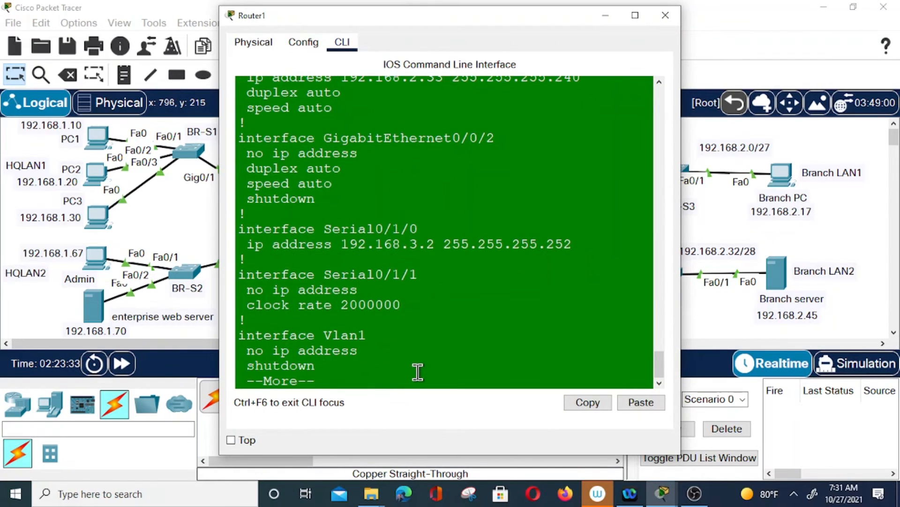
{"action": "key", "text": "space"}
{"action": "key", "text": "space"}
{"action": "type", "text": "config t"}
{"action": "key", "text": "Return"}
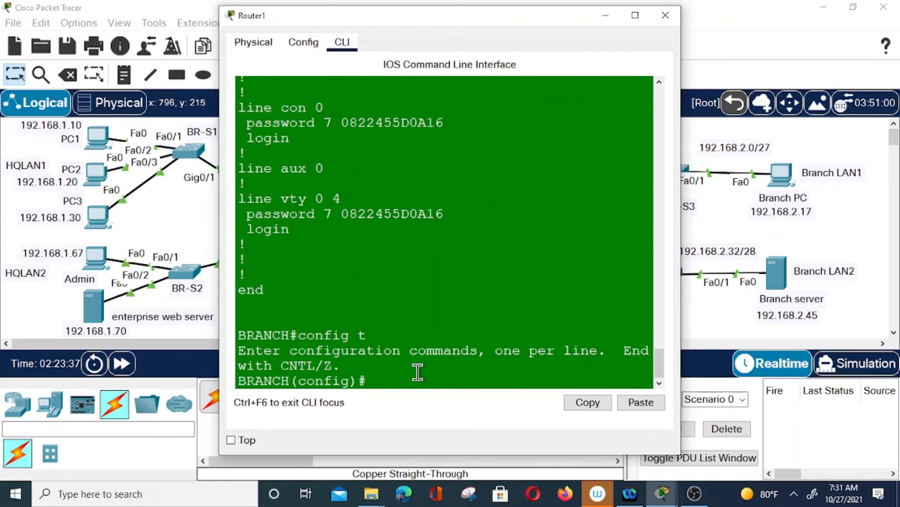
{"action": "type", "text": "int g0/0/"}
{"action": "key", "text": "Return"}
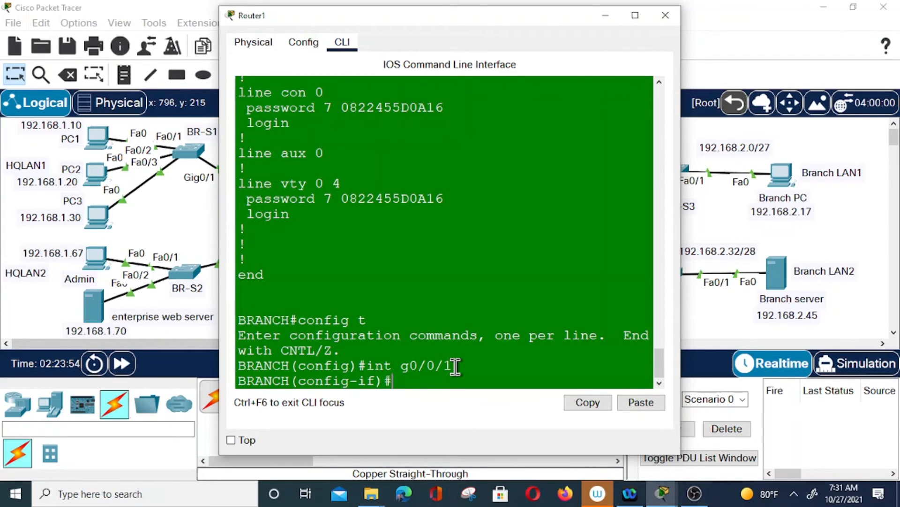
{"action": "type", "text": "end"}
{"action": "key", "text": "Return"}
Add network 192.168.2.32 0.0.0.15 area 0 under OSPF 10 and save with wr
{"action": "type", "text": "config t"}
{"action": "key", "text": "Return"}
{"action": "type", "text": "router o"}
{"action": "type", "text": "spf 10"}
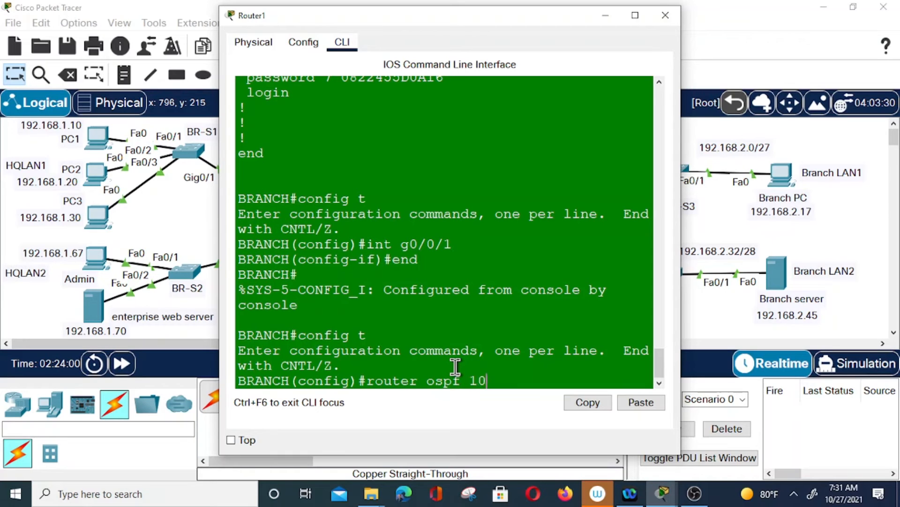
{"action": "key", "text": "Return"}
{"action": "type", "text": "ne"}
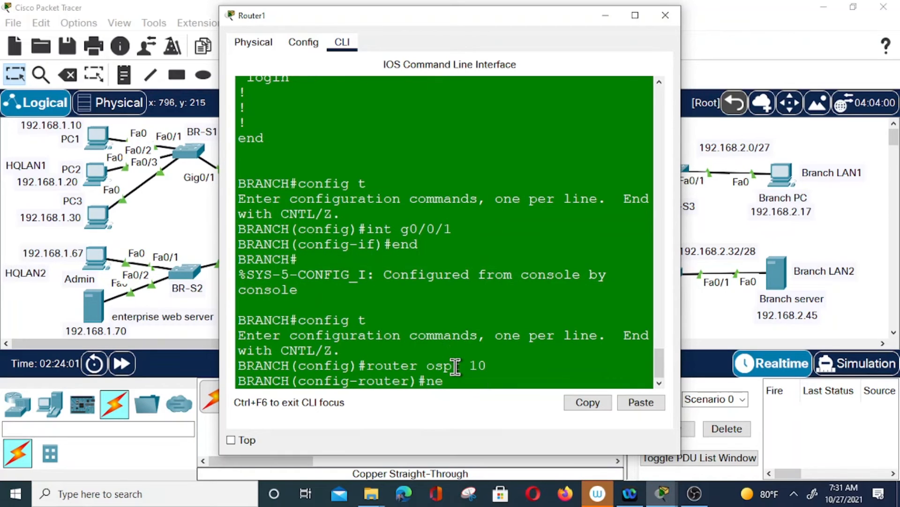
{"action": "type", "text": "twork 192.168."}
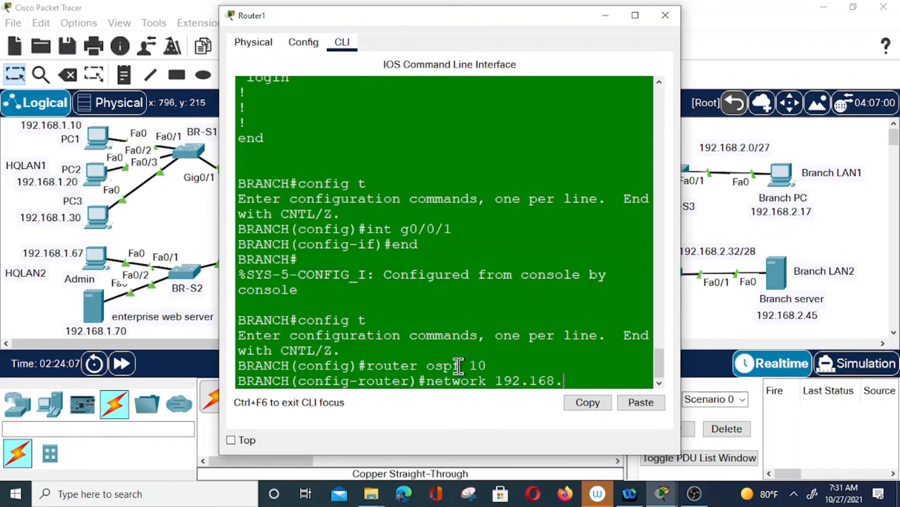
{"action": "type", "text": "2.32 0.0.0."}
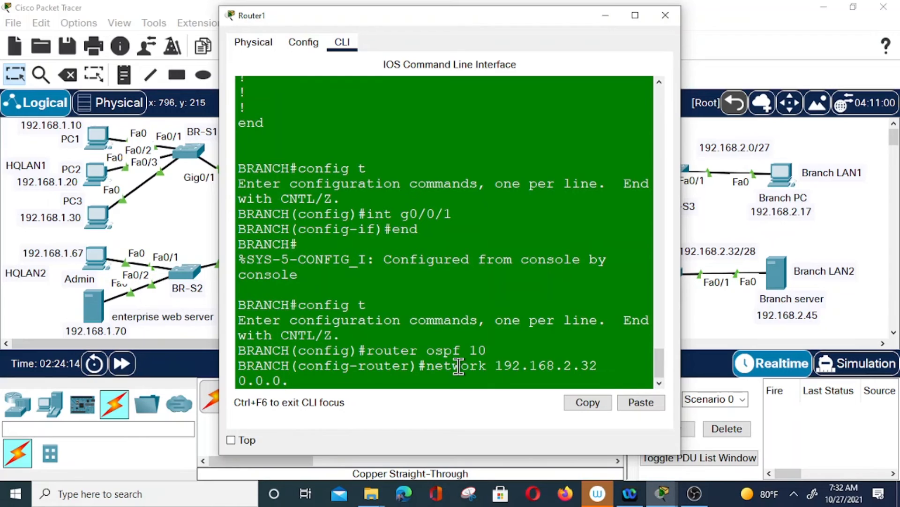
{"action": "type", "text": "15 area 0"}
{"action": "key", "text": "Return"}
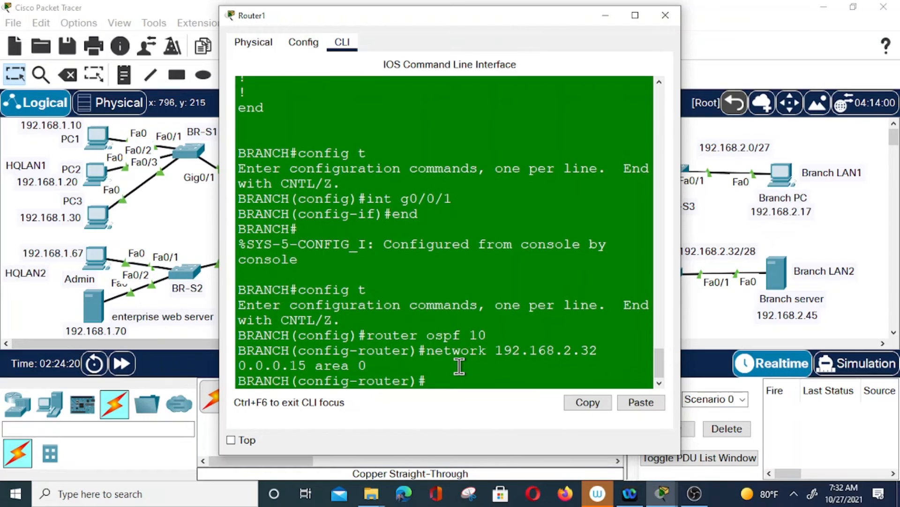
{"action": "type", "text": "end"}
{"action": "key", "text": "Return"}
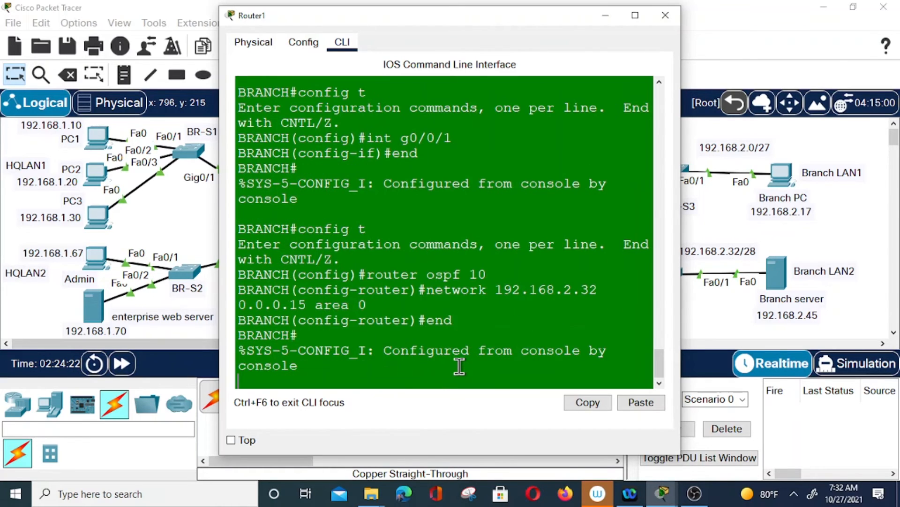
{"action": "type", "text": "wr"}
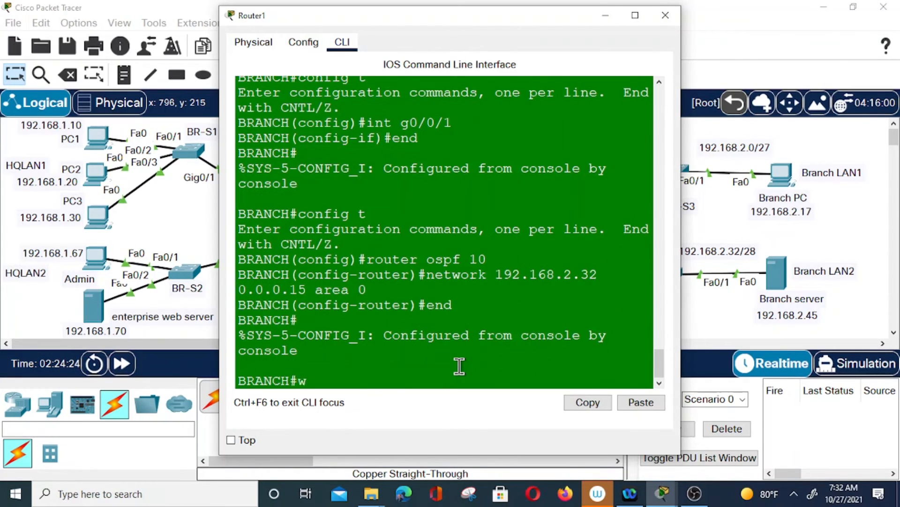
{"action": "key", "text": "Return"}
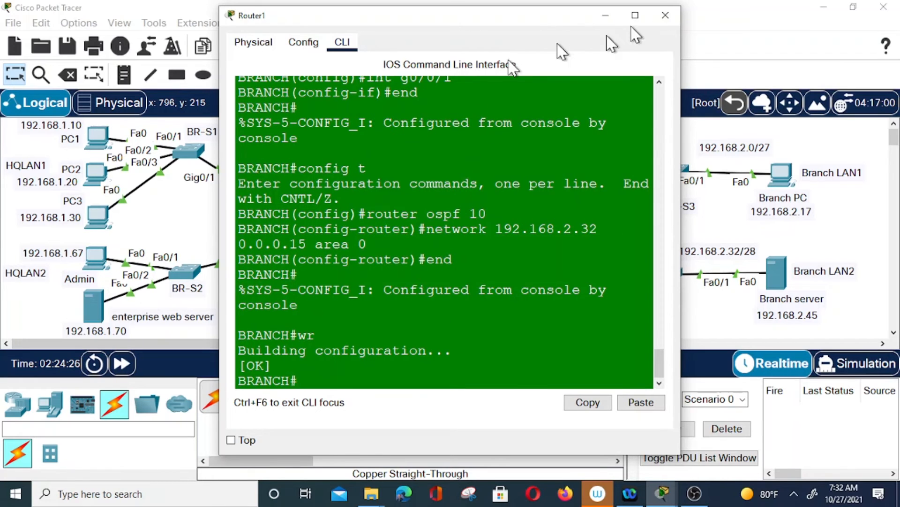
{"action": "left_click", "coordinate": [665, 15]}
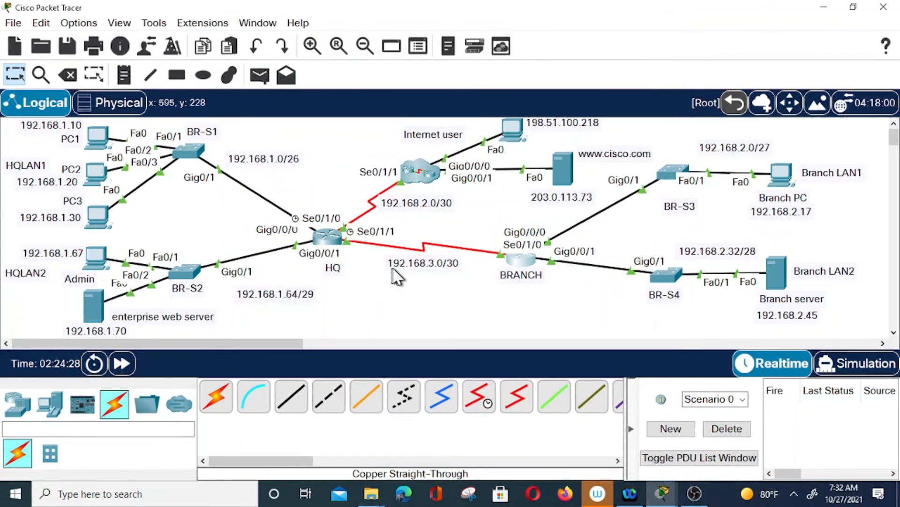
From HQ, ping 192.168.3.2 and 192.168.2.33, both now succeeding at 100 percent
{"action": "left_click", "coordinate": [327, 236]}
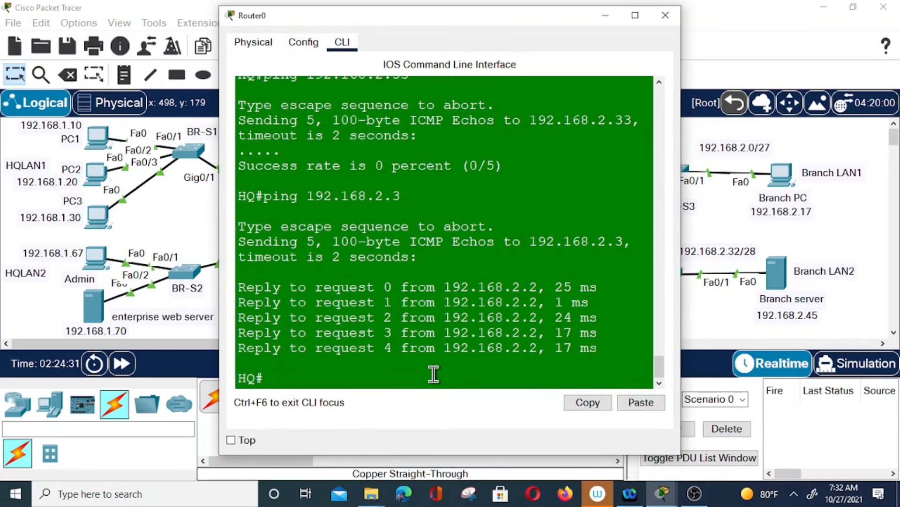
{"action": "type", "text": "ping 192.168.3.2"}
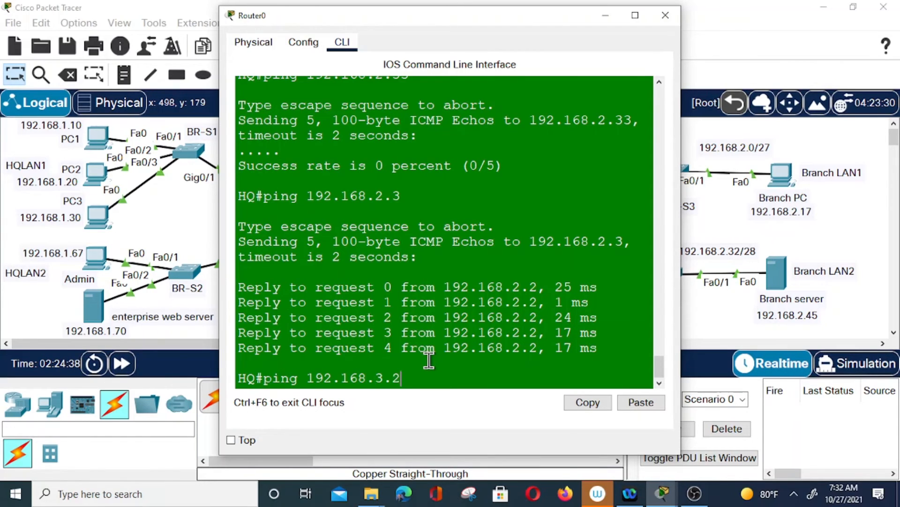
{"action": "key", "text": "Return"}
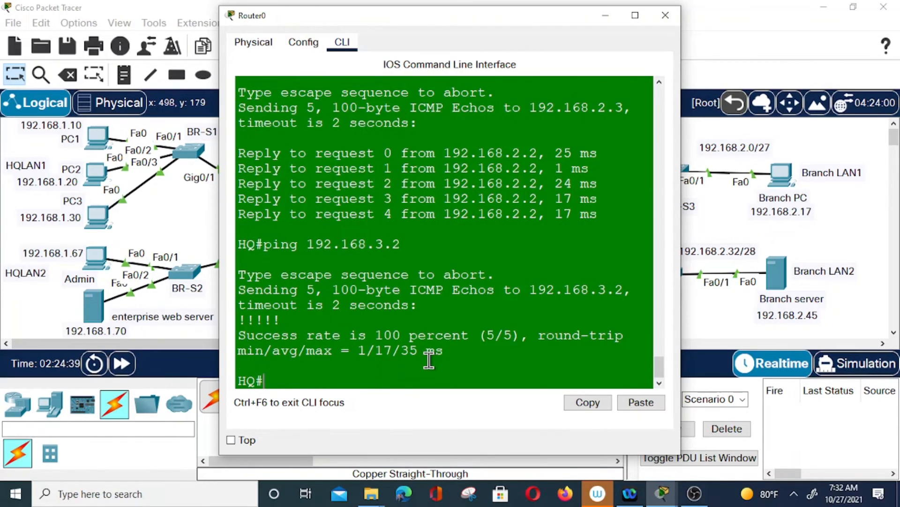
{"action": "key", "text": "Up"}
{"action": "key", "text": "BackSpace"}
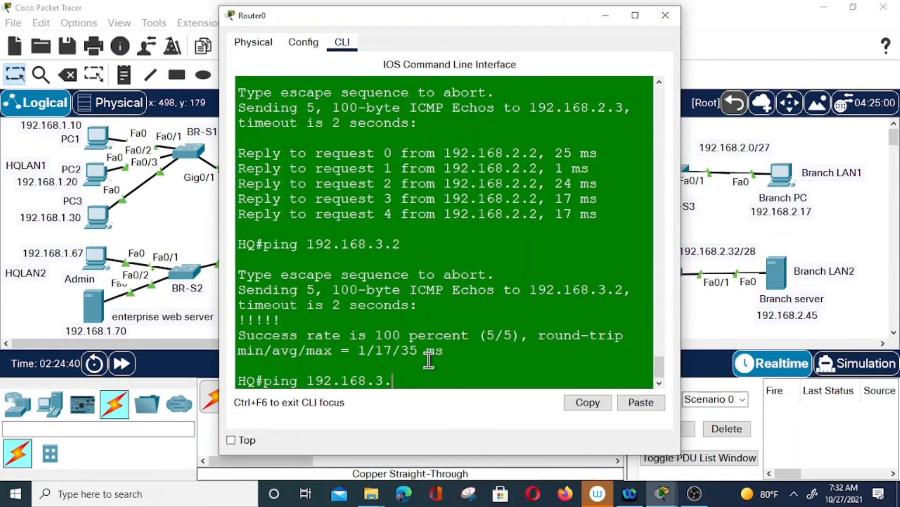
{"action": "type", "text": "2.33"}
{"action": "key", "text": "Return"}
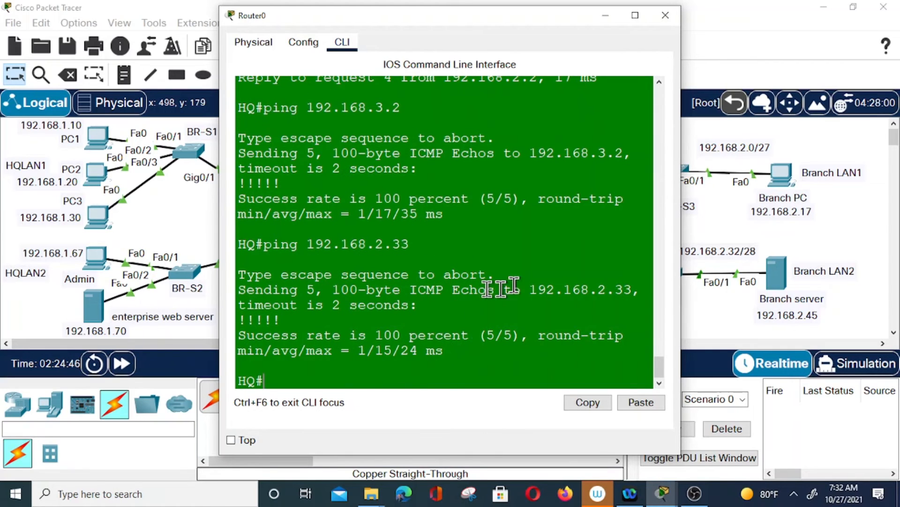
{"action": "left_click", "coordinate": [665, 15]}
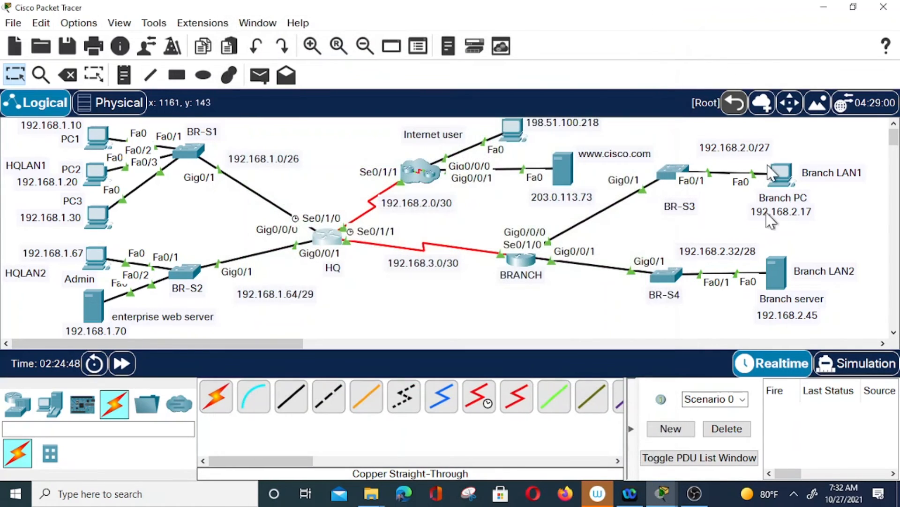
Ping 192.168.3.1 from the Branch server's command prompt with 0% loss, then close its window
{"action": "left_click", "coordinate": [786, 275]}
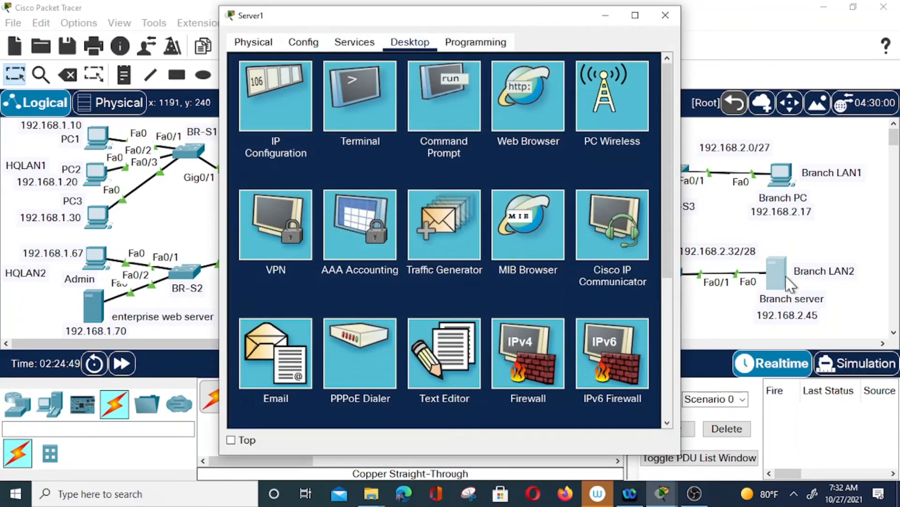
{"action": "left_click", "coordinate": [449, 95]}
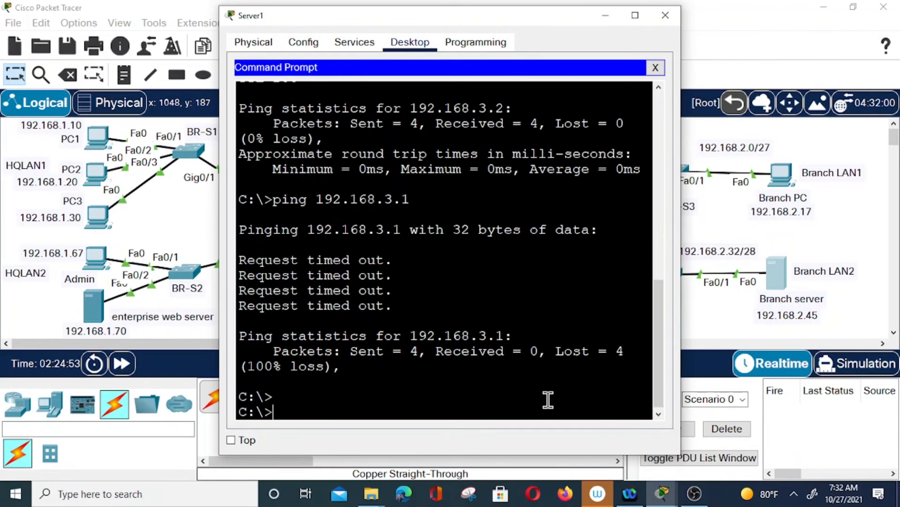
{"action": "key", "text": "Up"}
{"action": "key", "text": "BackSpace"}
{"action": "key", "text": "BackSpace"}
{"action": "key", "text": "BackSpace"}
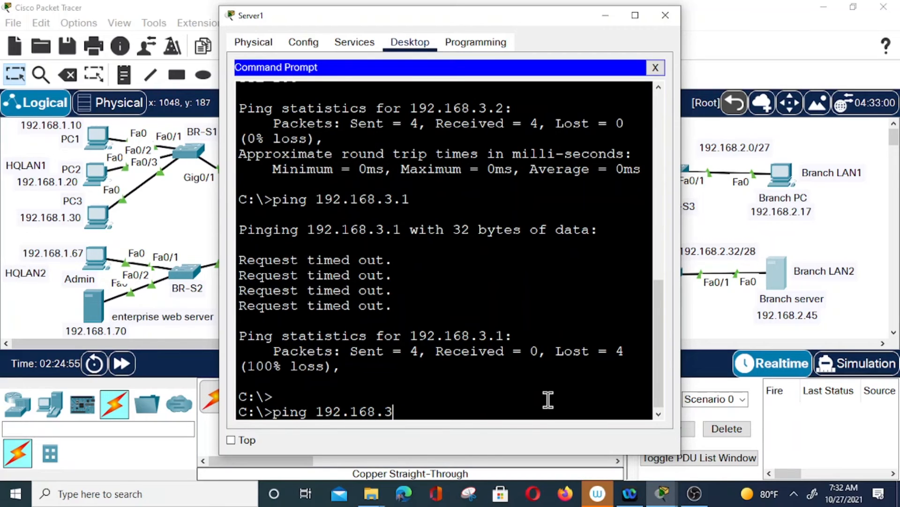
{"action": "type", "text": "3.1"}
{"action": "key", "text": "Return"}
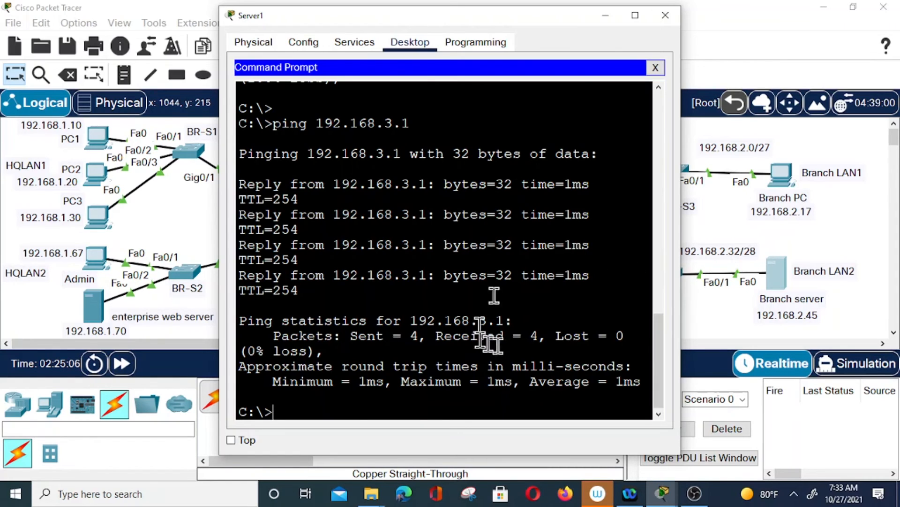
{"action": "left_click", "coordinate": [665, 17]}
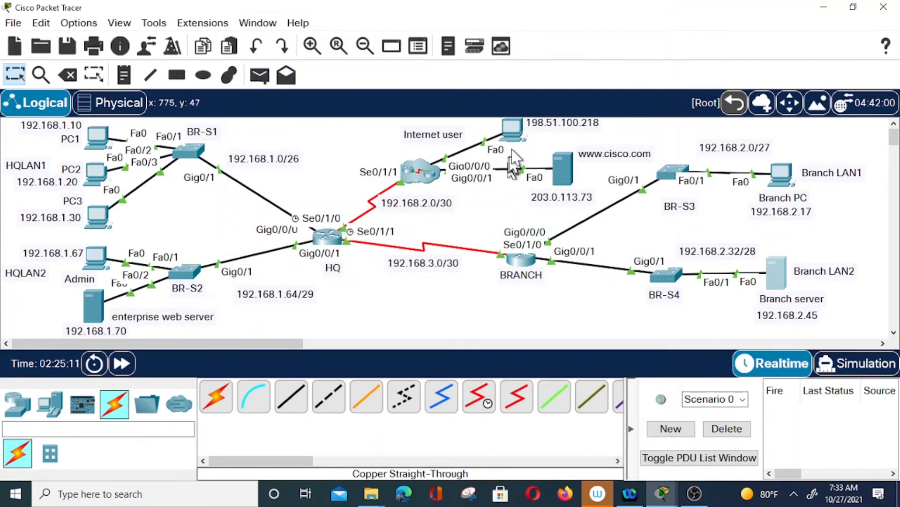
From the Internet user PC's command prompt, ping 192.168.3.2
{"action": "left_click", "coordinate": [513, 134]}
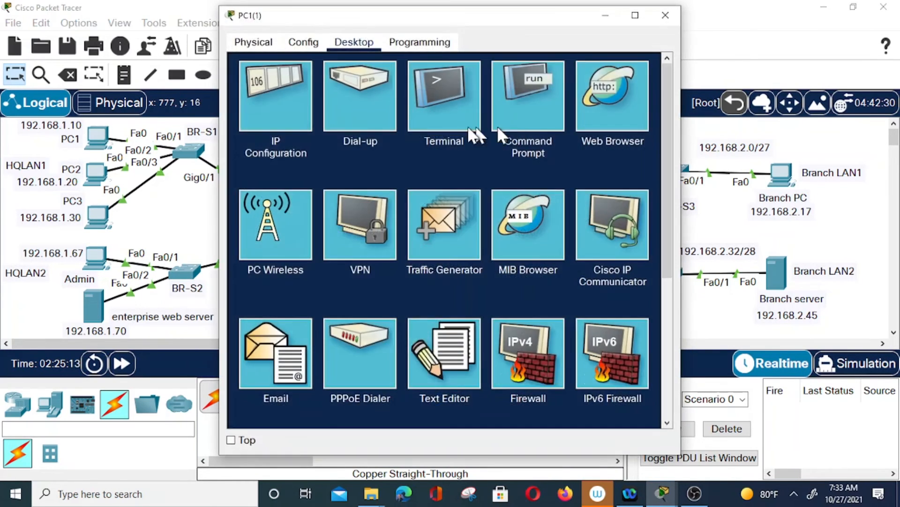
{"action": "left_click", "coordinate": [517, 97]}
{"action": "type", "text": "ping"}
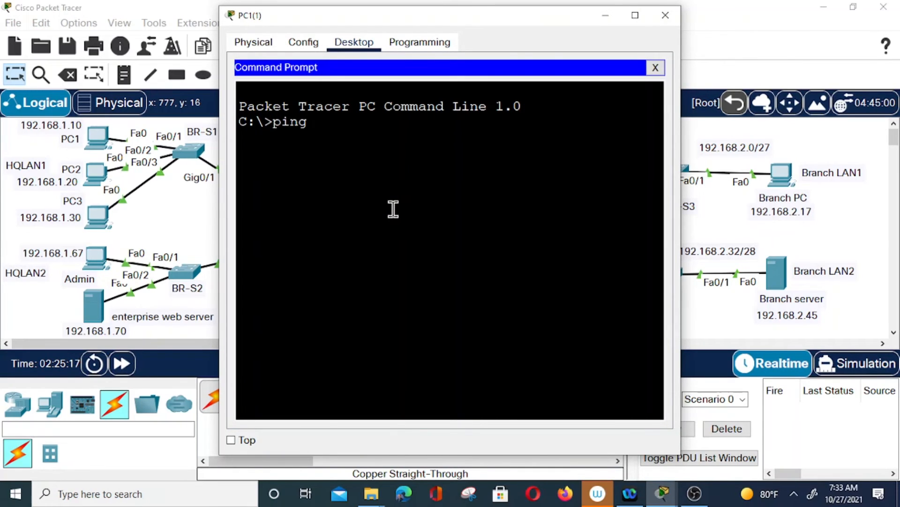
{"action": "type", "text": " 192.168"}
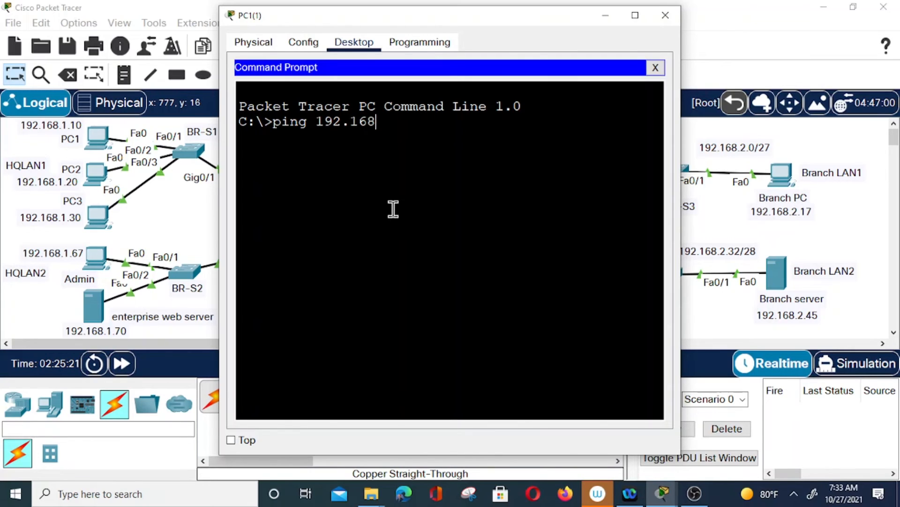
{"action": "type", "text": ".3.2"}
{"action": "key", "text": "Return"}
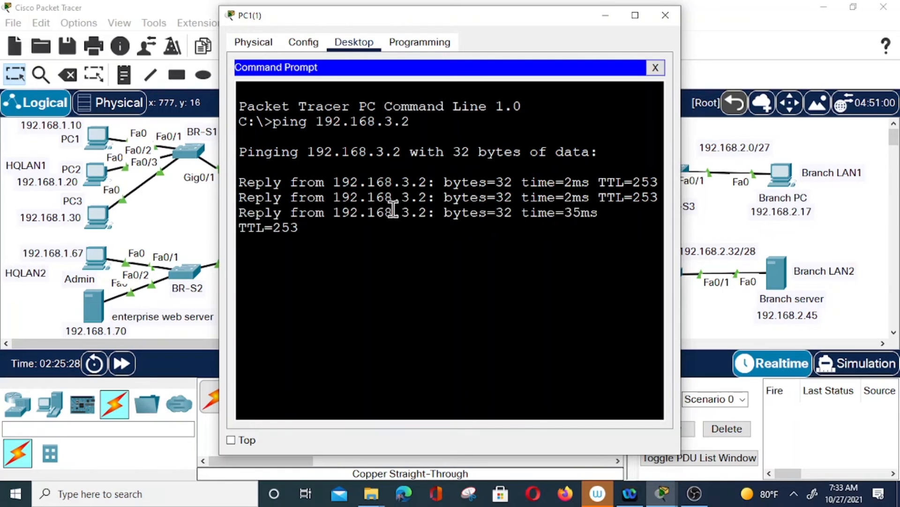
Ping 192.168.2.45 (replies) and 192.168.2.17 (times out), then close the PC window
{"action": "key", "text": "Up"}
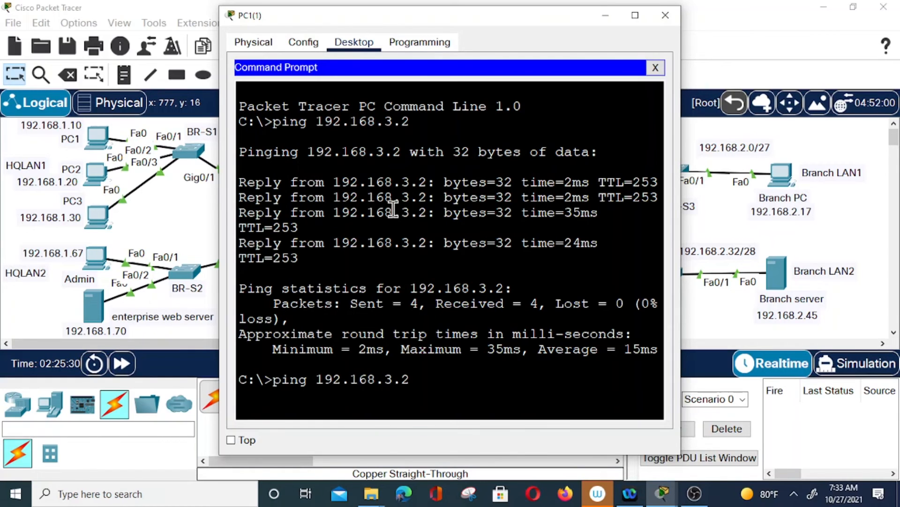
{"action": "key", "text": "BackSpace"}
{"action": "type", "text": "2.45"}
{"action": "key", "text": "Return"}
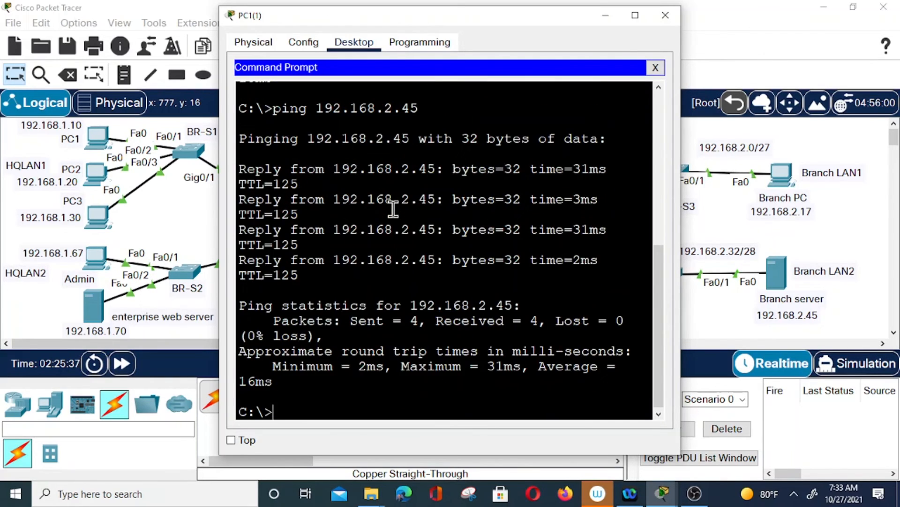
{"action": "key", "text": "Up"}
{"action": "key", "text": "BackSpace"}
{"action": "key", "text": "BackSpace"}
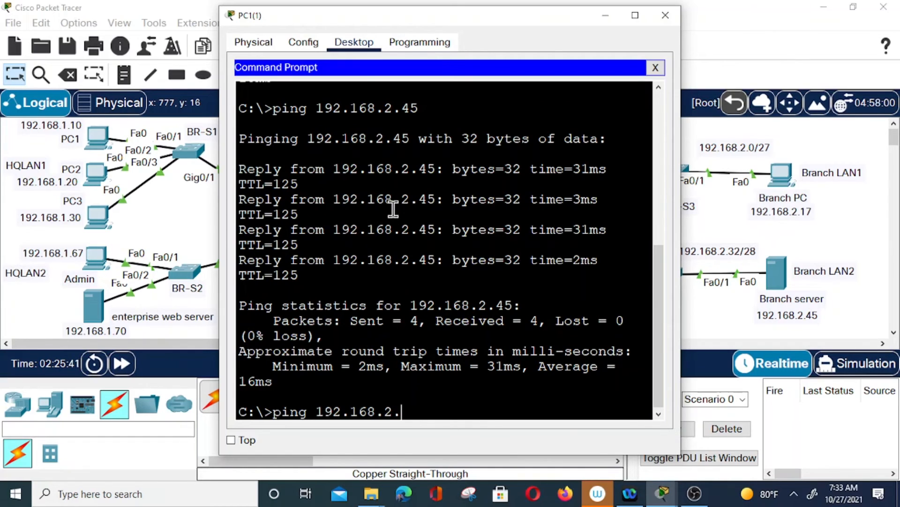
{"action": "type", "text": "17"}
{"action": "key", "text": "Return"}
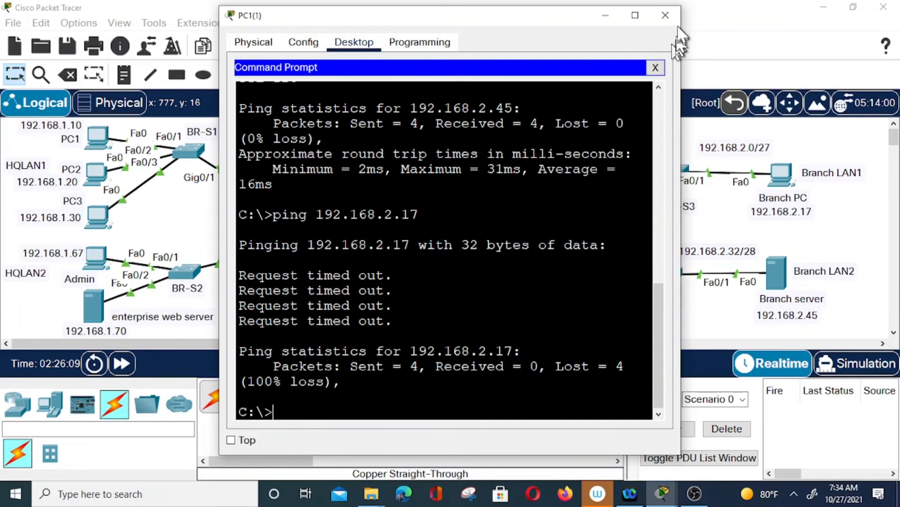
{"action": "left_click", "coordinate": [665, 15]}
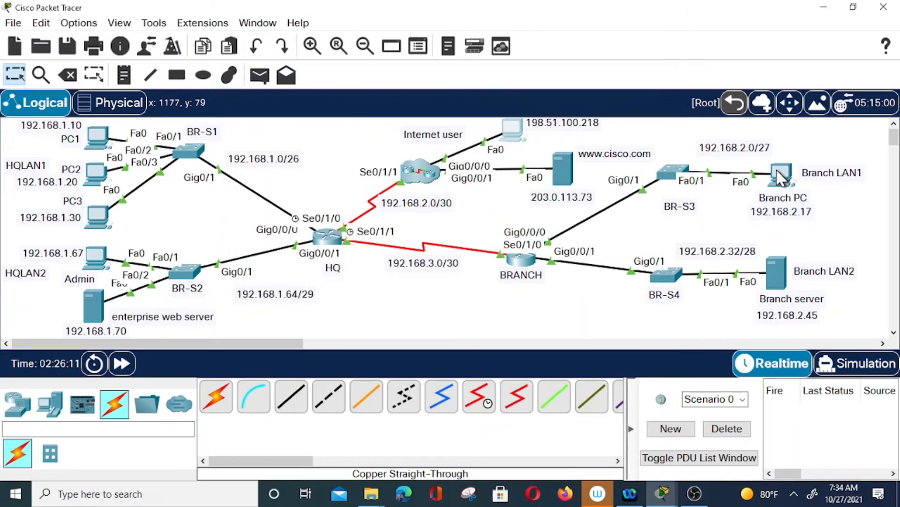
From PC1's command prompt, ping the gateway 192.168.2.3
{"action": "left_click", "coordinate": [780, 175]}
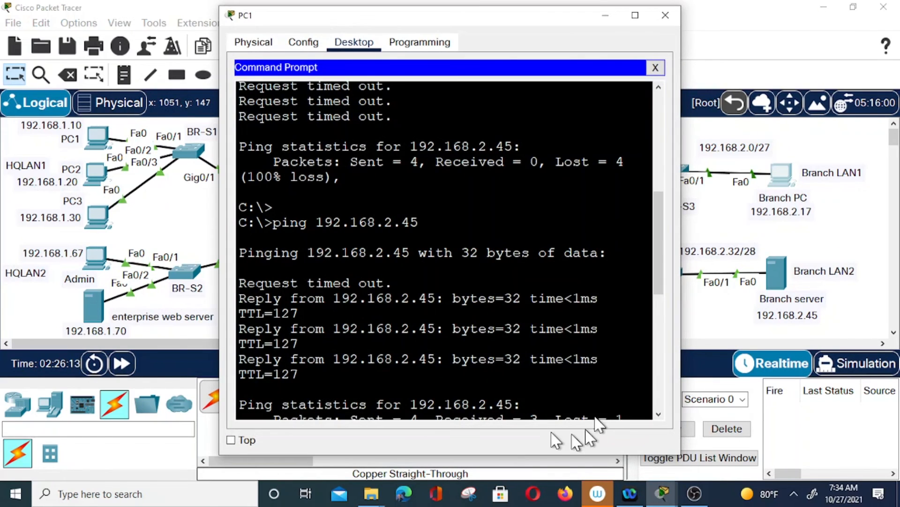
{"action": "scroll", "coordinate": [591, 375], "scroll_direction": "down", "scroll_amount": 8}
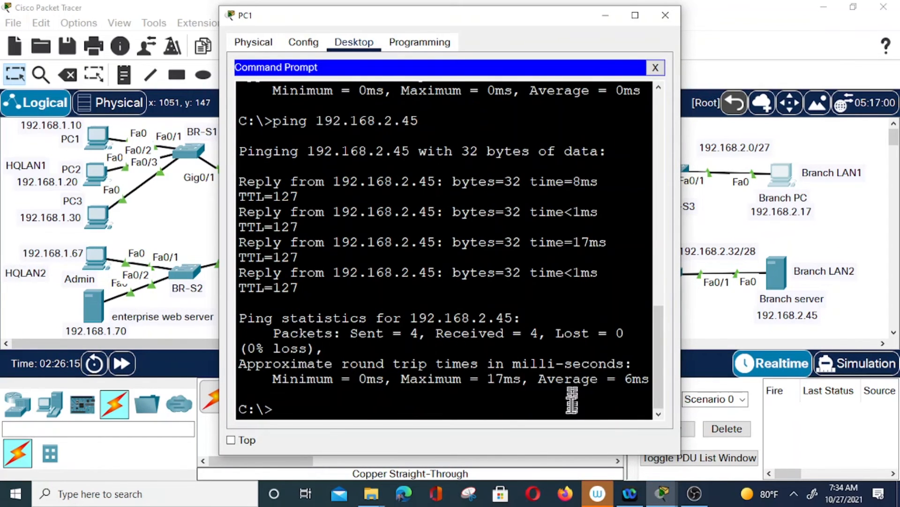
{"action": "type", "text": "ping 192.16"}
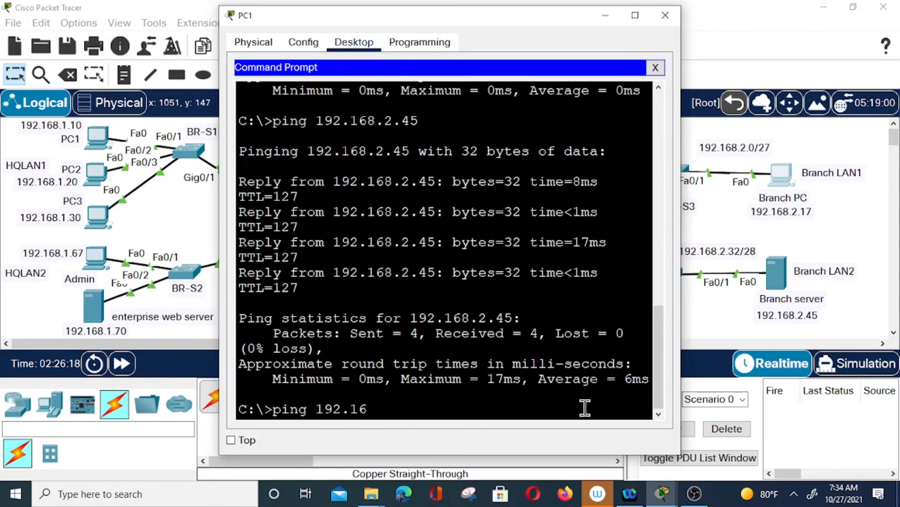
{"action": "type", "text": "8.2.3"}
{"action": "key", "text": "Return"}
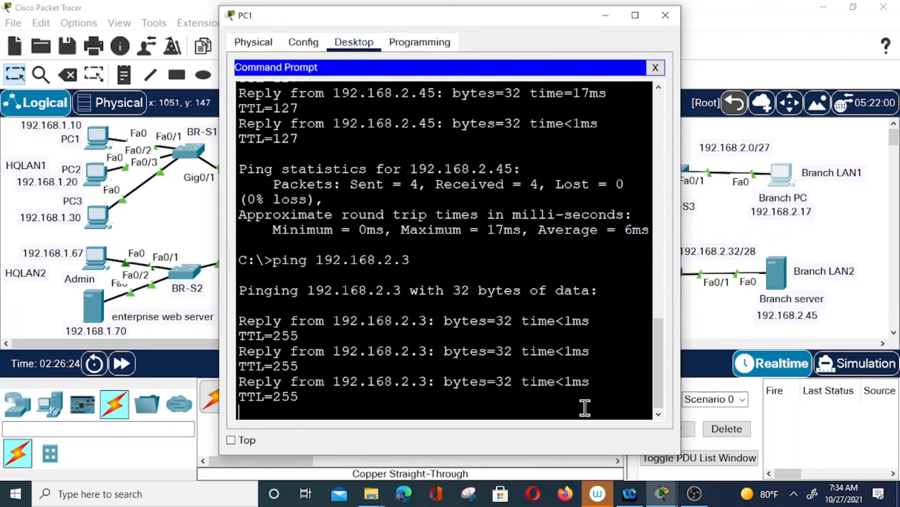
Ping 192.168.3.2 (0% loss) and 192.168.3.1 (100% loss), then close the PC window
{"action": "key", "text": "Up"}
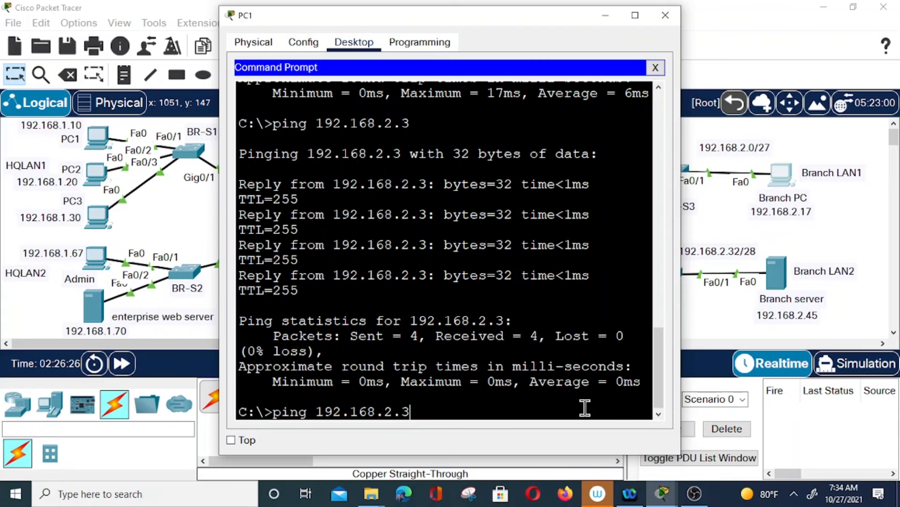
{"action": "key", "text": "BackSpace"}
{"action": "key", "text": "BackSpace"}
{"action": "key", "text": "BackSpace"}
{"action": "type", "text": "3.2"}
{"action": "key", "text": "Return"}
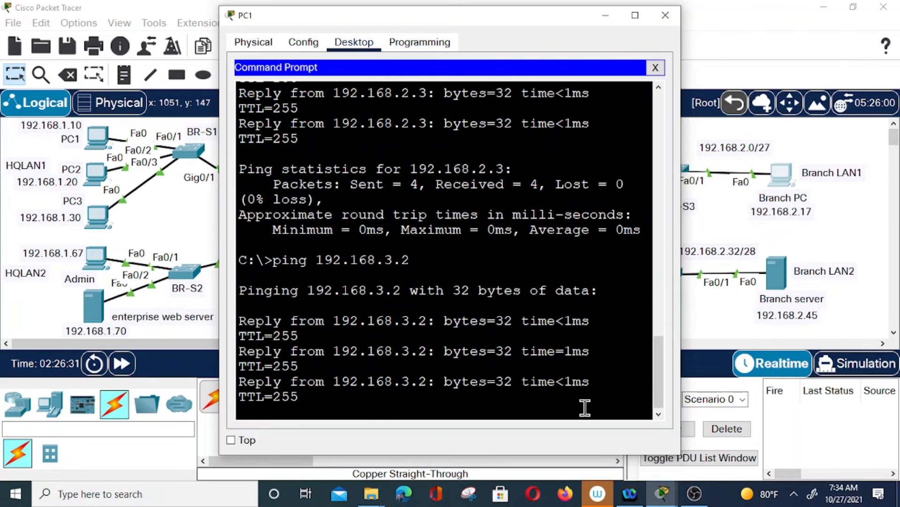
{"action": "key", "text": "Up"}
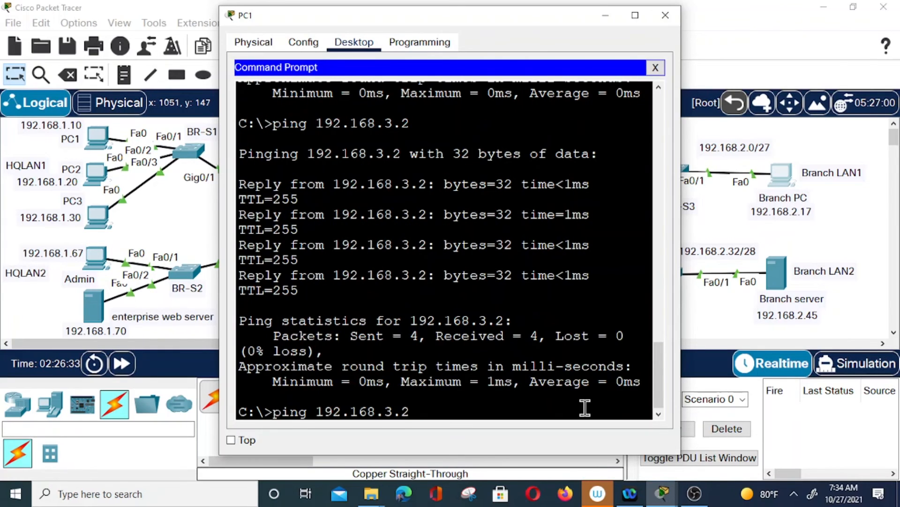
{"action": "key", "text": "BackSpace"}
{"action": "type", "text": "1"}
{"action": "key", "text": "Return"}
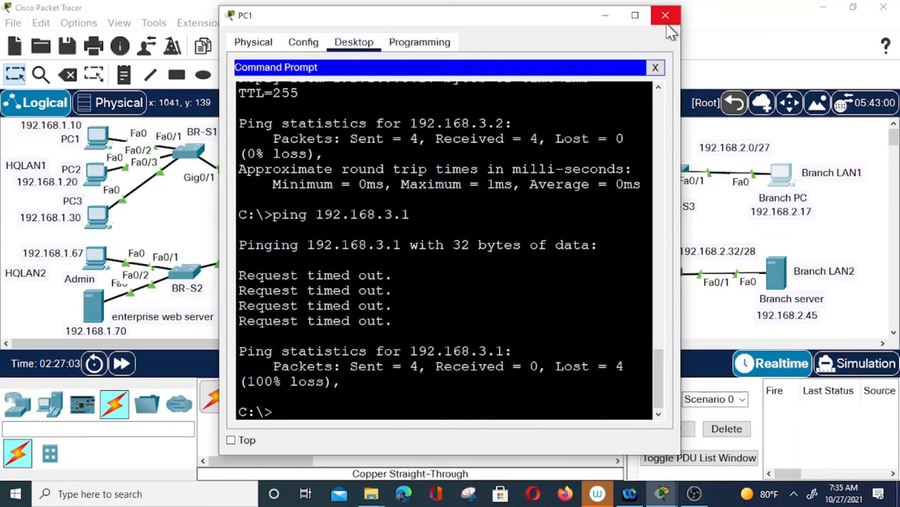
{"action": "left_click", "coordinate": [665, 16]}
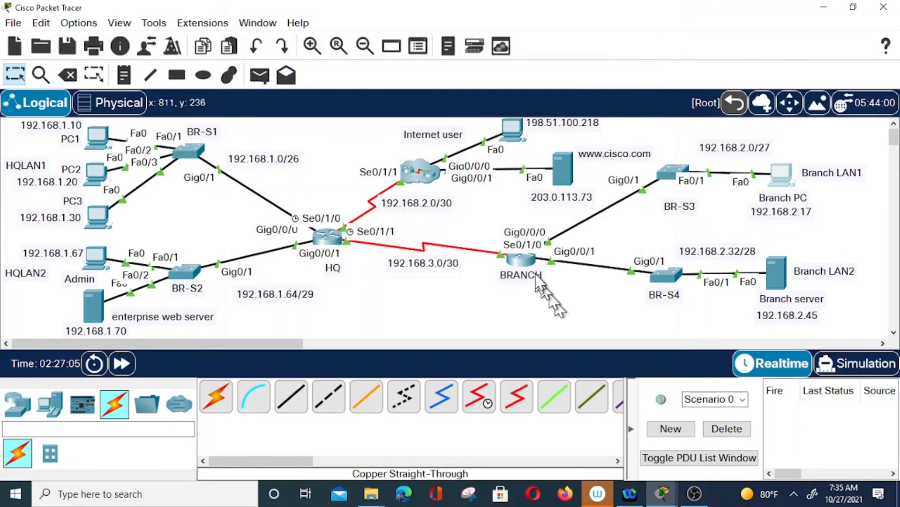
Open the BRANCH router's CLI and reposition its console window
{"action": "left_click", "coordinate": [526, 262]}
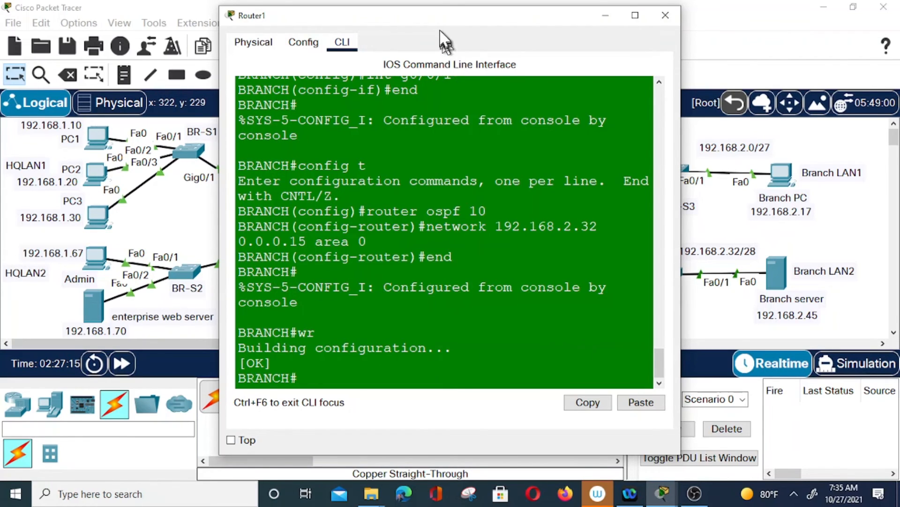
{"action": "left_click_drag", "start_coordinate": [441, 31], "coordinate": [476, 122]}
{"action": "left_click_drag", "start_coordinate": [334, 228], "coordinate": [508, 187]}
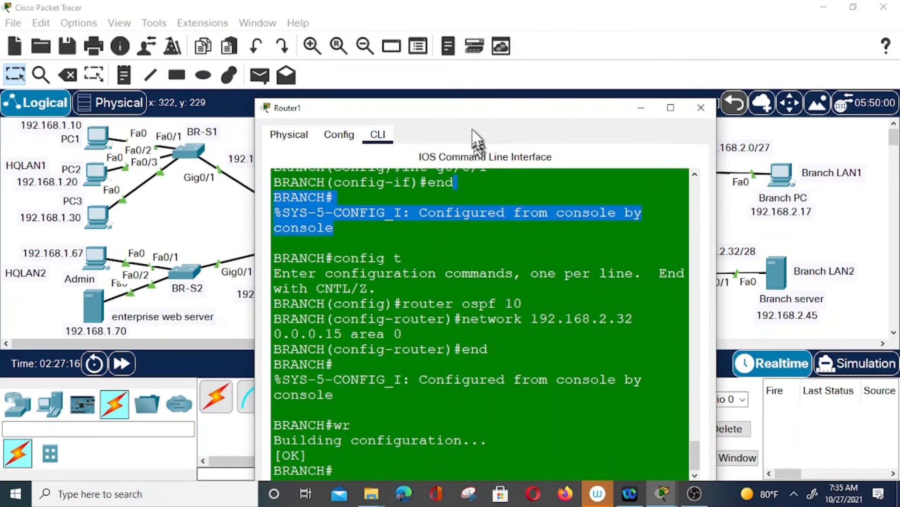
{"action": "left_click_drag", "start_coordinate": [467, 117], "coordinate": [471, 109]}
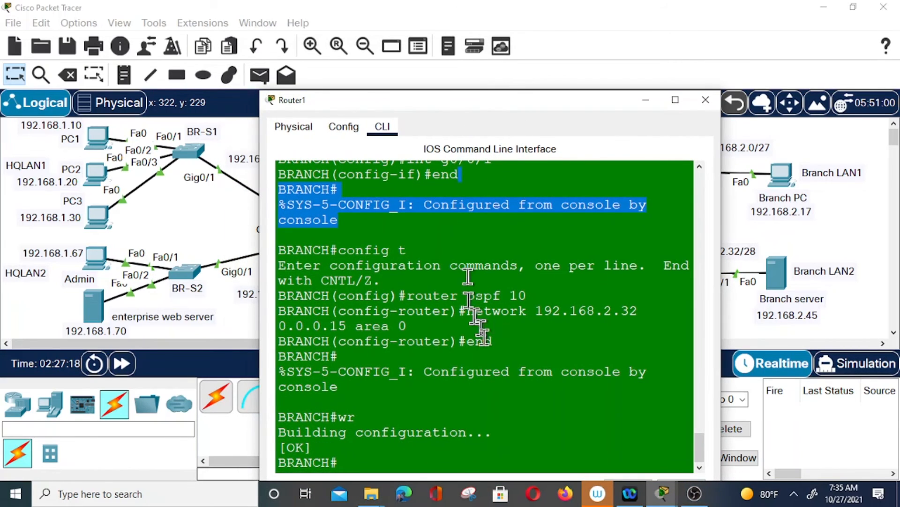
{"action": "left_click", "coordinate": [532, 451]}
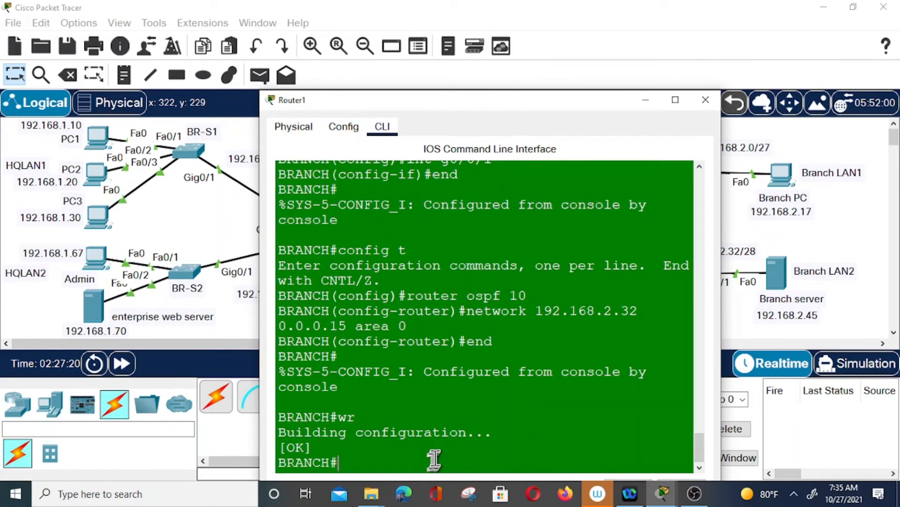
Under router ospf 10, add network 192.168.2.0 0.0.0.31 area 0
{"action": "type", "text": "config t"}
{"action": "key", "text": "Return"}
{"action": "type", "text": "ro"}
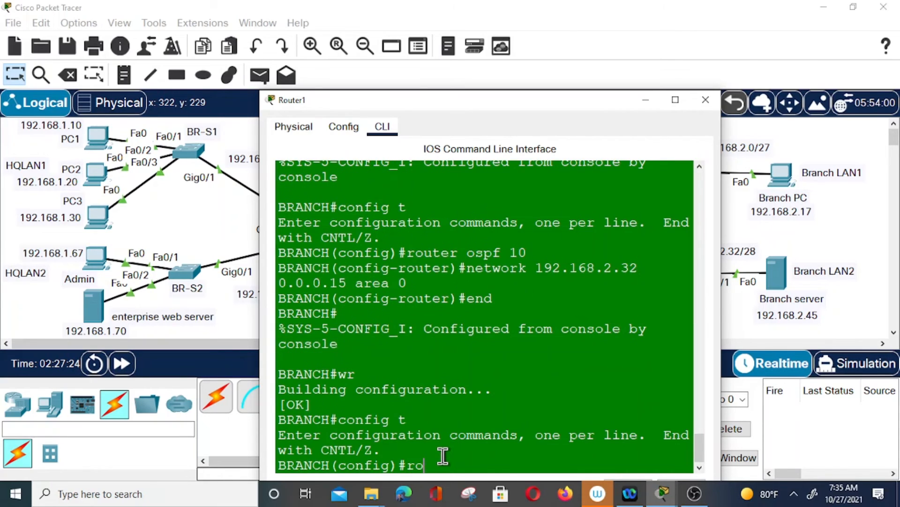
{"action": "type", "text": "uter ospf 10"}
{"action": "key", "text": "Return"}
{"action": "type", "text": "network"}
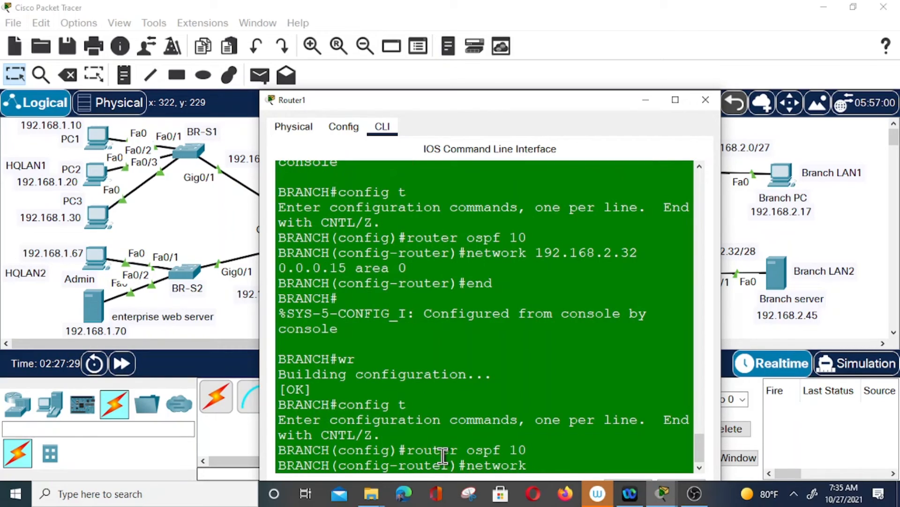
{"action": "type", "text": " 192.168.2.0"}
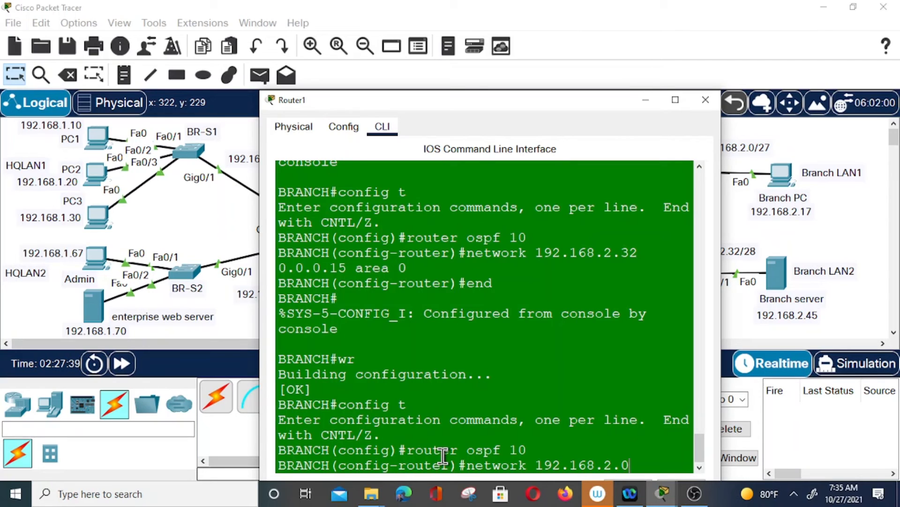
{"action": "type", "text": ".0.31"}
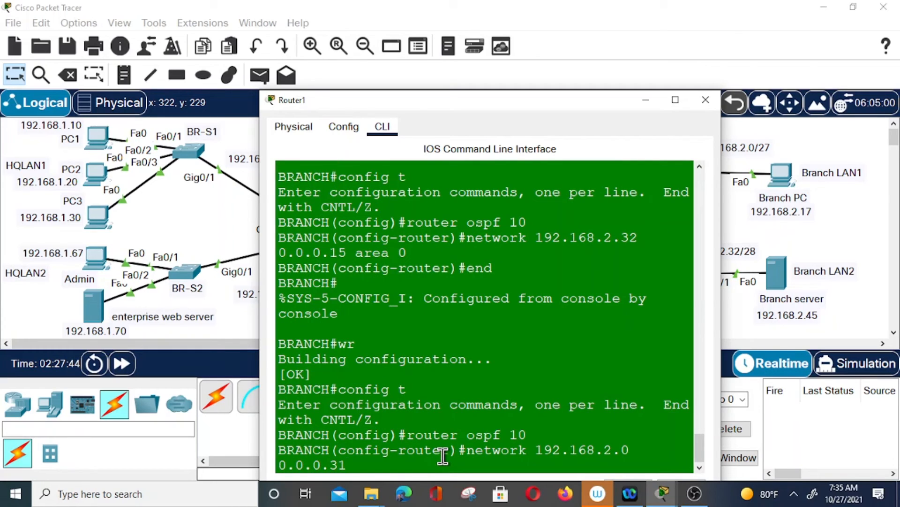
{"action": "type", "text": " area 0"}
{"action": "key", "text": "Return"}
Exit configuration mode, save BRANCH's configuration with wr, and close the console
{"action": "type", "text": "end"}
{"action": "key", "text": "Return"}
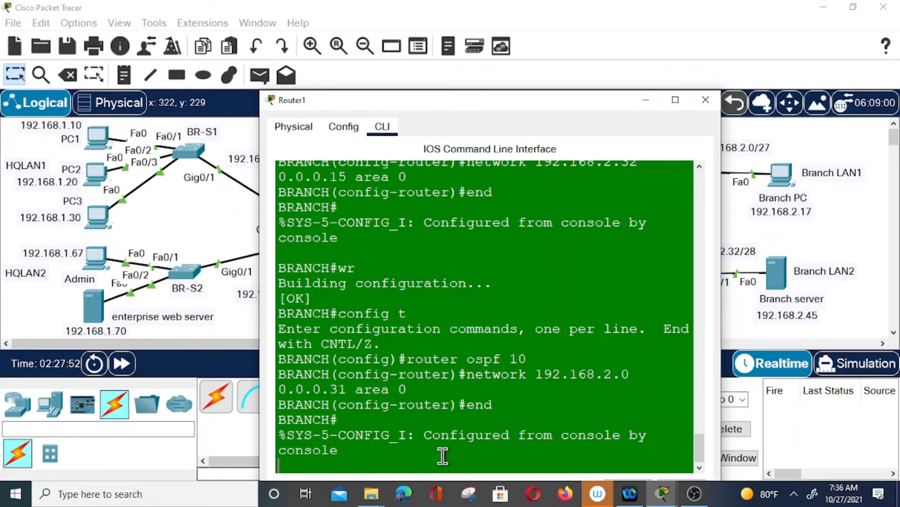
{"action": "type", "text": "w"}
{"action": "key", "text": "Return"}
{"action": "type", "text": "wr"}
{"action": "key", "text": "Return"}
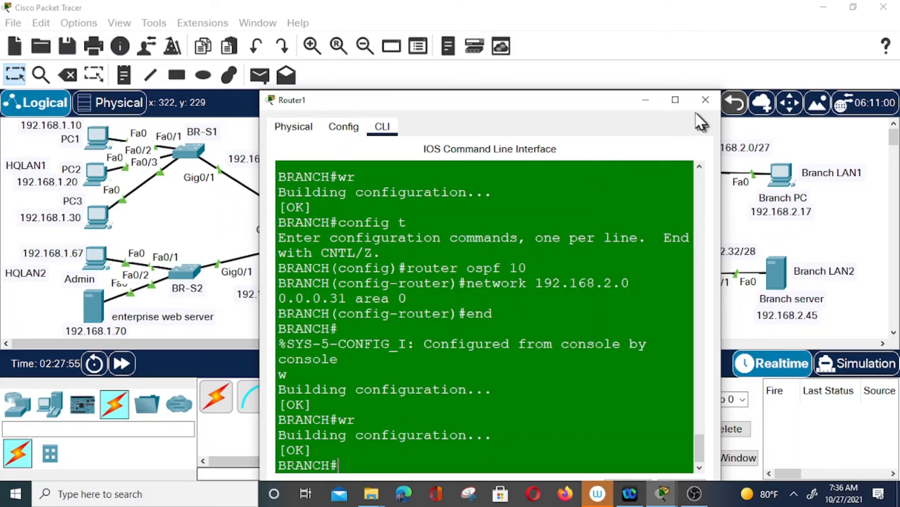
{"action": "left_click", "coordinate": [706, 101]}
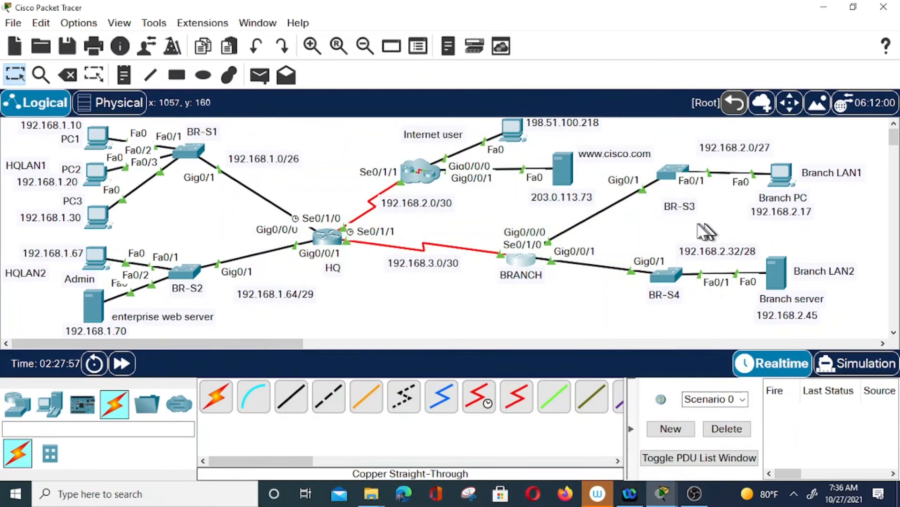
Ping 192.168.3.1 again from the Branch PC; it still fails with 100% loss
{"action": "left_click", "coordinate": [781, 176]}
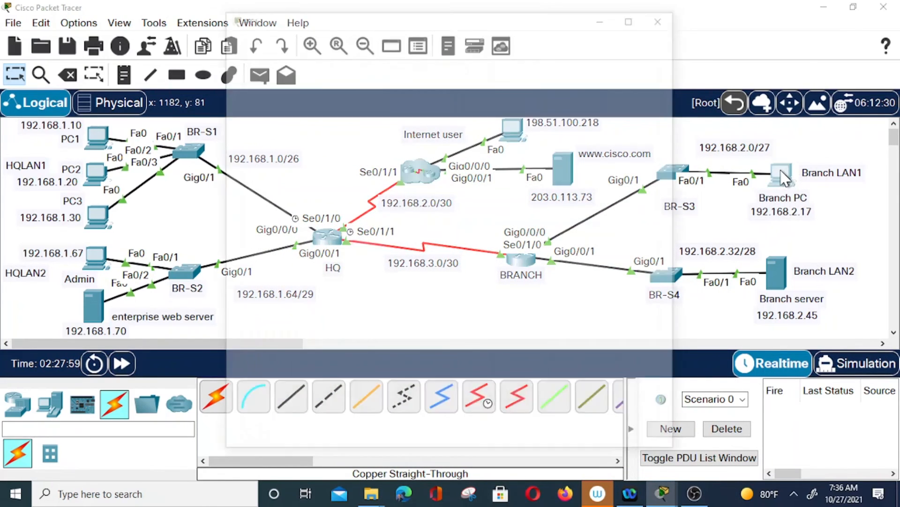
{"action": "left_click", "coordinate": [544, 100]}
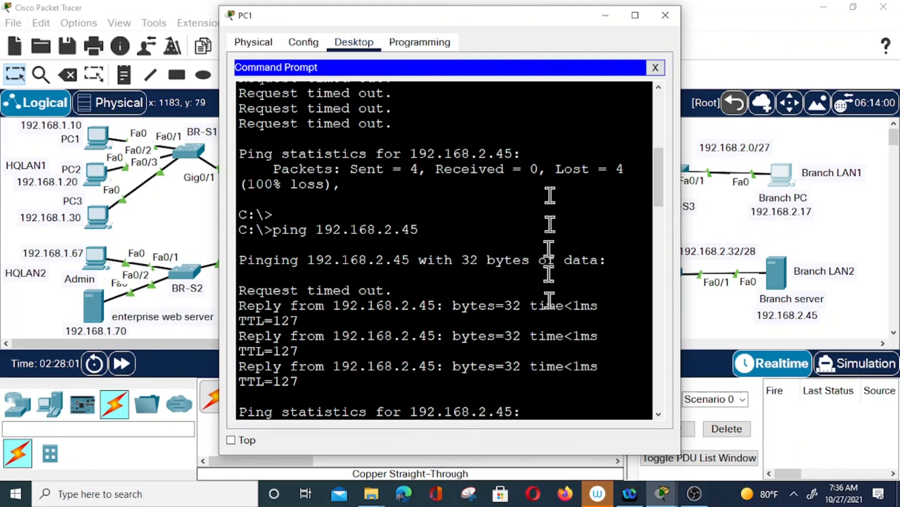
{"action": "scroll", "coordinate": [596, 399], "scroll_direction": "down", "scroll_amount": 10}
{"action": "type", "text": "ping 192.168"}
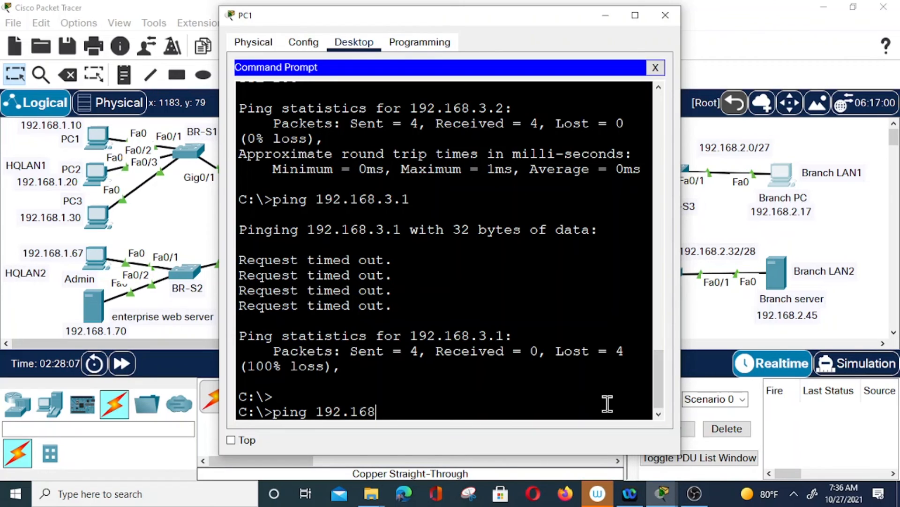
{"action": "type", "text": ".3.1"}
{"action": "key", "text": "Return"}
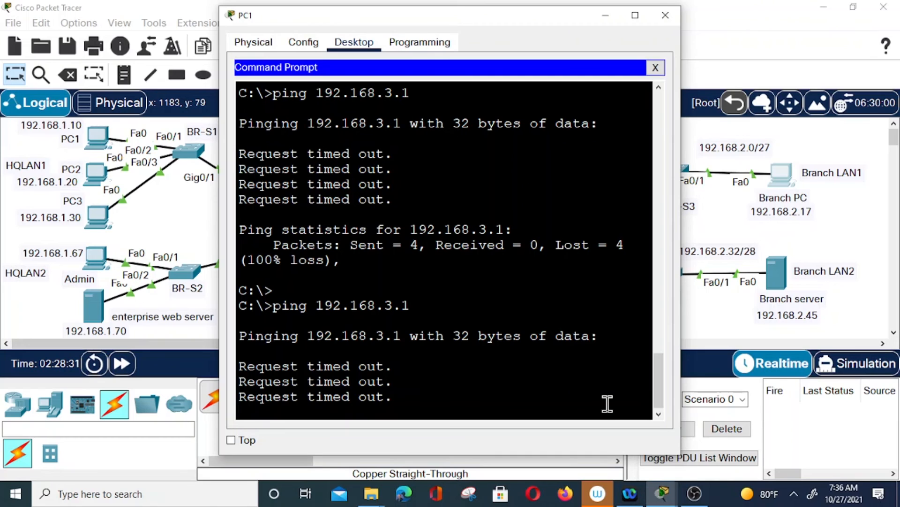
{"action": "left_click", "coordinate": [781, 176]}
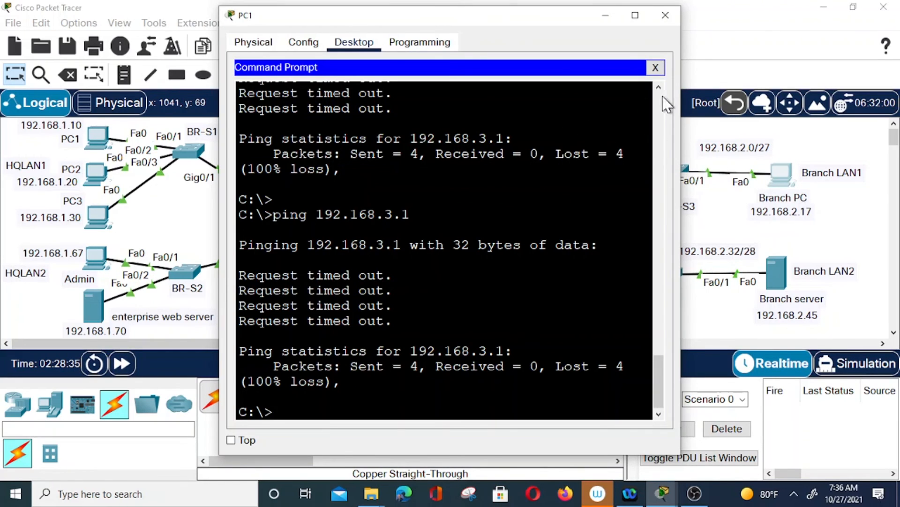
{"action": "left_click", "coordinate": [655, 68]}
Change the Branch PC's IP address to 192.168.4.17 and its default gateway to 192.168.4.3
{"action": "left_click", "coordinate": [269, 86]}
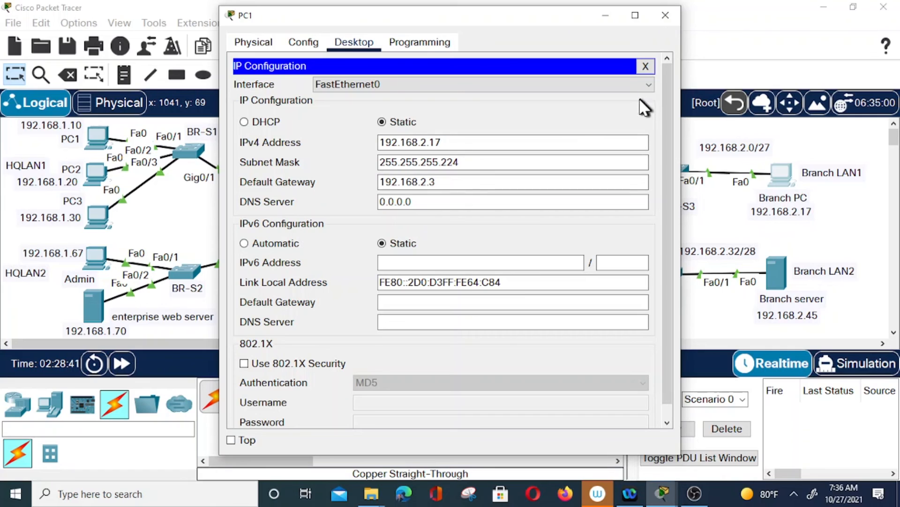
{"action": "left_click", "coordinate": [666, 15]}
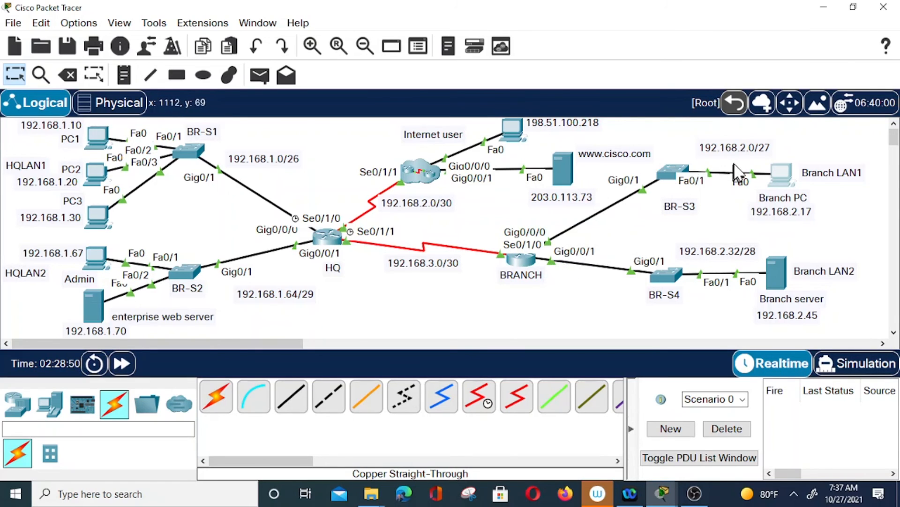
{"action": "left_click", "coordinate": [783, 178]}
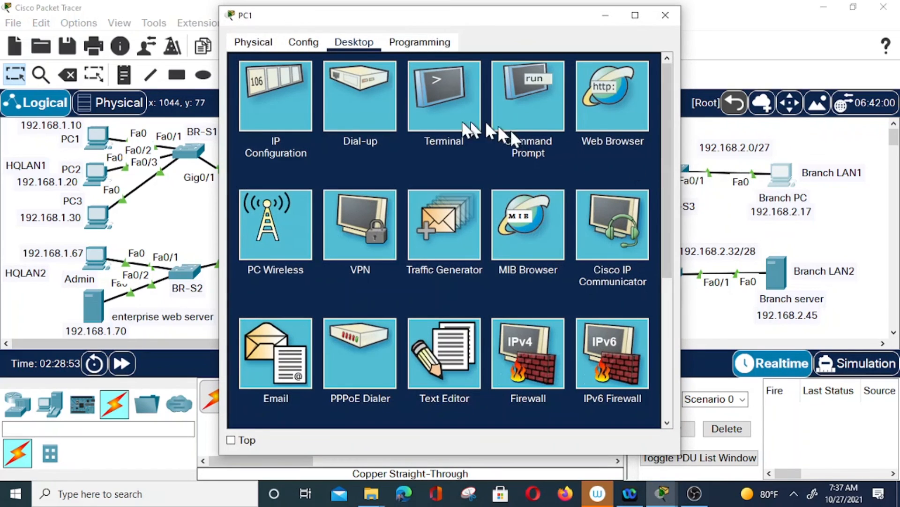
{"action": "left_click", "coordinate": [290, 110]}
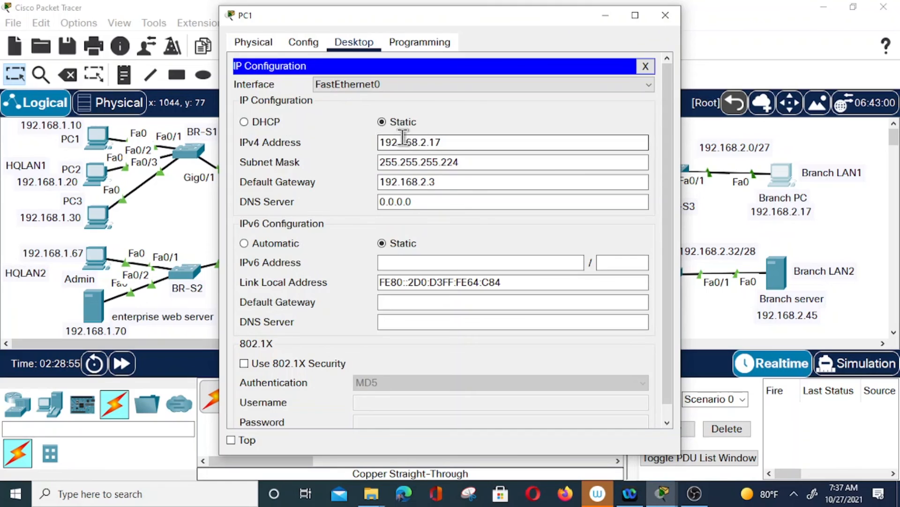
{"action": "left_click", "coordinate": [427, 142]}
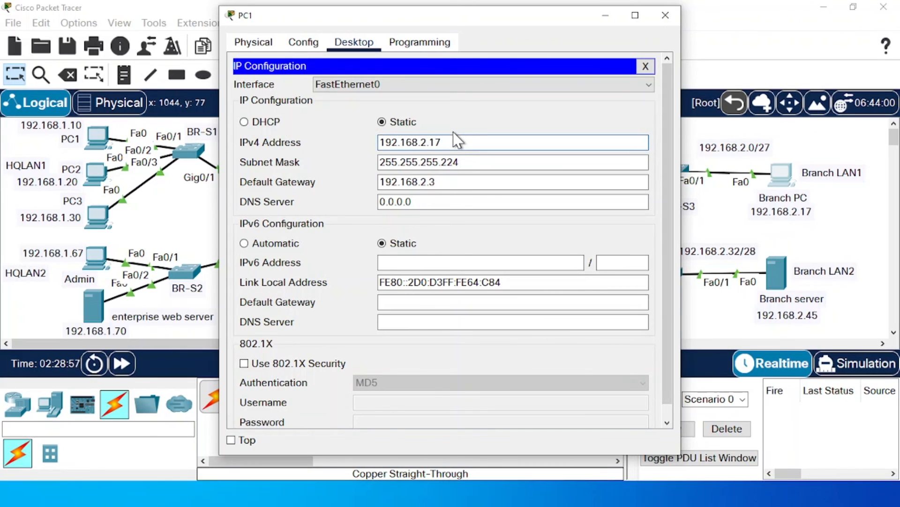
{"action": "key", "text": "BackSpace"}
{"action": "type", "text": "4"}
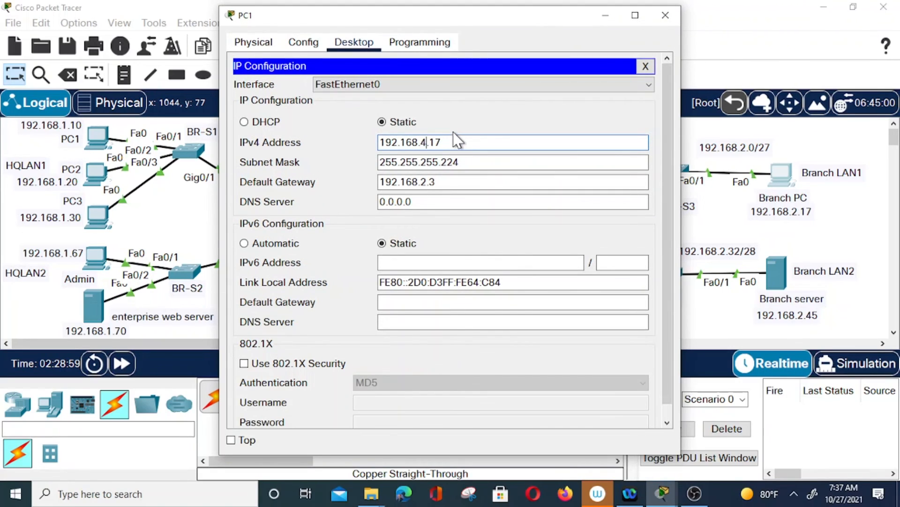
{"action": "left_click", "coordinate": [448, 183]}
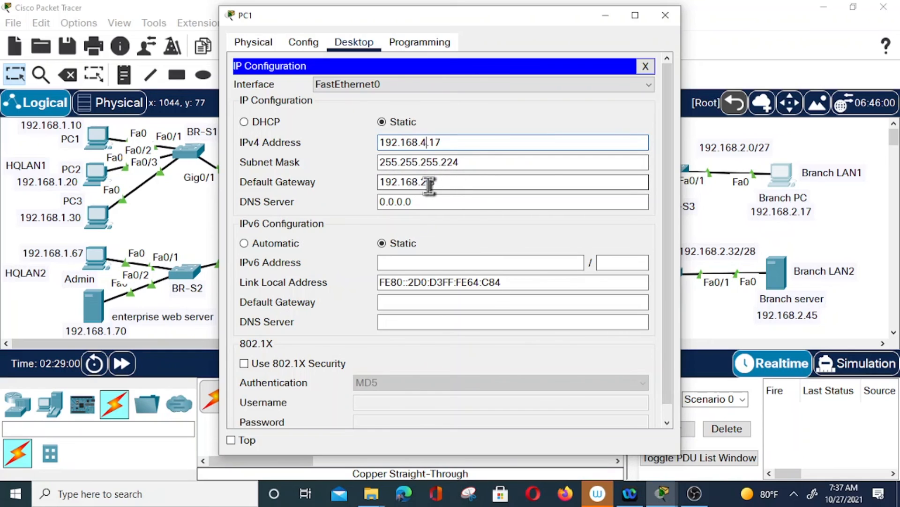
{"action": "left_click", "coordinate": [437, 183]}
{"action": "key", "text": "BackSpace"}
{"action": "type", "text": "4"}
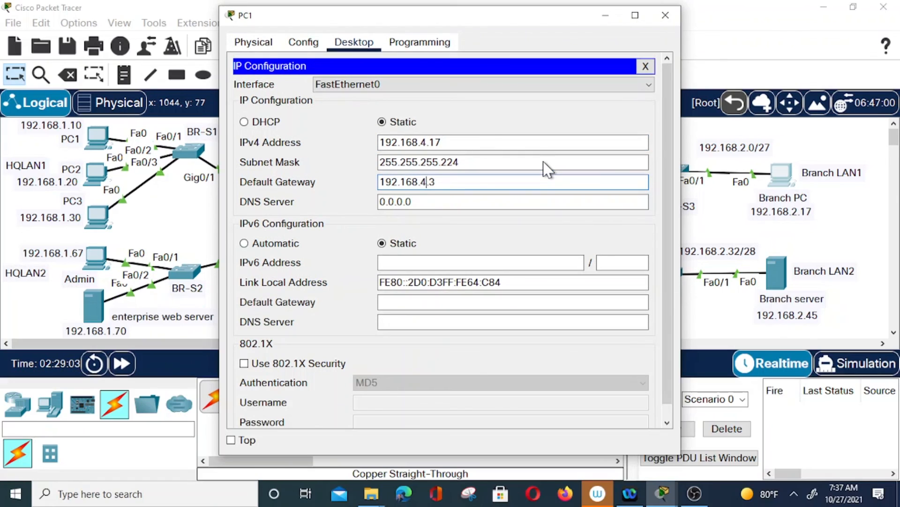
{"action": "left_click", "coordinate": [669, 19]}
Edit the Branch PC's topology note to read 192.168.4.17
{"action": "left_click", "coordinate": [796, 210]}
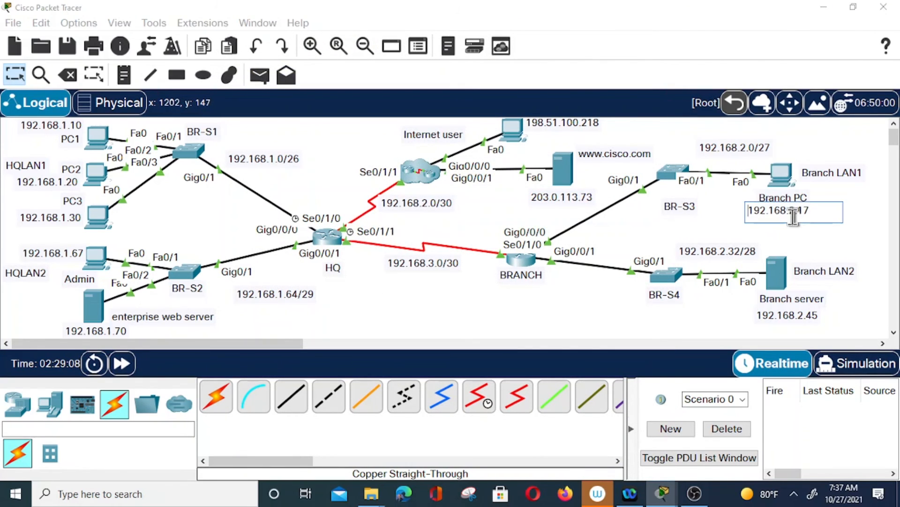
{"action": "key", "text": "BackSpace"}
{"action": "type", "text": "4"}
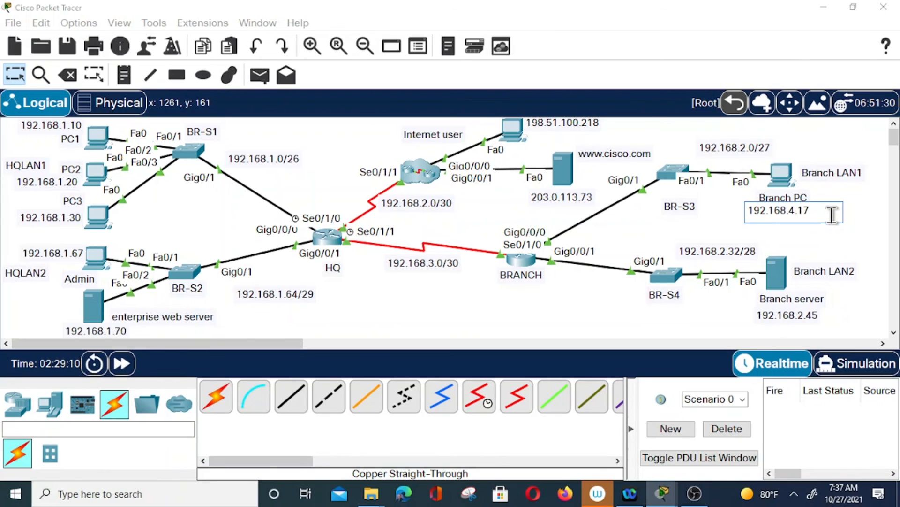
{"action": "left_click", "coordinate": [483, 293]}
Save BRANCH's configuration with wr and enter global configuration mode
{"action": "left_click", "coordinate": [522, 256]}
{"action": "type", "text": "wr"}
{"action": "key", "text": "Return"}
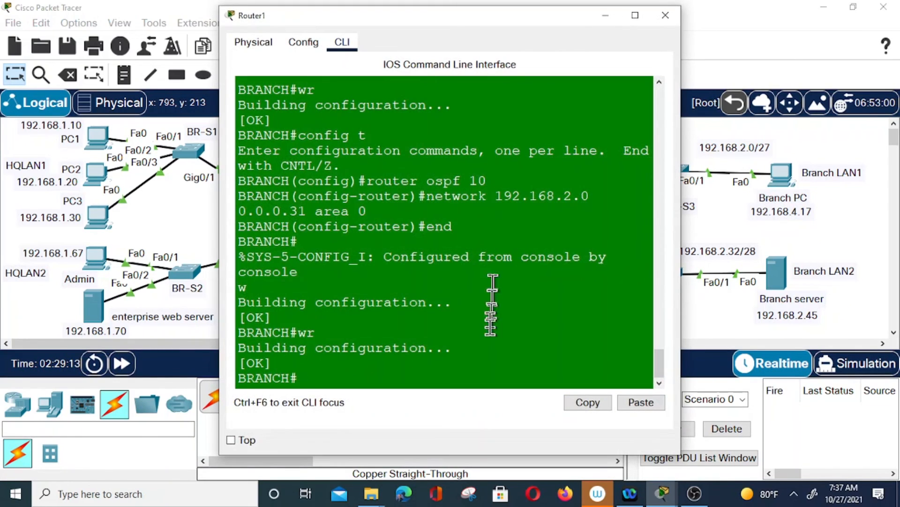
{"action": "key", "text": "Return"}
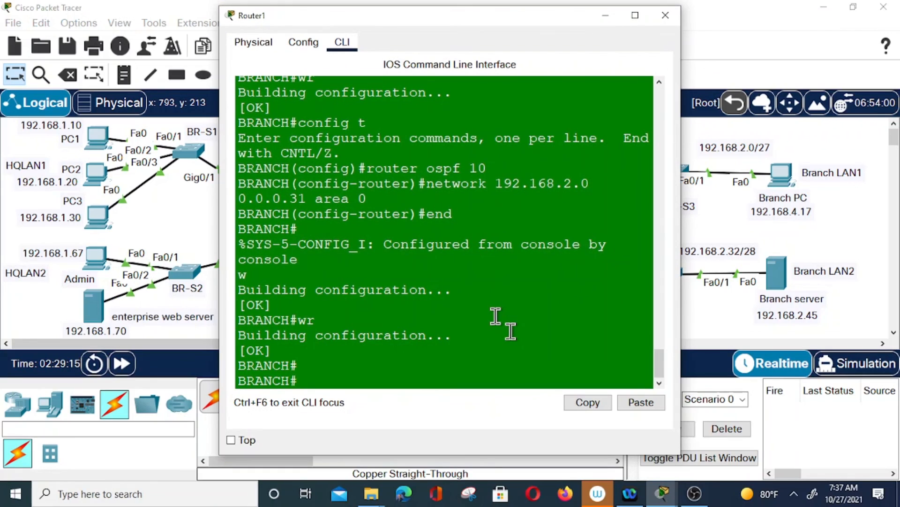
{"action": "type", "text": "config t"}
{"action": "key", "text": "Return"}
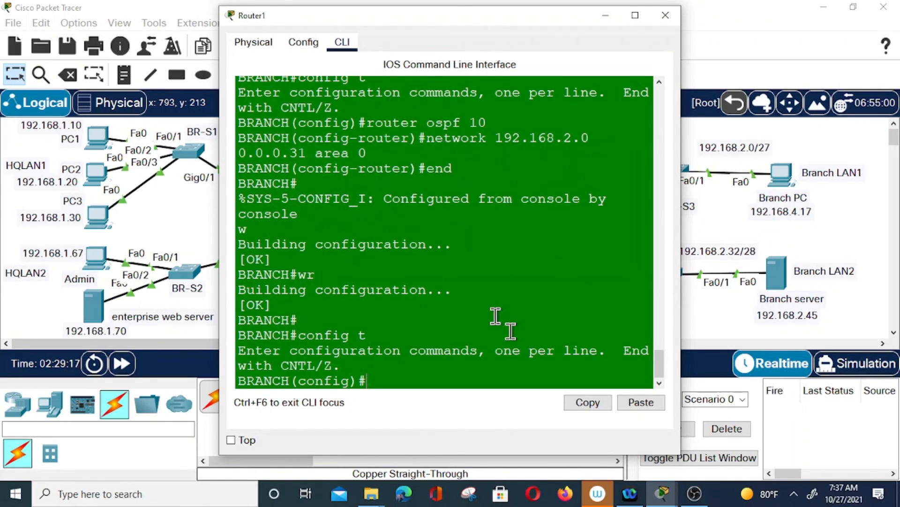
Remove the old address 192.168.2.3 255.255.255.224 from interface g0/0/0
{"action": "type", "text": "int"}
{"action": "key", "text": "BackSpace"}
{"action": "key", "text": "BackSpace"}
{"action": "key", "text": "BackSpace"}
{"action": "key", "text": "BackSpace"}
{"action": "type", "text": "int g0/0/0"}
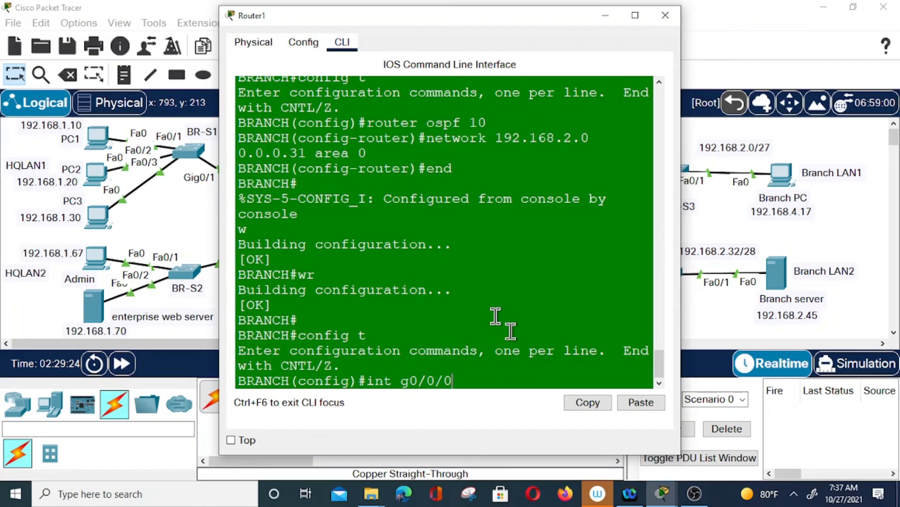
{"action": "key", "text": "Return"}
{"action": "type", "text": "no ip address"}
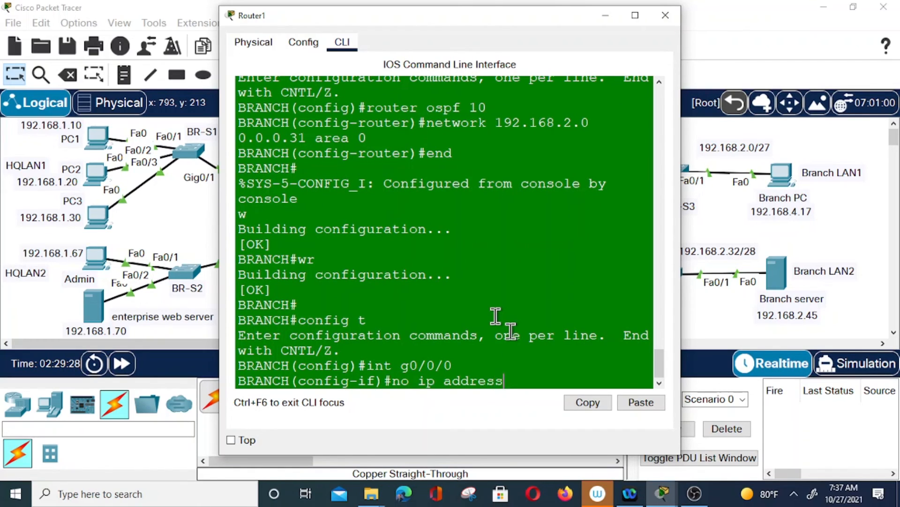
{"action": "type", "text": " 192.168"}
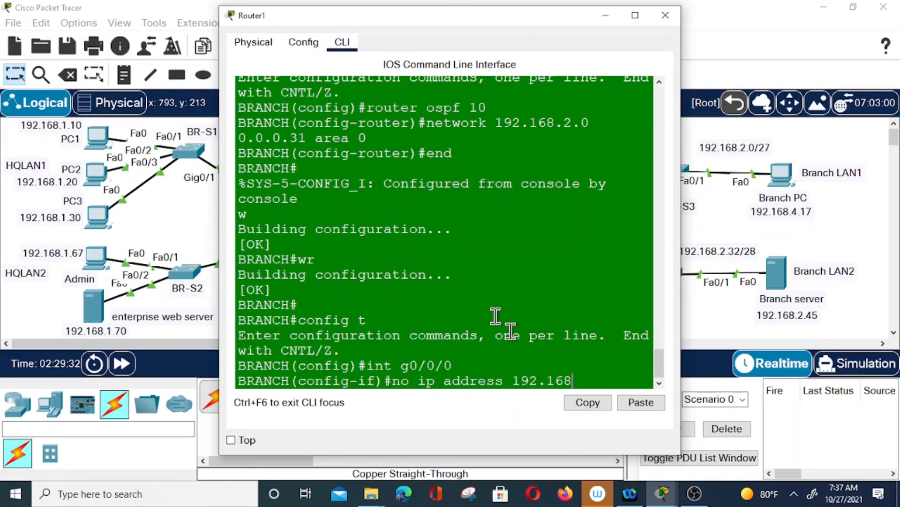
{"action": "type", "text": ".2.1"}
{"action": "key", "text": "BackSpace"}
{"action": "type", "text": "3 255.255.255"}
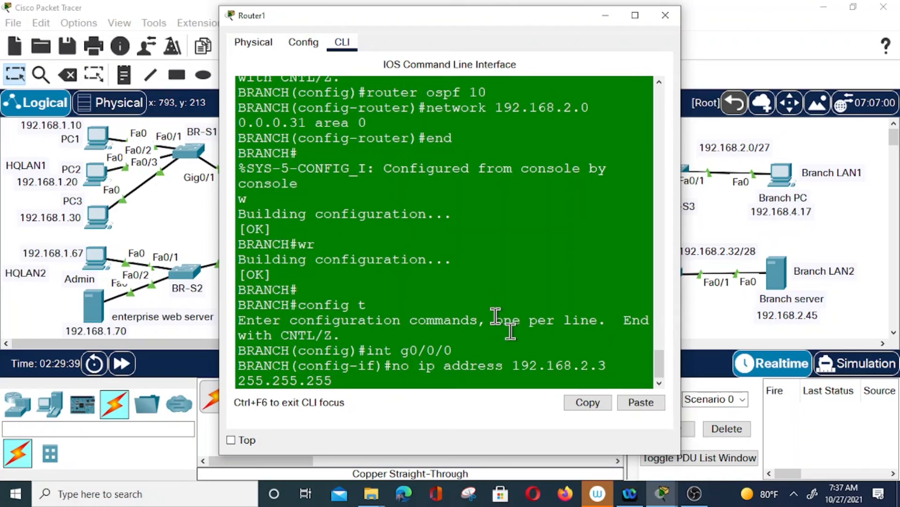
{"action": "type", "text": ".224"}
{"action": "key", "text": "Return"}
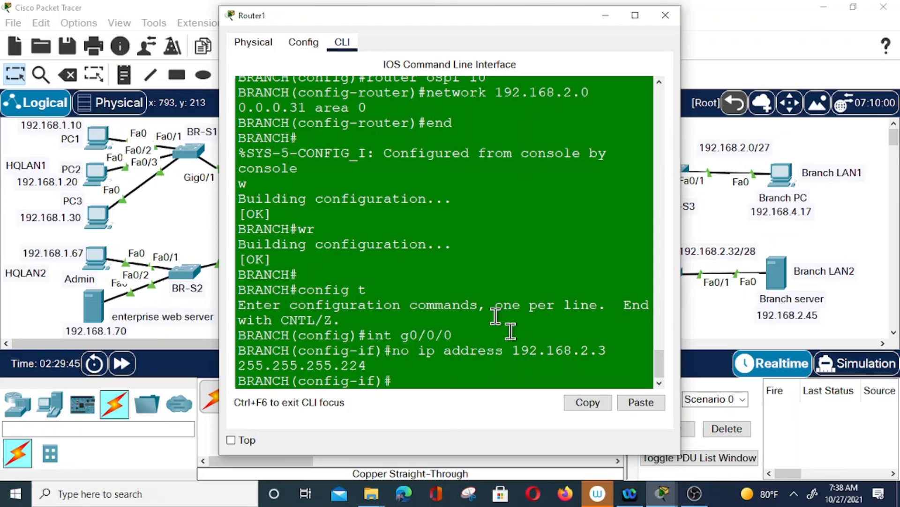
Assign 192.168.4.3 255.255.255.224 to g0/0/0 and enable it with no shut
{"action": "key", "text": "Up"}
{"action": "key", "text": "Up"}
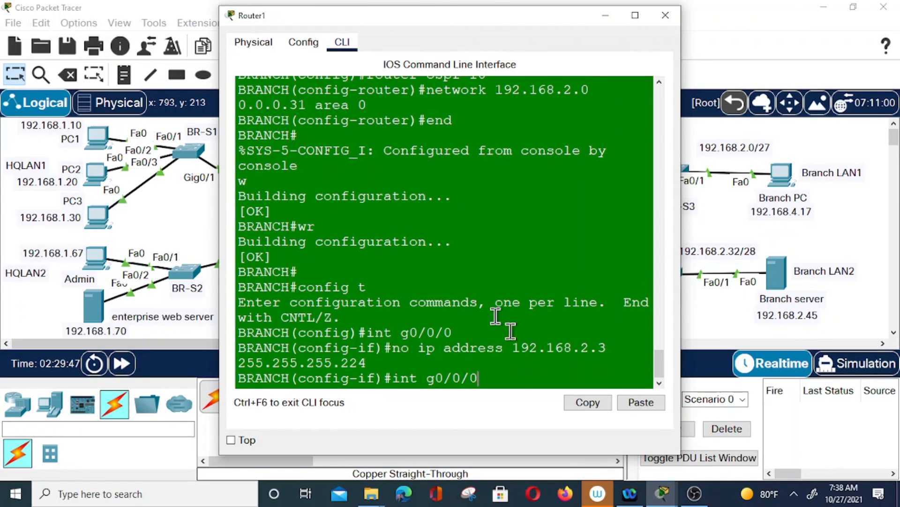
{"action": "key", "text": "Return"}
{"action": "type", "text": "ip "}
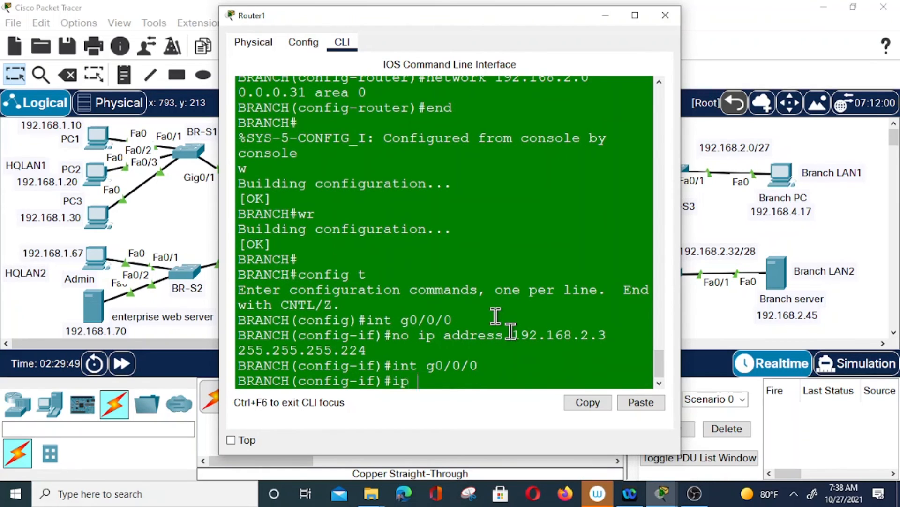
{"action": "type", "text": "address "}
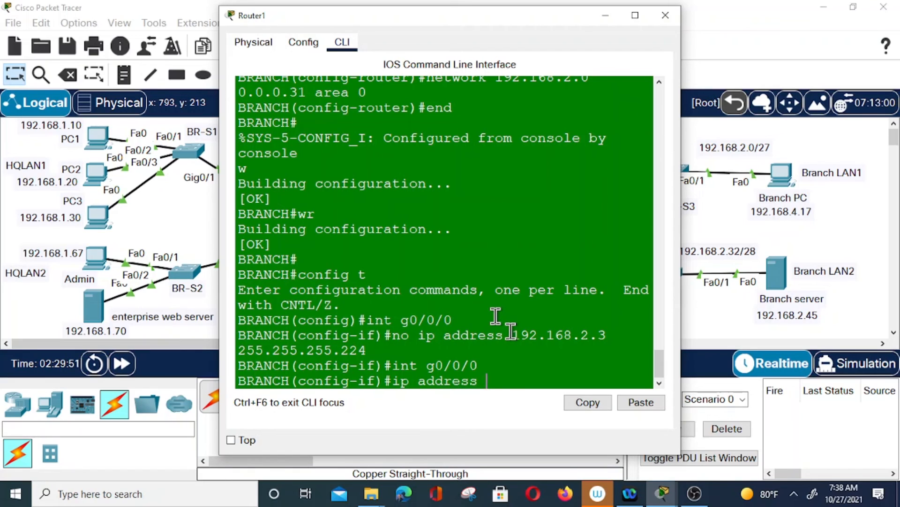
{"action": "type", "text": "192.168"}
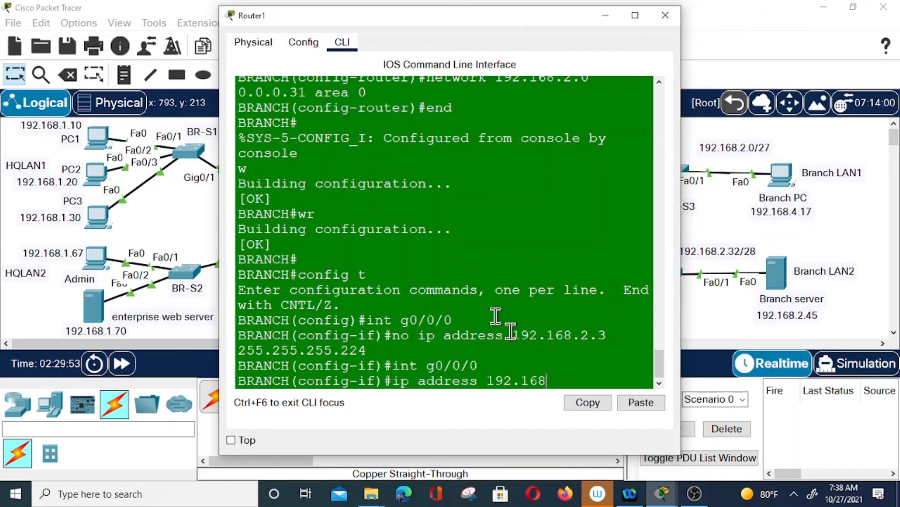
{"action": "type", "text": ".4.3 255.255.55"}
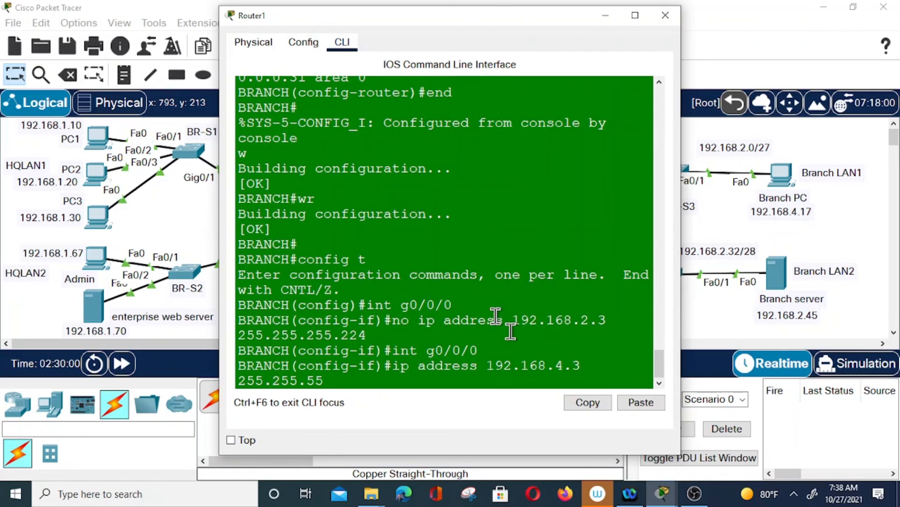
{"action": "key", "text": "Return"}
{"action": "key", "text": "Up"}
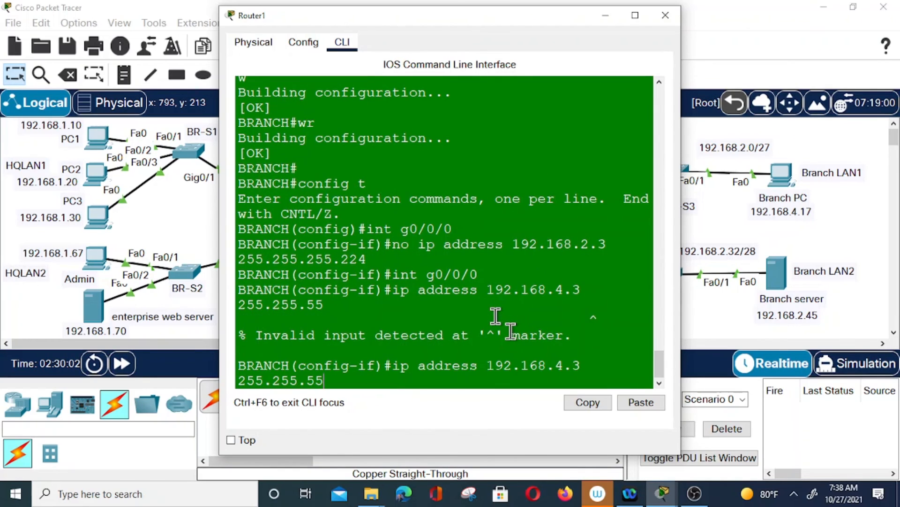
{"action": "key", "text": "BackSpace"}
{"action": "type", "text": "255.224"}
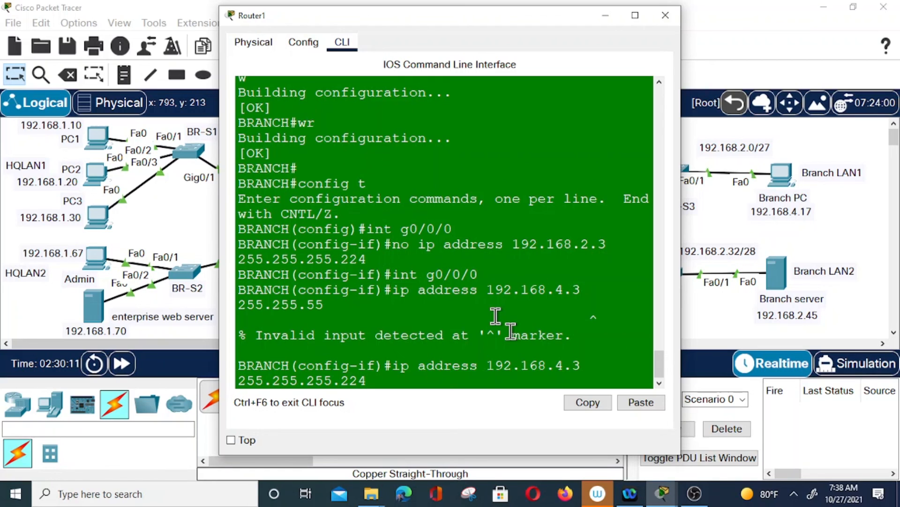
{"action": "key", "text": "Return"}
{"action": "type", "text": "no shut"}
{"action": "key", "text": "Return"}
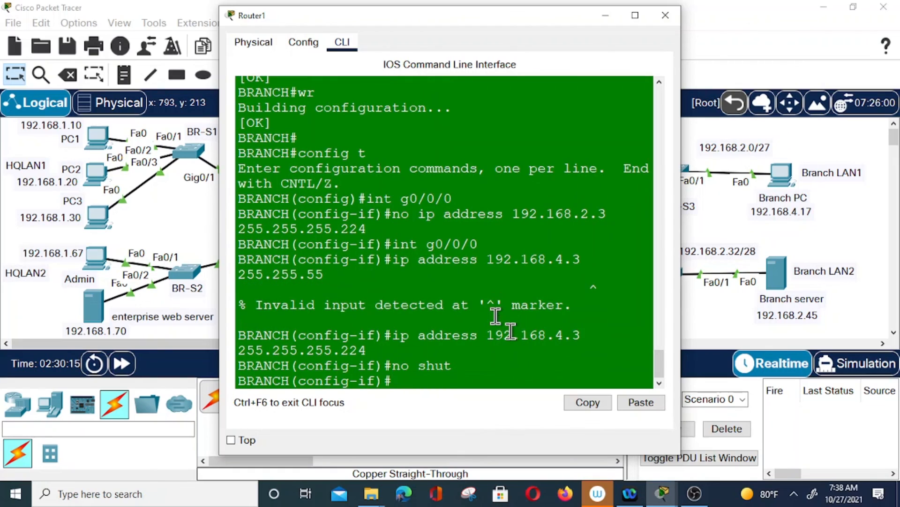
Reopen the BRANCH console and leave configuration mode with end
{"action": "left_click", "coordinate": [665, 18]}
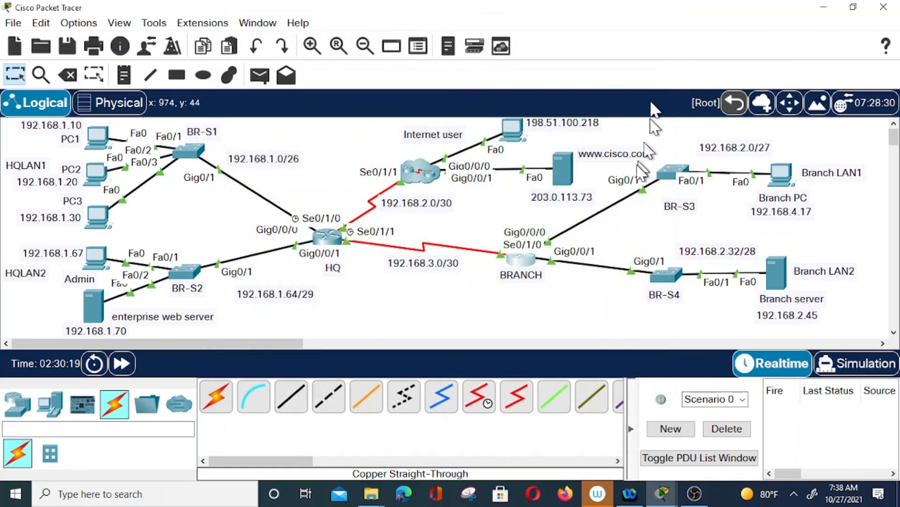
{"action": "left_click", "coordinate": [516, 270]}
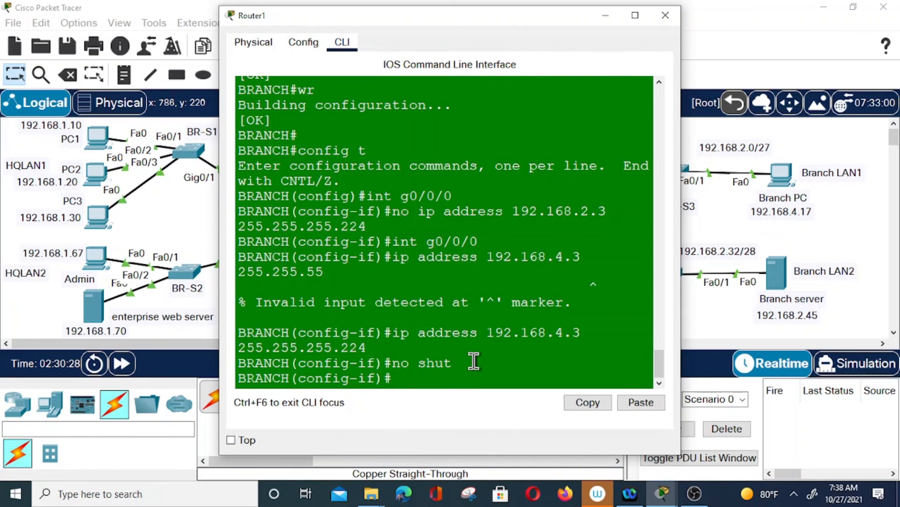
{"action": "type", "text": "end"}
{"action": "key", "text": "Return"}
Under router ospf 10, remove network 192.168.2.0 0.0.0.31 area 0
{"action": "type", "text": "config t"}
{"action": "key", "text": "Return"}
{"action": "type", "text": "r"}
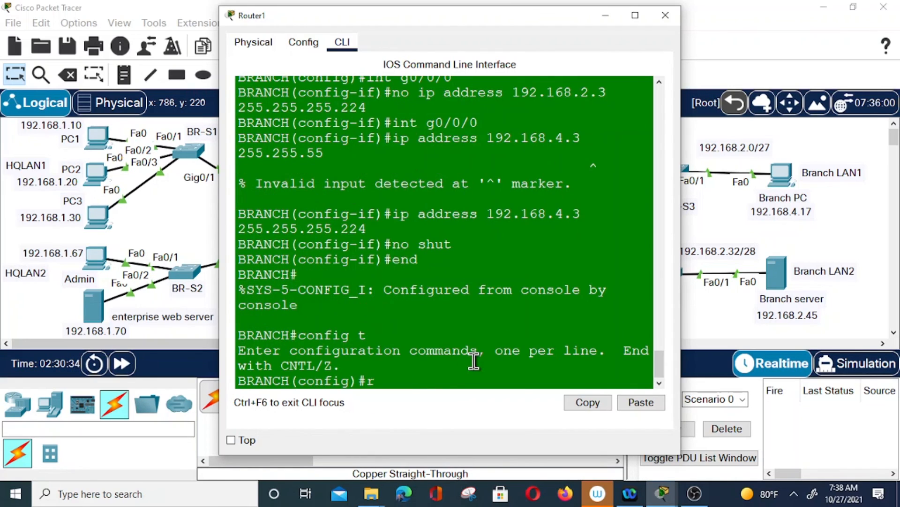
{"action": "type", "text": "outer sof"}
{"action": "key", "text": "BackSpace"}
{"action": "key", "text": "BackSpace"}
{"action": "key", "text": "BackSpace"}
{"action": "type", "text": "ospf"}
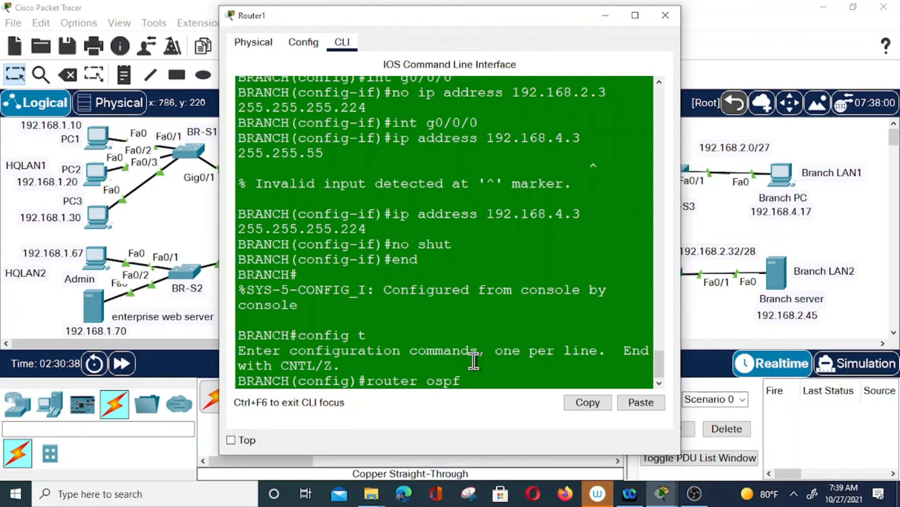
{"action": "type", "text": " 10"}
{"action": "key", "text": "Return"}
{"action": "type", "text": "no netwo"}
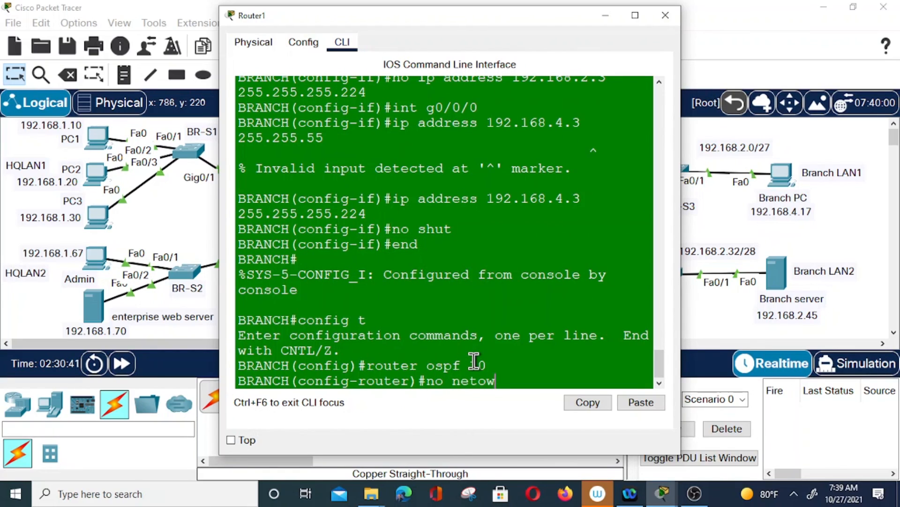
{"action": "type", "text": "rk 192.168"}
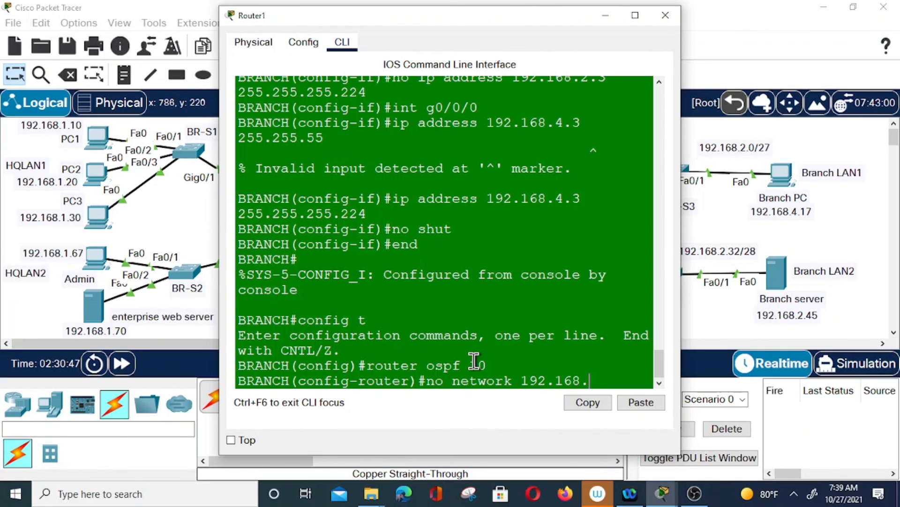
{"action": "type", "text": ".2."}
{"action": "type", "text": "0 0.0.0"}
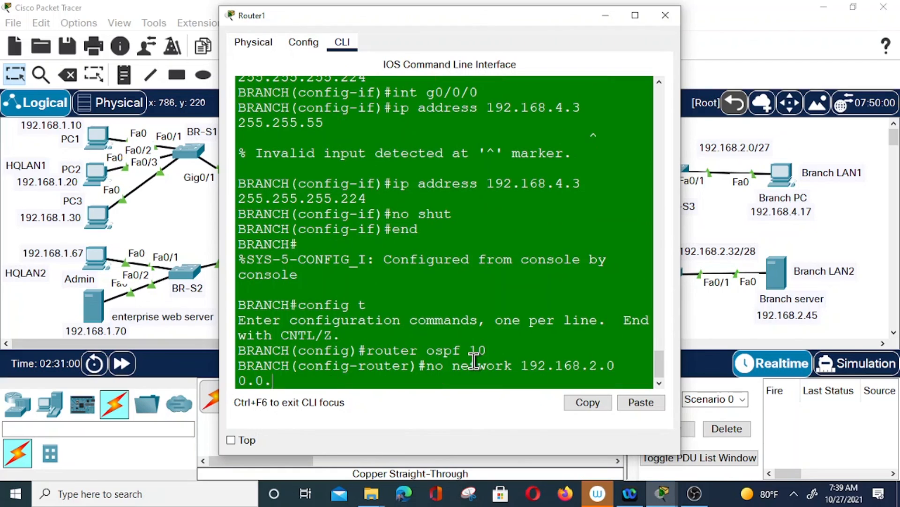
{"action": "type", "text": ".31"}
{"action": "key", "text": "Return"}
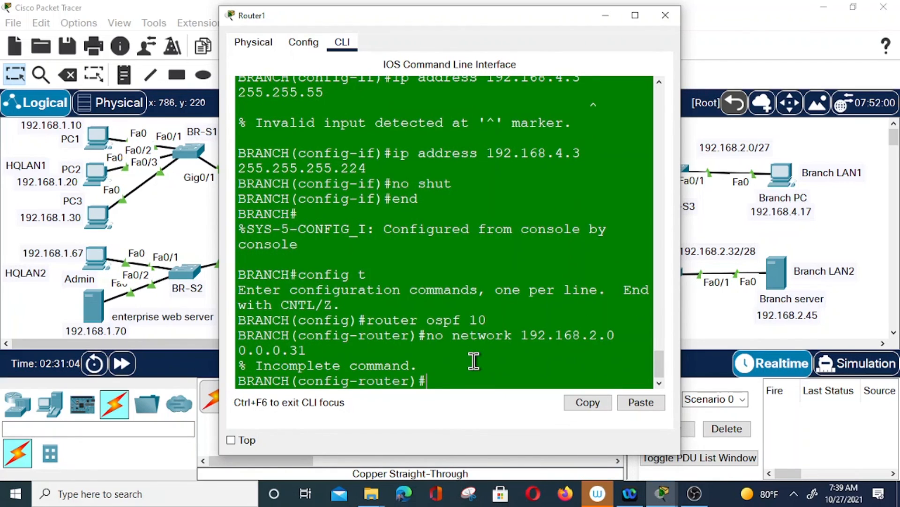
{"action": "key", "text": "Up"}
{"action": "type", "text": "a"}
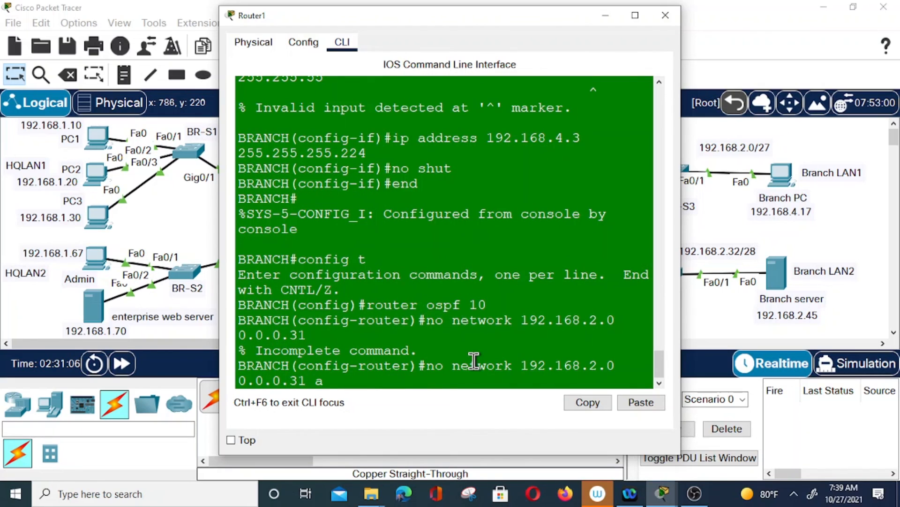
{"action": "type", "text": "rea 0"}
{"action": "key", "text": "Return"}
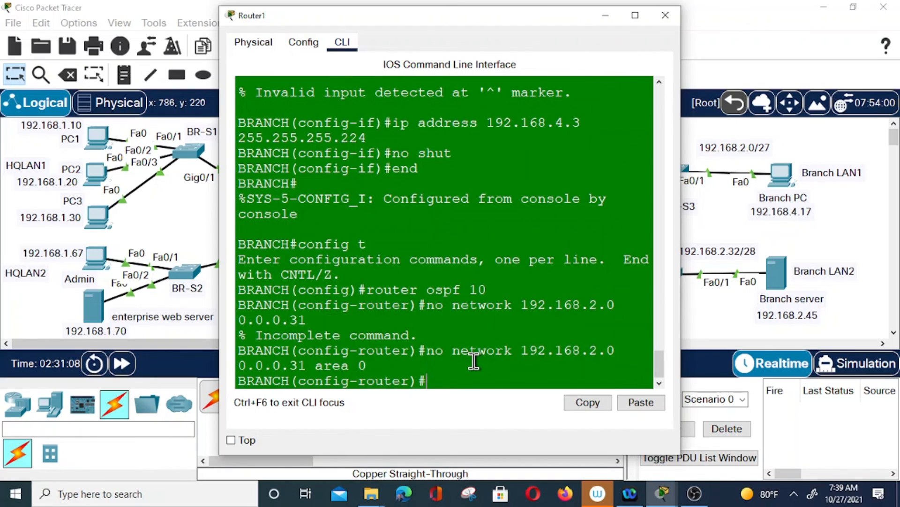
Add network 192.168.4.0 0.0.0.31 area 0 to OSPF 10 and exit configuration mode
{"action": "type", "text": "netow"}
{"action": "key", "text": "BackSpace"}
{"action": "key", "text": "BackSpace"}
{"action": "key", "text": "BackSpace"}
{"action": "key", "text": "BackSpace"}
{"action": "type", "text": "netwo"}
{"action": "key", "text": "BackSpace"}
{"action": "type", "text": "work 192.168.2."}
{"action": "key", "text": "BackSpace"}
{"action": "key", "text": "BackSpace"}
{"action": "key", "text": "BackSpace"}
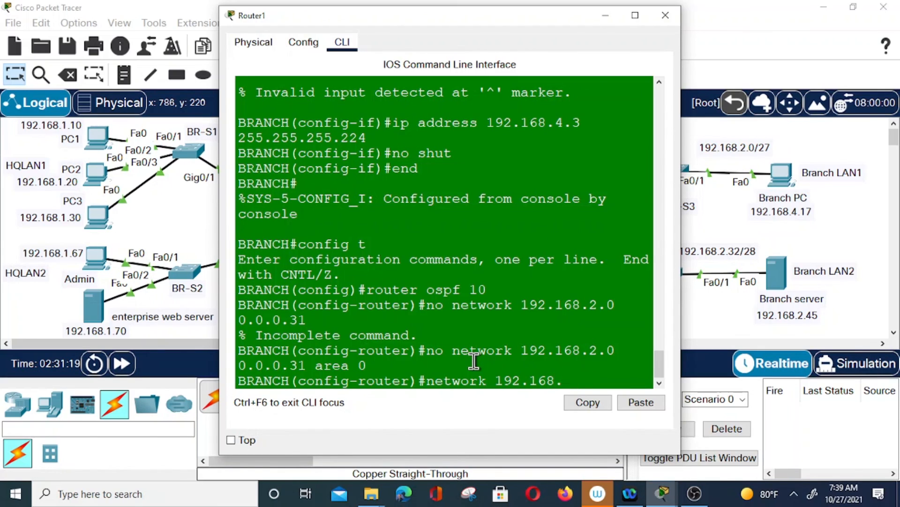
{"action": "type", "text": "4.0 "}
{"action": "type", "text": "0.0.0"}
{"action": "type", "text": "/31"}
{"action": "key", "text": "BackSpace"}
{"action": "key", "text": "BackSpace"}
{"action": "key", "text": "BackSpace"}
{"action": "type", "text": ".31"}
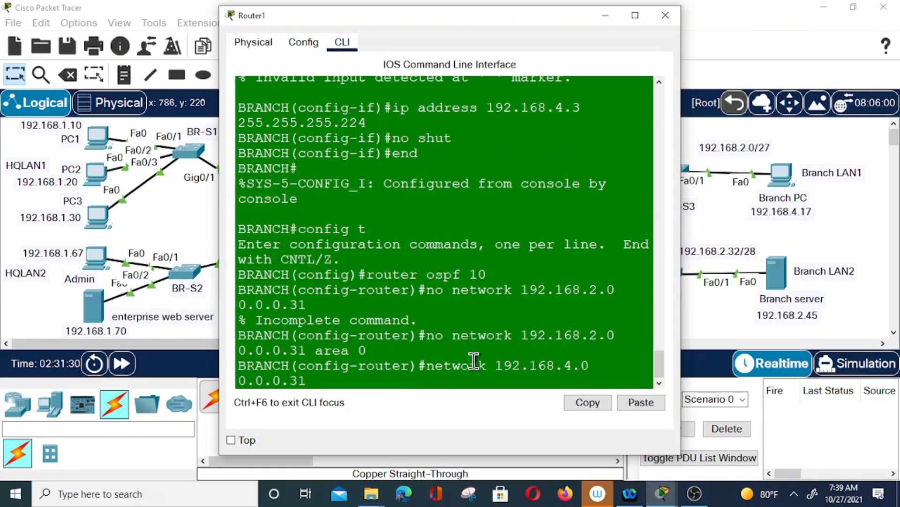
{"action": "type", "text": " area 0"}
{"action": "key", "text": "Return"}
{"action": "type", "text": "end"}
{"action": "key", "text": "Return"}
{"action": "key", "text": "Return"}
{"action": "type", "text": "a"}
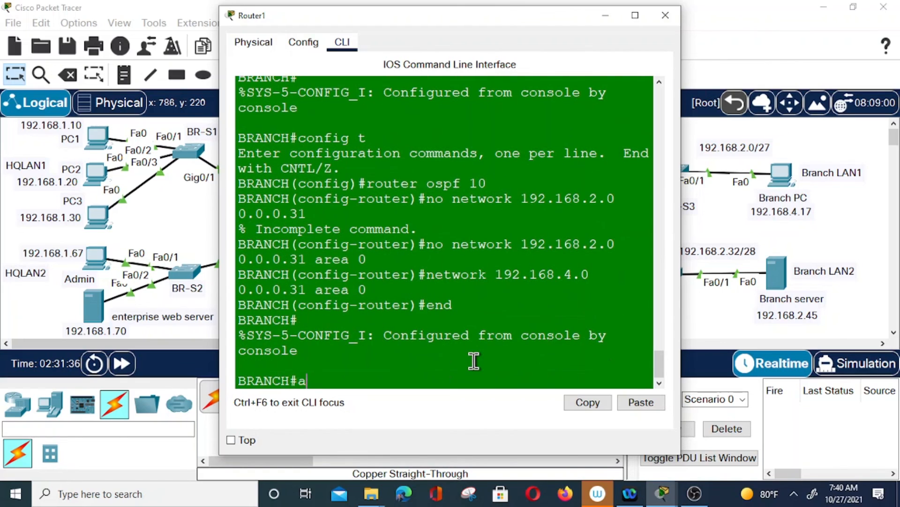
{"action": "key", "text": "BackSpace"}
{"action": "type", "text": "end"}
{"action": "key", "text": "Return"}
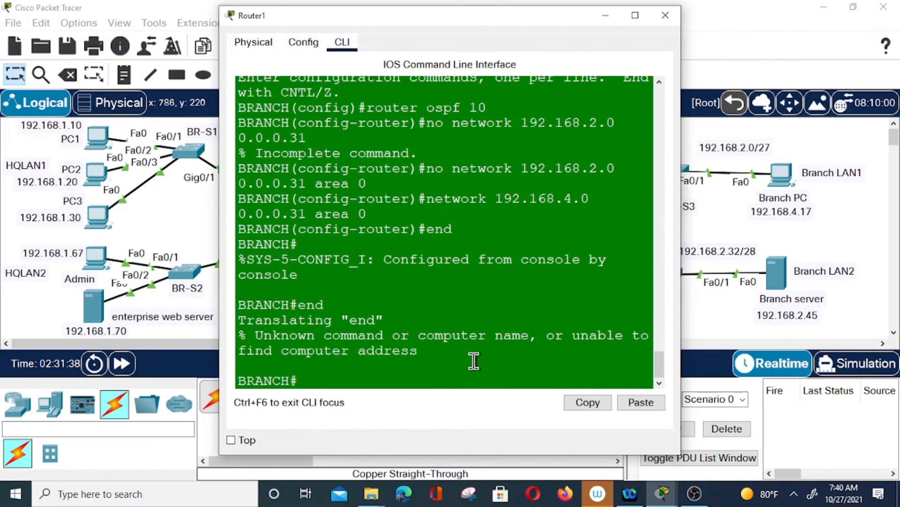
From PC1's command prompt, ping 192.168.4.3 and confirm replies with 0% loss
{"action": "left_click", "coordinate": [605, 15]}
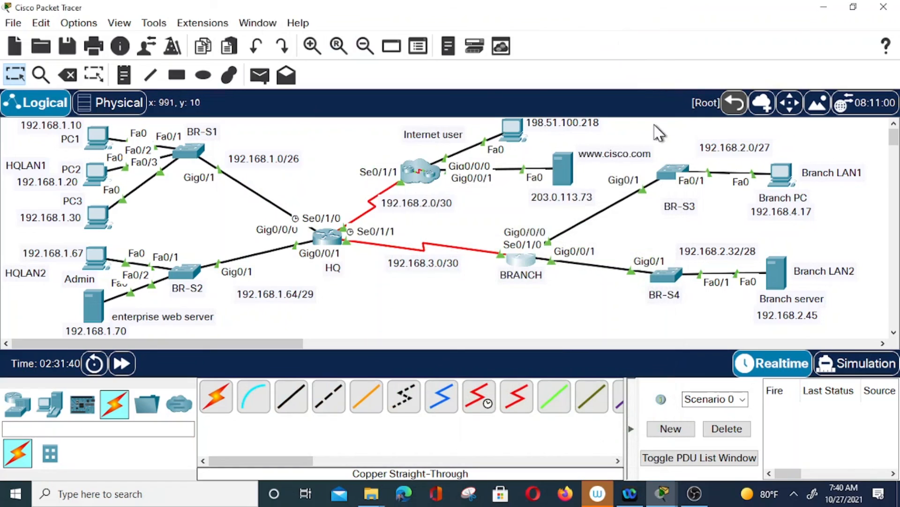
{"action": "left_click", "coordinate": [783, 178]}
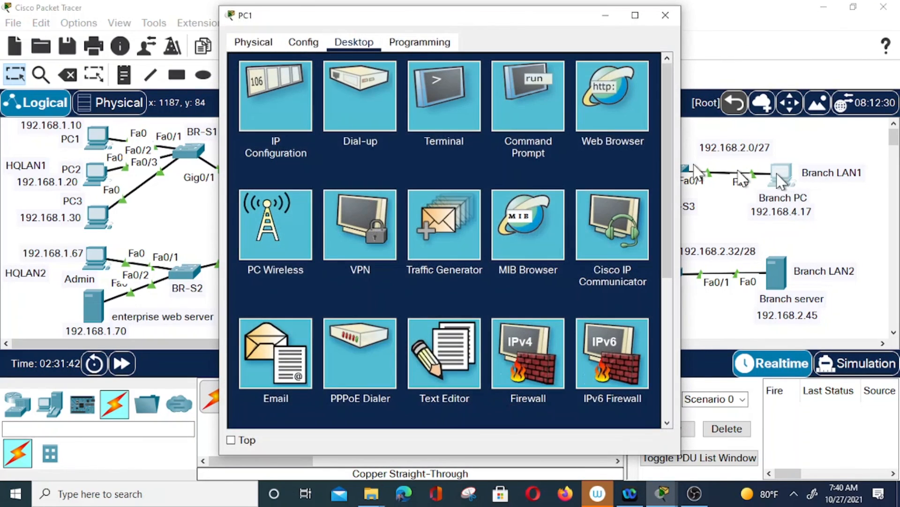
{"action": "left_click", "coordinate": [525, 100]}
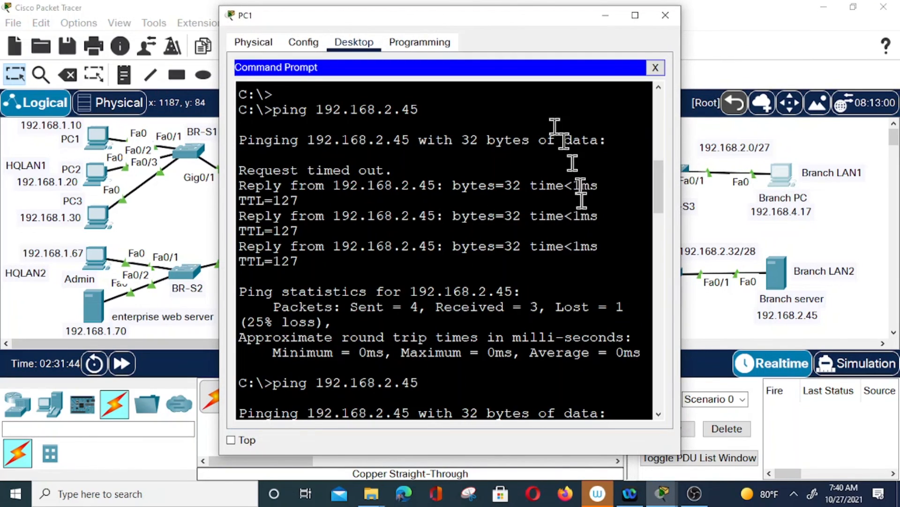
{"action": "left_click", "coordinate": [630, 401]}
{"action": "key", "text": "Return"}
{"action": "type", "text": "ping"}
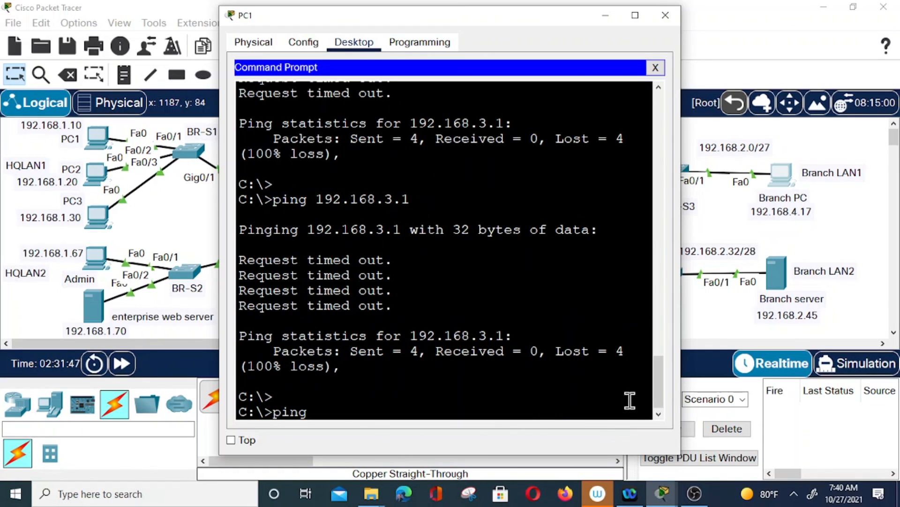
{"action": "type", "text": " 192.168.2."}
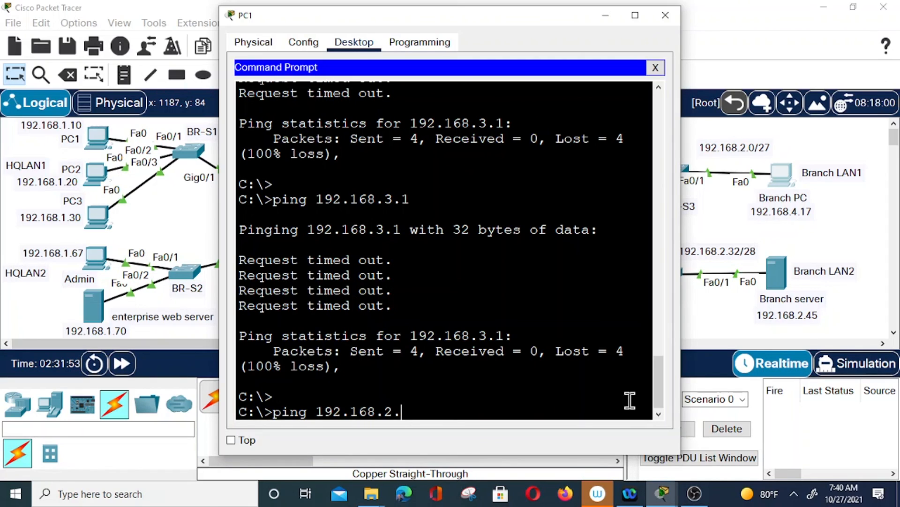
{"action": "key", "text": "BackSpace"}
{"action": "key", "text": "BackSpace"}
{"action": "type", "text": "4.3"}
{"action": "key", "text": "Return"}
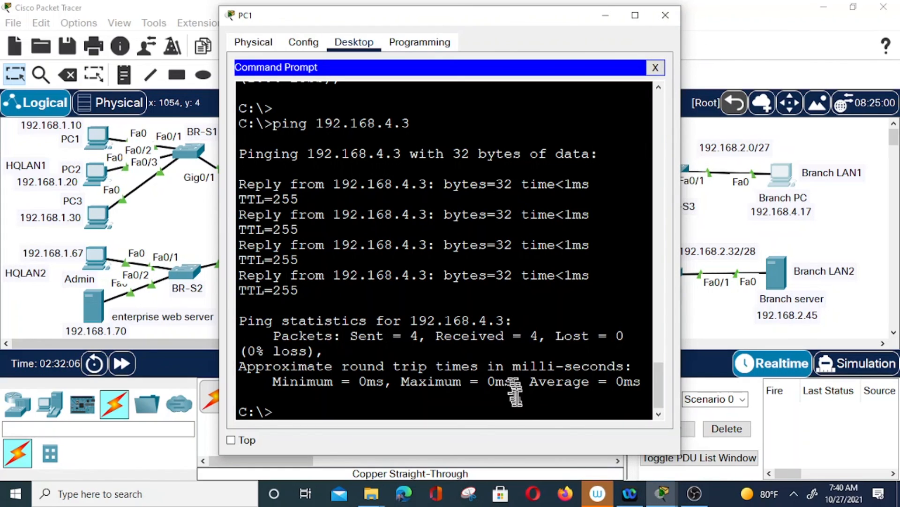
Ping 192.168.3.1 from PC1, confirm 0% loss, and close the PC1 window
{"action": "key", "text": "Up"}
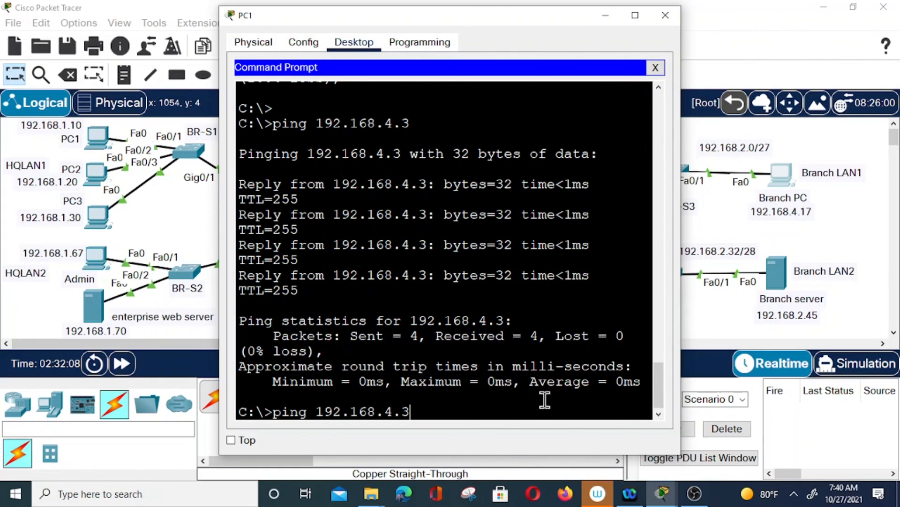
{"action": "key", "text": "BackSpace"}
{"action": "key", "text": "BackSpace"}
{"action": "key", "text": "BackSpace"}
{"action": "type", "text": "3.1"}
{"action": "key", "text": "Return"}
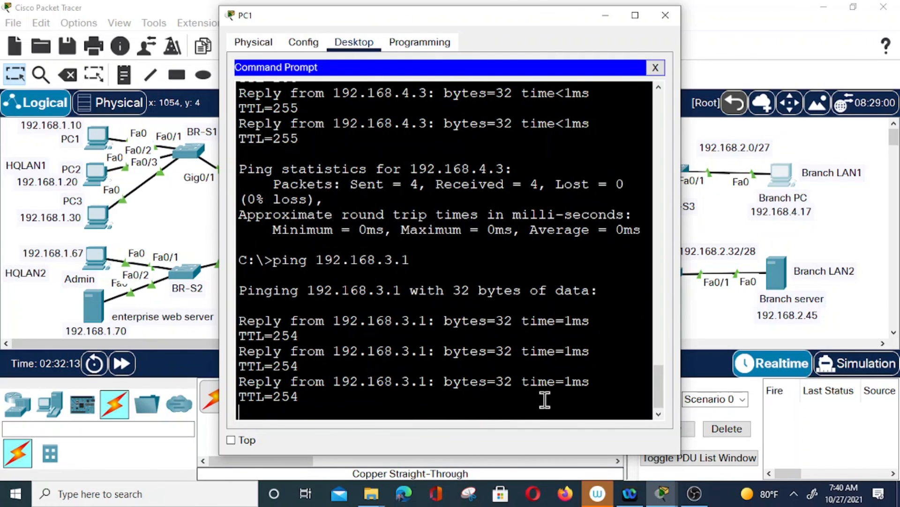
{"action": "key", "text": "Up"}
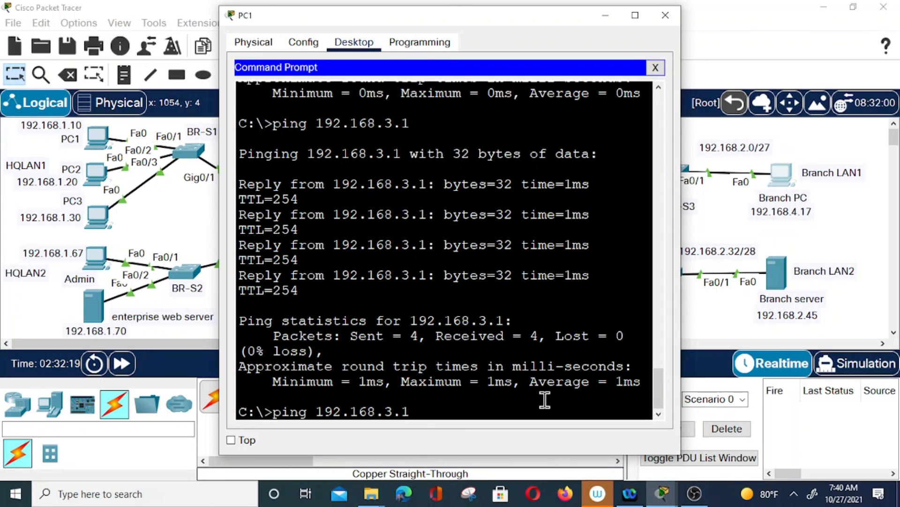
{"action": "key", "text": "BackSpace"}
{"action": "key", "text": "BackSpace"}
{"action": "key", "text": "BackSpace"}
{"action": "key", "text": "BackSpace"}
{"action": "key", "text": "BackSpace"}
{"action": "key", "text": "BackSpace"}
{"action": "key", "text": "BackSpace"}
{"action": "key", "text": "BackSpace"}
{"action": "key", "text": "BackSpace"}
{"action": "key", "text": "BackSpace"}
{"action": "key", "text": "BackSpace"}
{"action": "key", "text": "BackSpace"}
{"action": "key", "text": "BackSpace"}
{"action": "key", "text": "BackSpace"}
{"action": "key", "text": "BackSpace"}
{"action": "key", "text": "BackSpace"}
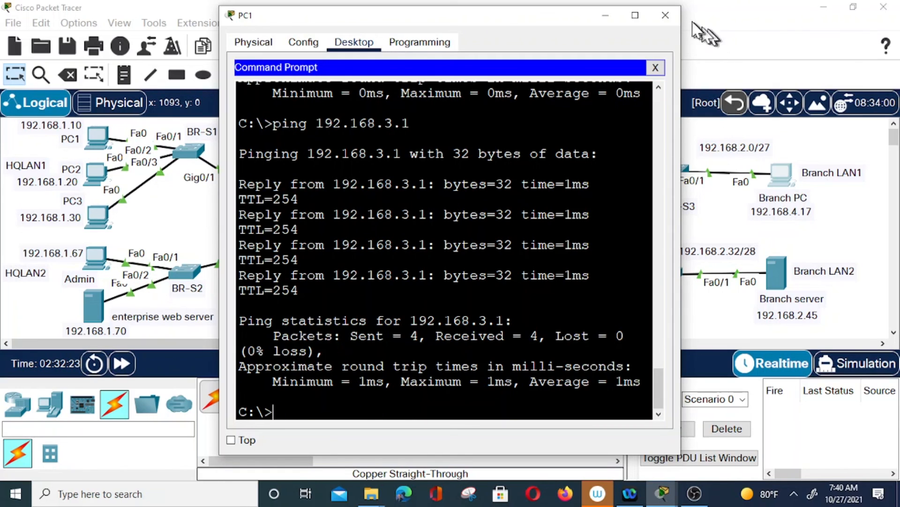
{"action": "left_click", "coordinate": [674, 18]}
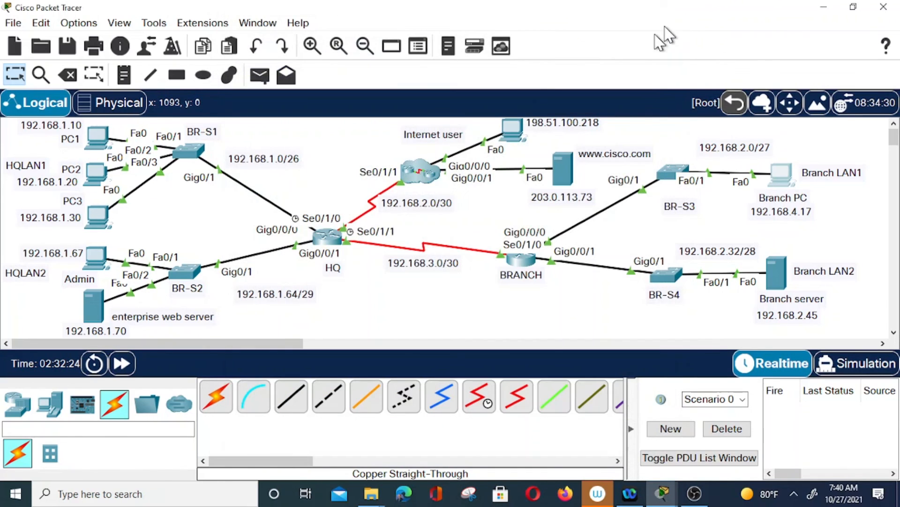
From the Internet user PC's command prompt, ping Branch PC 192.168.4.17 and get 4 replies
{"action": "left_click", "coordinate": [514, 126]}
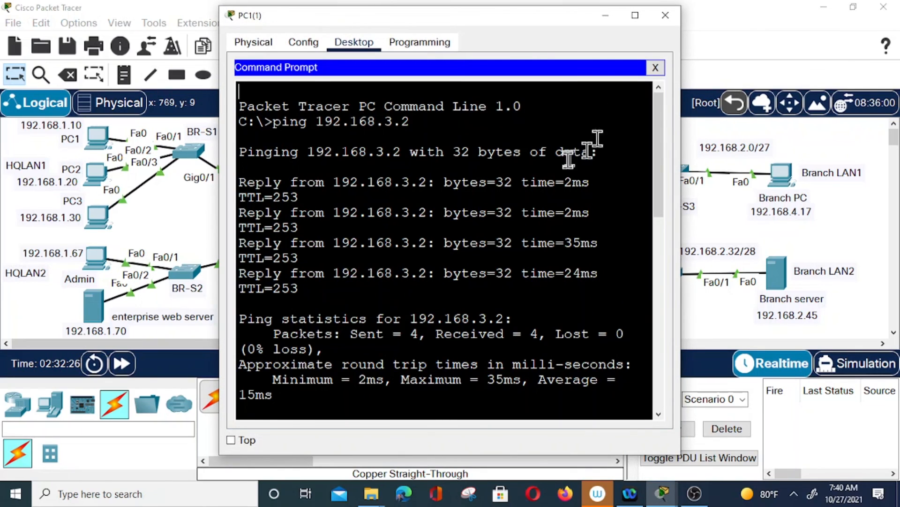
{"action": "left_click", "coordinate": [668, 14]}
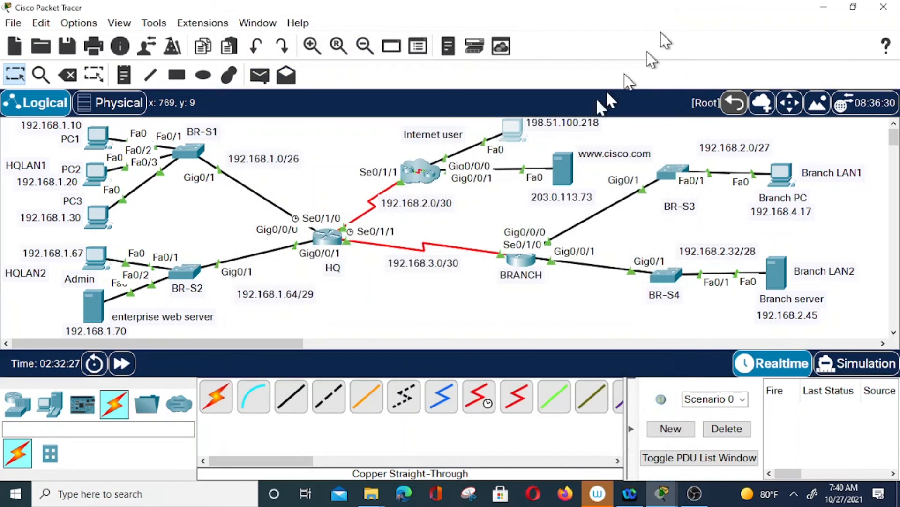
{"action": "left_click", "coordinate": [513, 134]}
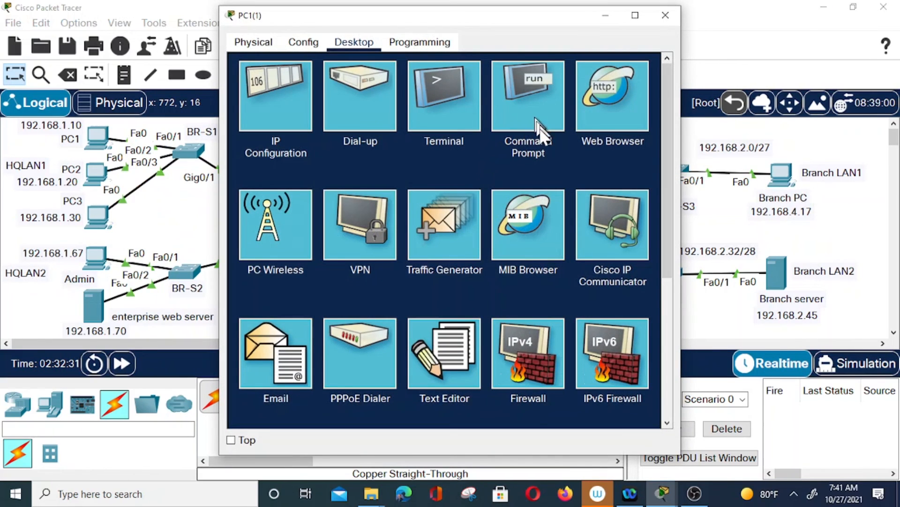
{"action": "left_click", "coordinate": [516, 144]}
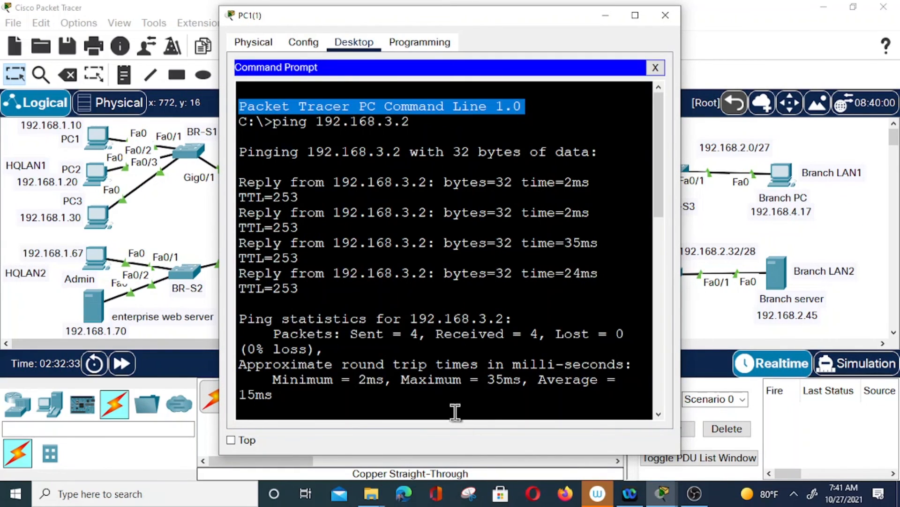
{"action": "type", "text": "ping"}
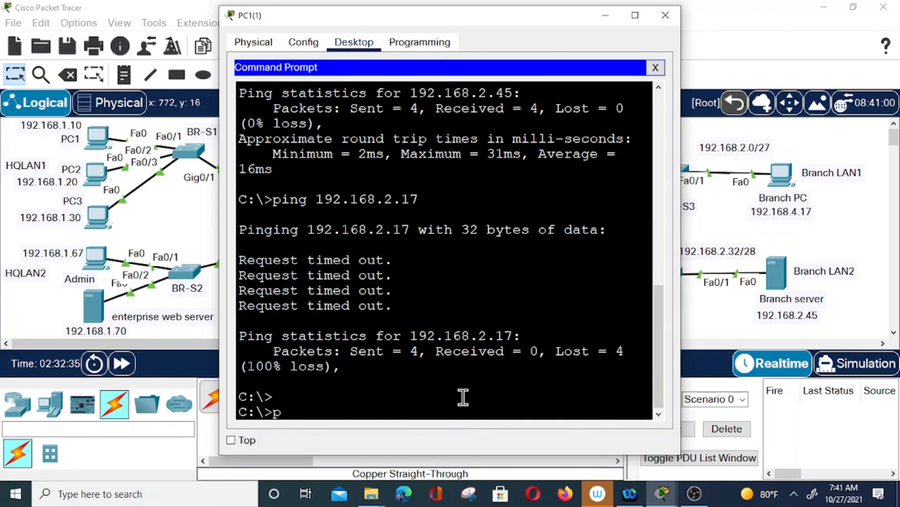
{"action": "type", "text": " 192.168"}
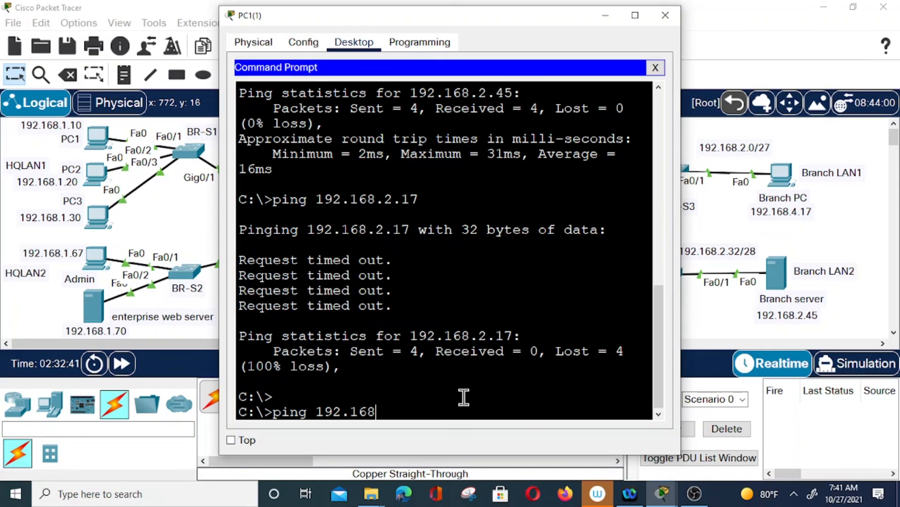
{"action": "type", "text": "."}
{"action": "type", "text": "2."}
{"action": "key", "text": "BackSpace"}
{"action": "key", "text": "BackSpace"}
{"action": "type", "text": "4.17"}
{"action": "key", "text": "Return"}
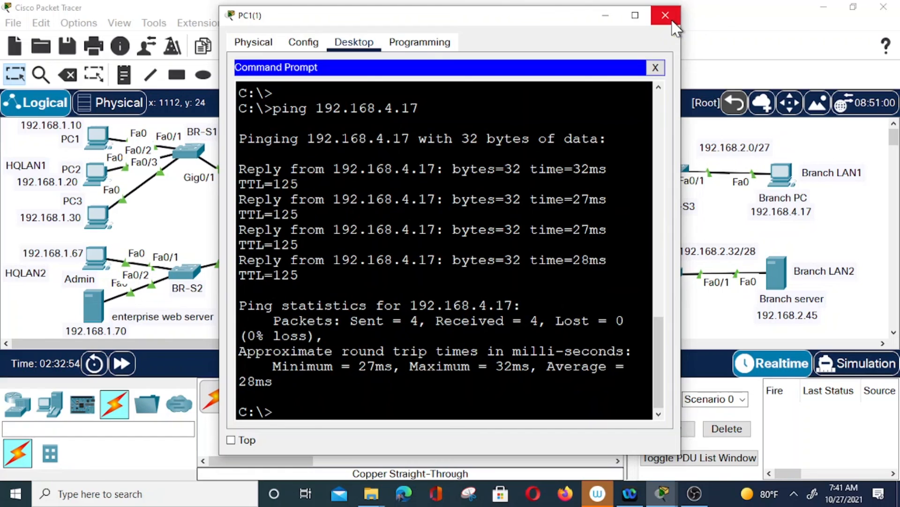
Change the third octet of the Branch LAN1 note from 2 to 4, so it reads 192.168.4.0/27
{"action": "left_click", "coordinate": [669, 19]}
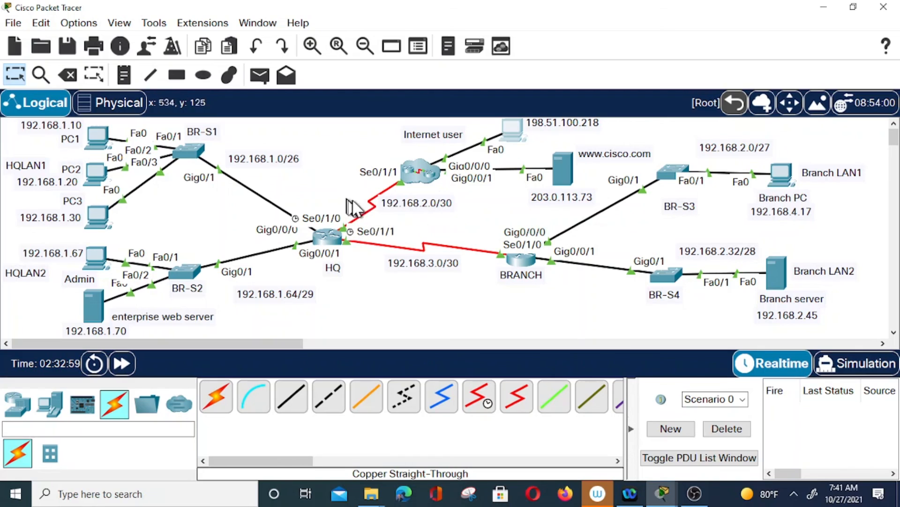
{"action": "double_click", "coordinate": [740, 148]}
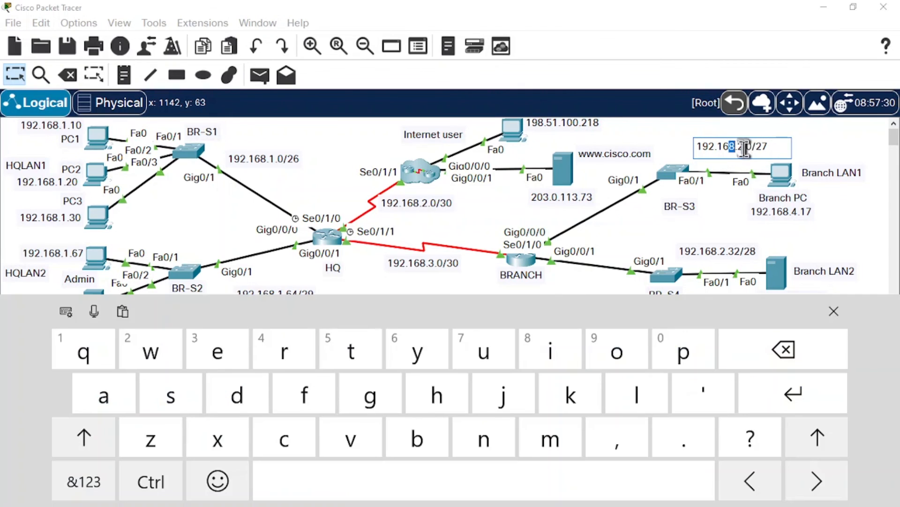
{"action": "left_click", "coordinate": [744, 148]}
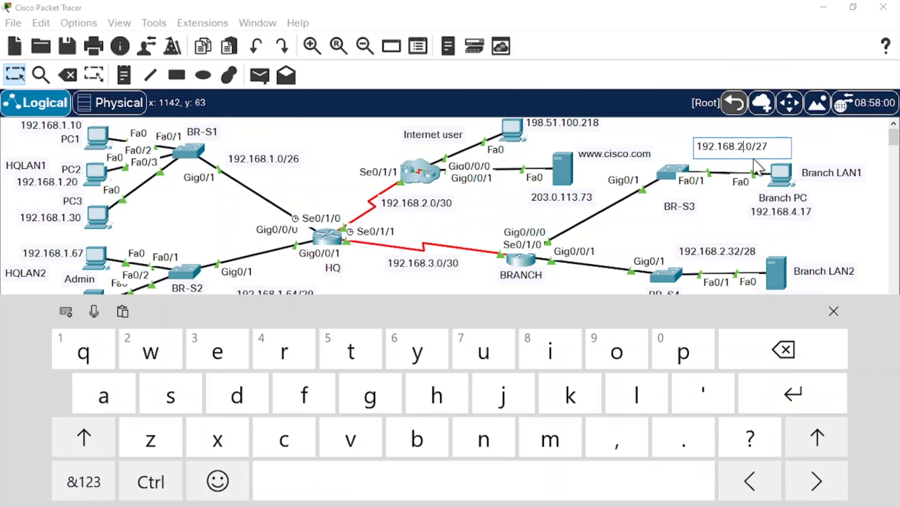
{"action": "key", "text": "BackSpace"}
{"action": "type", "text": "4"}
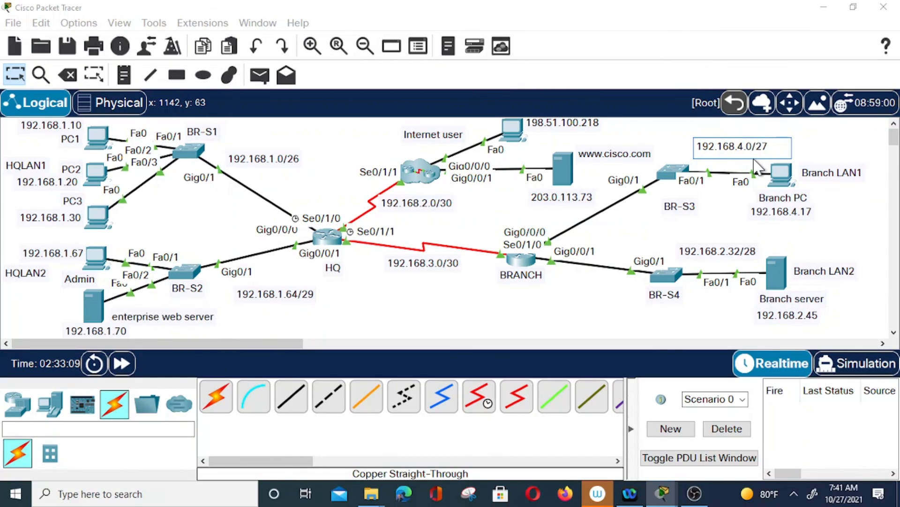
{"action": "left_click", "coordinate": [651, 229]}
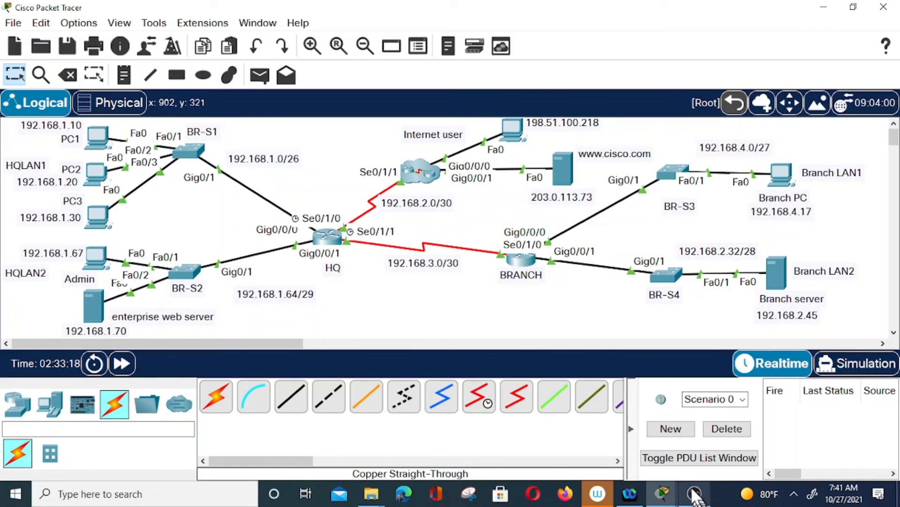
{"action": "left_click", "coordinate": [703, 501]}
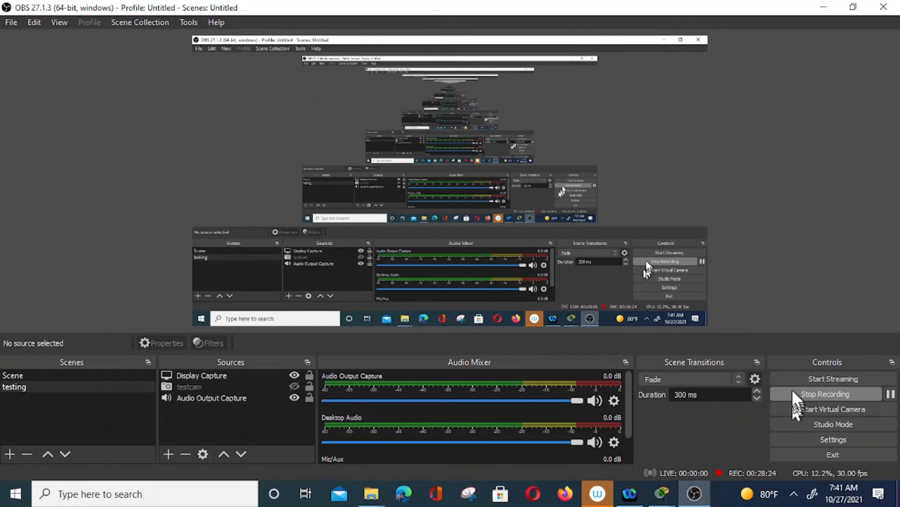